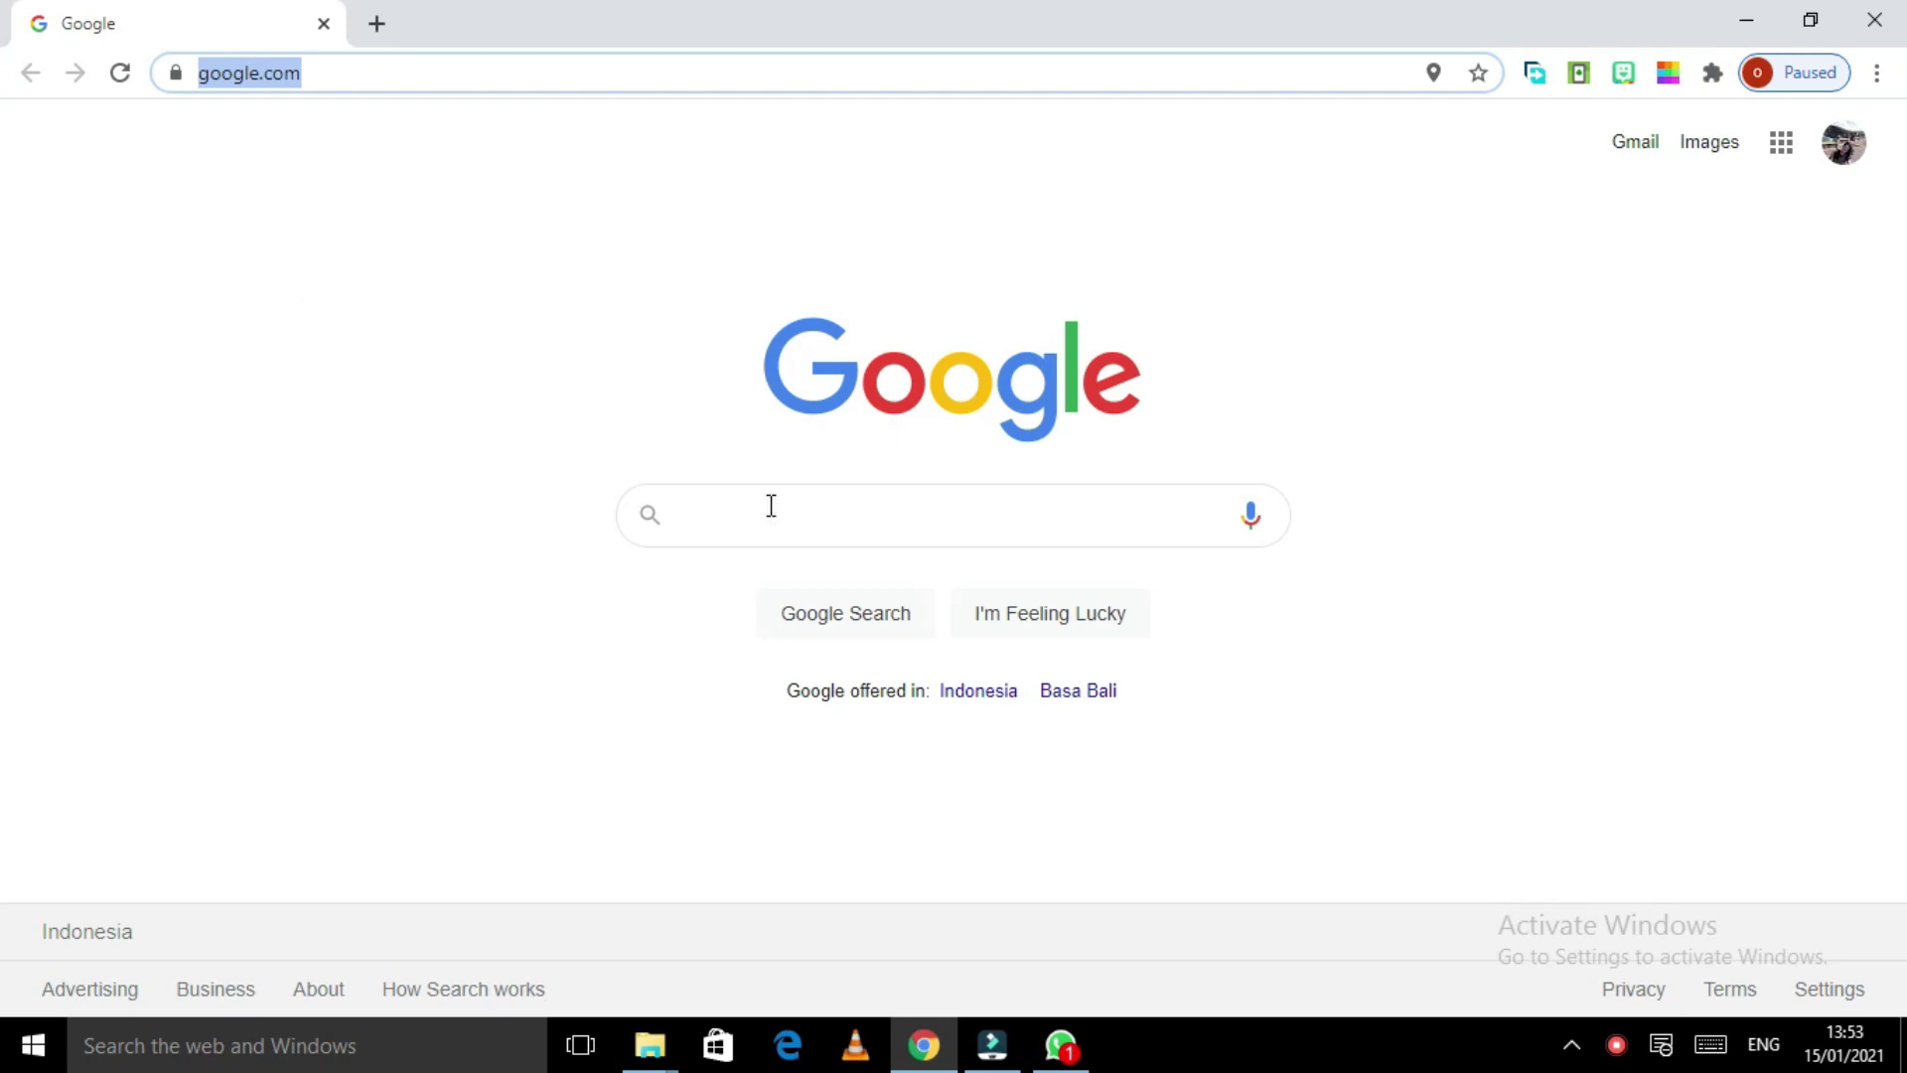
Step: Search for canva.com from Chrome's address bar and open the Canva home page
{"action": "left_click", "coordinate": [397, 74]}
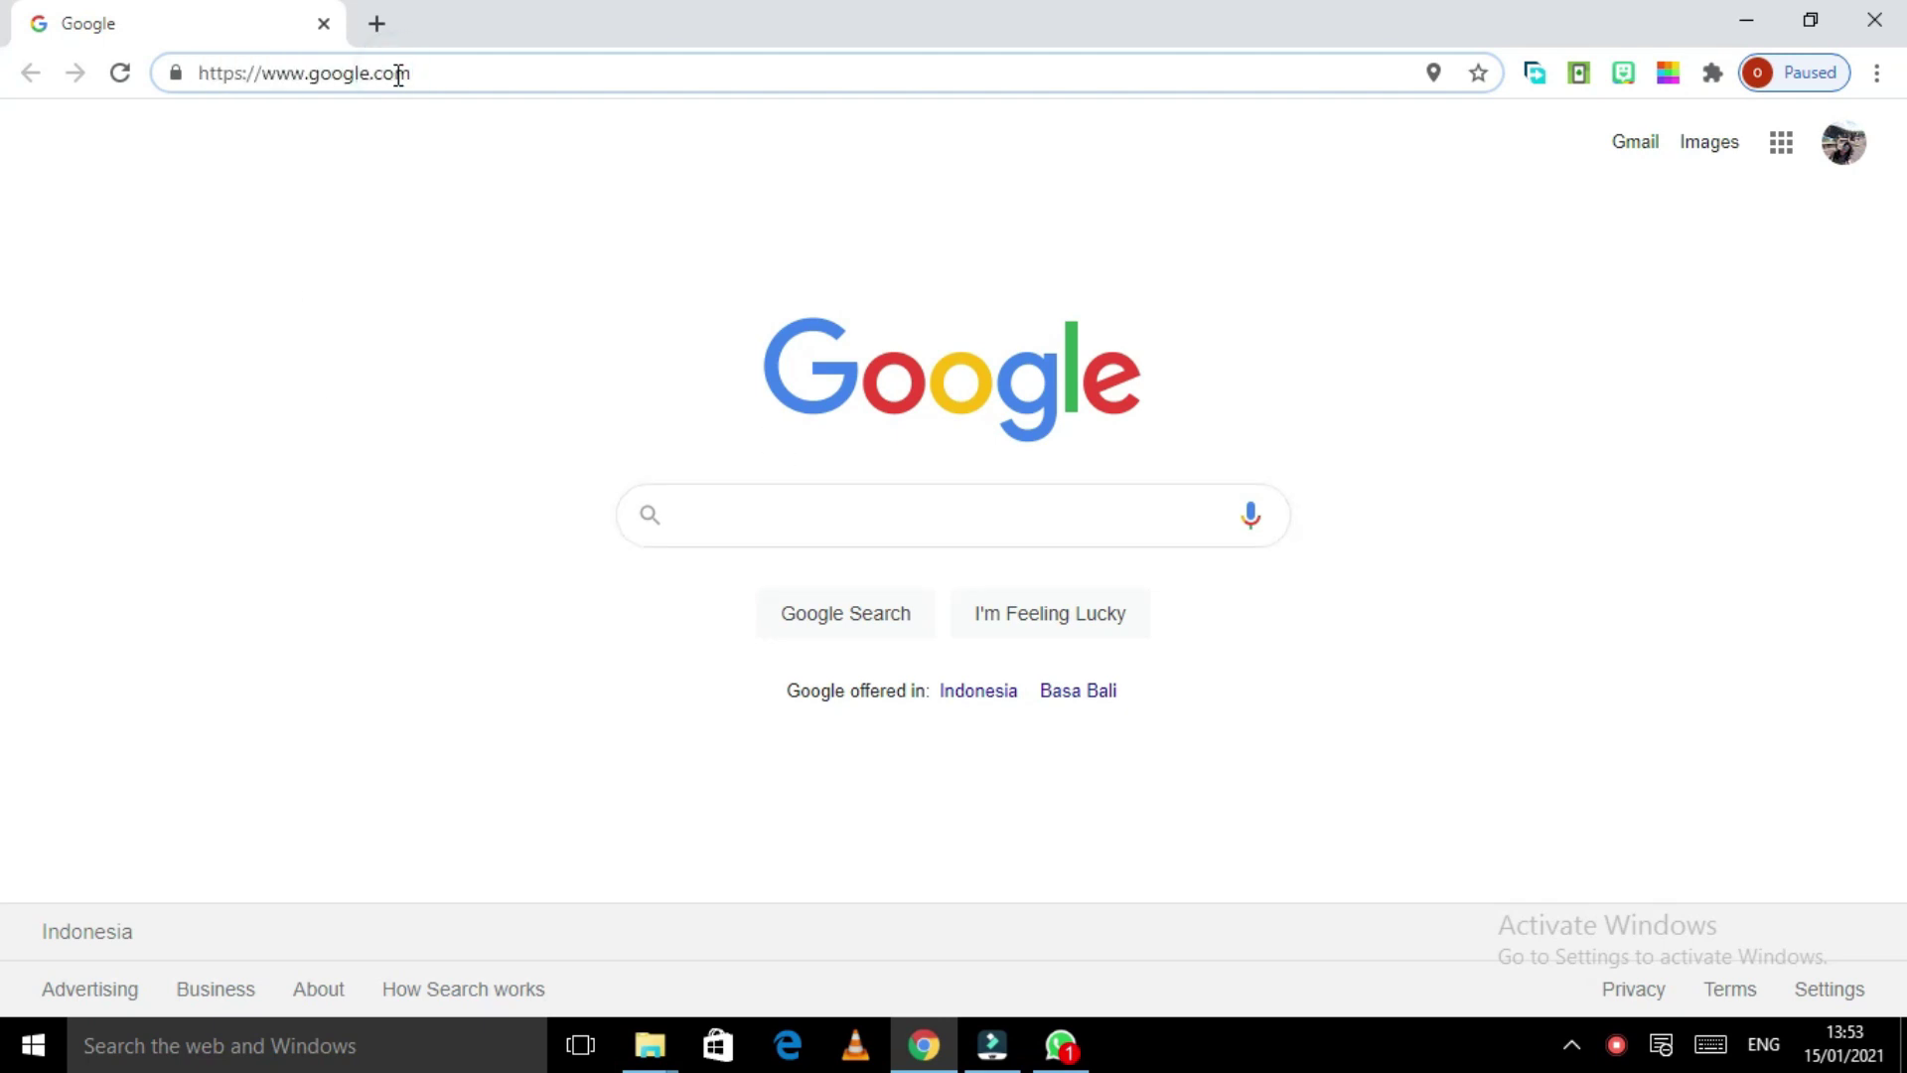
{"action": "key", "text": "BackSpace"}
{"action": "key", "text": "BackSpace"}
{"action": "key", "text": "BackSpace"}
{"action": "key", "text": "BackSpace"}
{"action": "key", "text": "BackSpace"}
{"action": "key", "text": "BackSpace"}
{"action": "key", "text": "BackSpace"}
{"action": "key", "text": "BackSpace"}
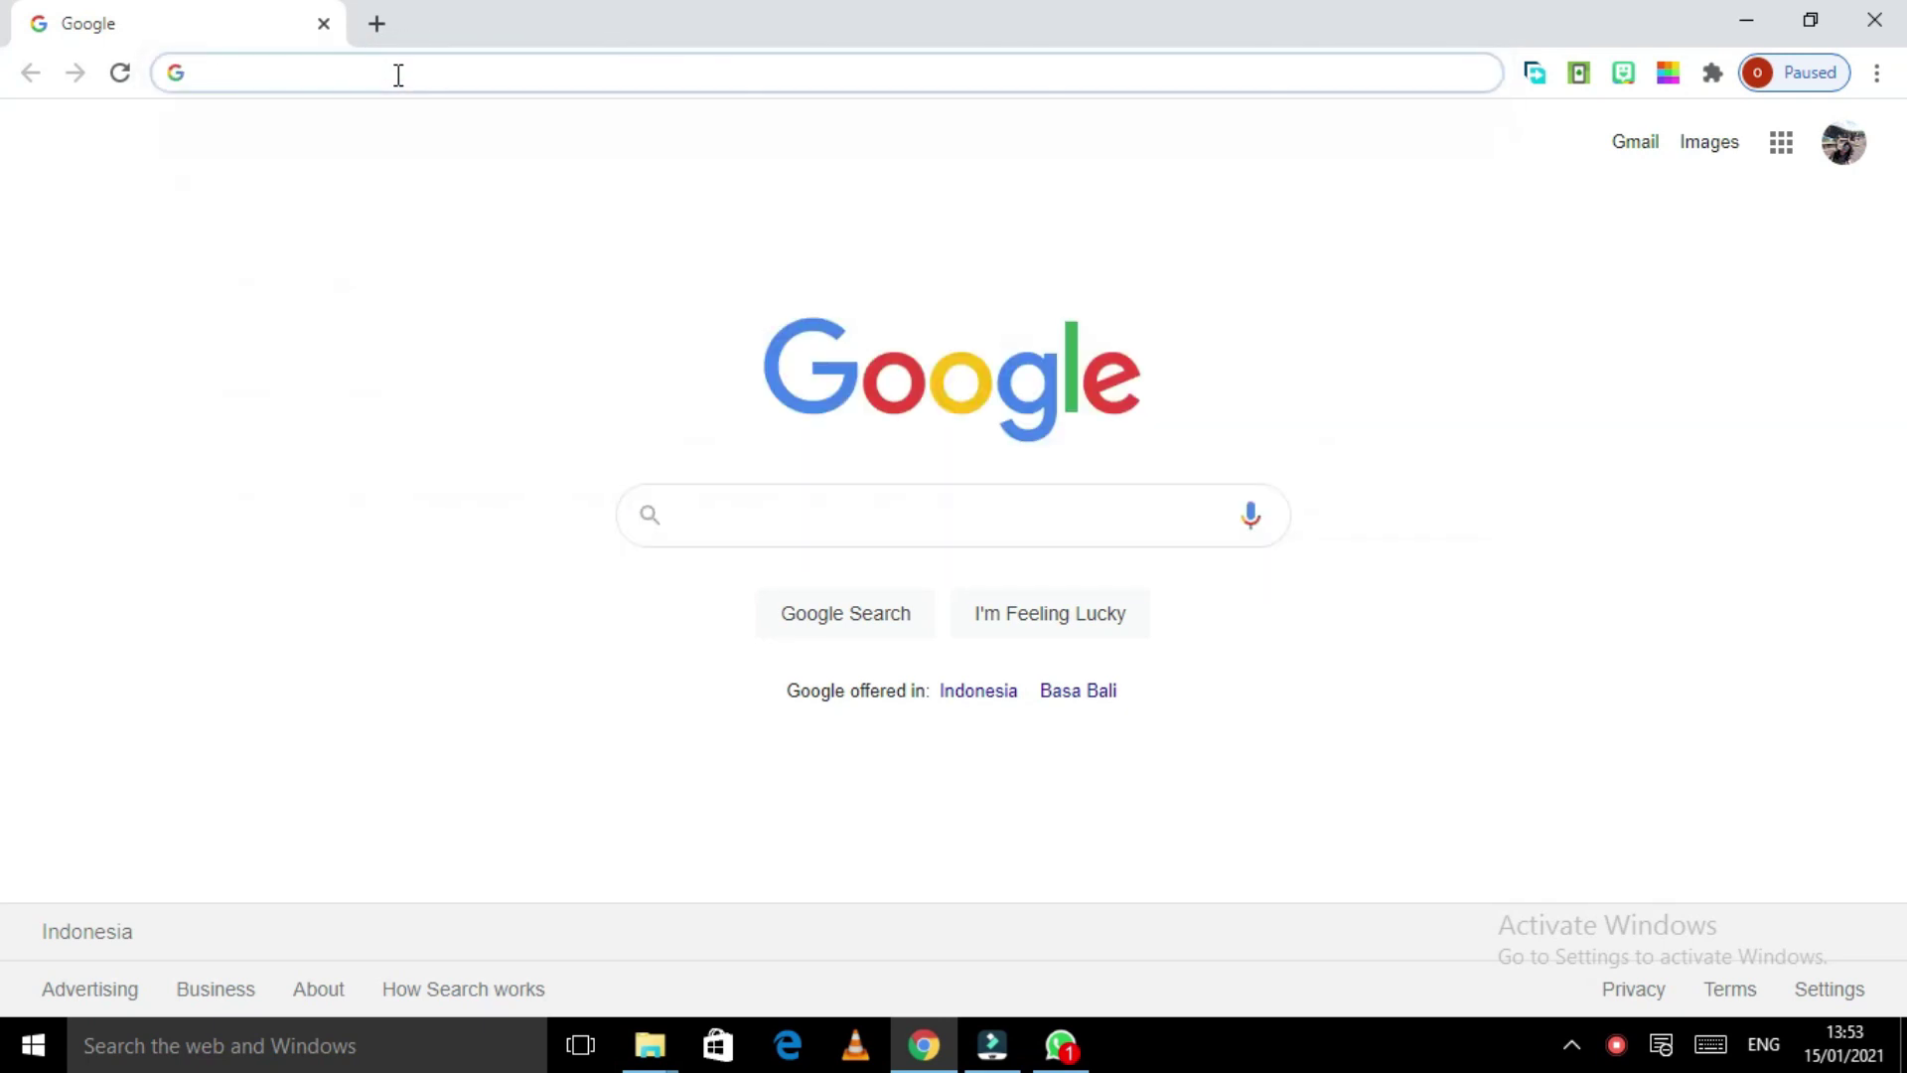
{"action": "type", "text": "canva"}
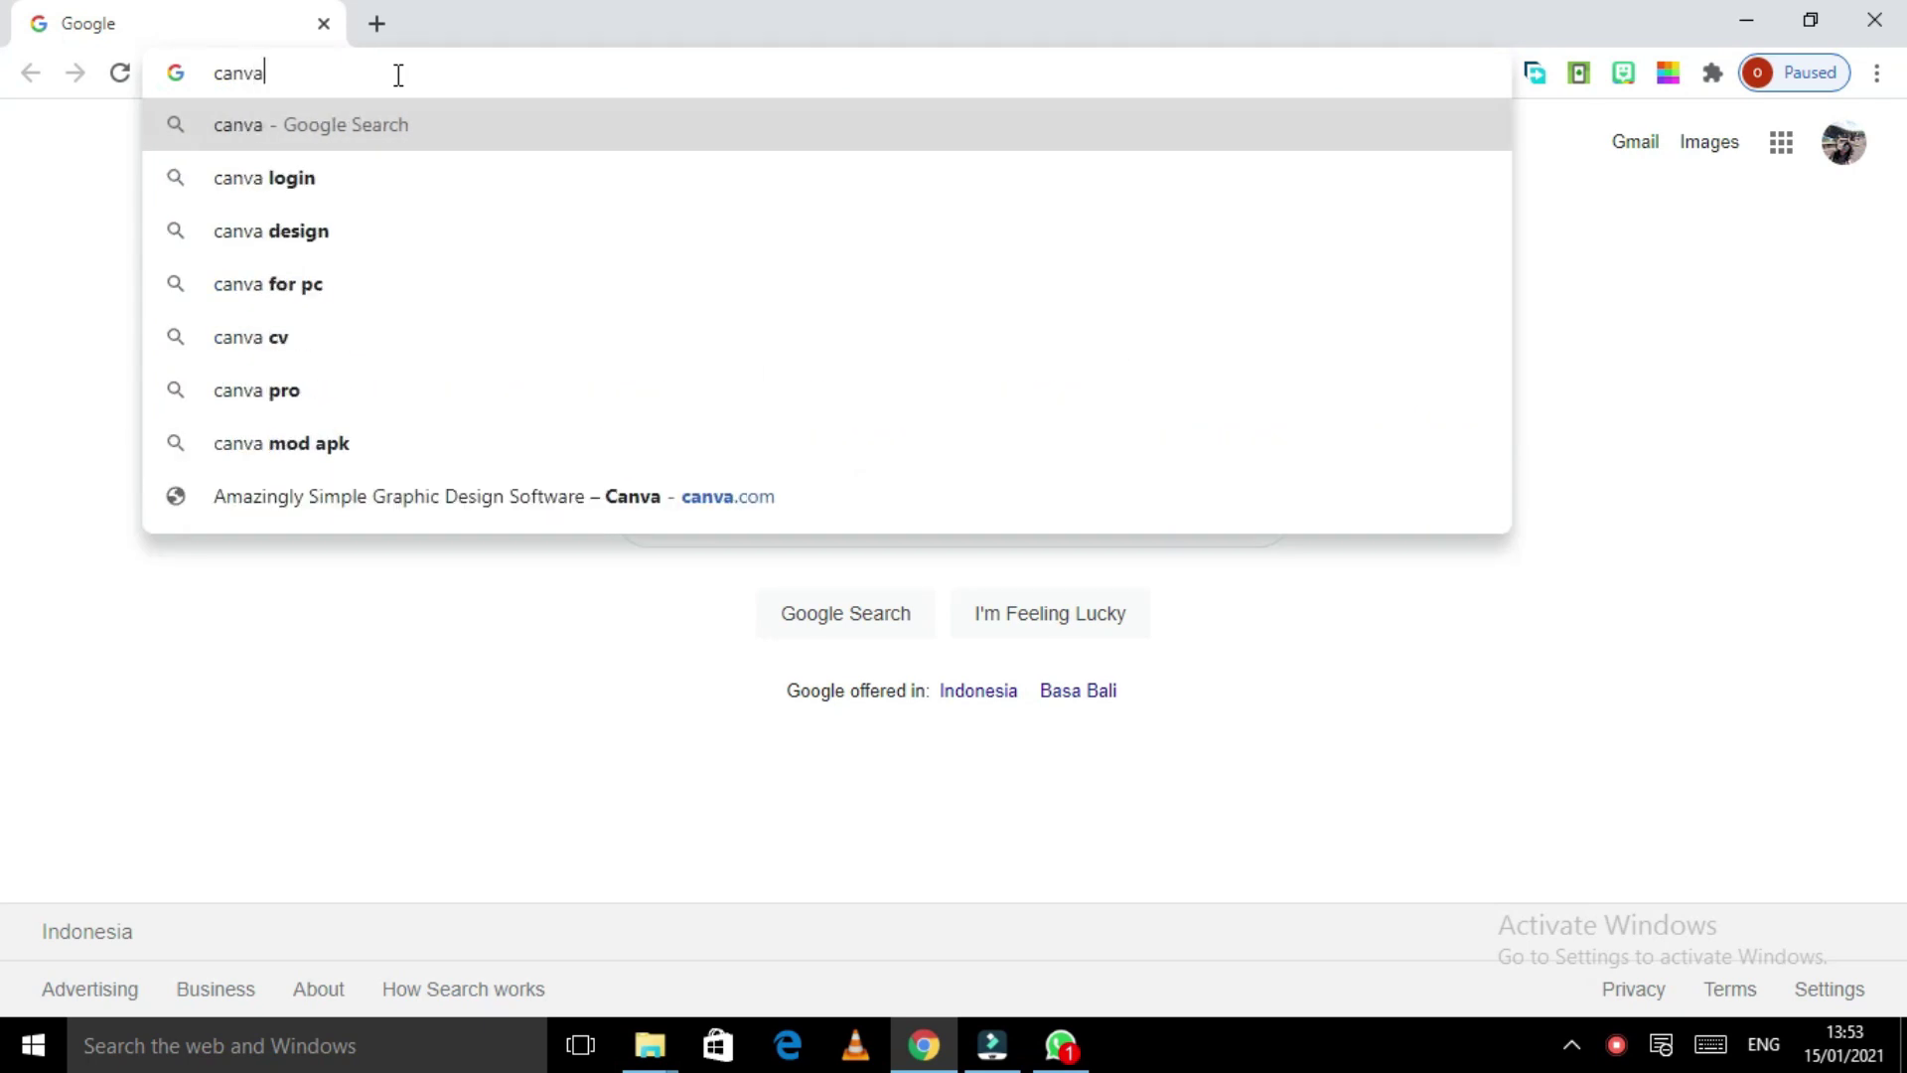
{"action": "type", "text": ".coom"}
{"action": "left_click", "coordinate": [385, 123]}
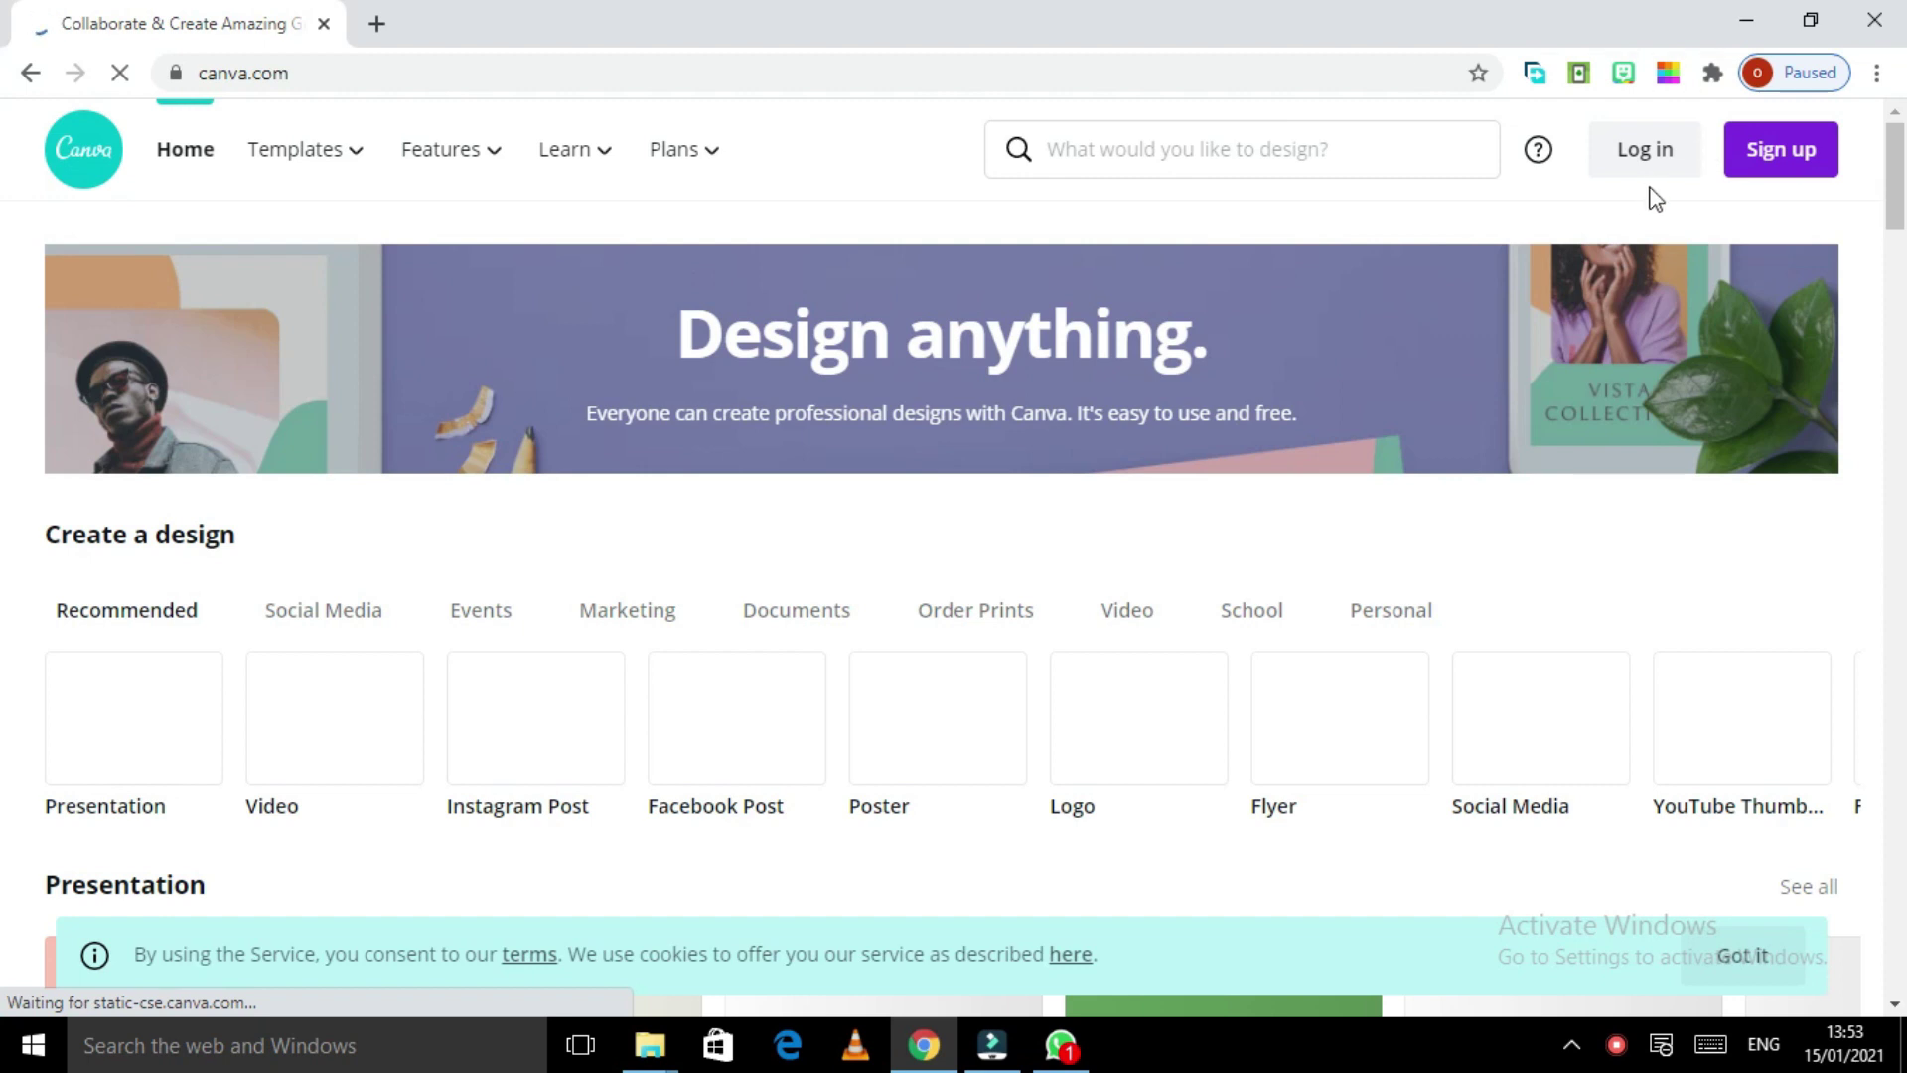
Step: Log in to Canva using the 'Log in with Google' option
{"action": "scroll", "coordinate": [1648, 248], "scroll_direction": "down", "scroll_amount": 1}
{"action": "scroll", "coordinate": [1644, 298], "scroll_direction": "down", "scroll_amount": 2}
{"action": "scroll", "coordinate": [1662, 350], "scroll_direction": "down", "scroll_amount": 1}
{"action": "scroll", "coordinate": [1628, 341], "scroll_direction": "down", "scroll_amount": 2}
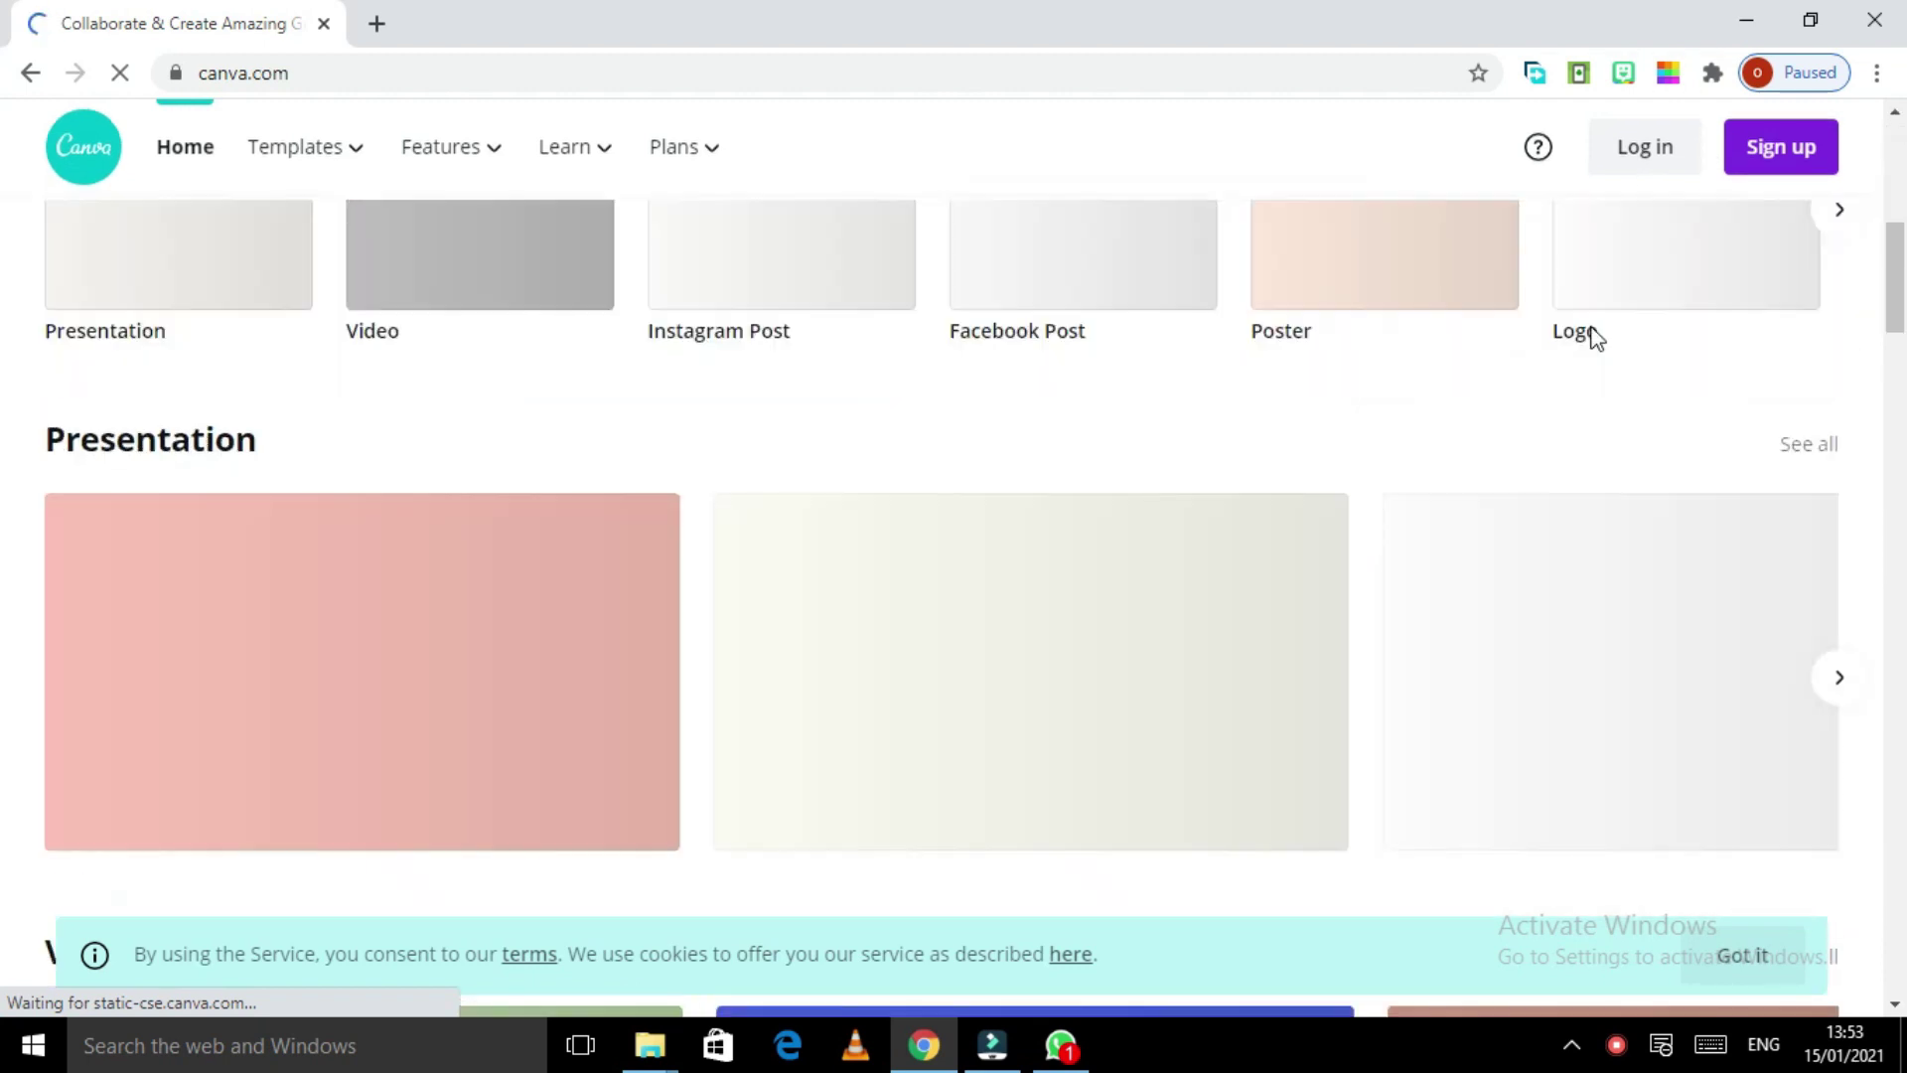
{"action": "scroll", "coordinate": [1599, 343], "scroll_direction": "up", "scroll_amount": 5}
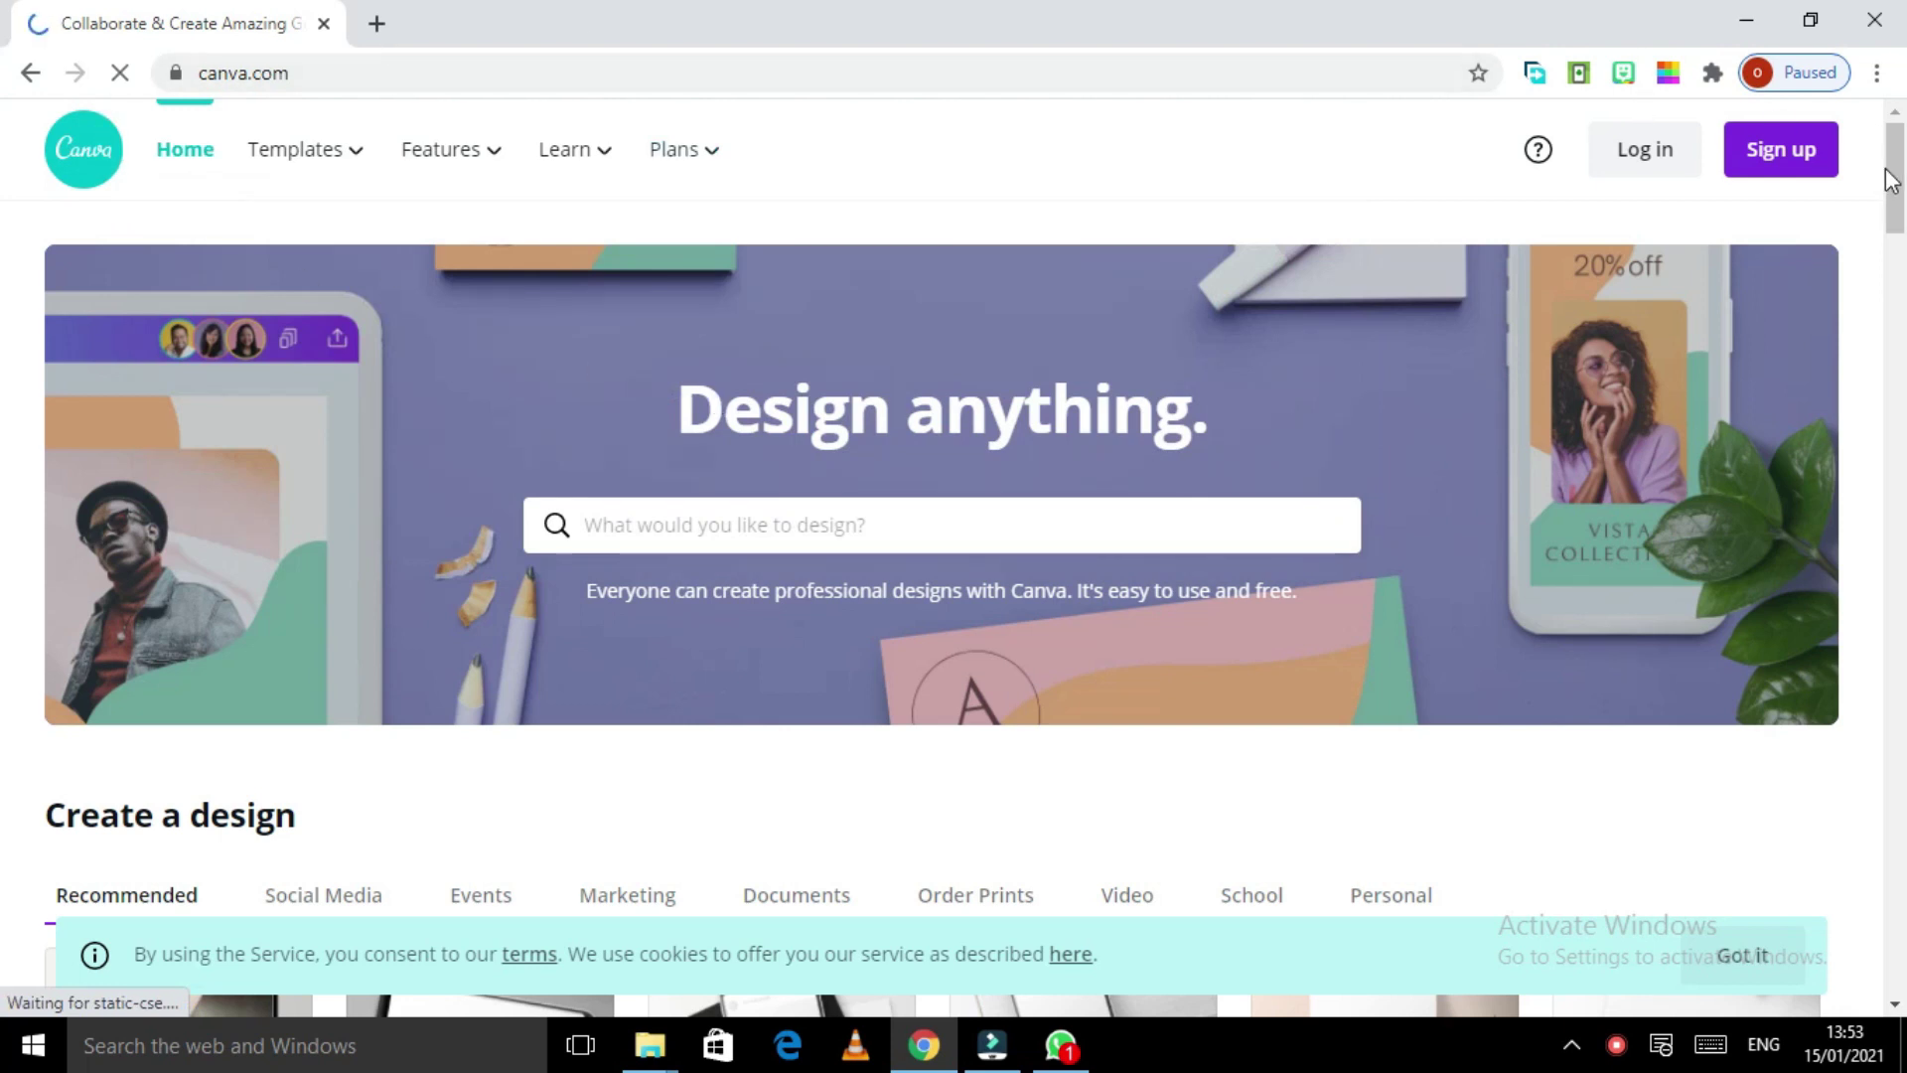
{"action": "left_click", "coordinate": [1657, 169]}
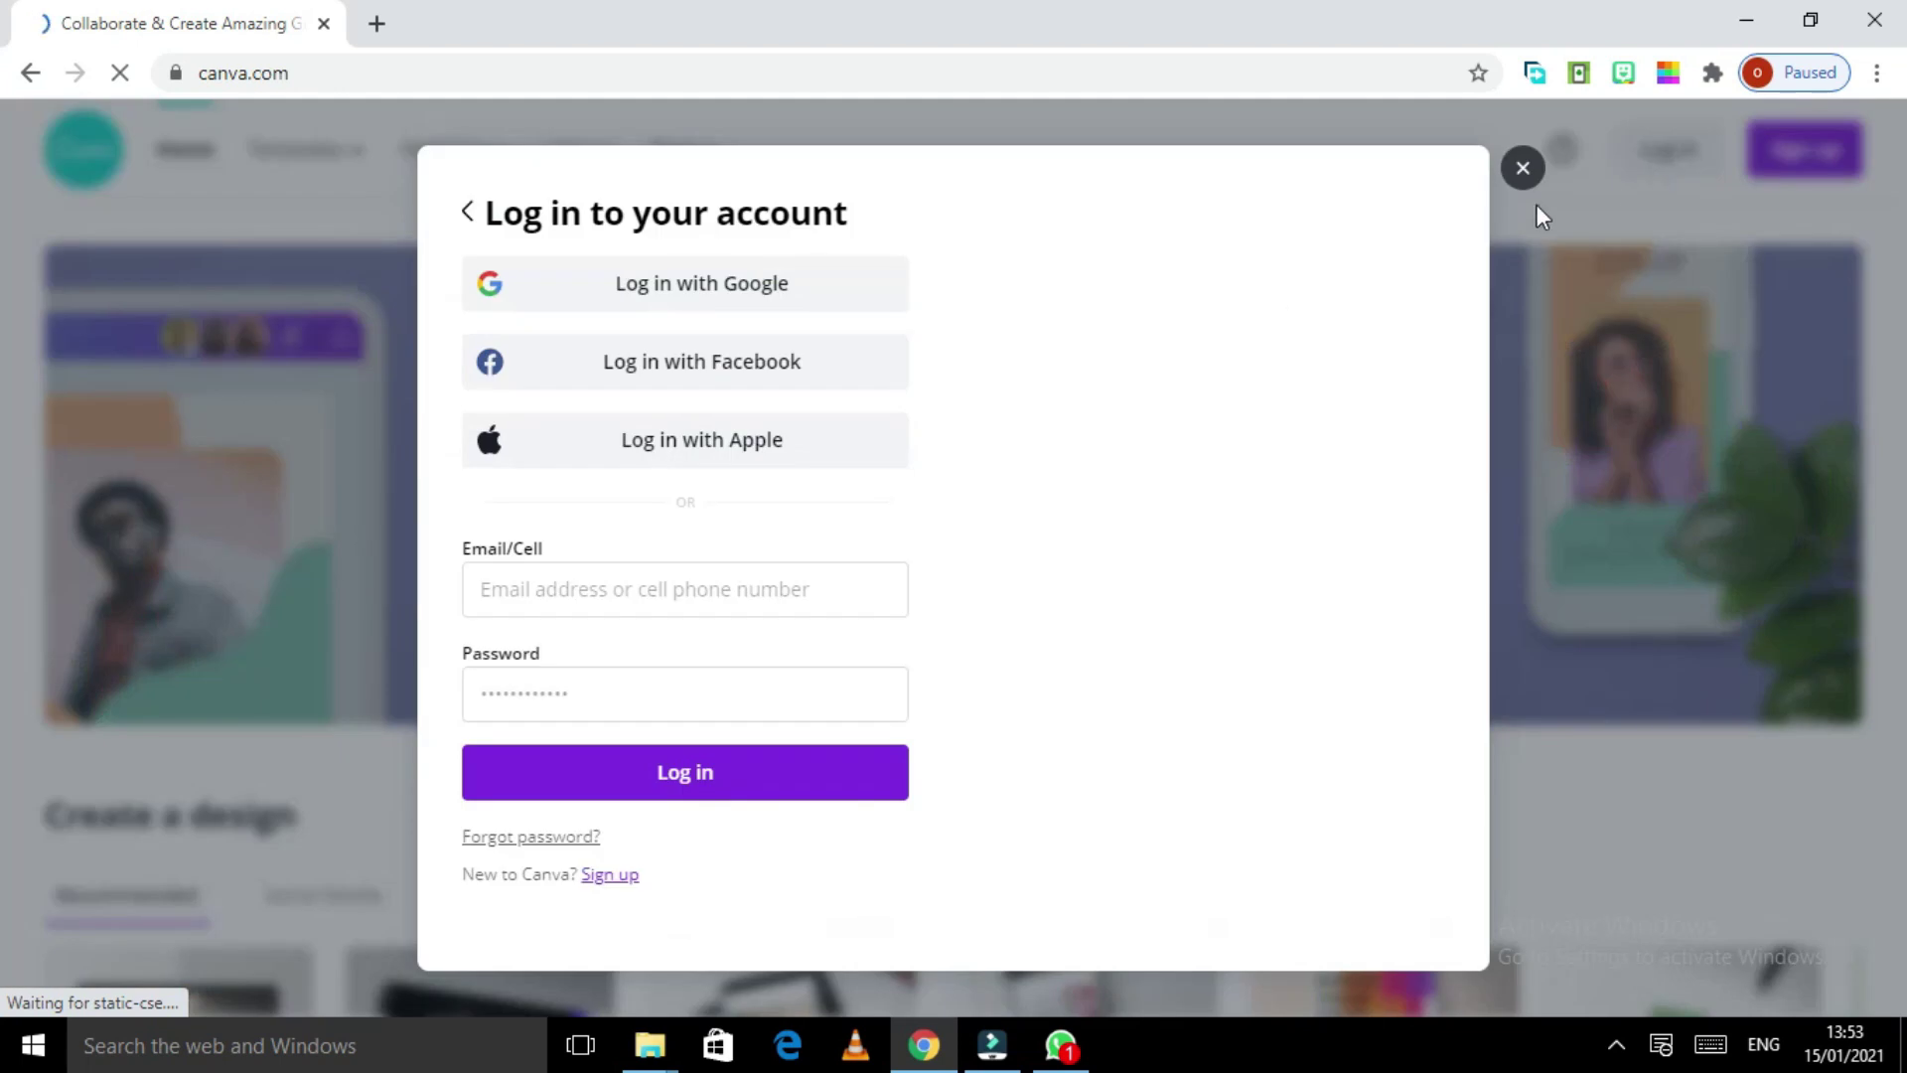
{"action": "left_click", "coordinate": [683, 282]}
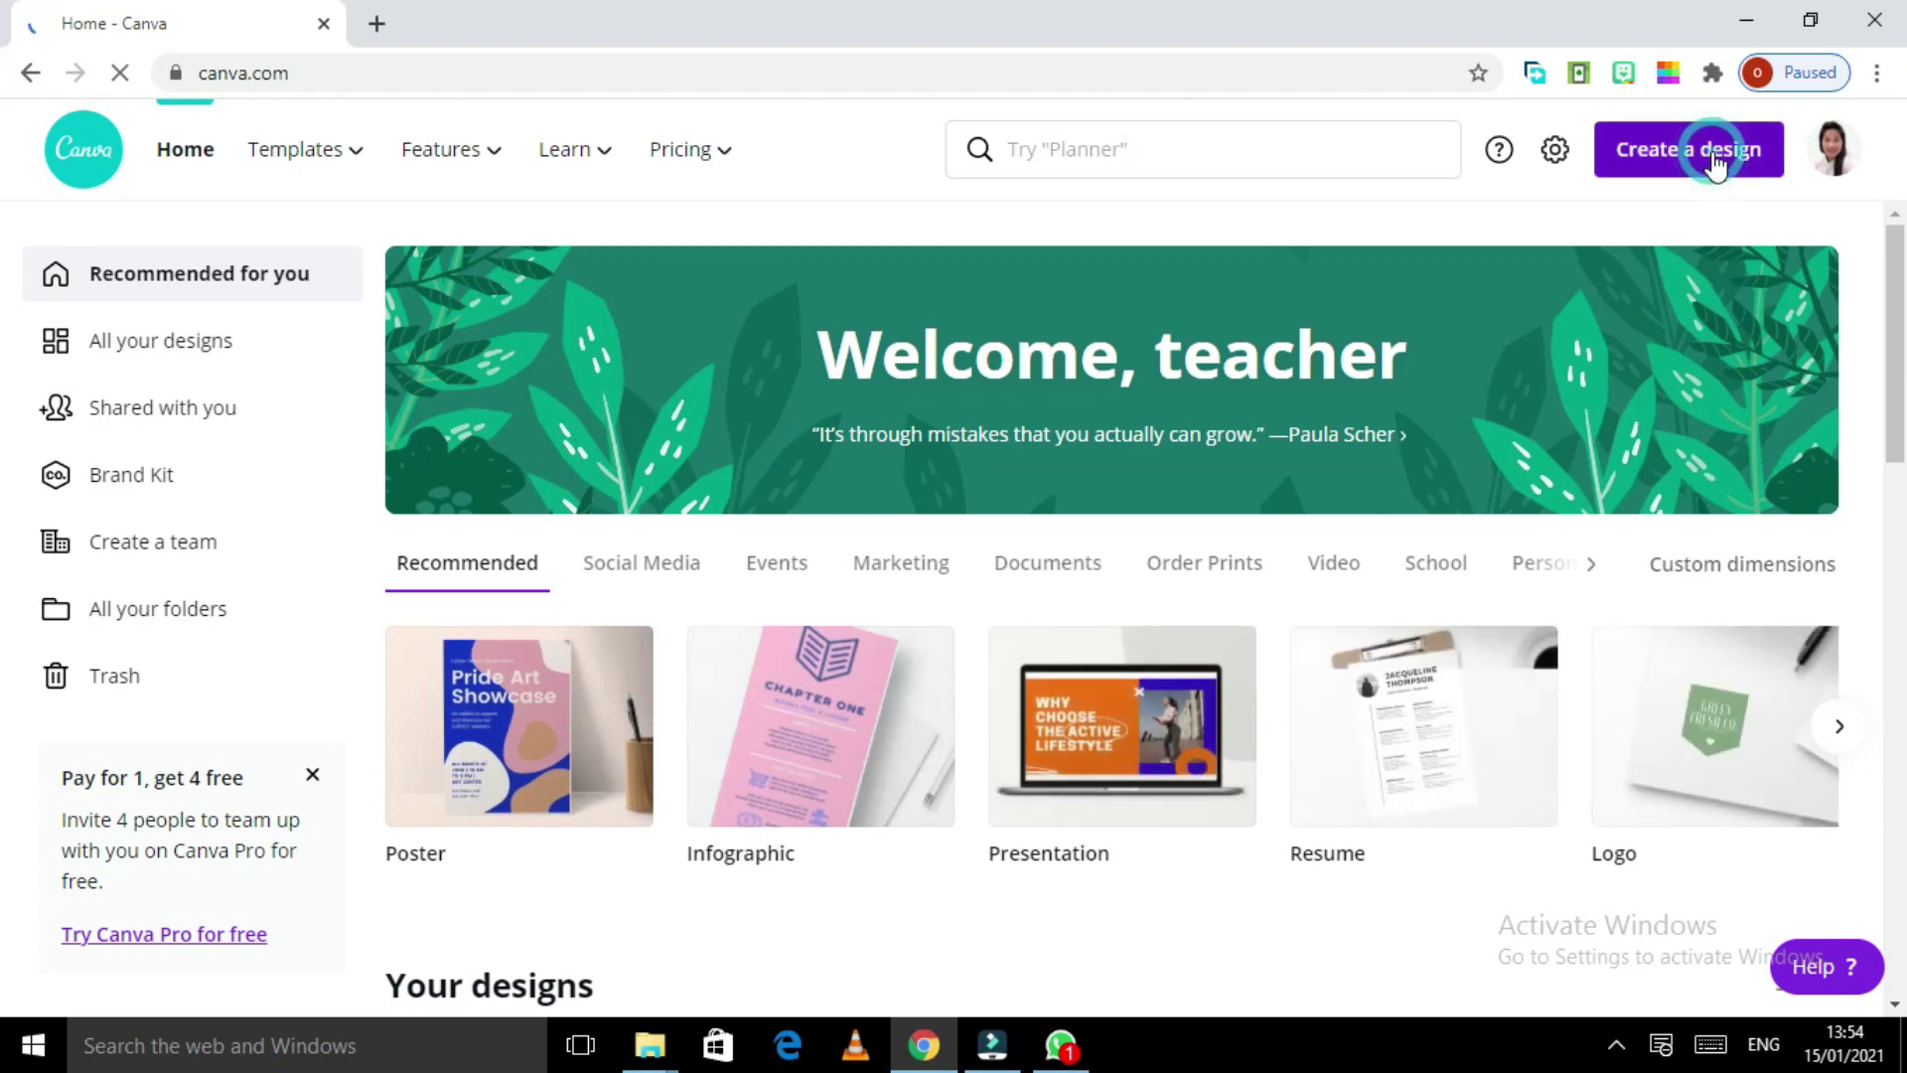
Step: Start a custom-dimensions design with width 1280 px and height 720 px
{"action": "left_click", "coordinate": [1714, 164]}
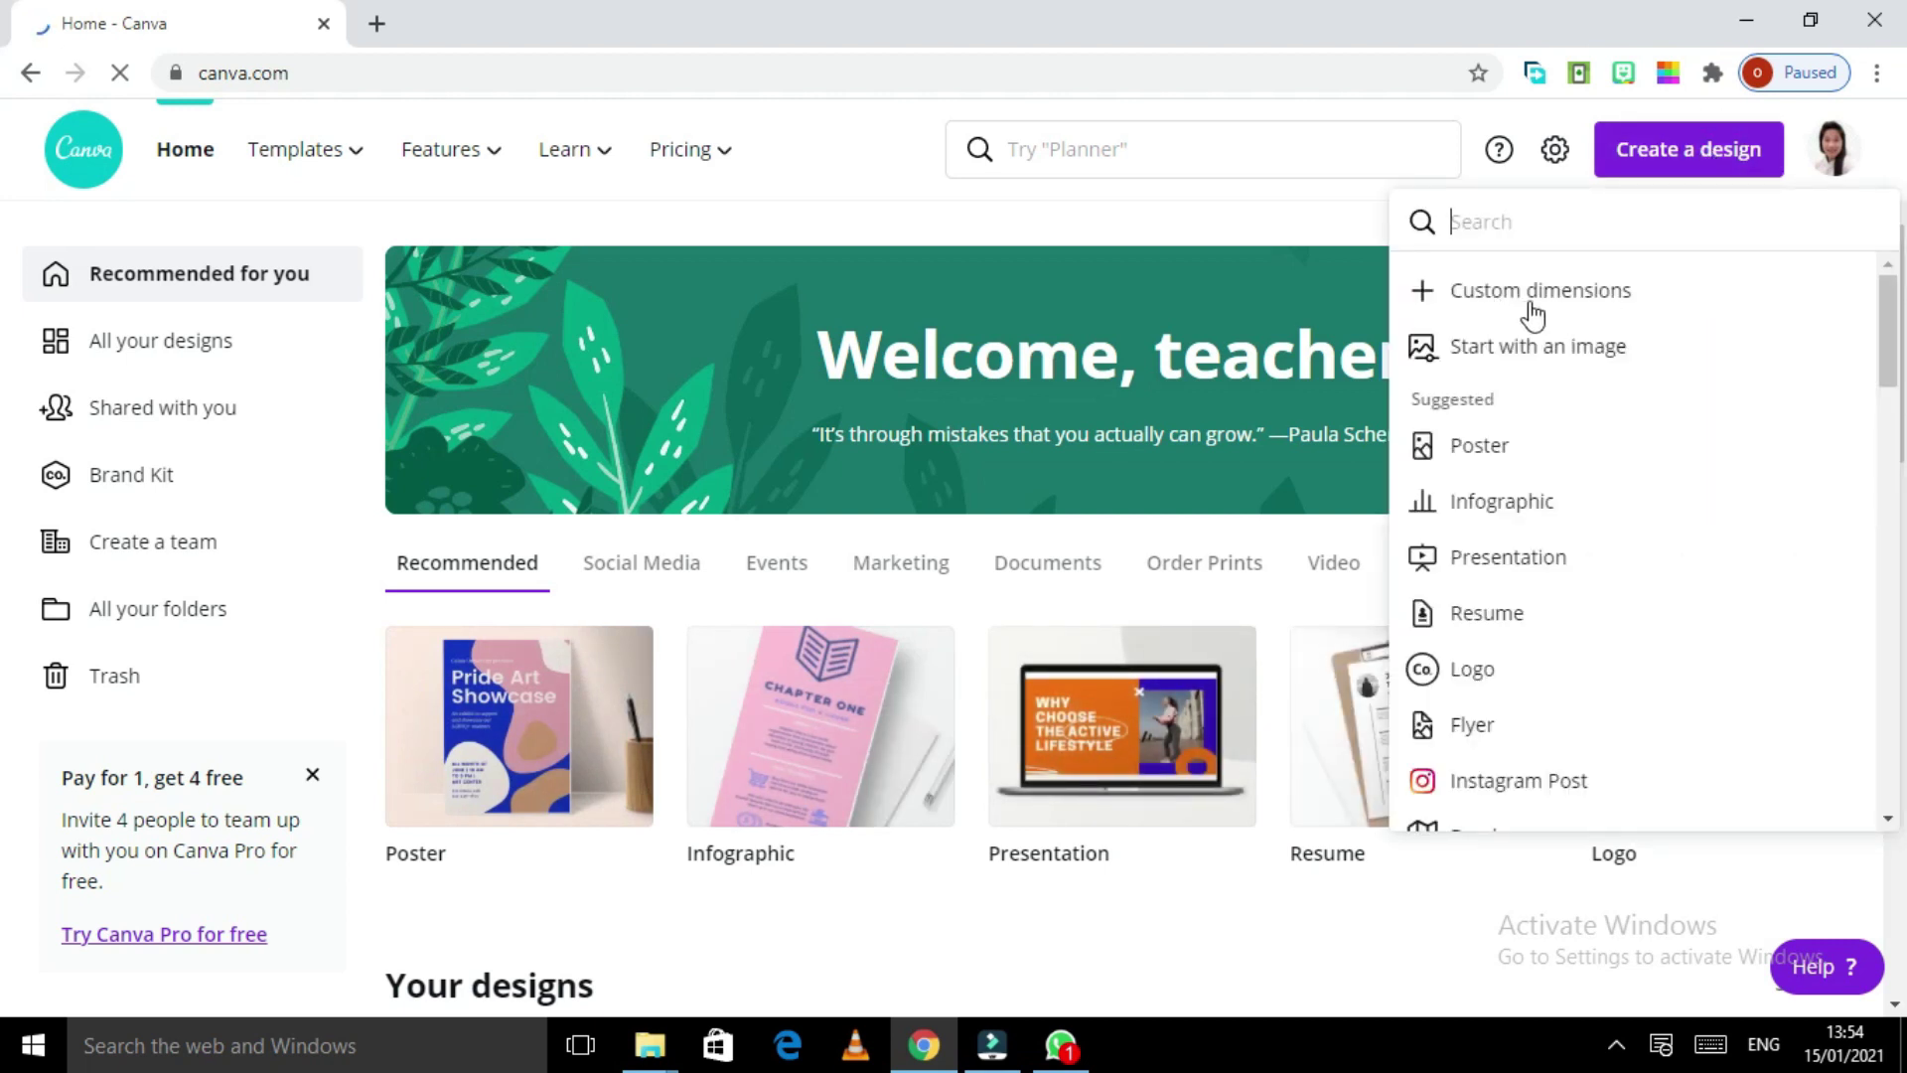
{"action": "left_click", "coordinate": [1533, 298]}
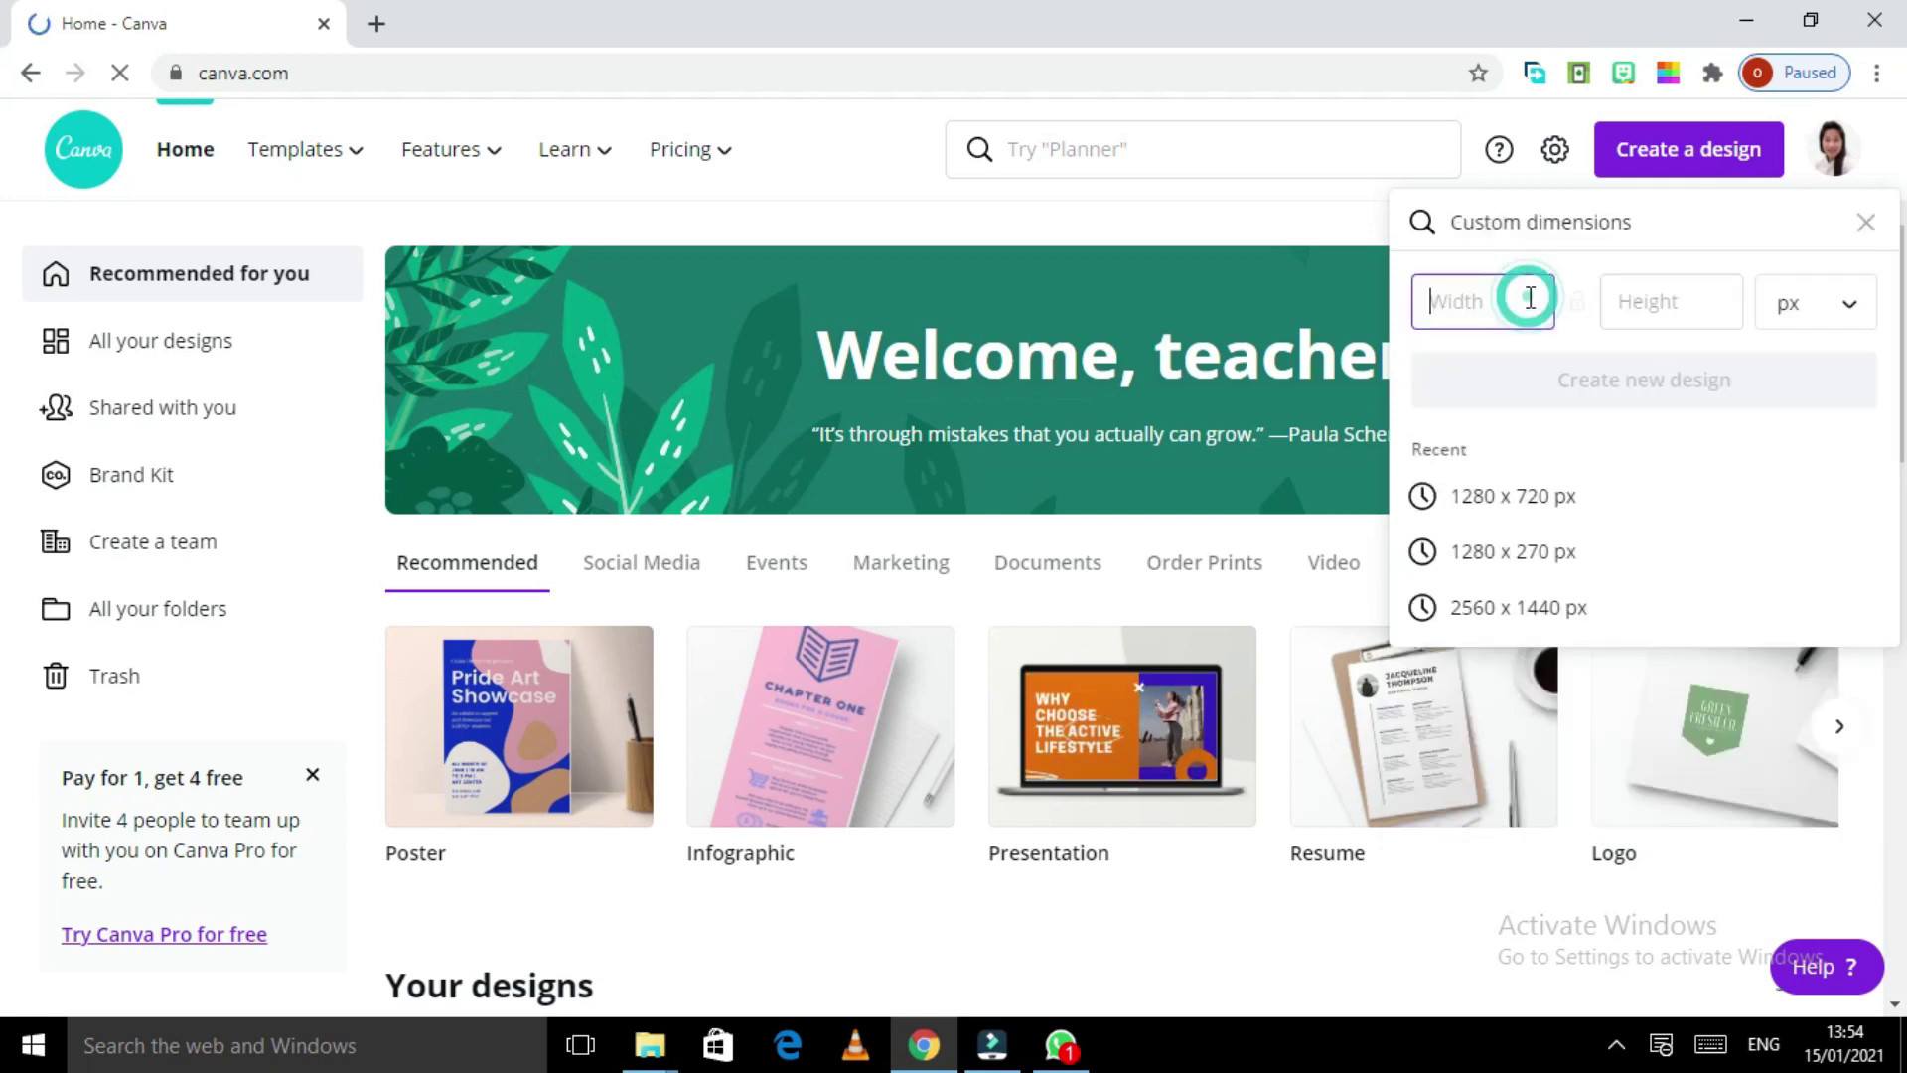
{"action": "left_click", "coordinate": [1480, 305]}
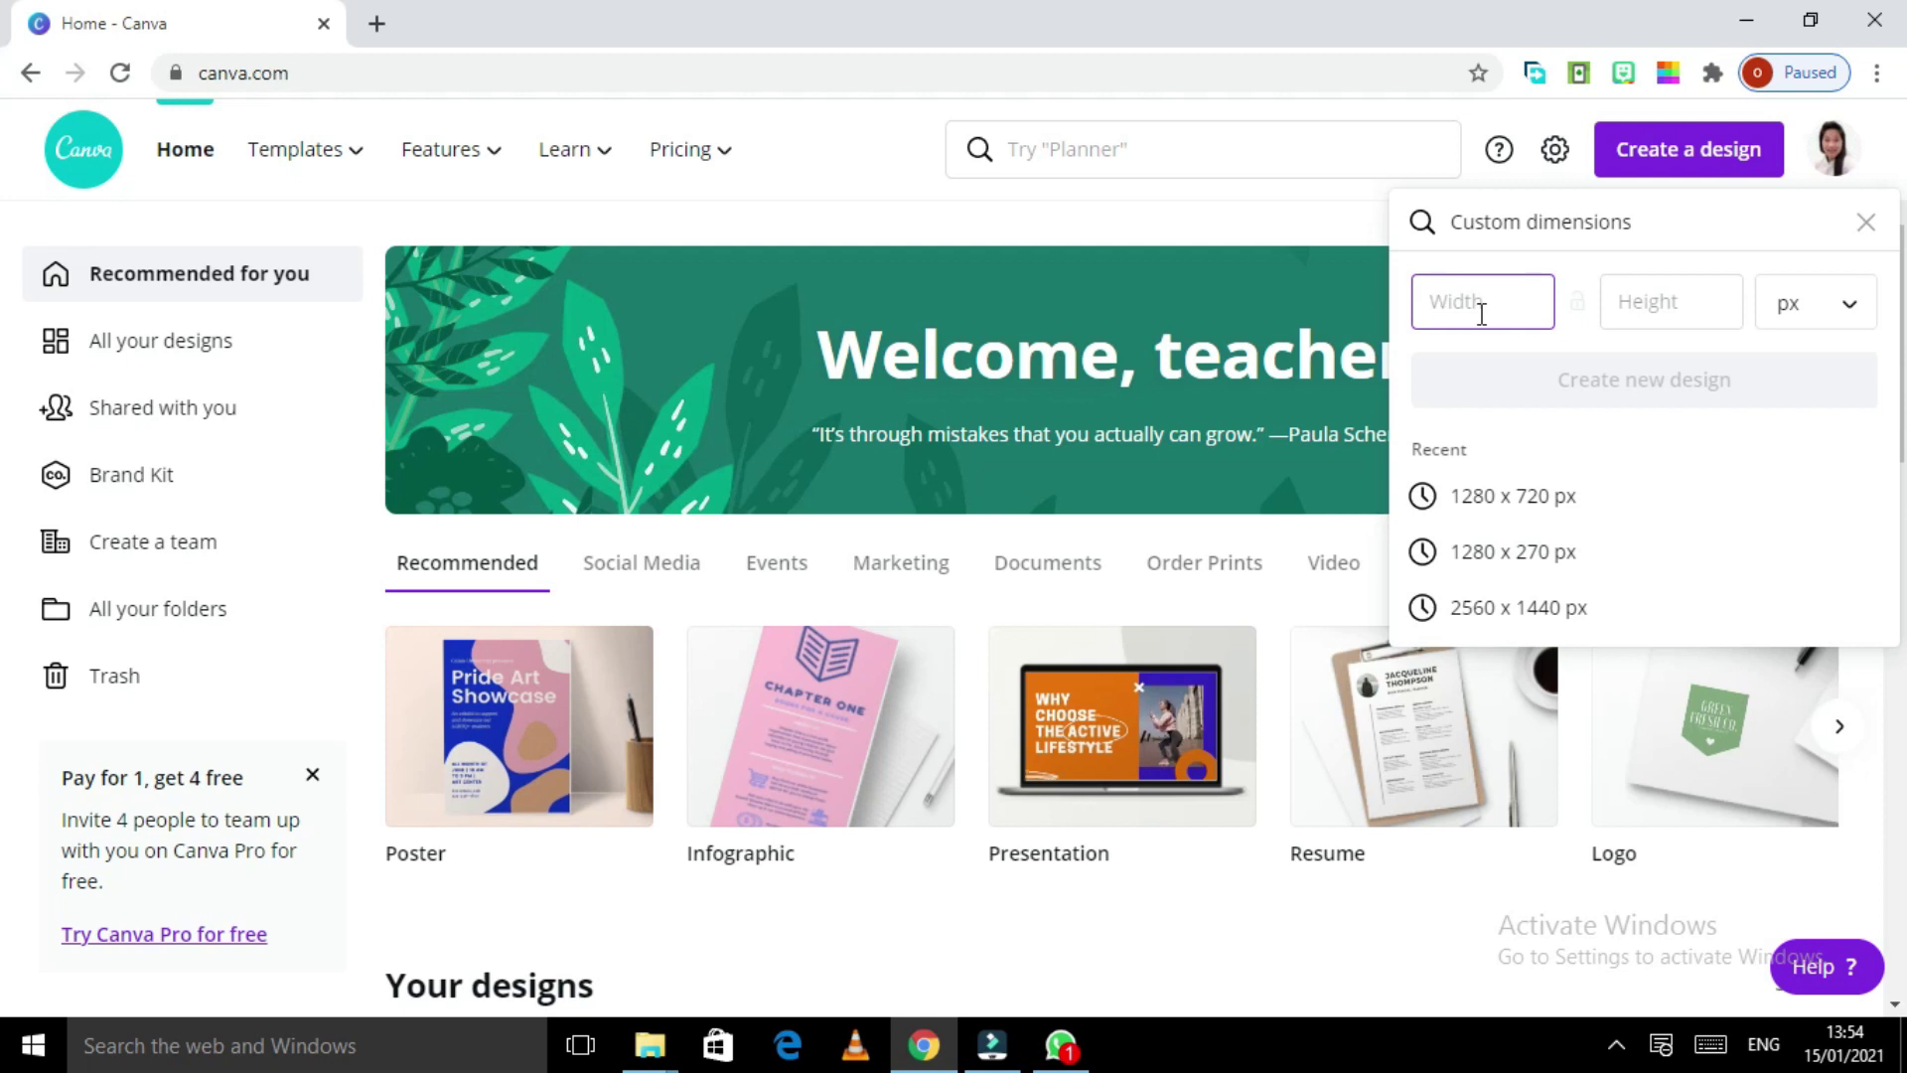
{"action": "type", "text": "1280"}
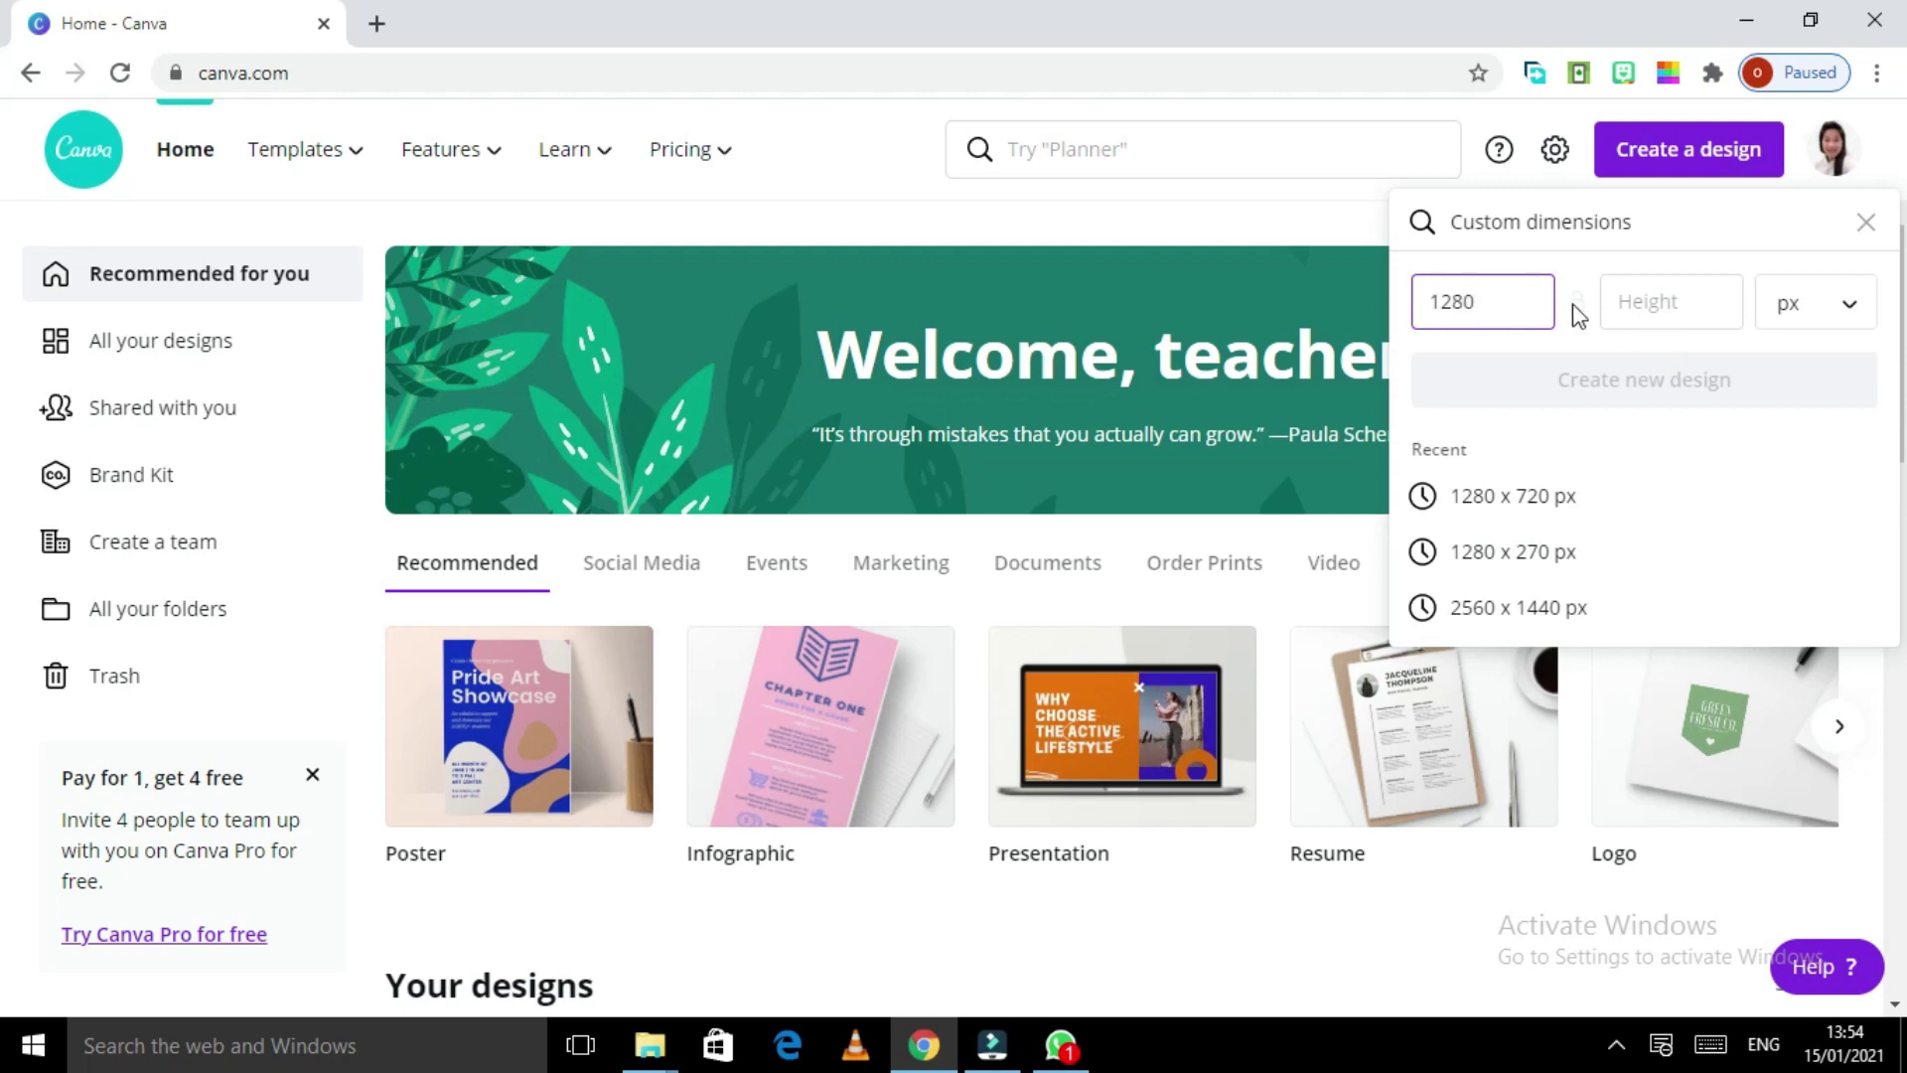
{"action": "left_click", "coordinate": [1619, 304]}
{"action": "type", "text": "7"}
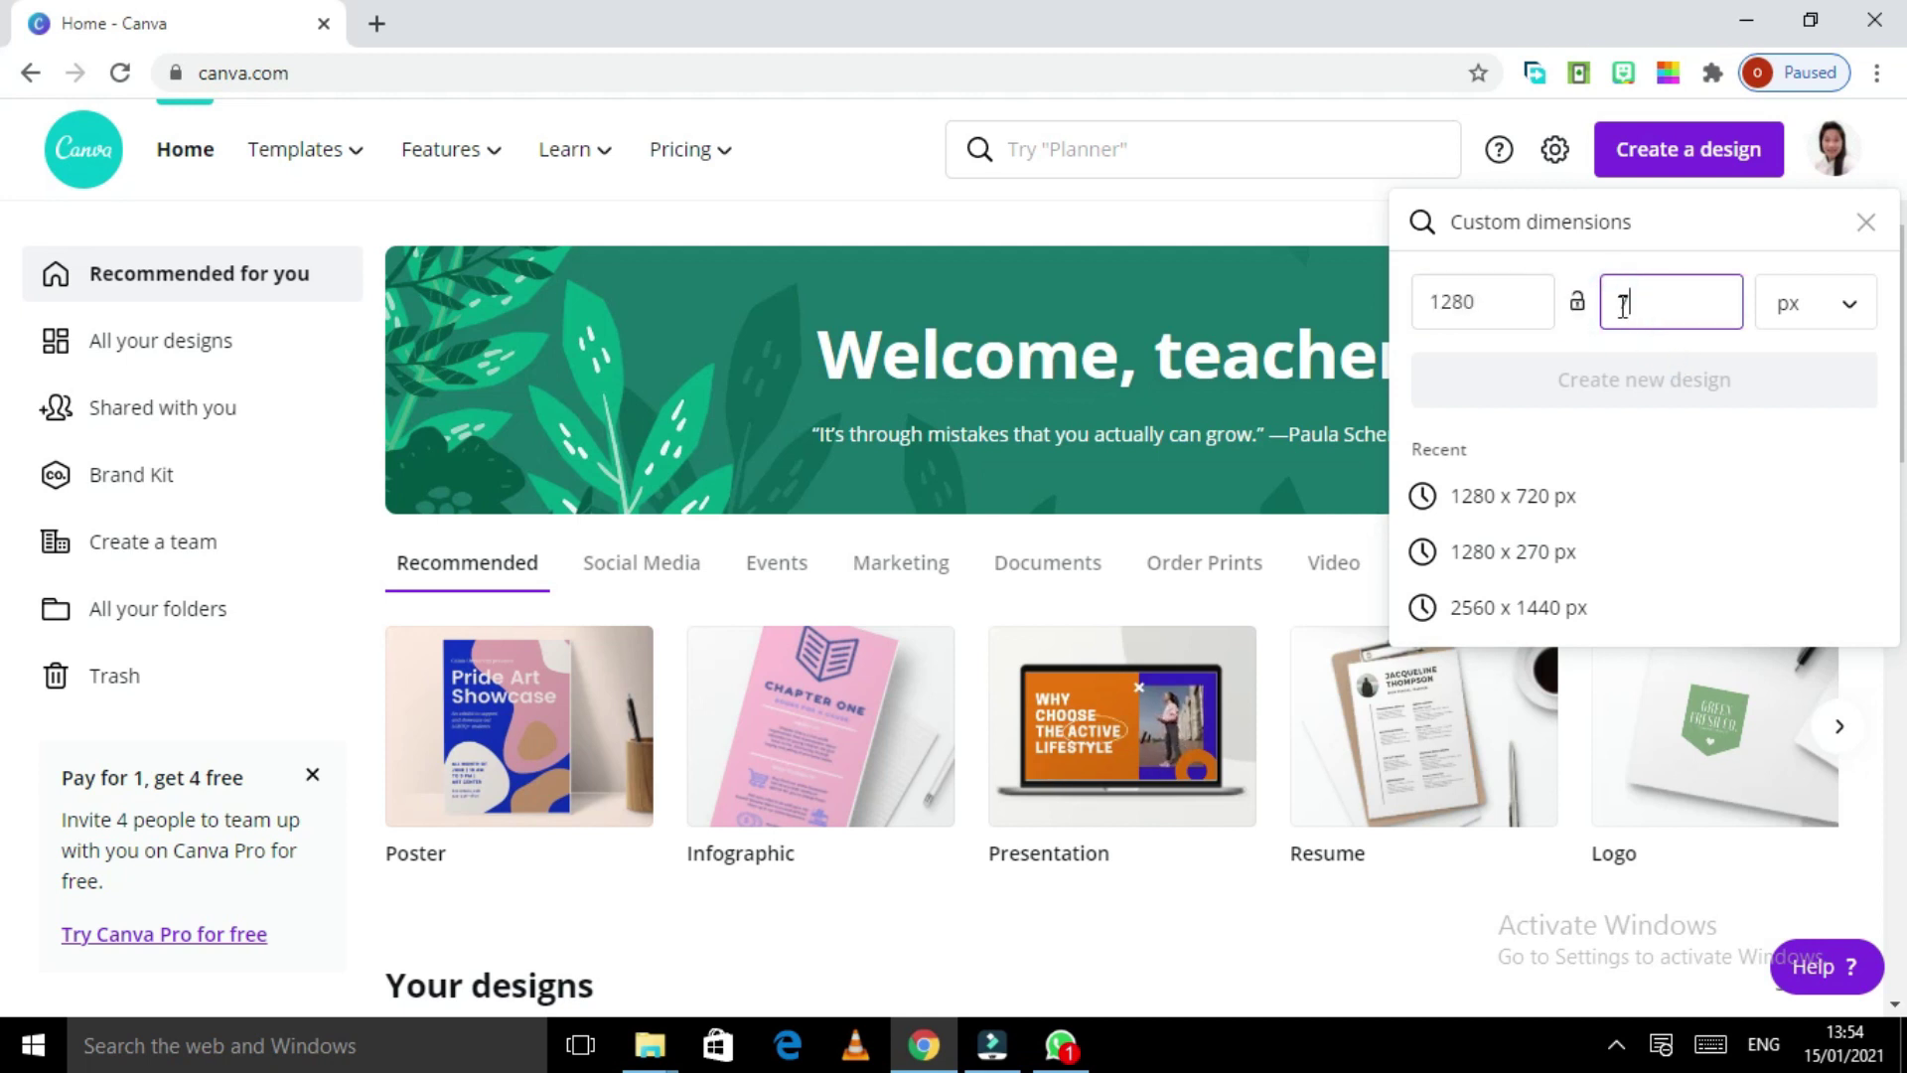
{"action": "type", "text": "2"}
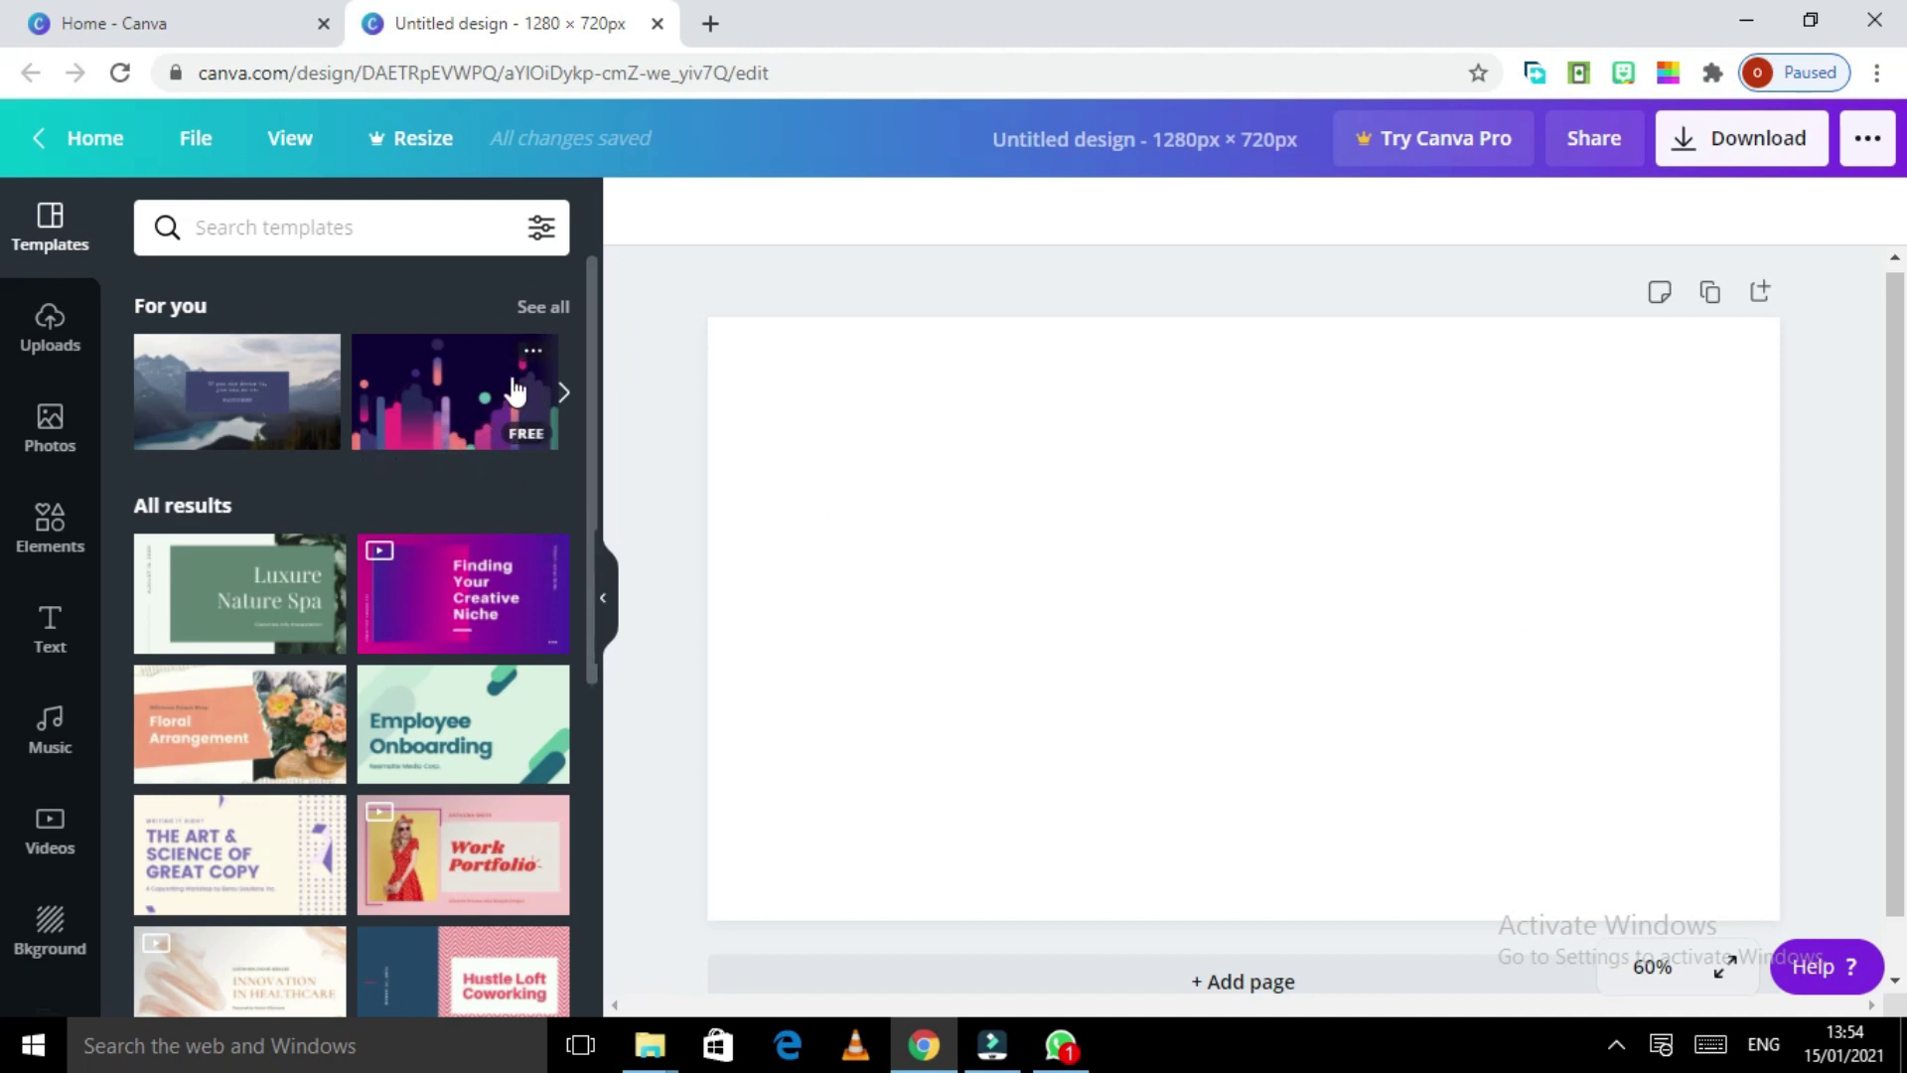
Step: Set the blank page's background colour to red from Default Colors
{"action": "scroll", "coordinate": [515, 391], "scroll_direction": "down", "scroll_amount": 5}
{"action": "scroll", "coordinate": [501, 412], "scroll_direction": "down", "scroll_amount": 5}
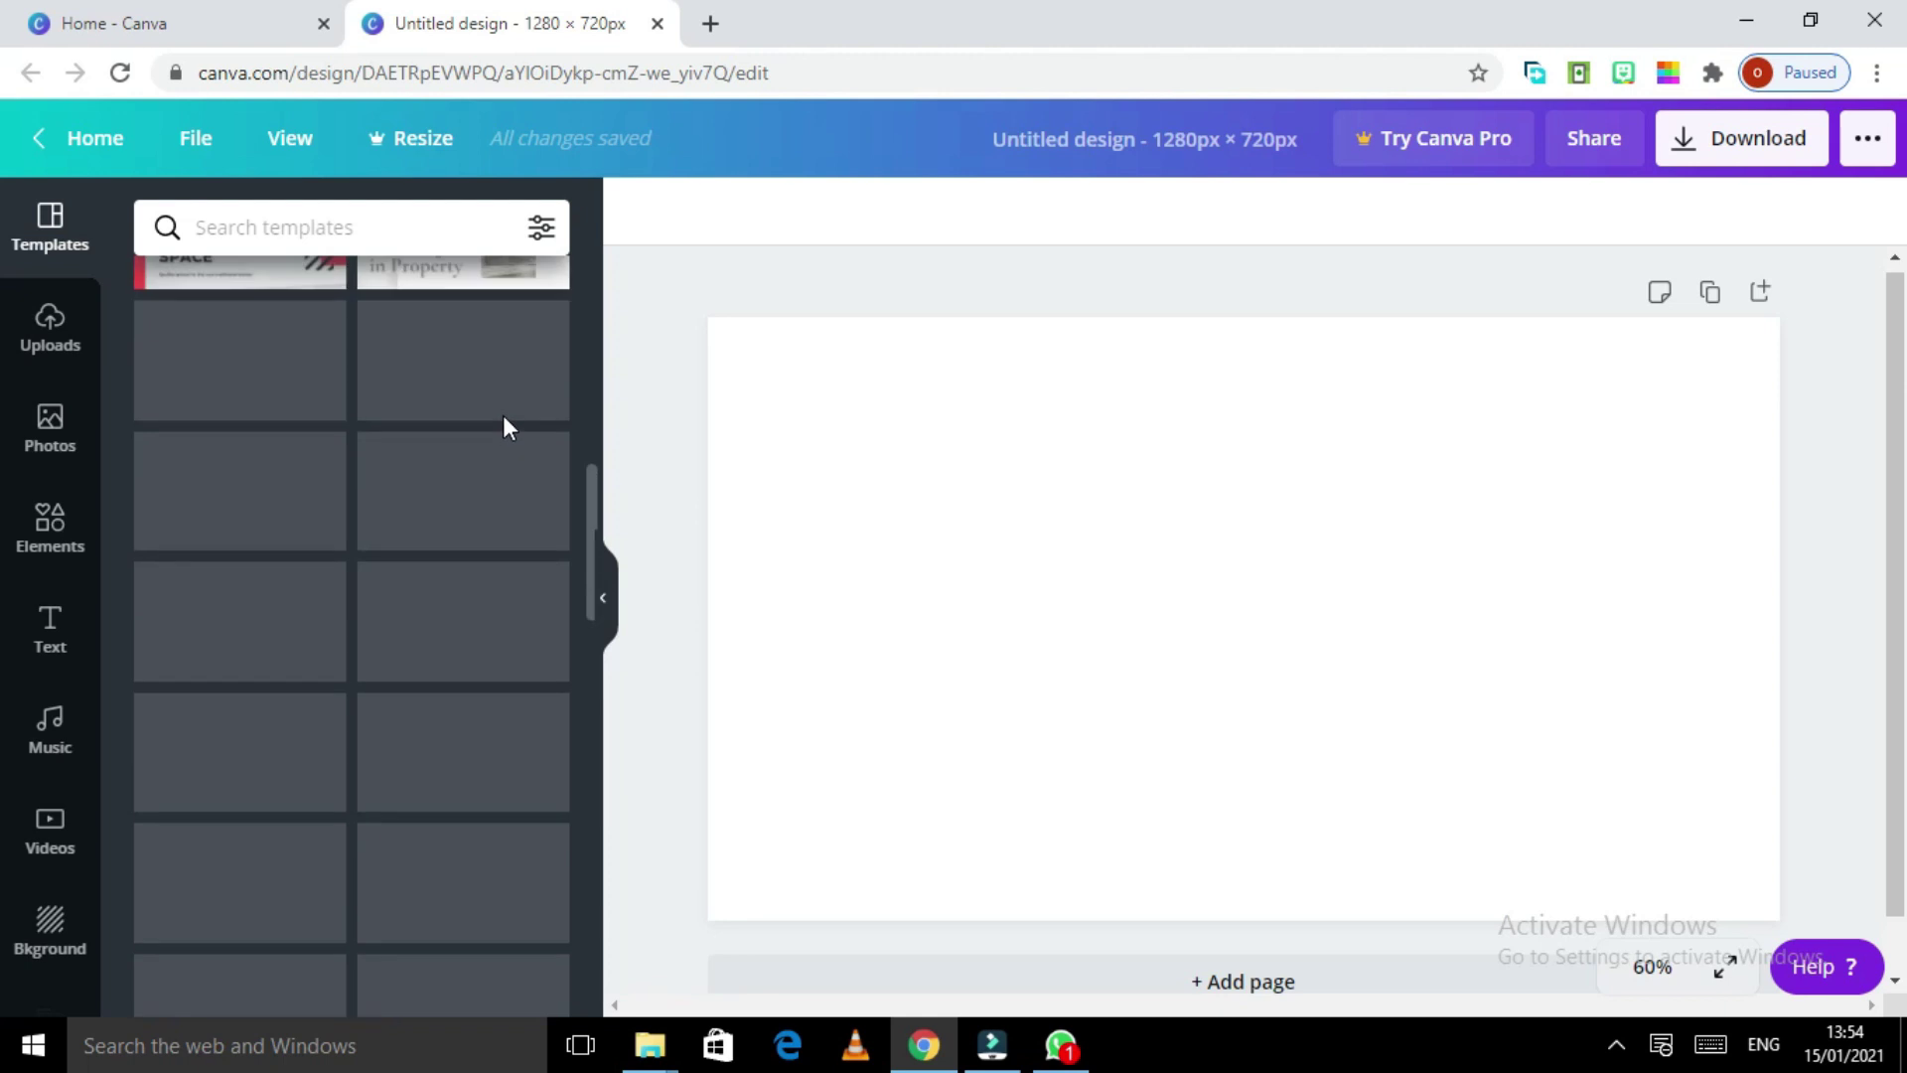
{"action": "scroll", "coordinate": [502, 416], "scroll_direction": "up", "scroll_amount": 3}
{"action": "scroll", "coordinate": [477, 432], "scroll_direction": "up", "scroll_amount": 4}
{"action": "scroll", "coordinate": [447, 451], "scroll_direction": "up", "scroll_amount": 3}
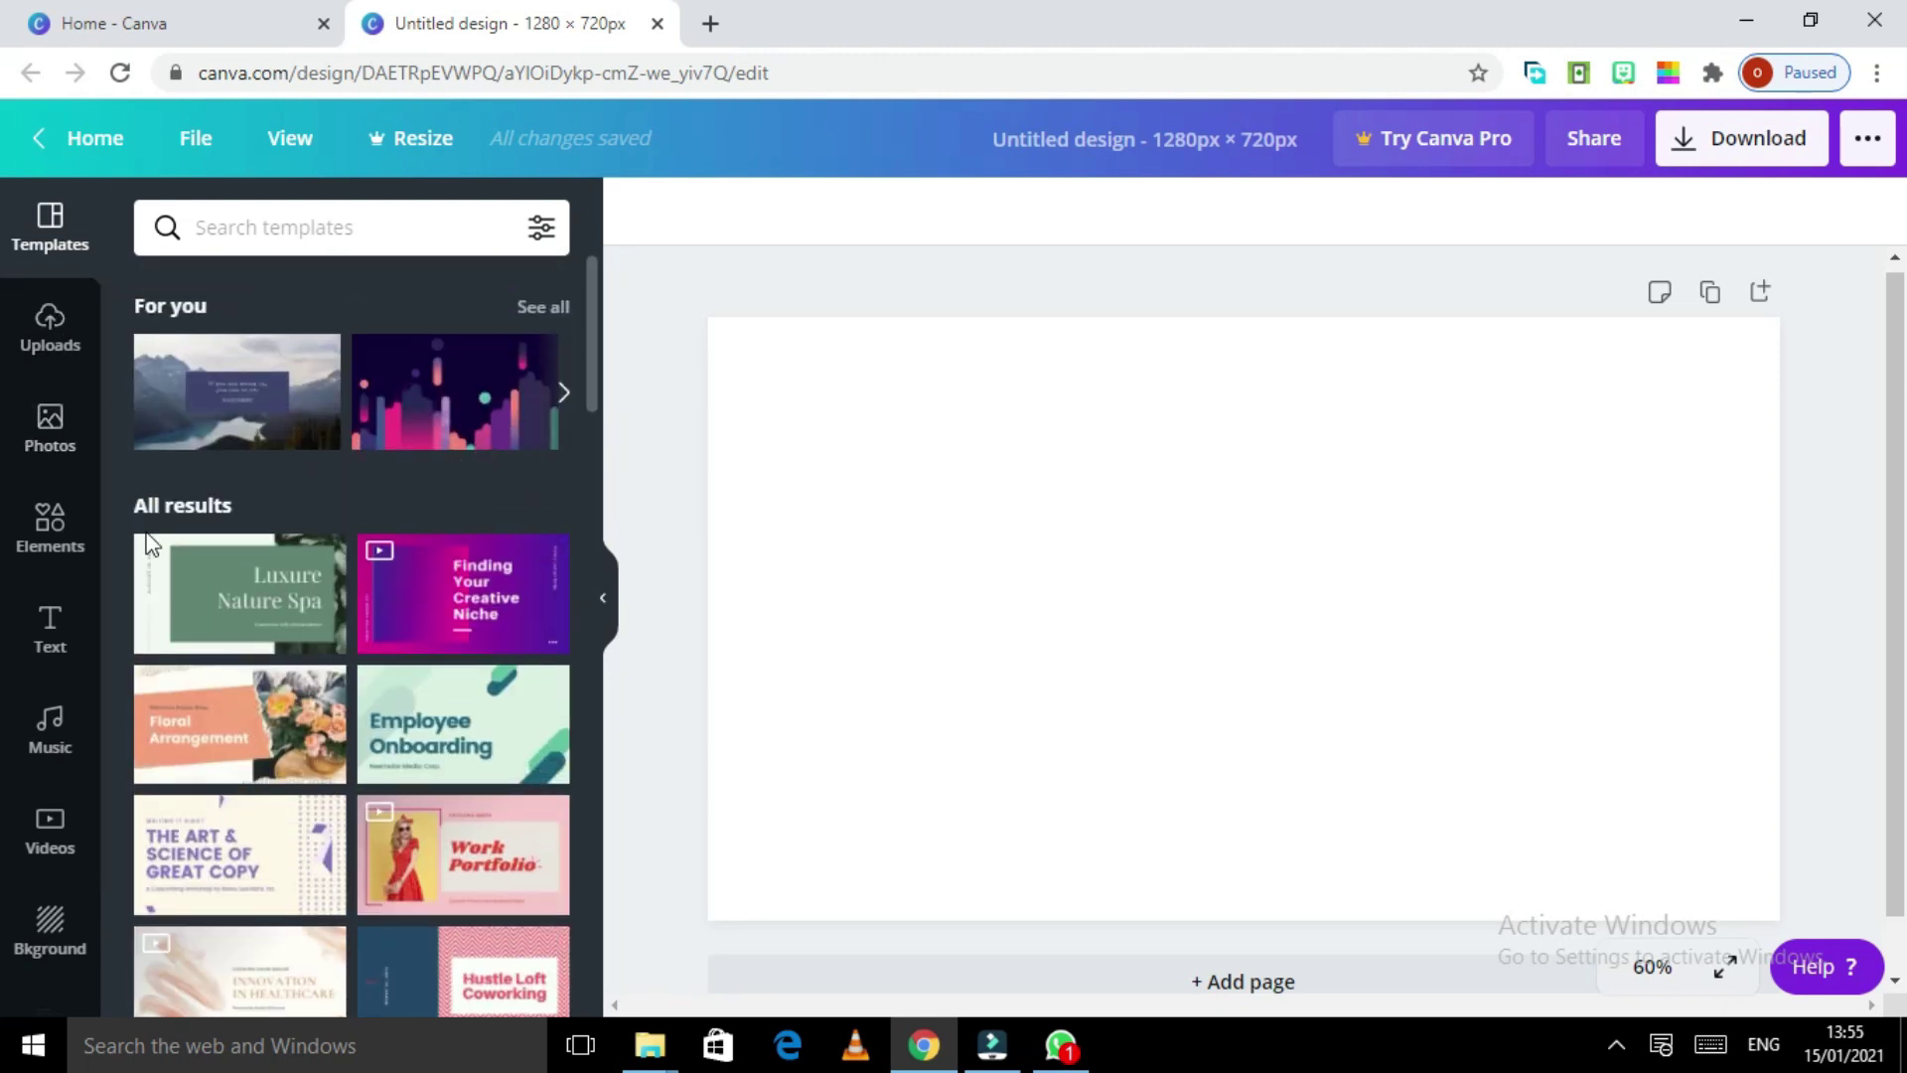
{"action": "left_click", "coordinate": [1094, 554]}
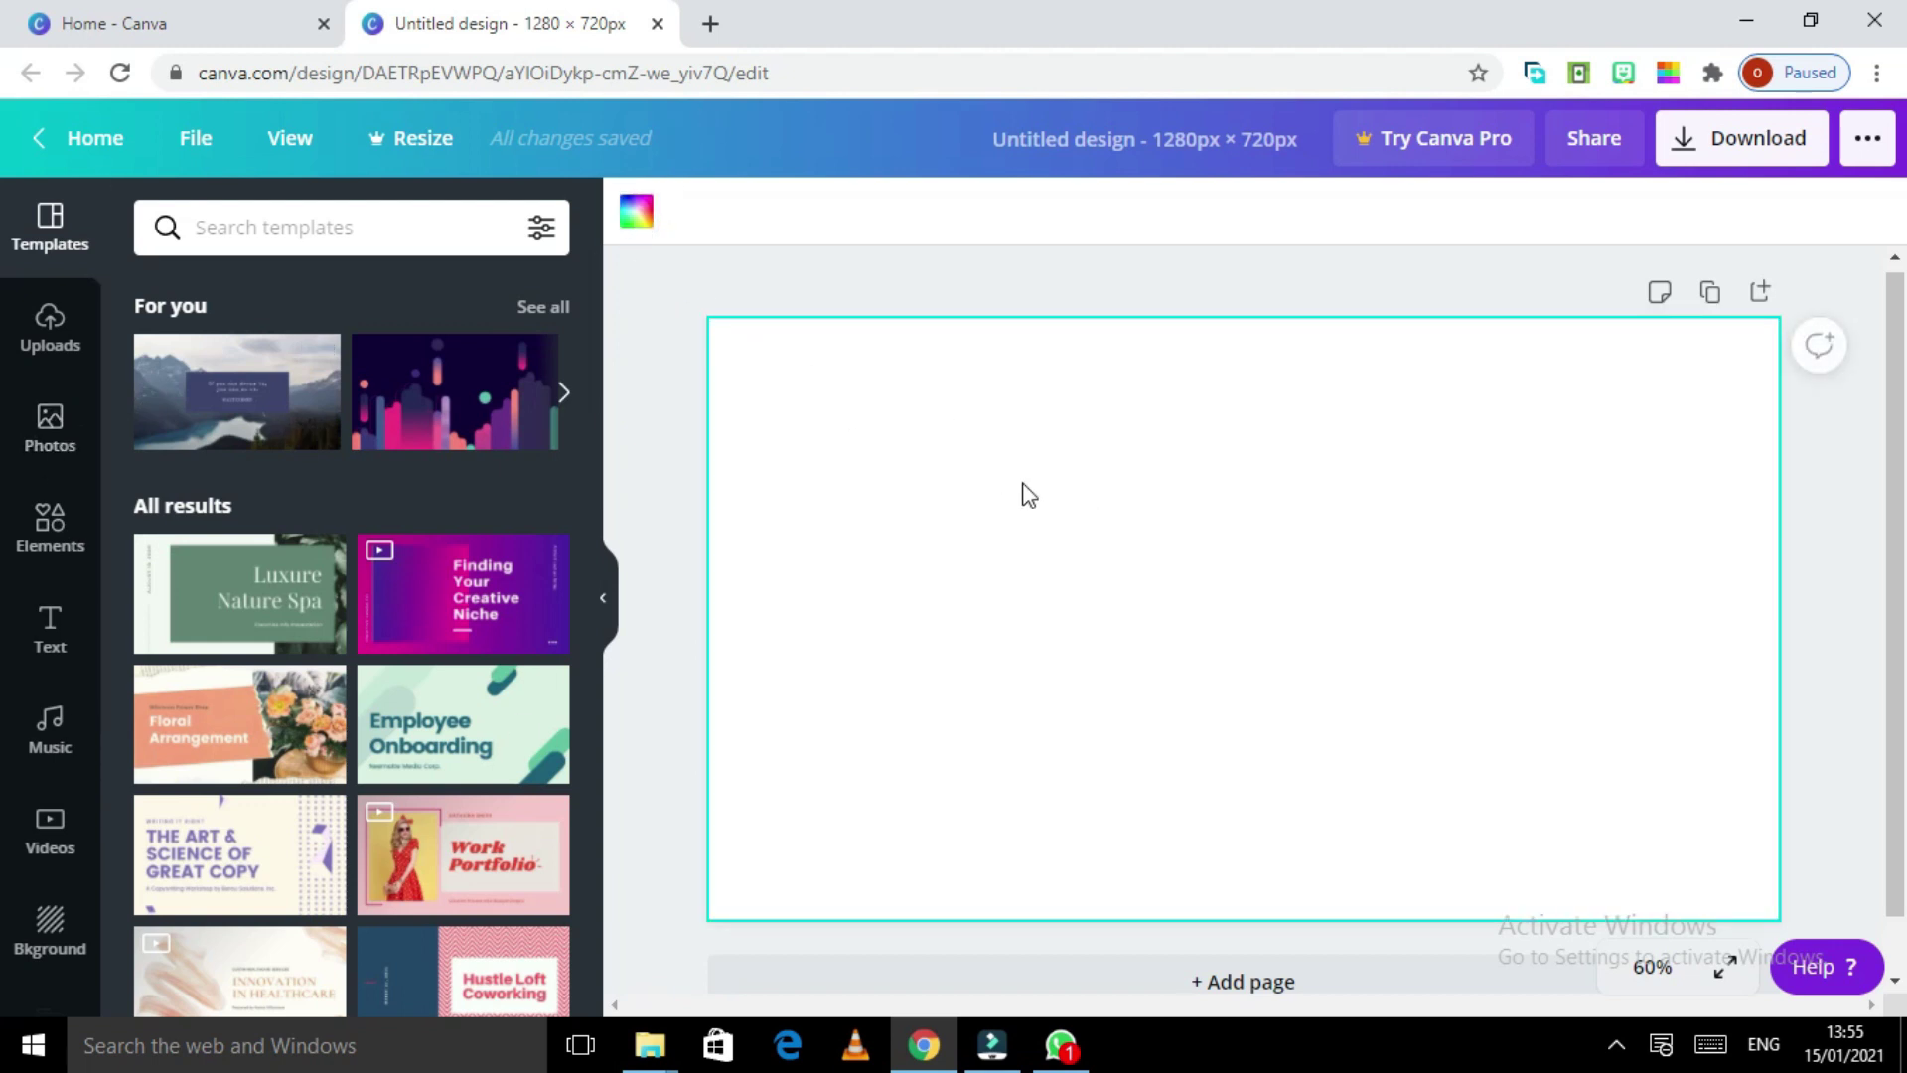
{"action": "left_click", "coordinate": [1182, 543]}
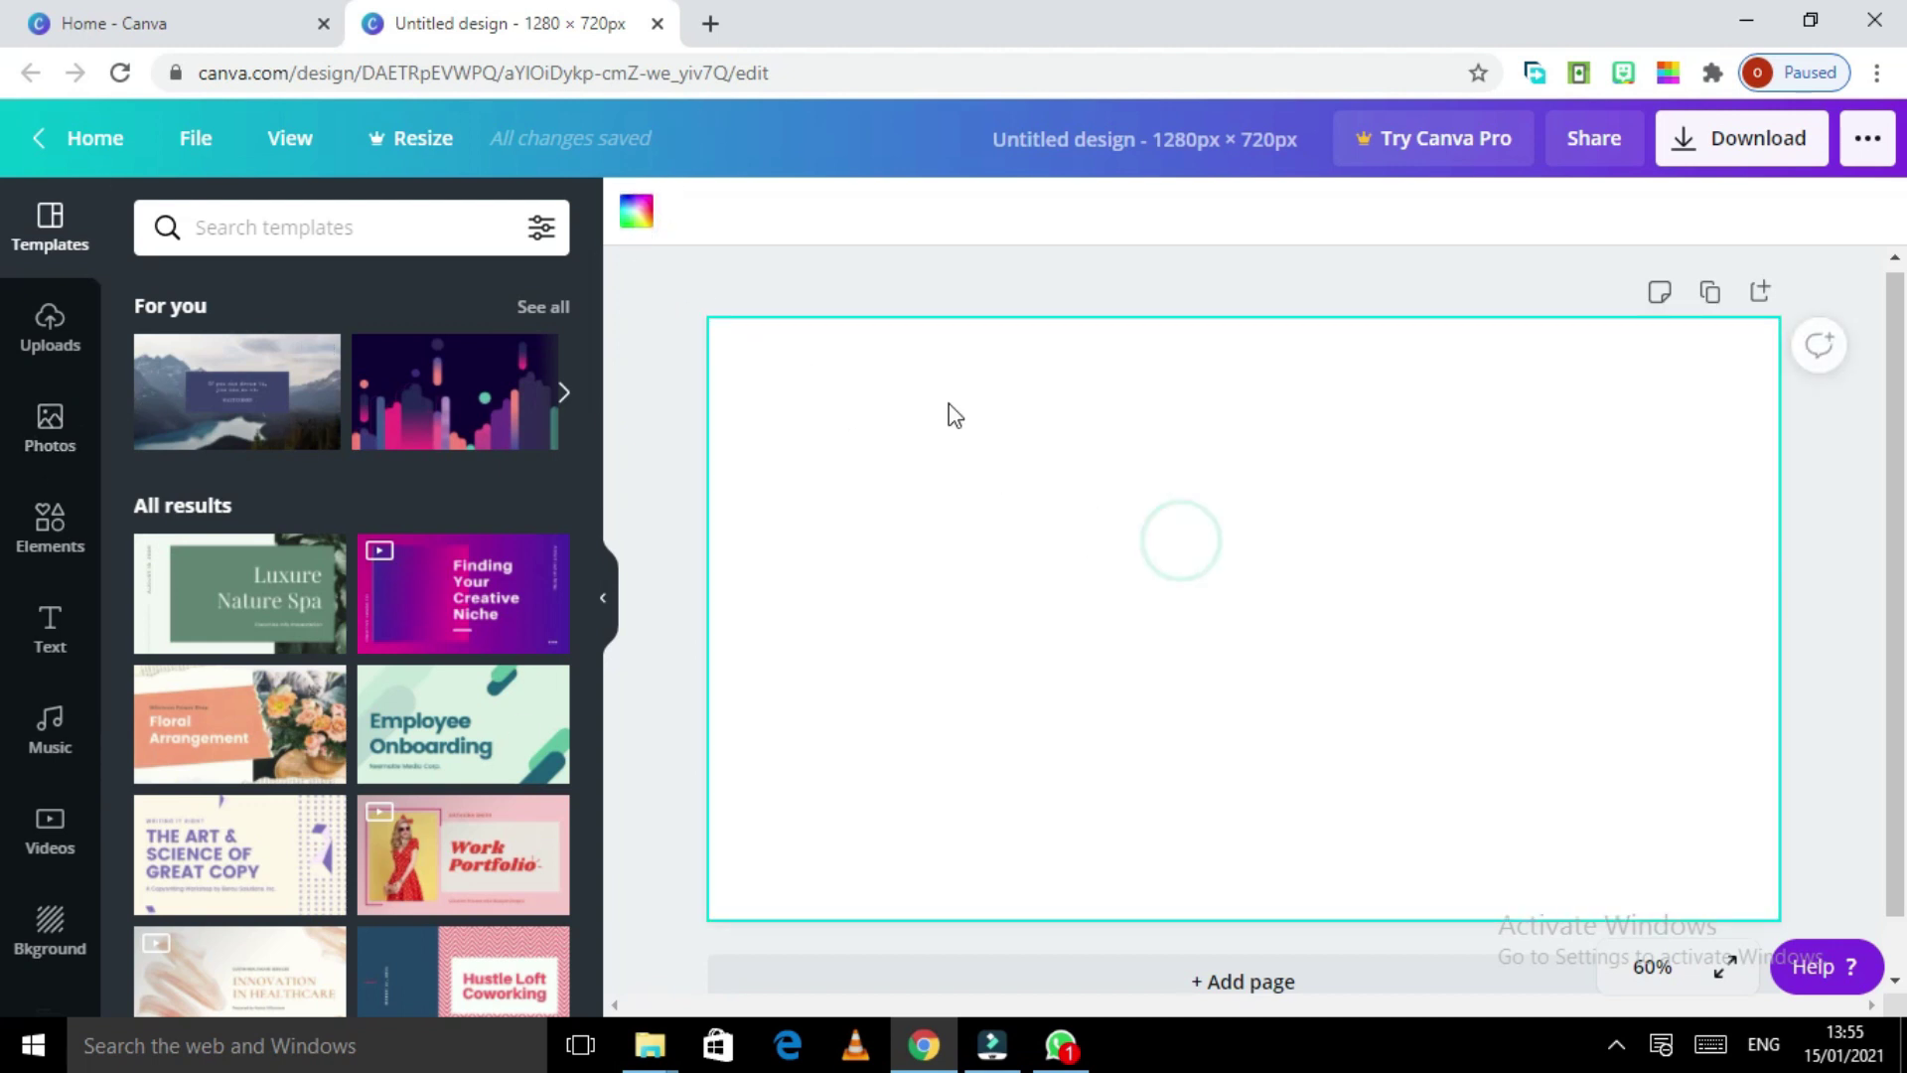
{"action": "left_click", "coordinate": [634, 215]}
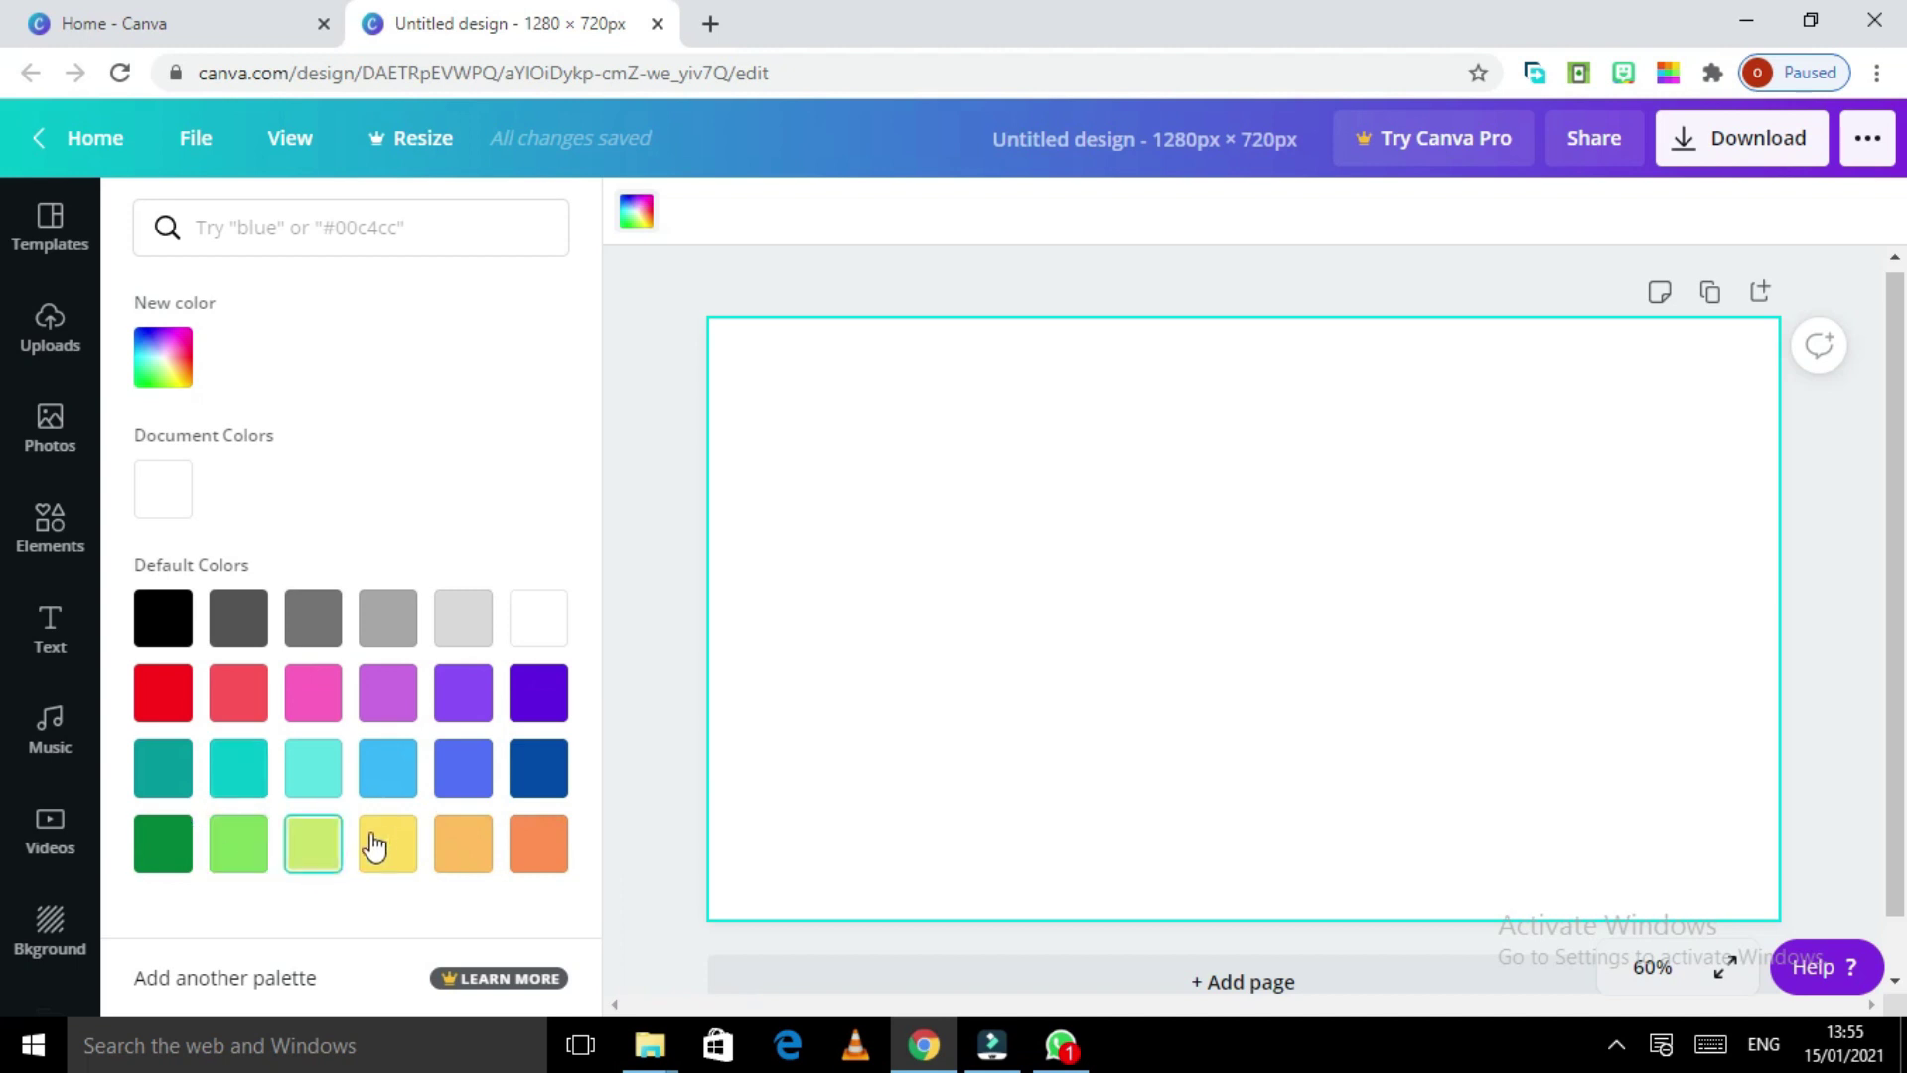
{"action": "left_click", "coordinate": [164, 695]}
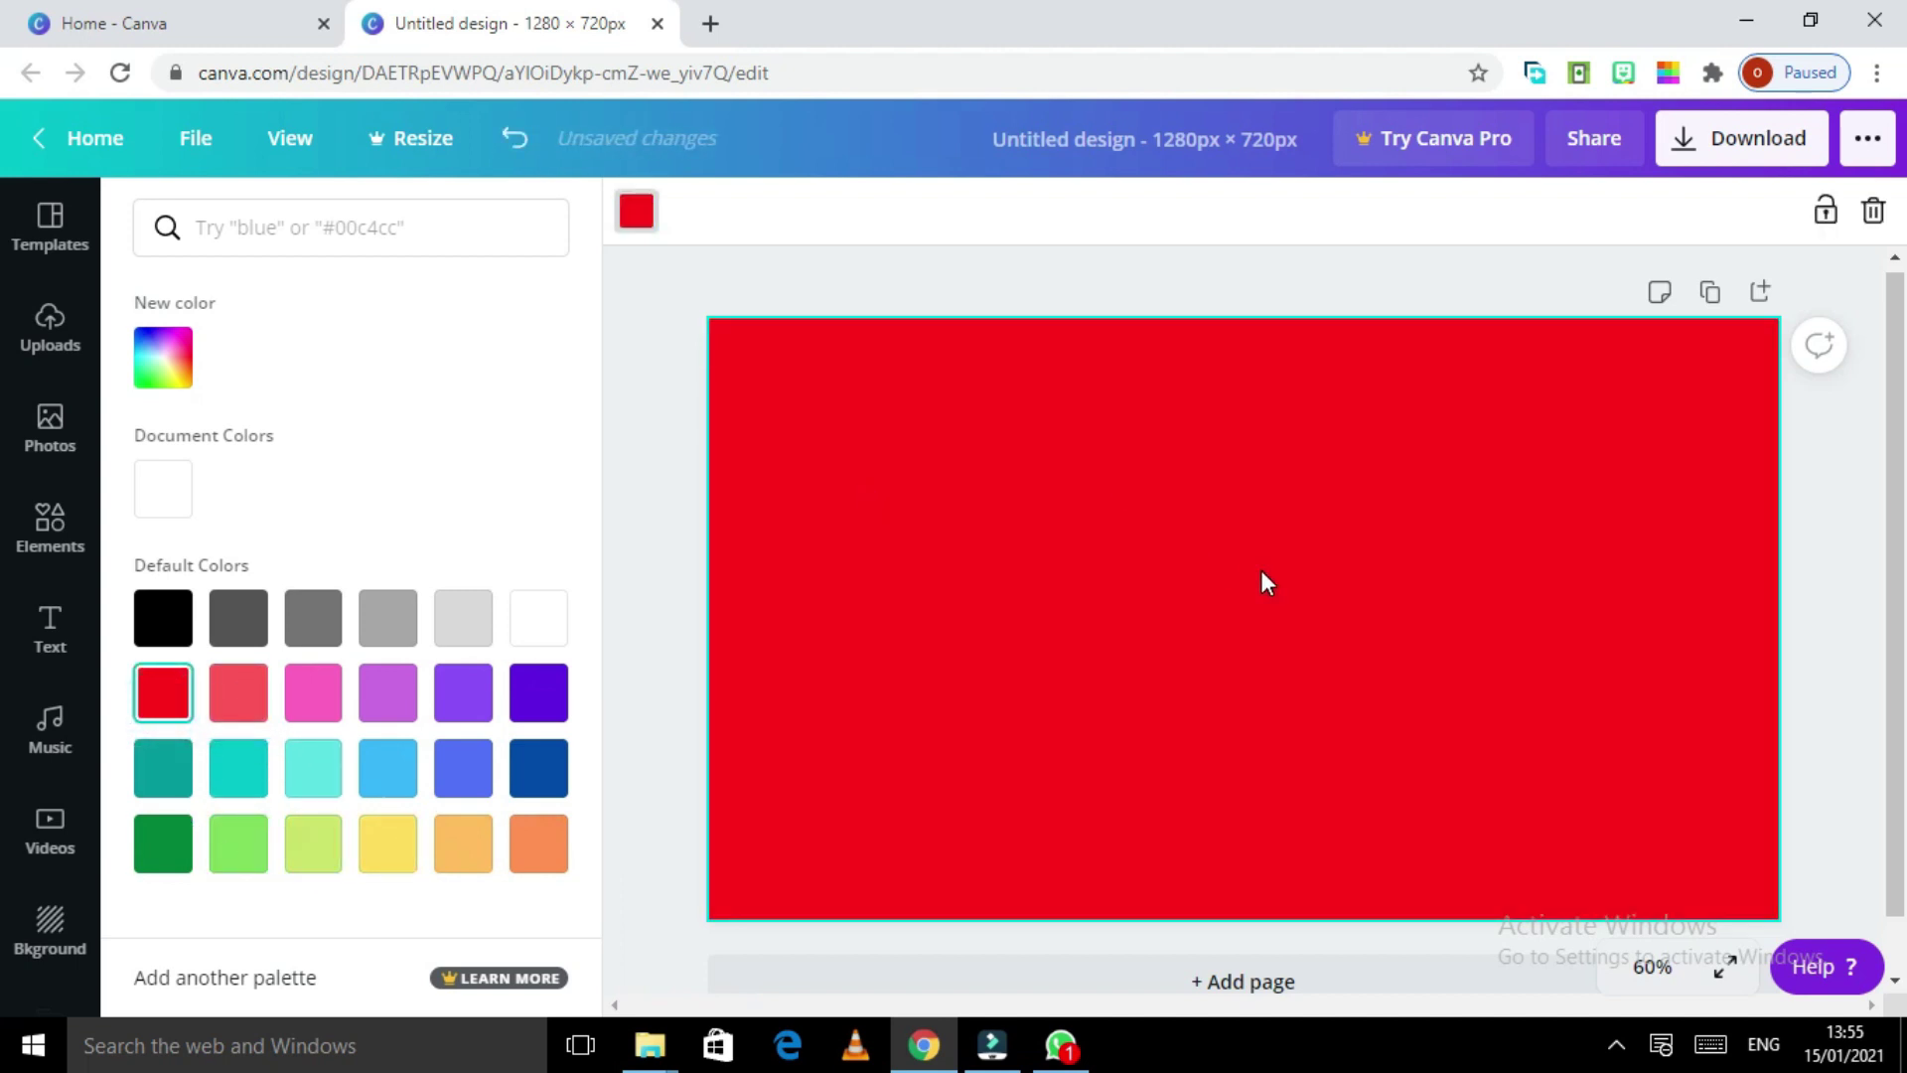
Step: Add a heading text box and change its font to Chewy
{"action": "left_click", "coordinate": [57, 631]}
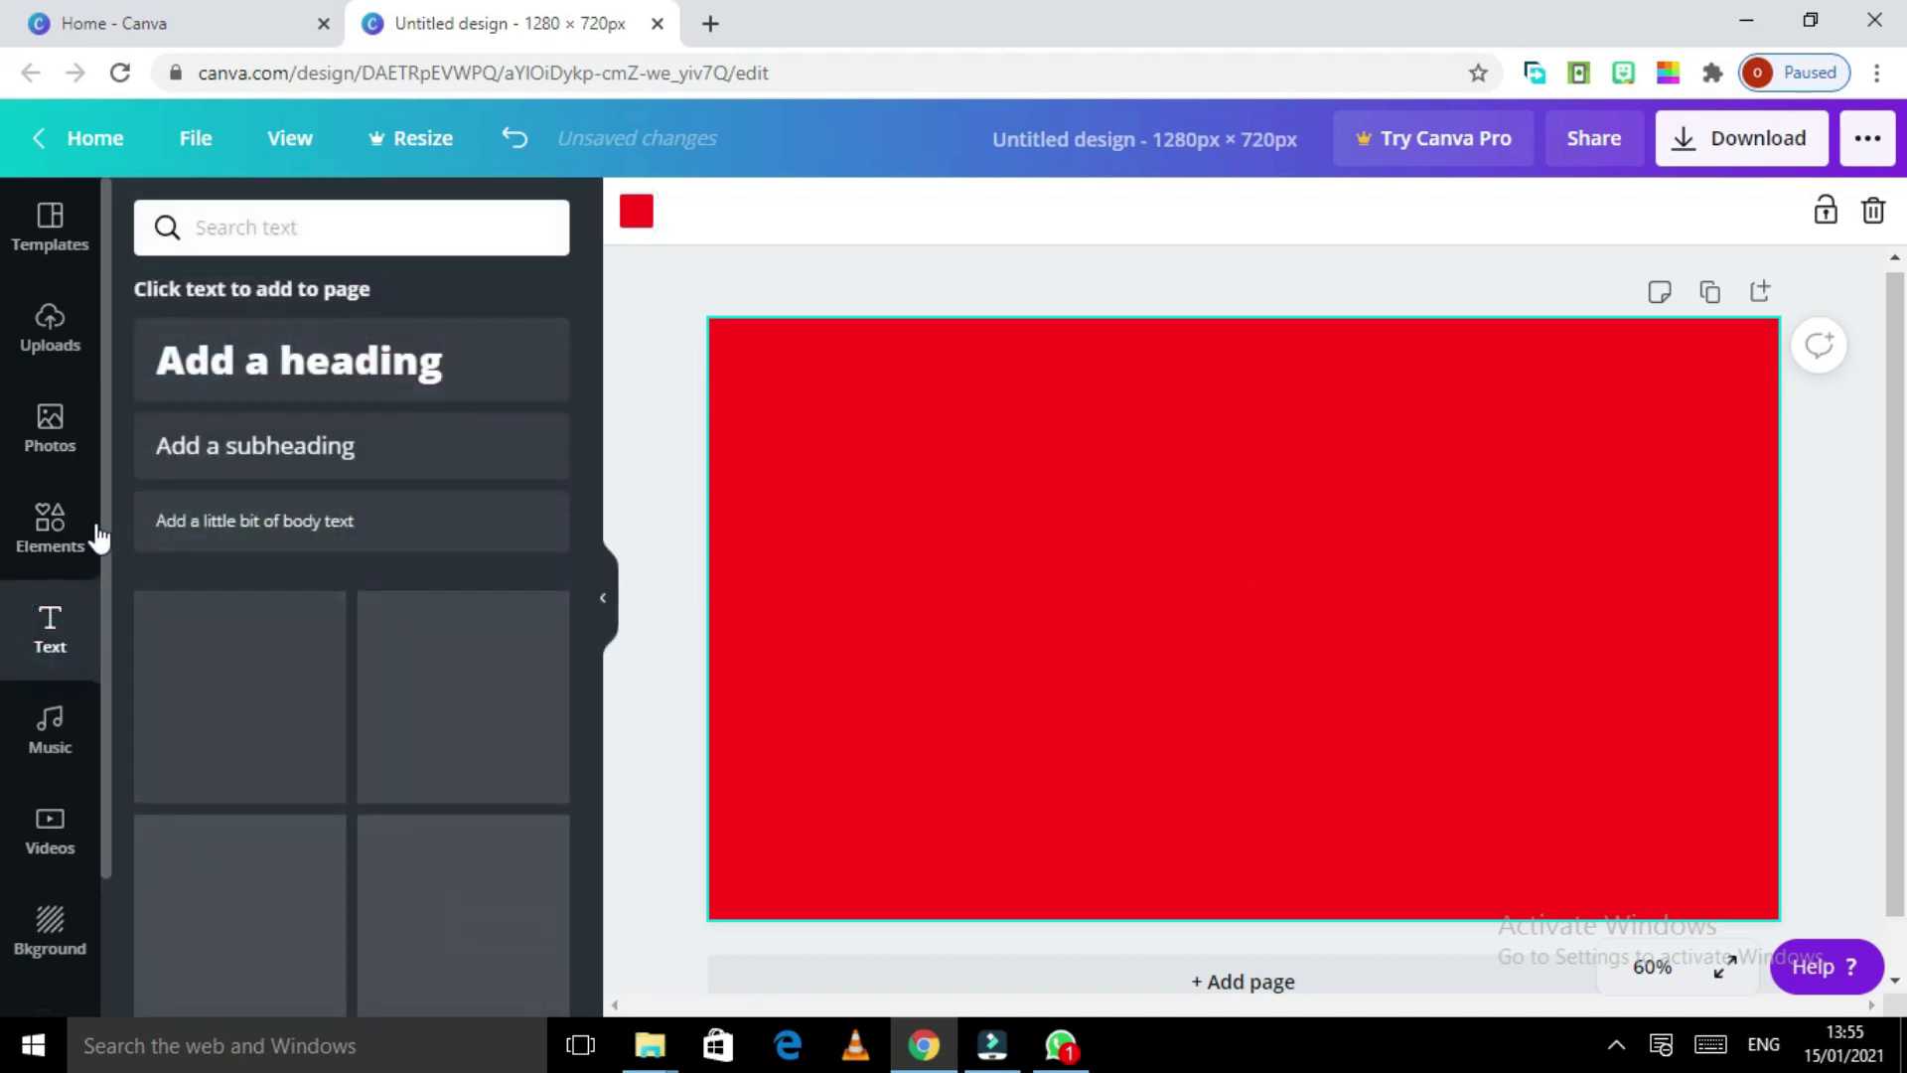
{"action": "left_click", "coordinate": [331, 388]}
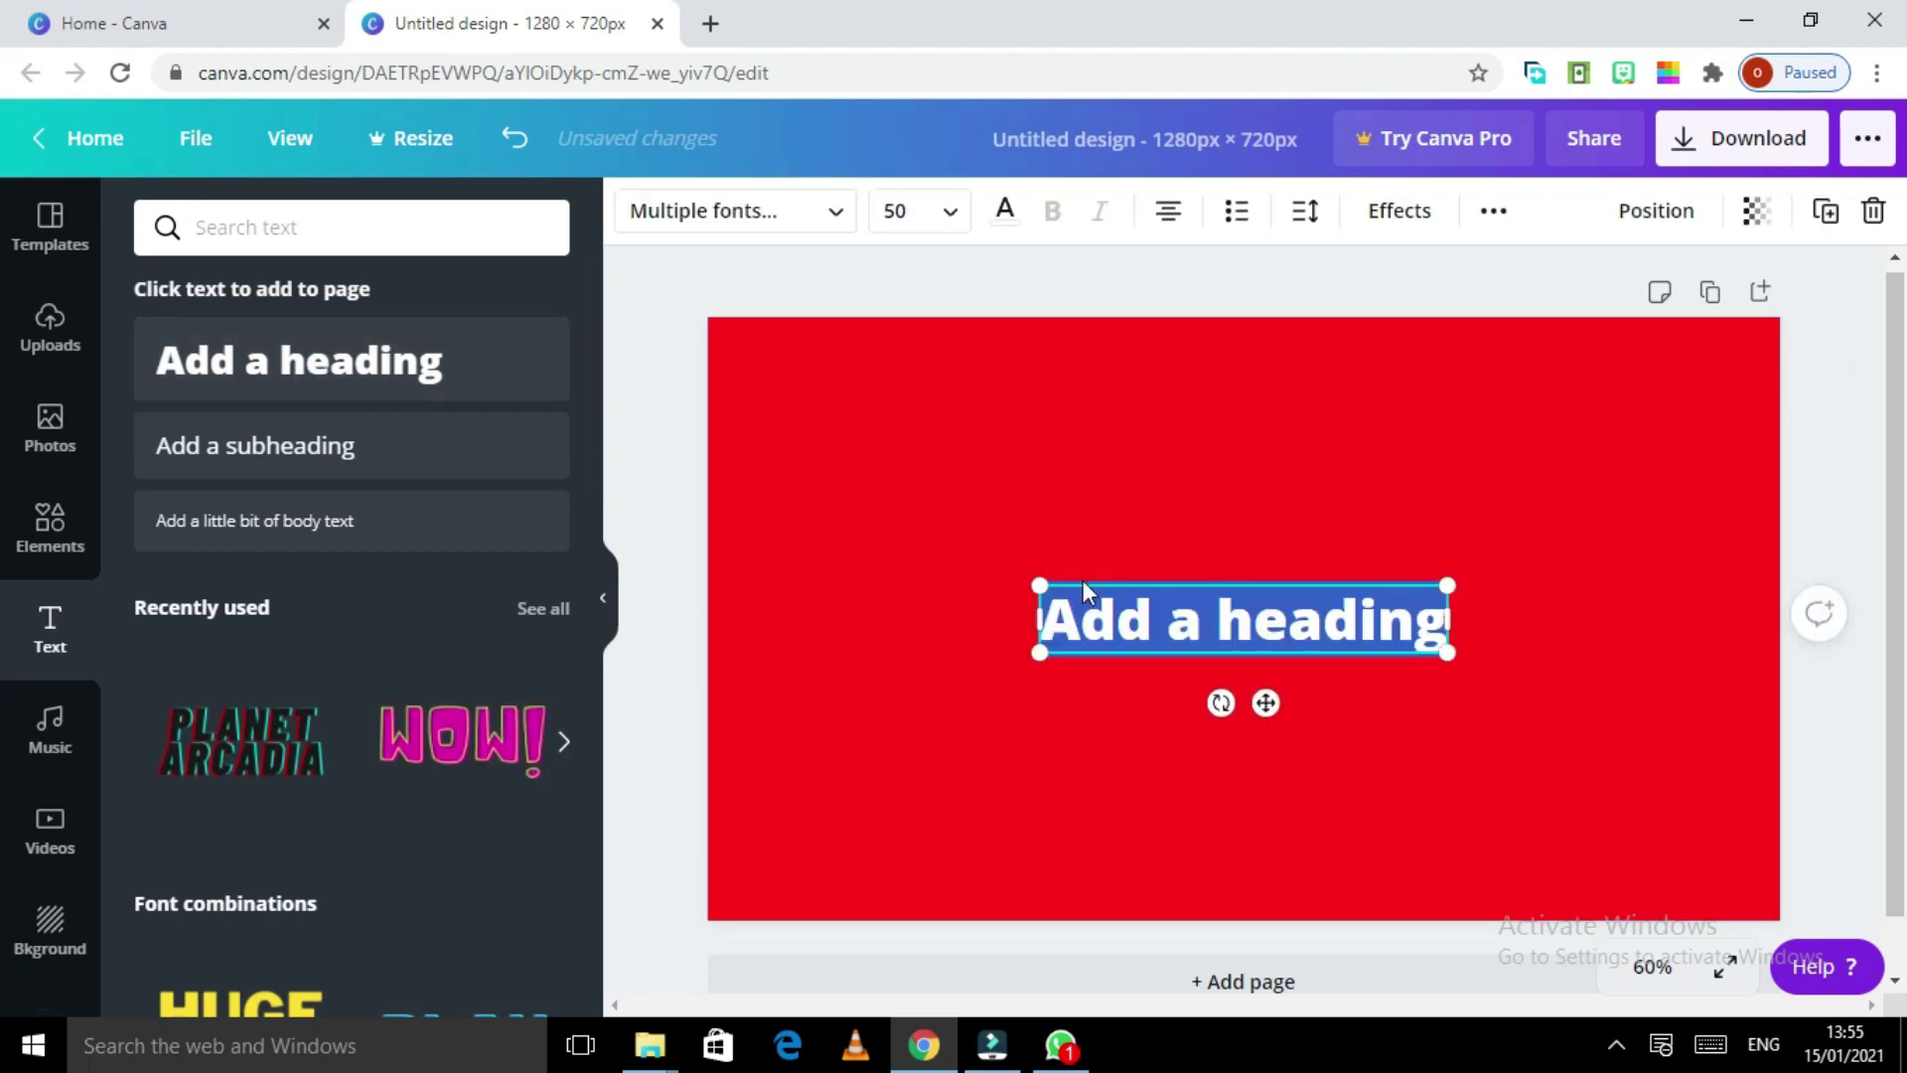
{"action": "left_click", "coordinate": [1202, 621]}
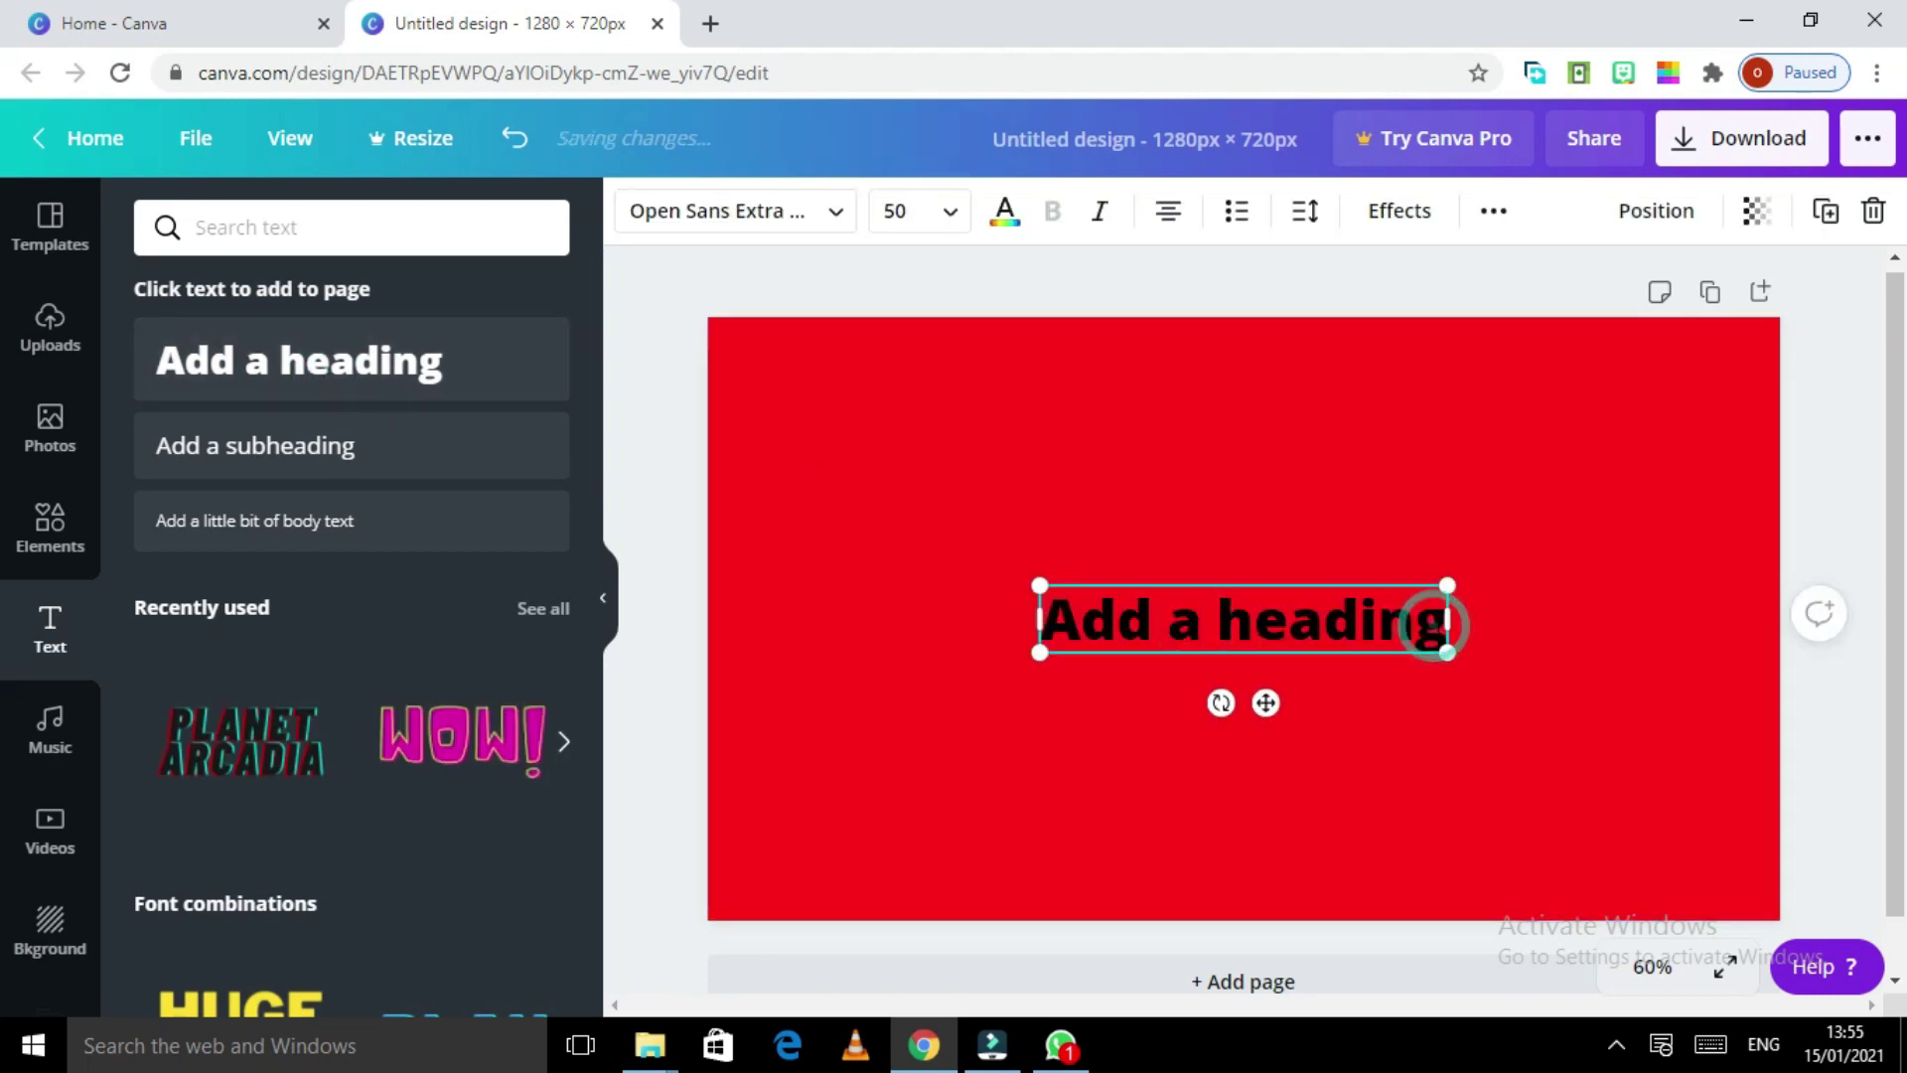
{"action": "double_click", "coordinate": [1440, 621]}
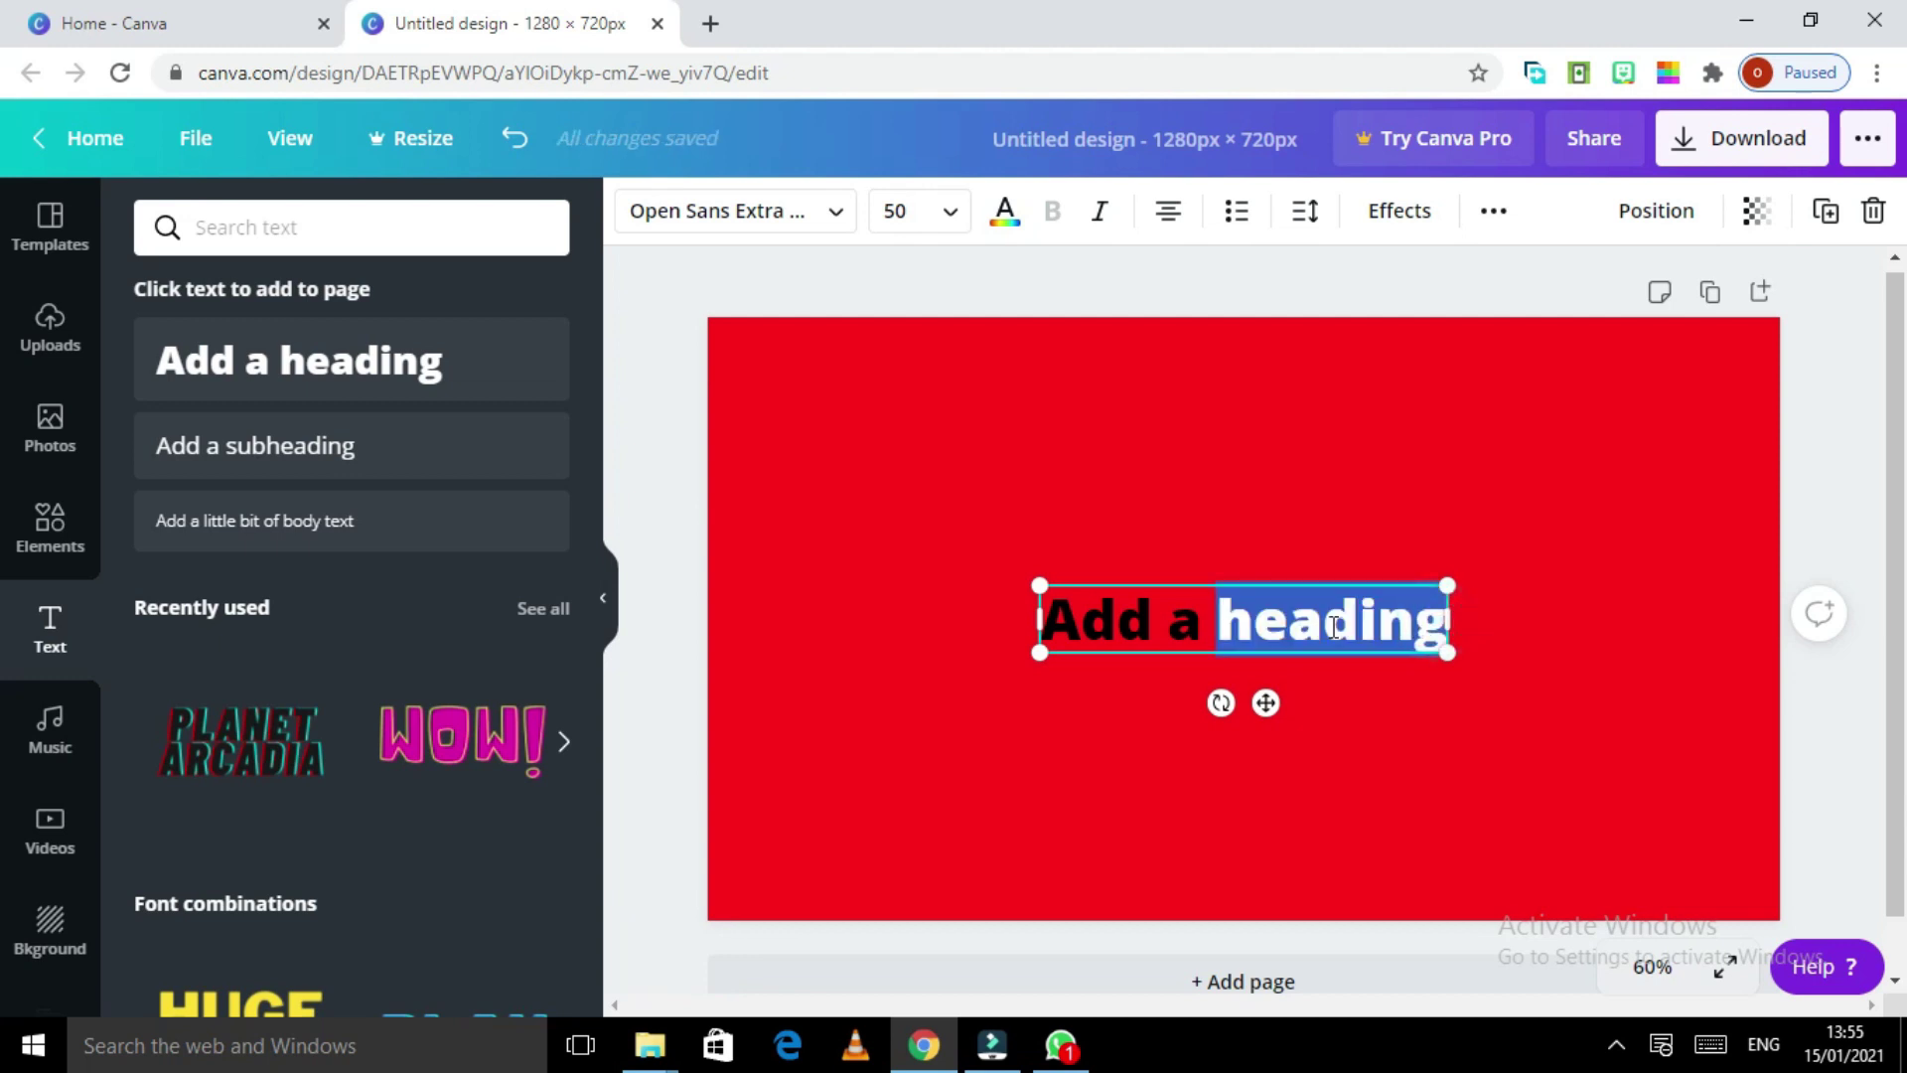
{"action": "left_click_drag", "start_coordinate": [1041, 621], "coordinate": [1490, 640]}
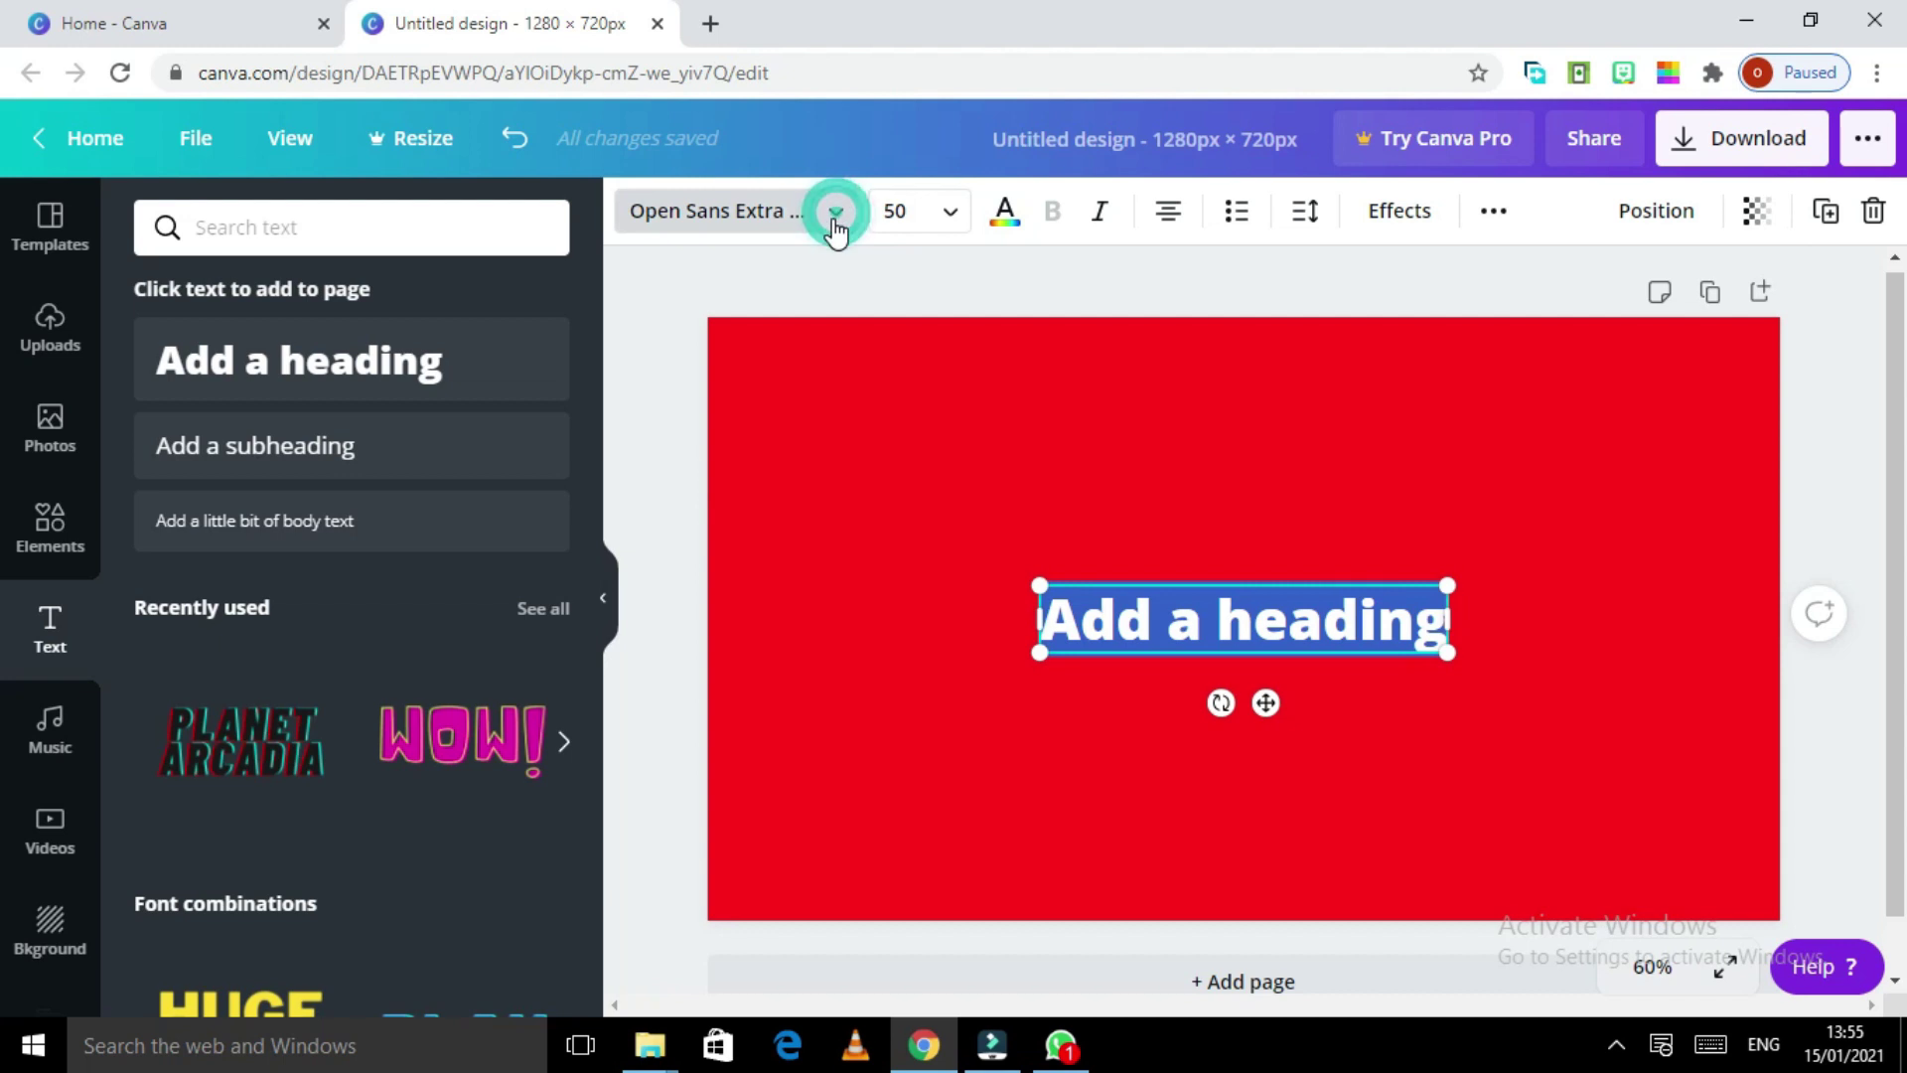
{"action": "left_click", "coordinate": [169, 414]}
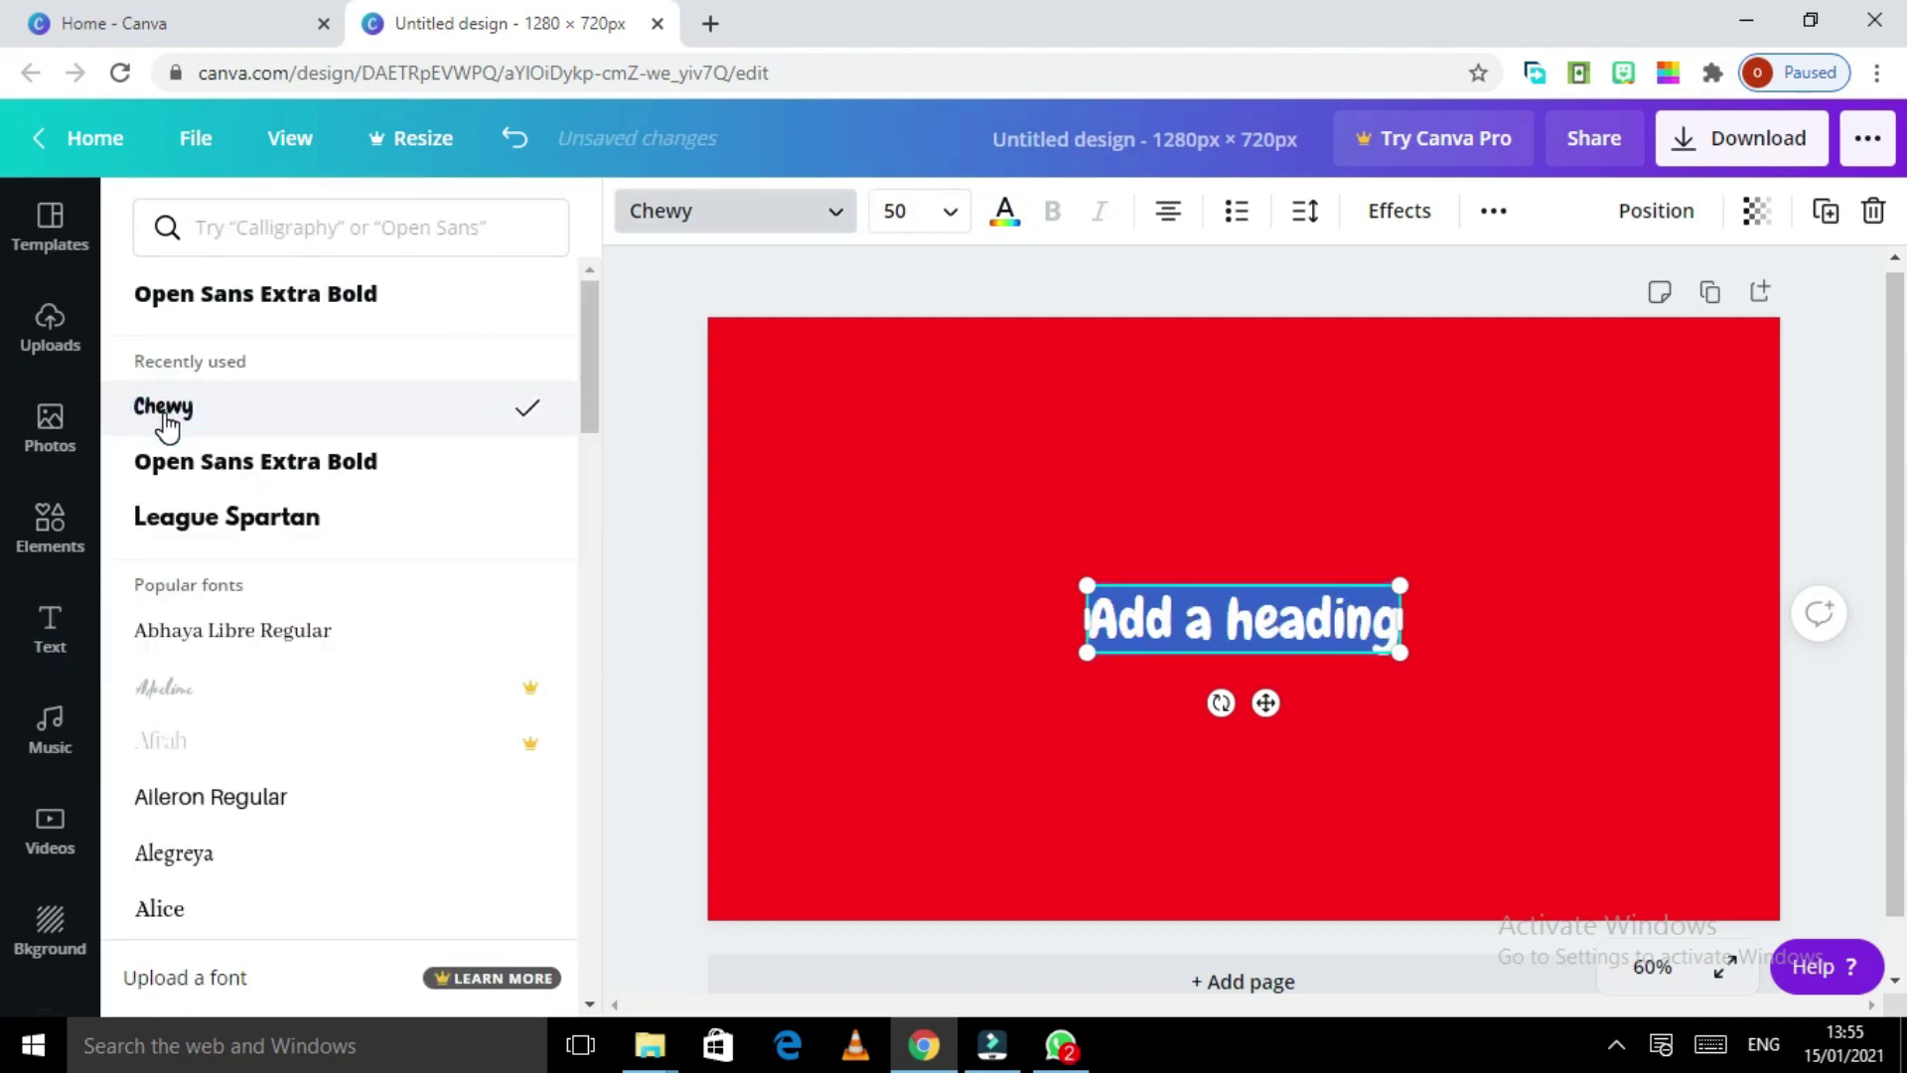
Step: Replace the heading with 'HOW TO MAKE THUMBNAIL IN AN EASY WAY' across three lines
{"action": "left_click", "coordinate": [1391, 621]}
{"action": "key", "text": "BackSpace"}
{"action": "key", "text": "BackSpace"}
{"action": "key", "text": "BackSpace"}
{"action": "key", "text": "BackSpace"}
{"action": "key", "text": "BackSpace"}
{"action": "key", "text": "BackSpace"}
{"action": "key", "text": "BackSpace"}
{"action": "key", "text": "BackSpace"}
{"action": "key", "text": "BackSpace"}
{"action": "key", "text": "BackSpace"}
{"action": "key", "text": "BackSpace"}
{"action": "key", "text": "BackSpace"}
{"action": "type", "text": "How to make"}
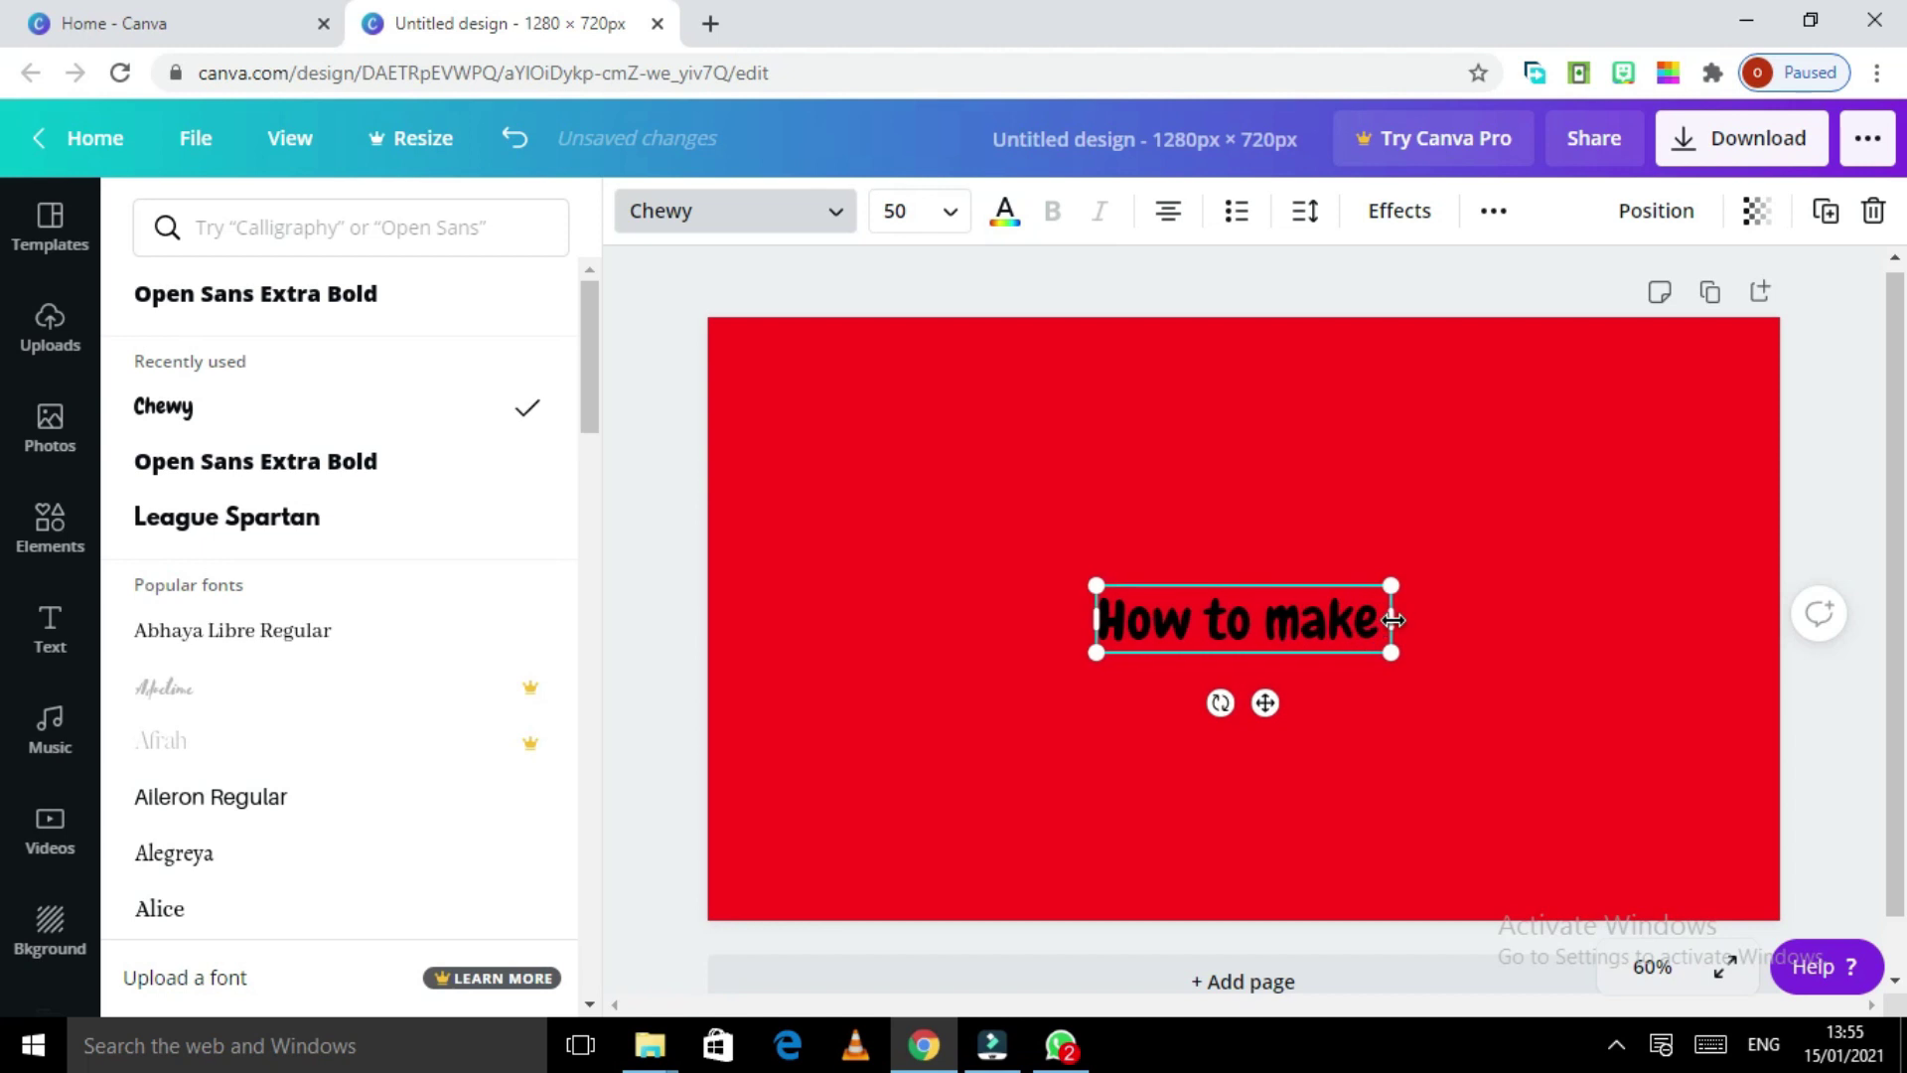
{"action": "key", "text": "BackSpace"}
{"action": "key", "text": "BackSpace"}
{"action": "key", "text": "BackSpace"}
{"action": "key", "text": "BackSpace"}
{"action": "key", "text": "BackSpace"}
{"action": "key", "text": "BackSpace"}
{"action": "key", "text": "BackSpace"}
{"action": "key", "text": "BackSpace"}
{"action": "key", "text": "BackSpace"}
{"action": "type", "text": "O"}
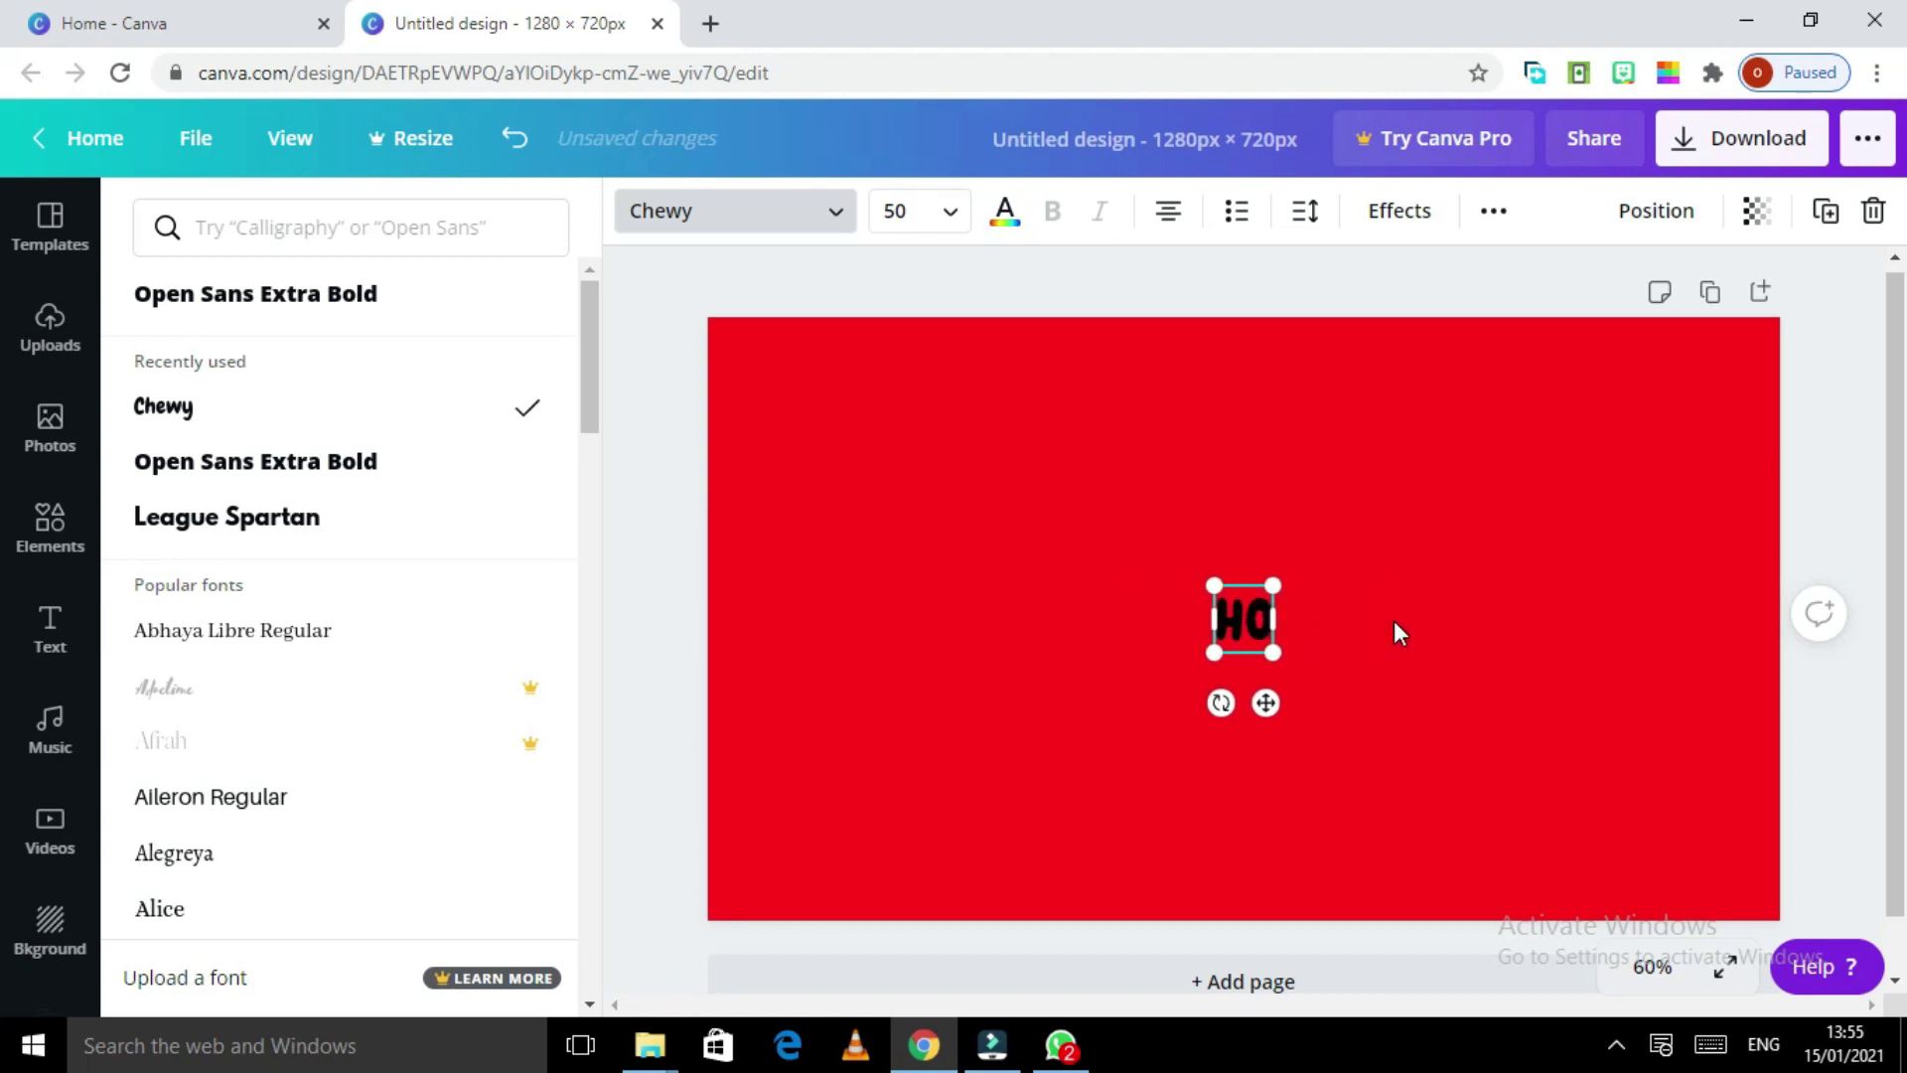
{"action": "type", "text": "W TO MAKE"}
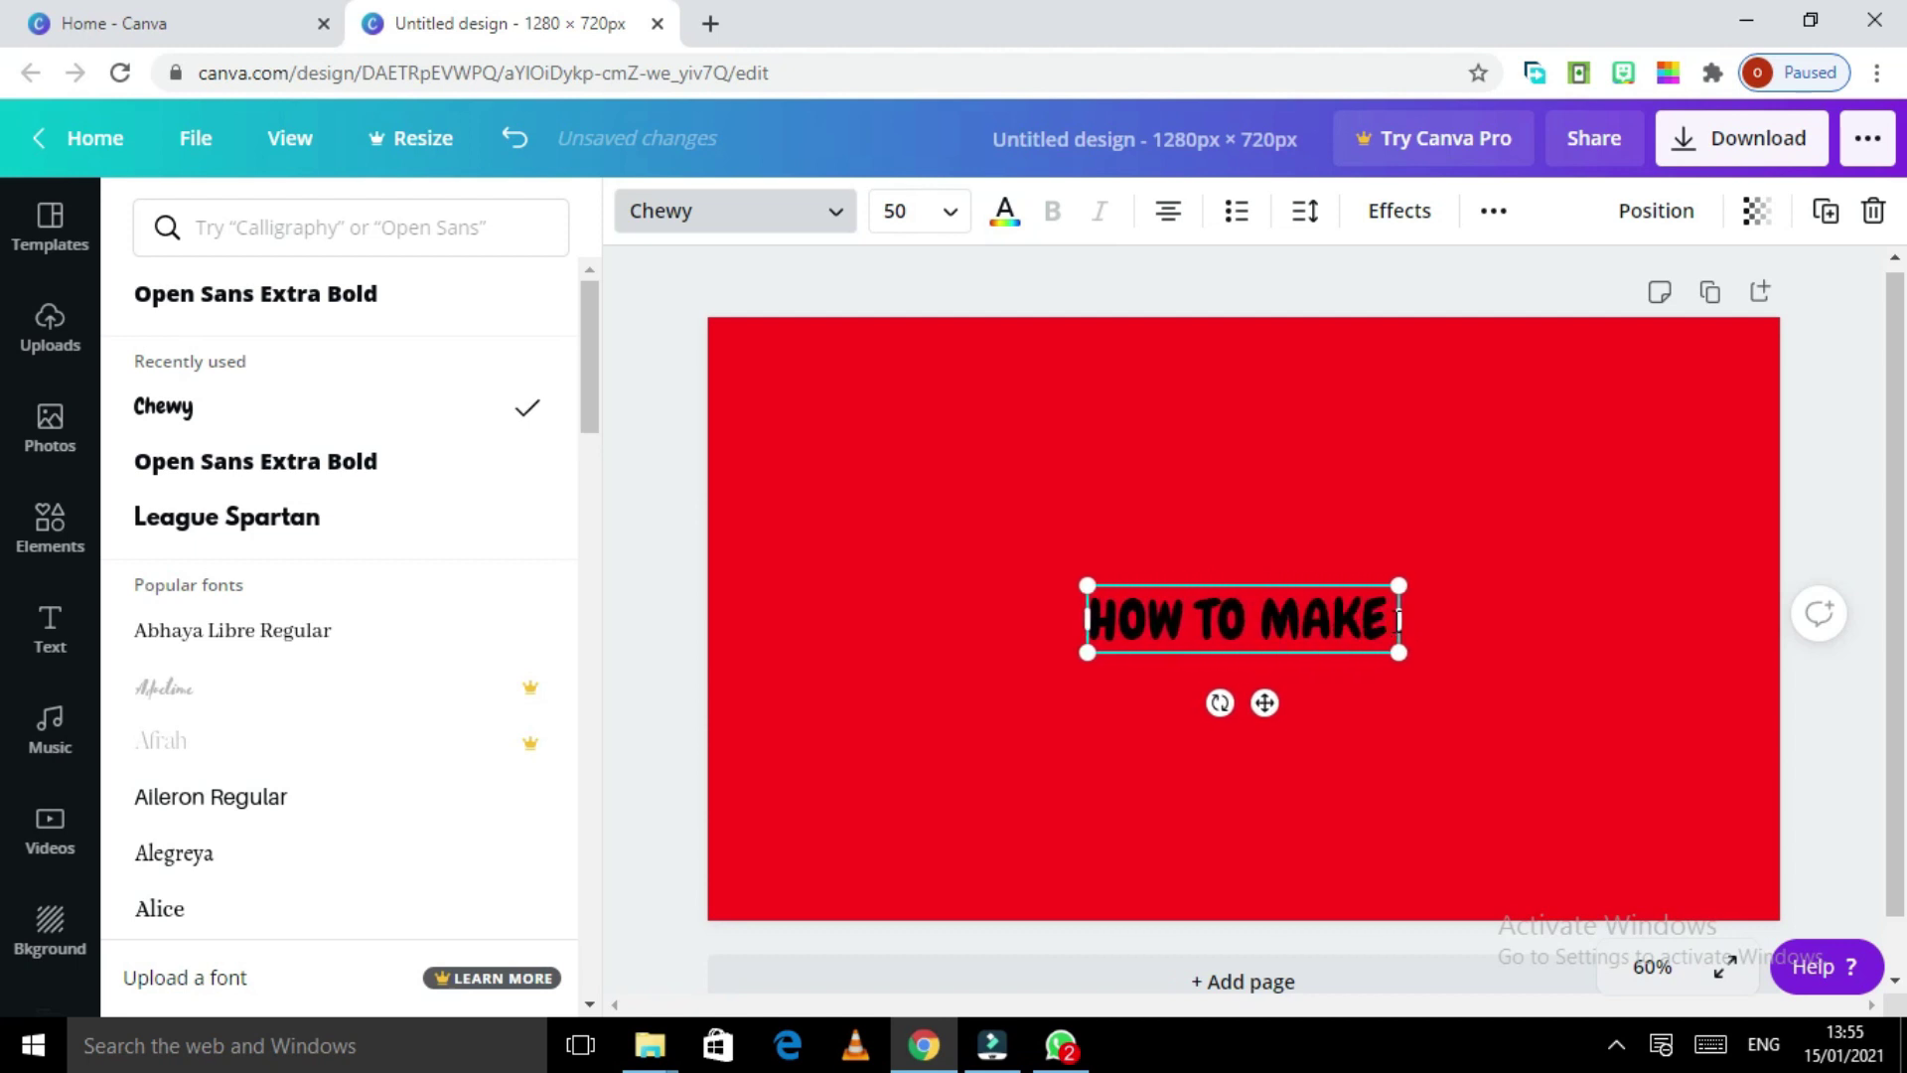
{"action": "type", "text": " THUMB"}
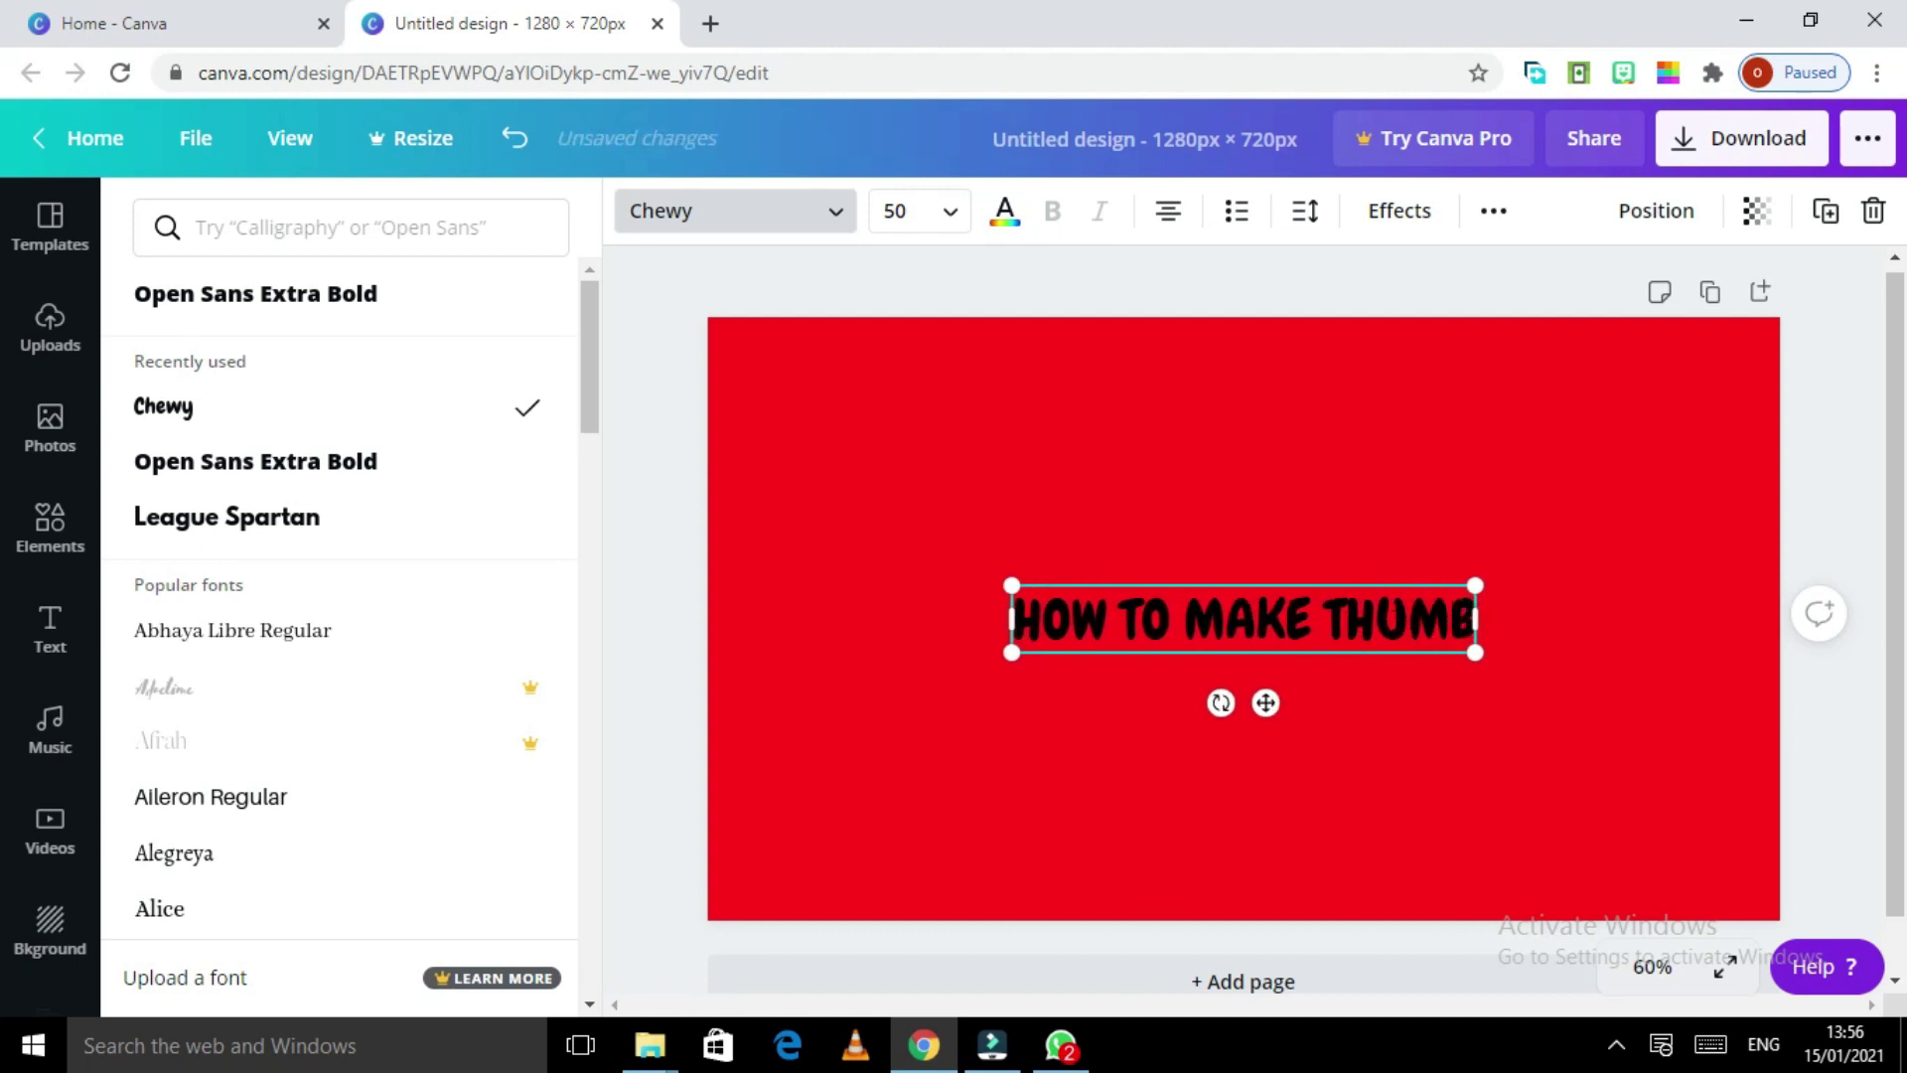
{"action": "type", "text": "NAIL IN"}
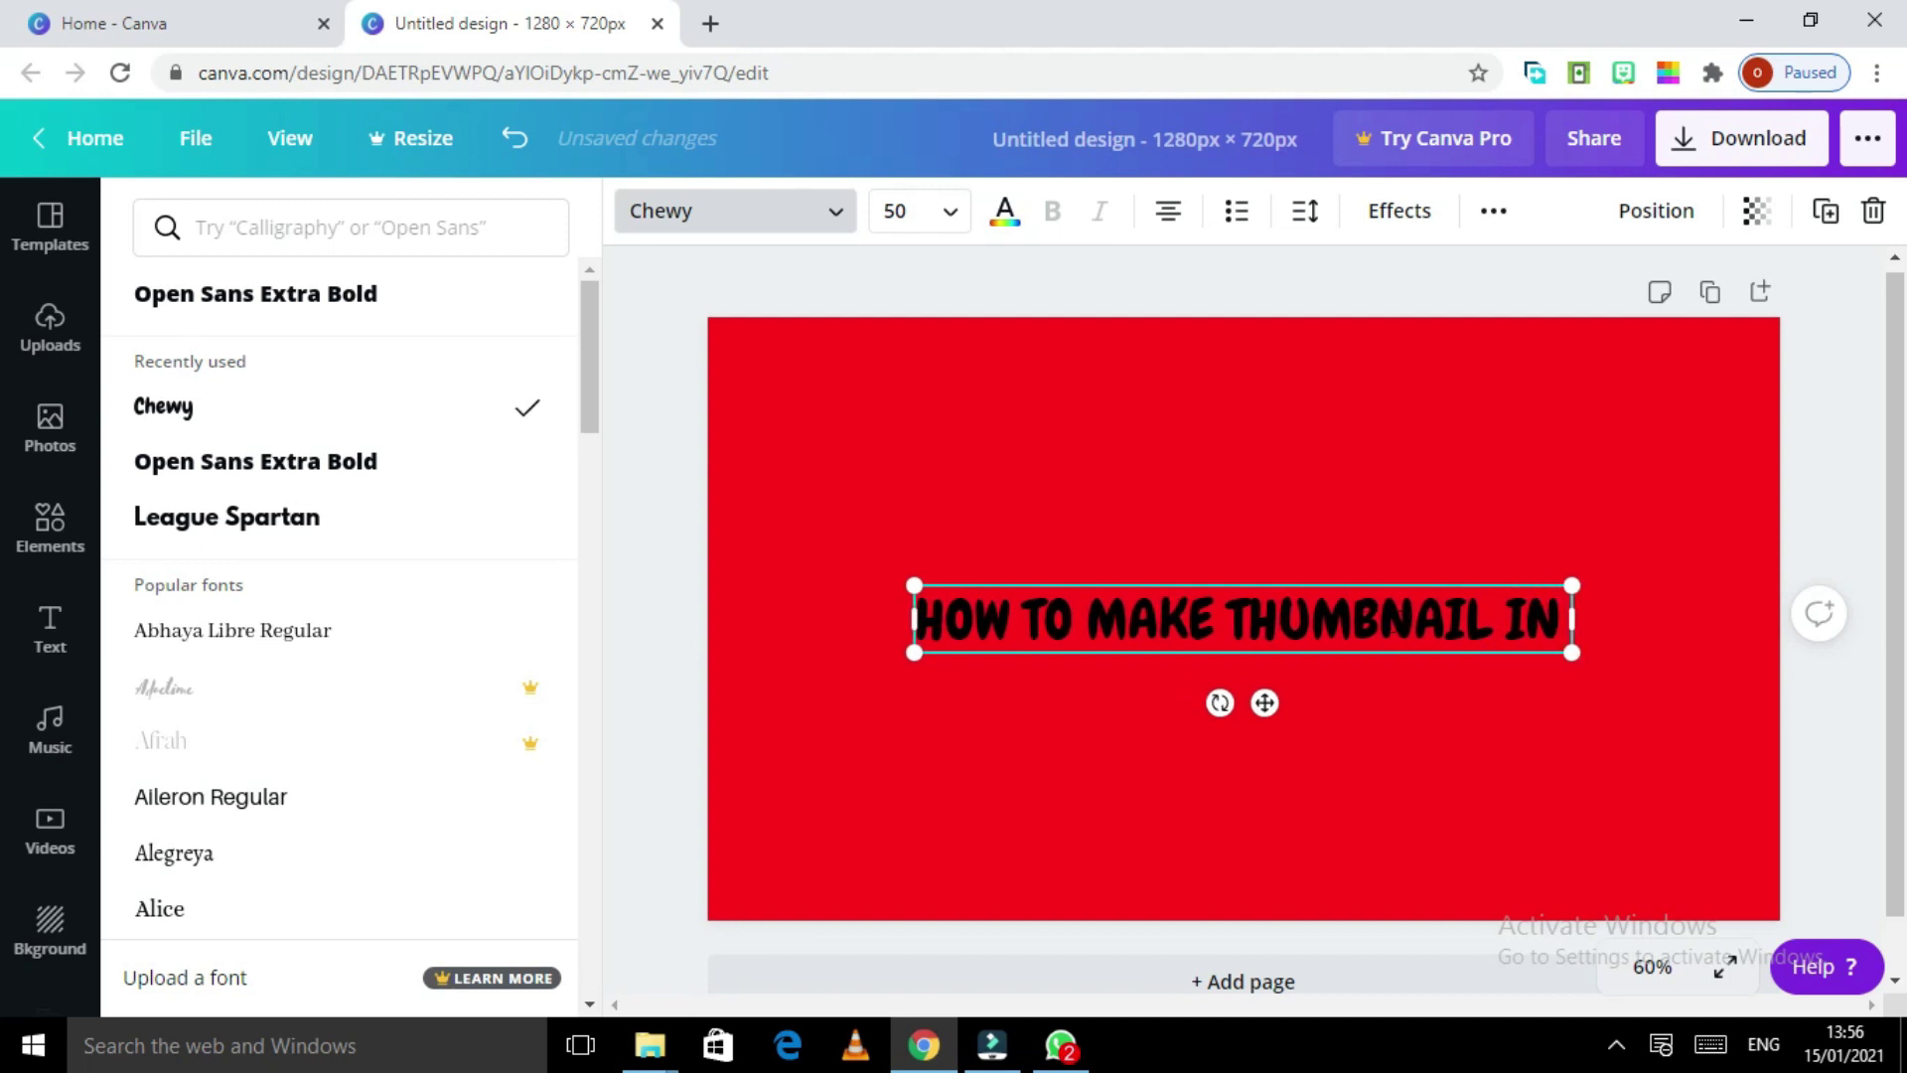
{"action": "type", "text": " AN"}
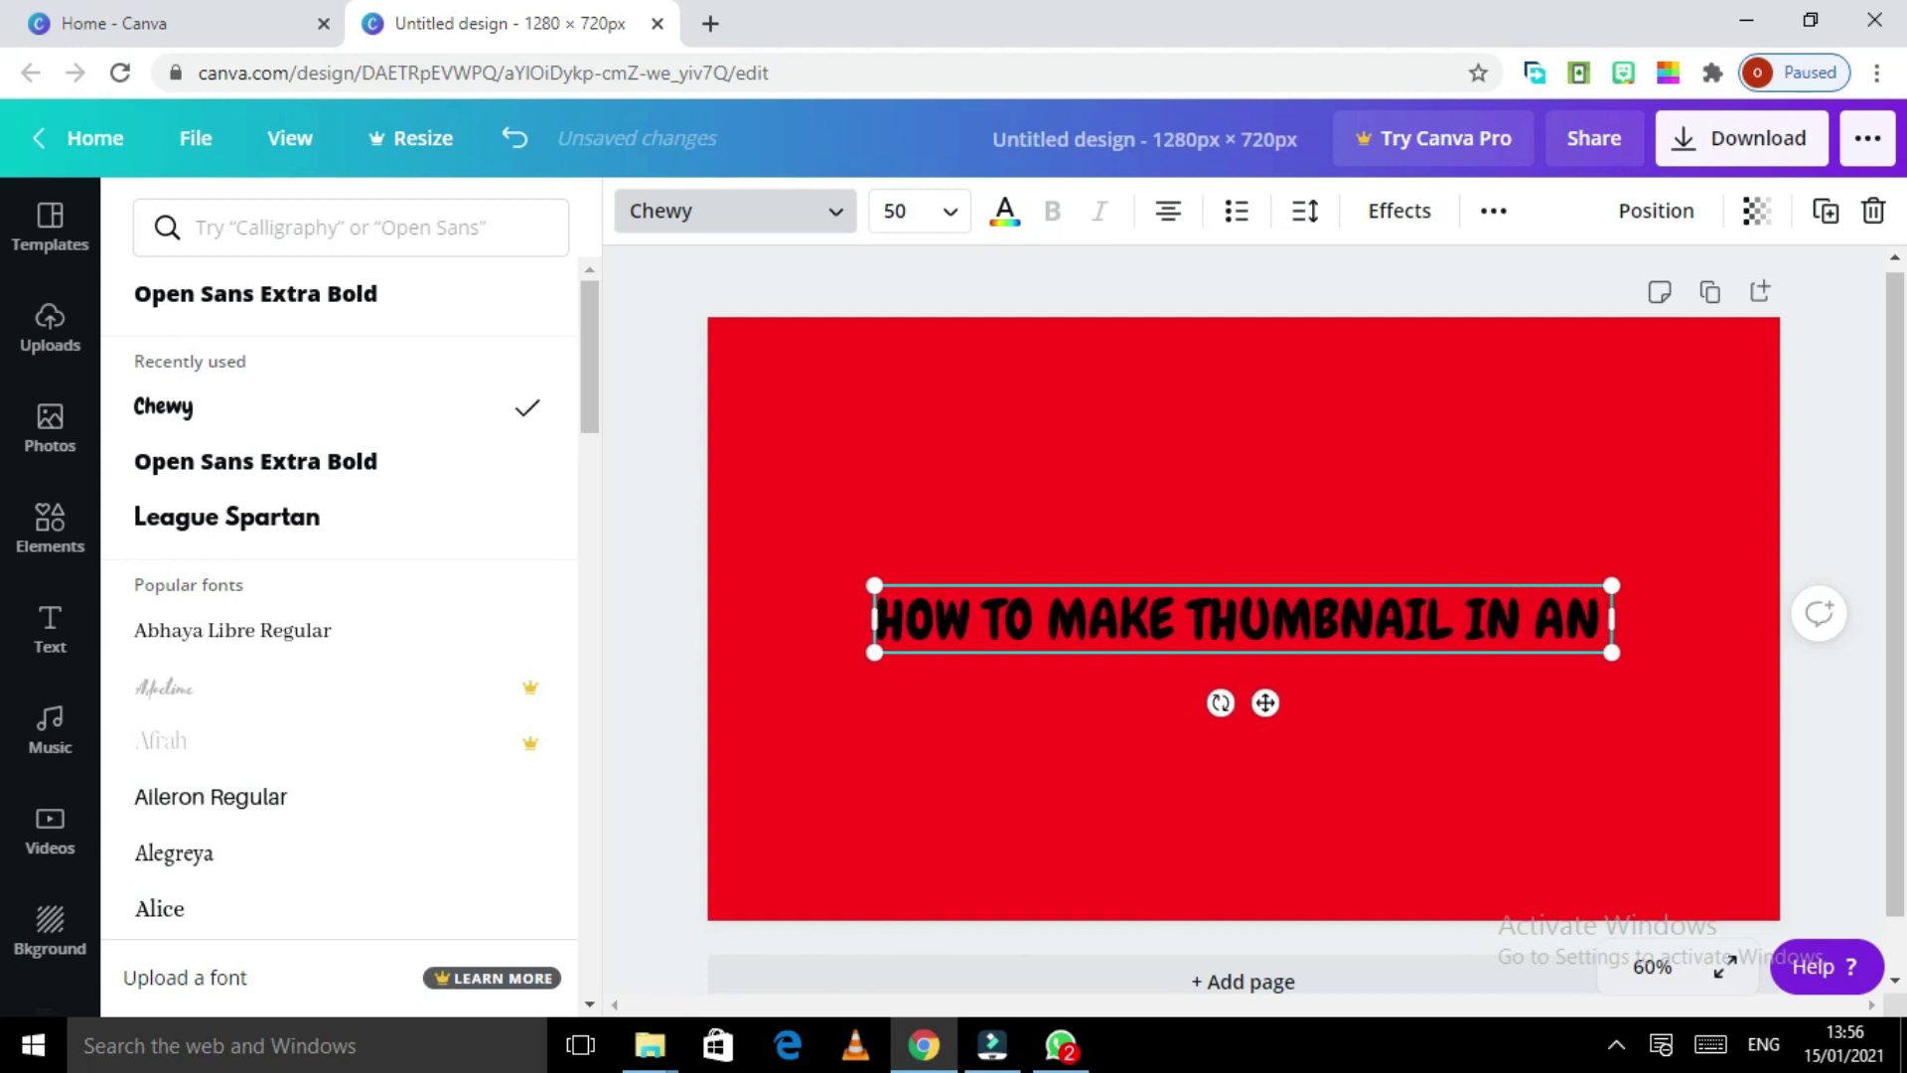
{"action": "type", "text": " EASY WAY"}
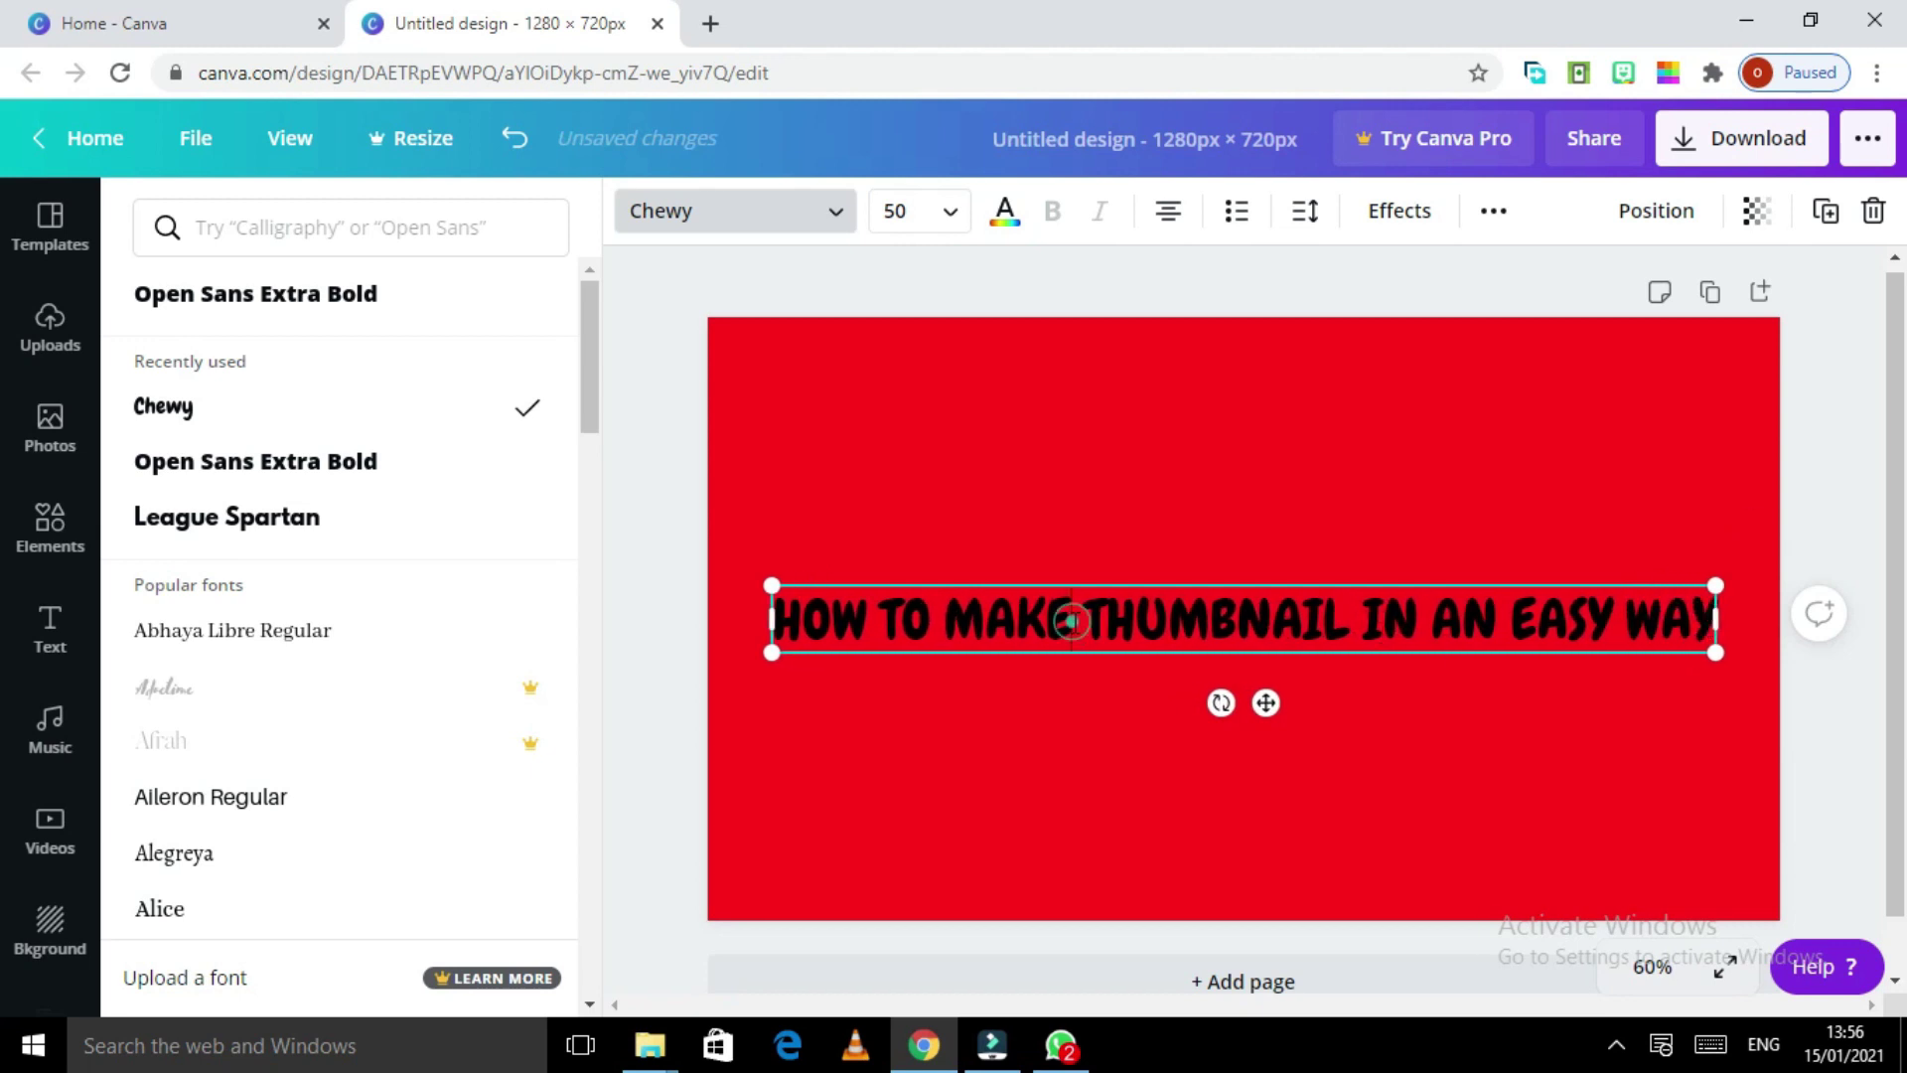
{"action": "key", "text": "Return"}
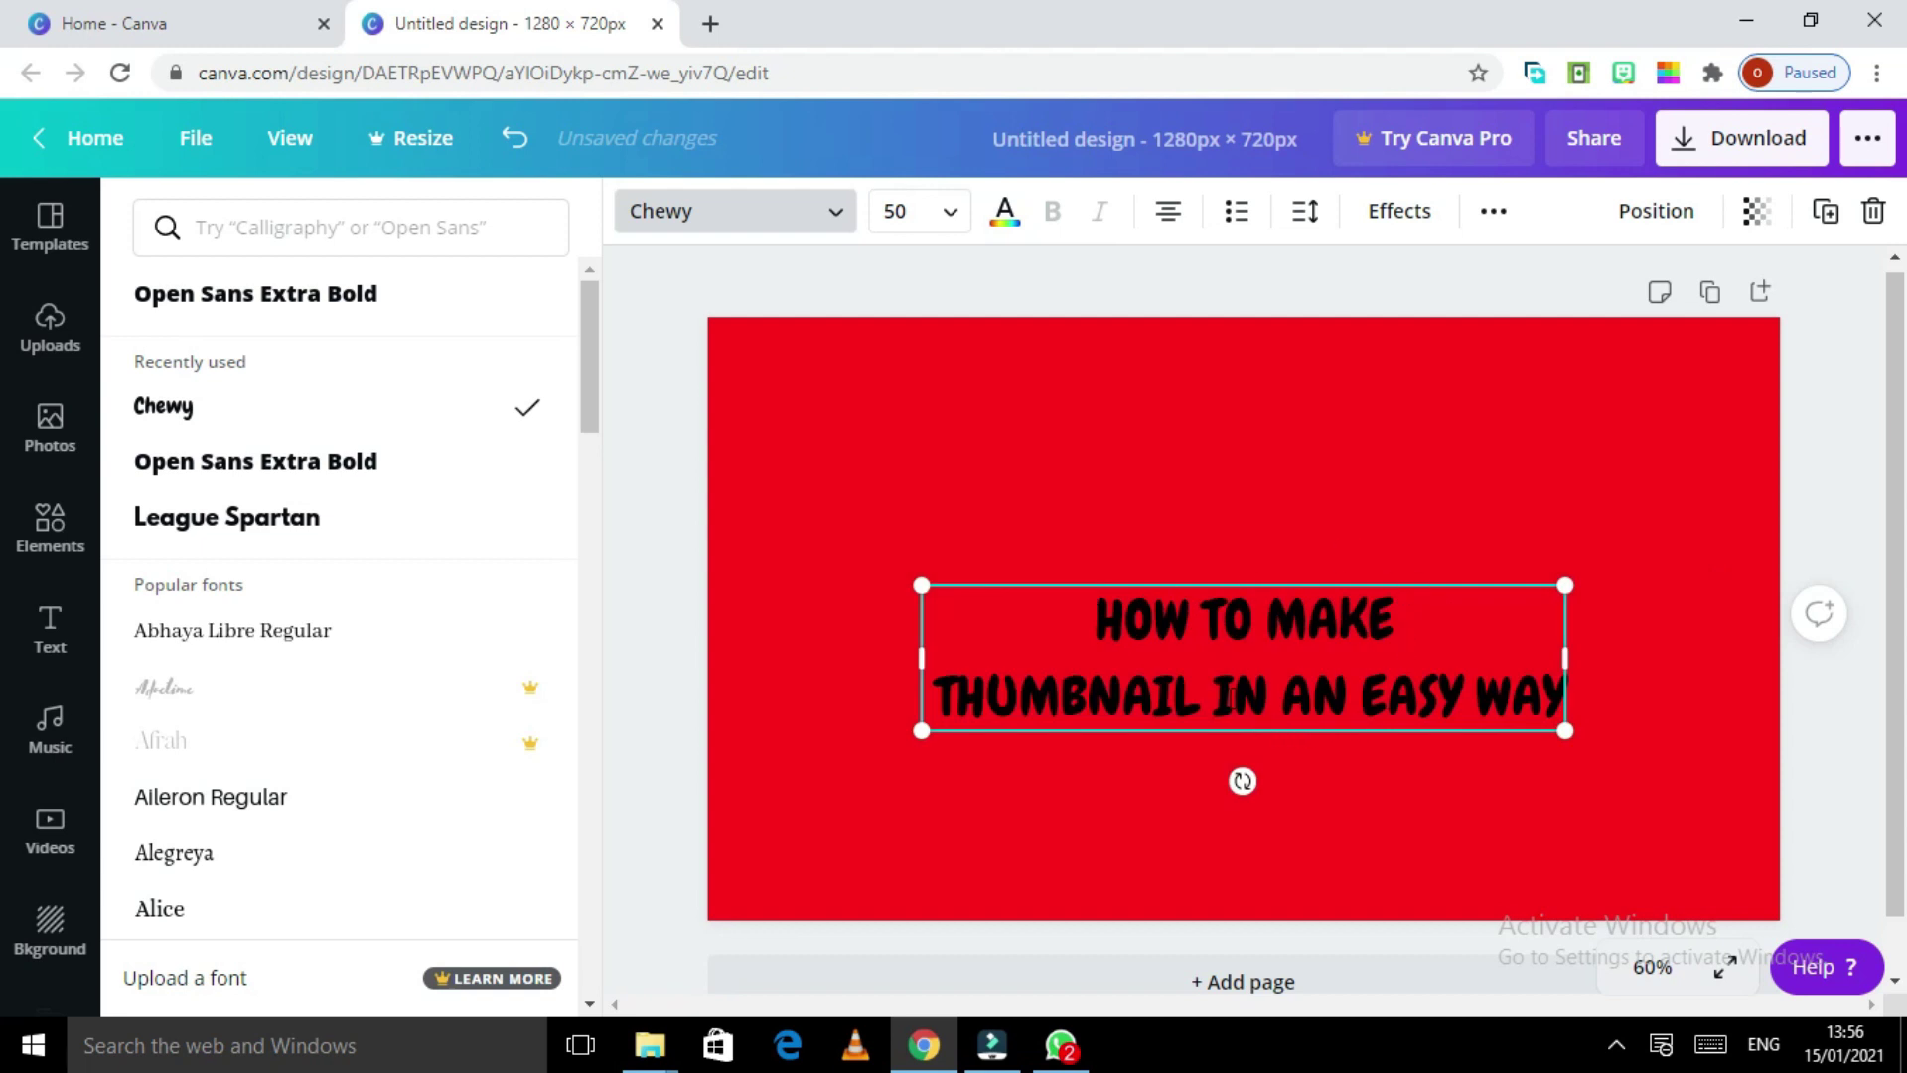
{"action": "key", "text": "Return"}
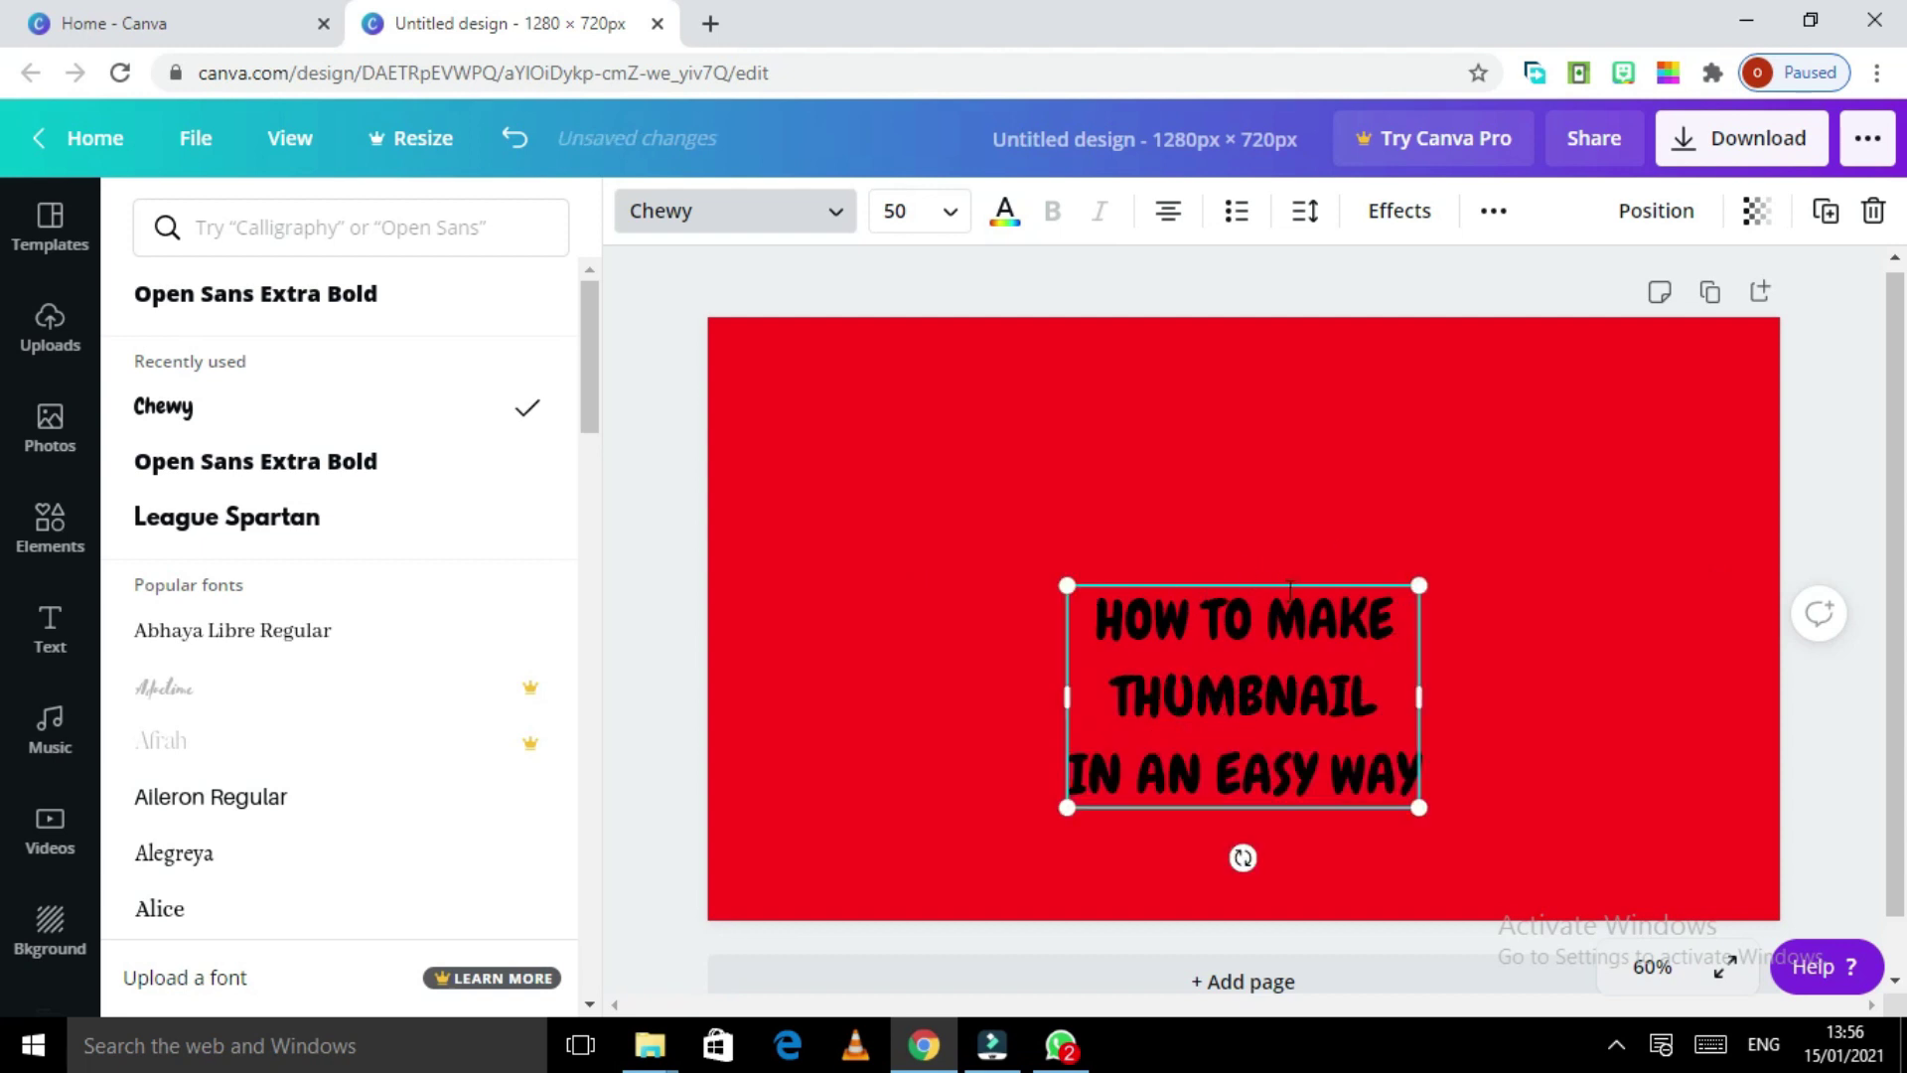
Step: Set every heading line to size 90, then move it up-right and resize it
{"action": "left_click", "coordinate": [938, 213]}
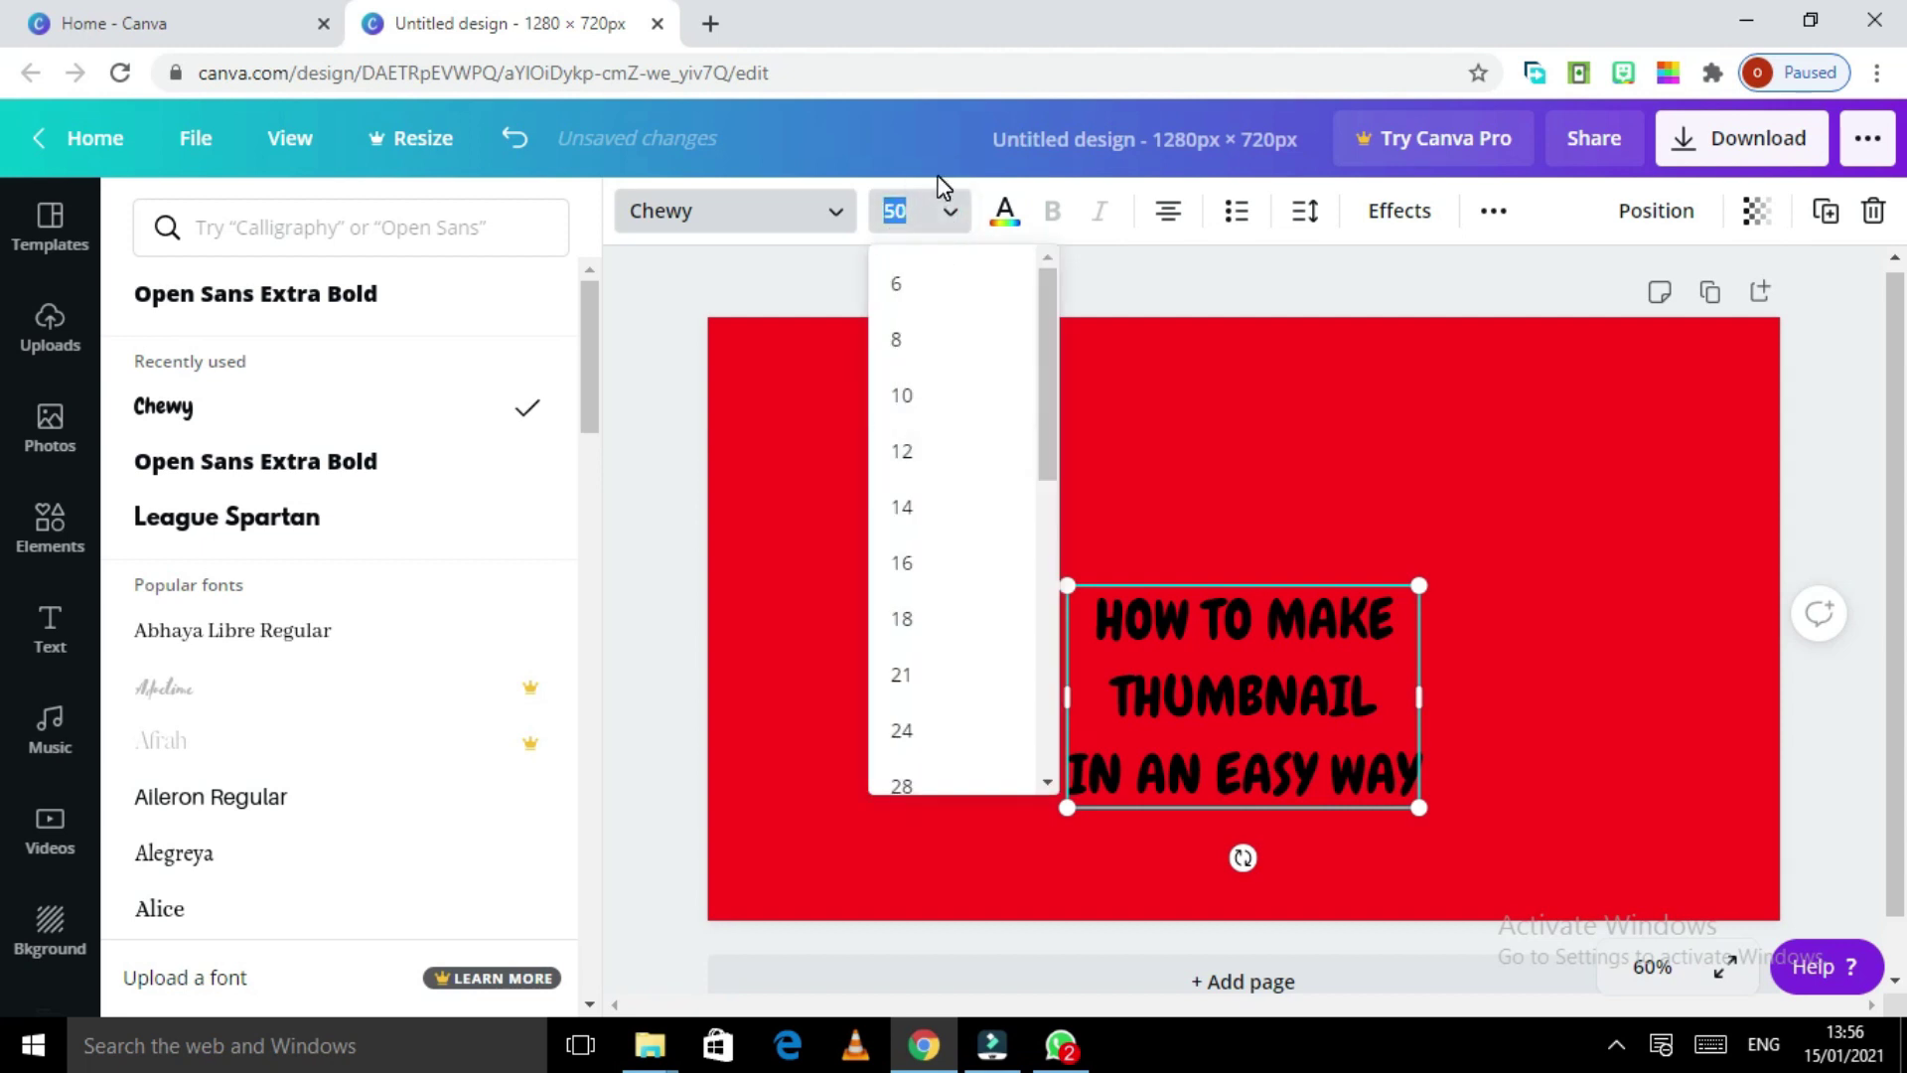
{"action": "type", "text": "90"}
{"action": "key", "text": "Return"}
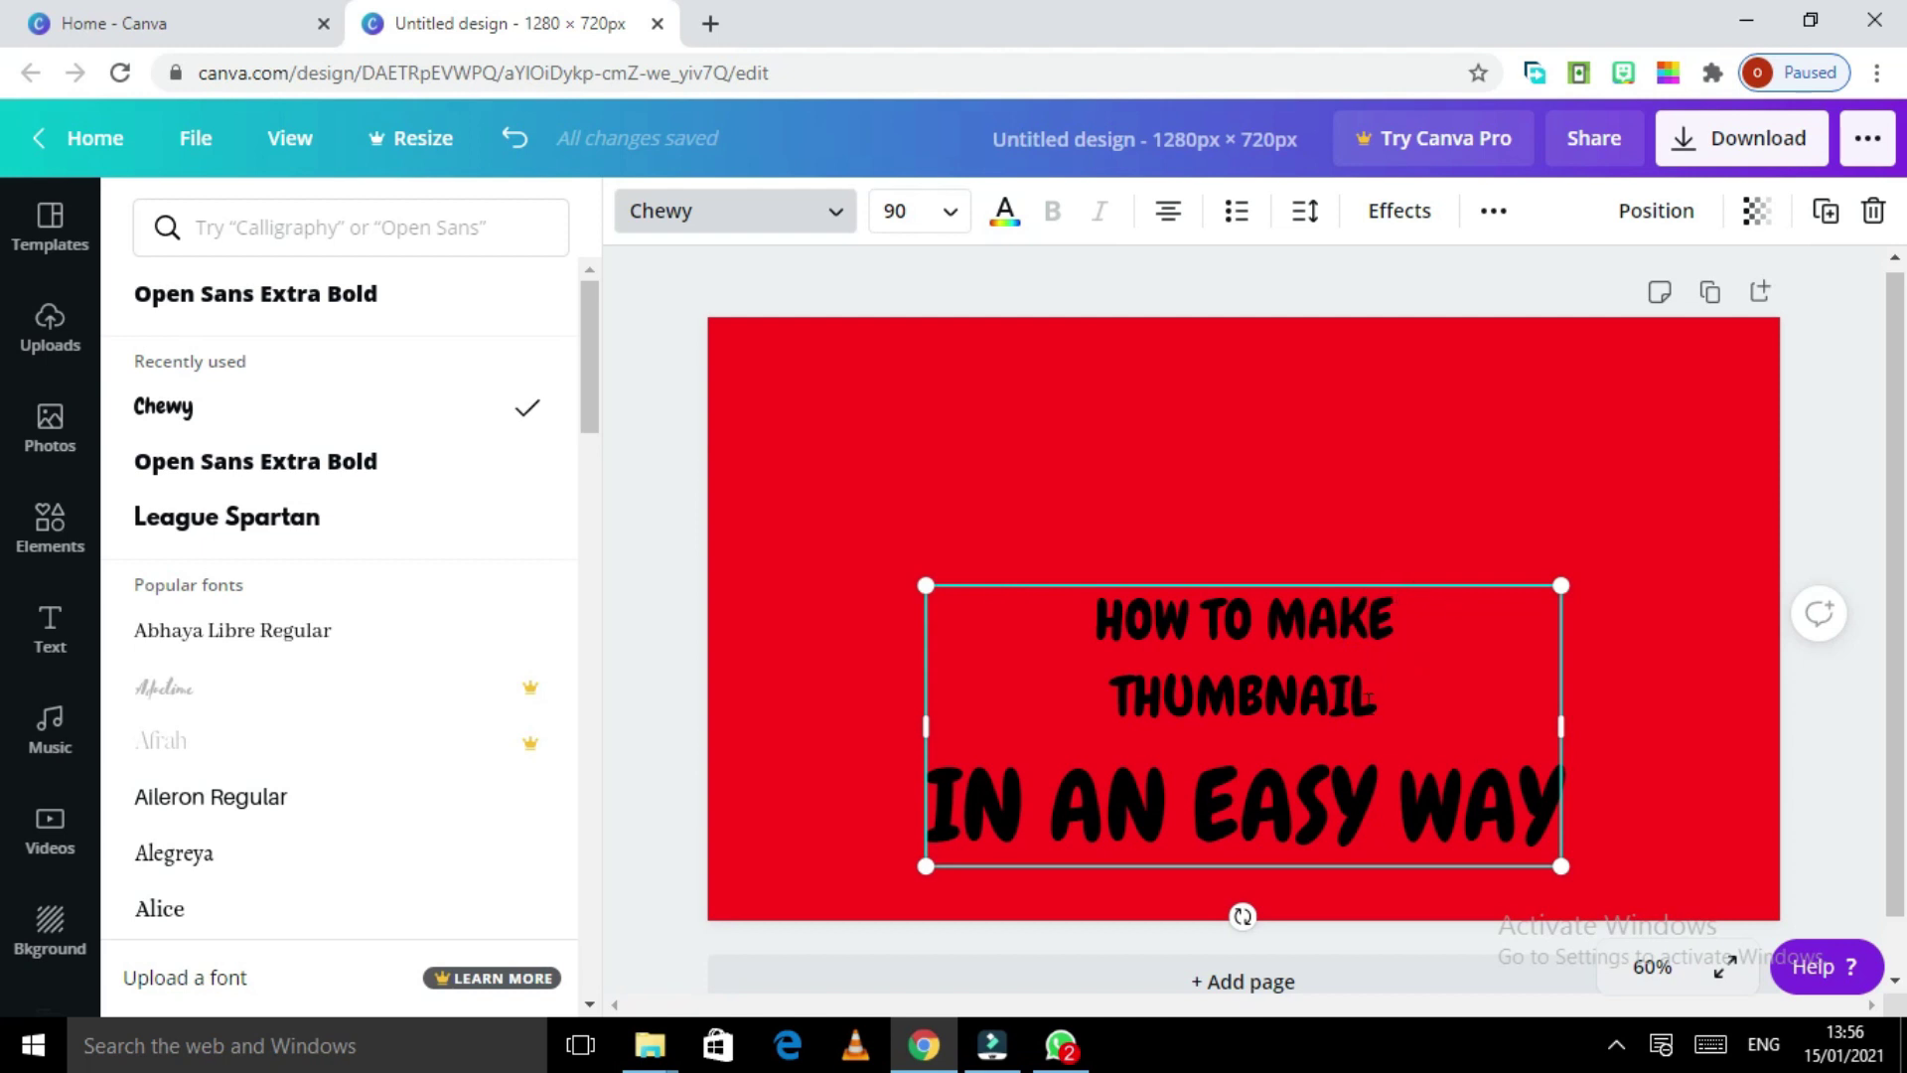
{"action": "left_click_drag", "start_coordinate": [1355, 711], "coordinate": [1007, 581]}
{"action": "left_click", "coordinate": [915, 204]}
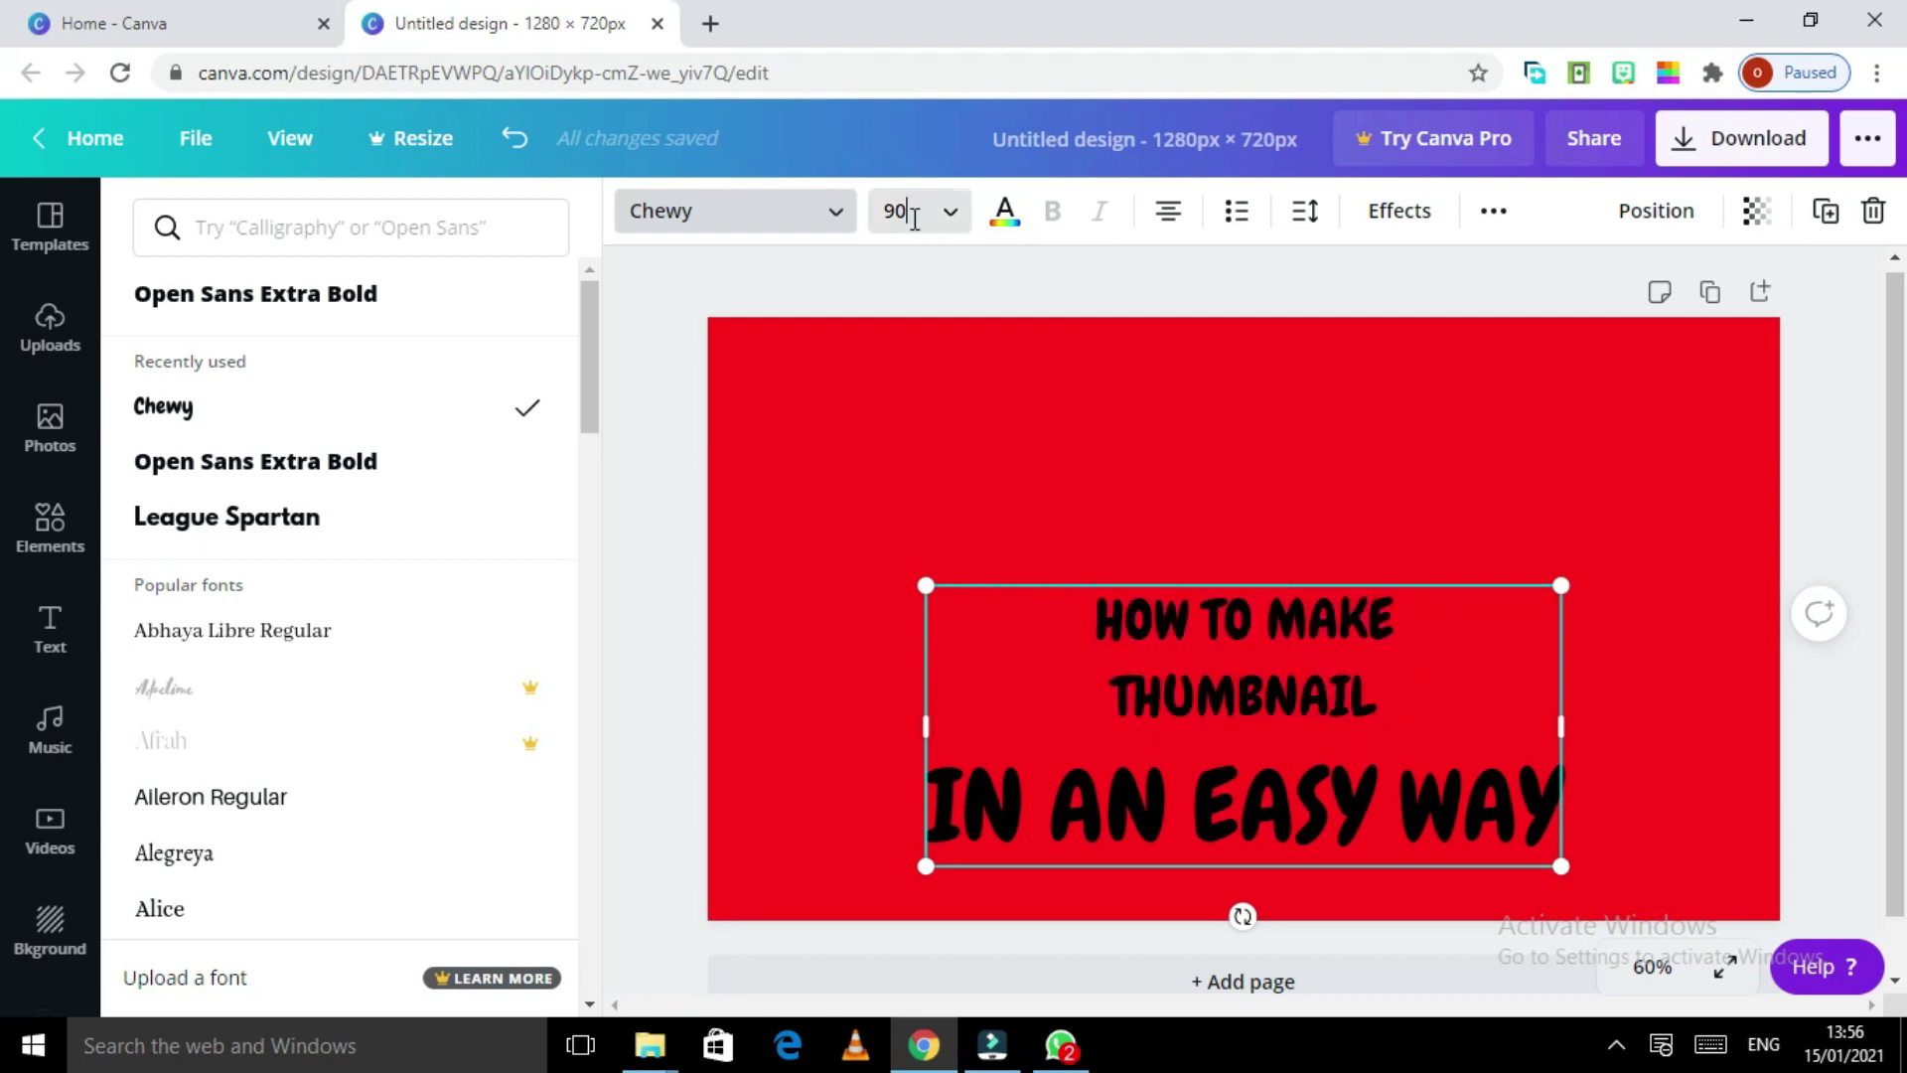
{"action": "key", "text": "Return"}
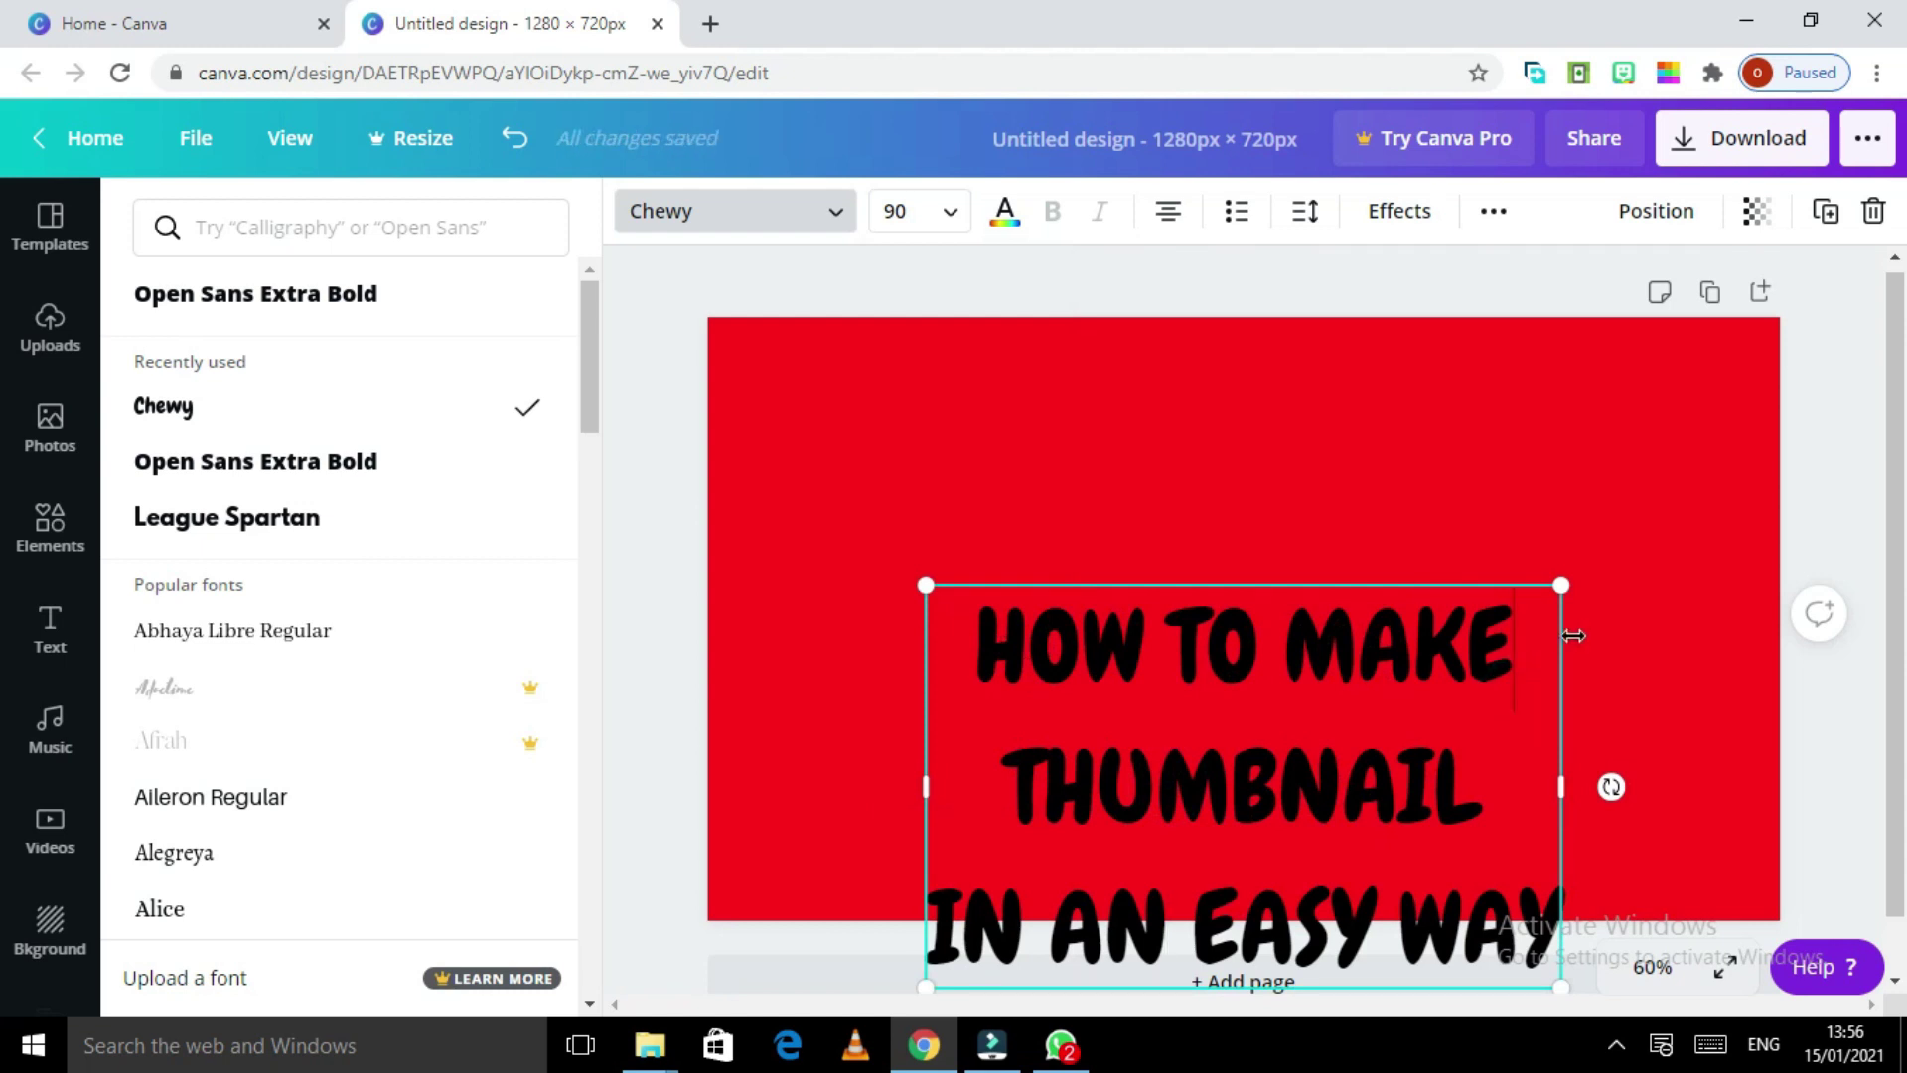
{"action": "left_click_drag", "start_coordinate": [1510, 580], "coordinate": [1606, 361]}
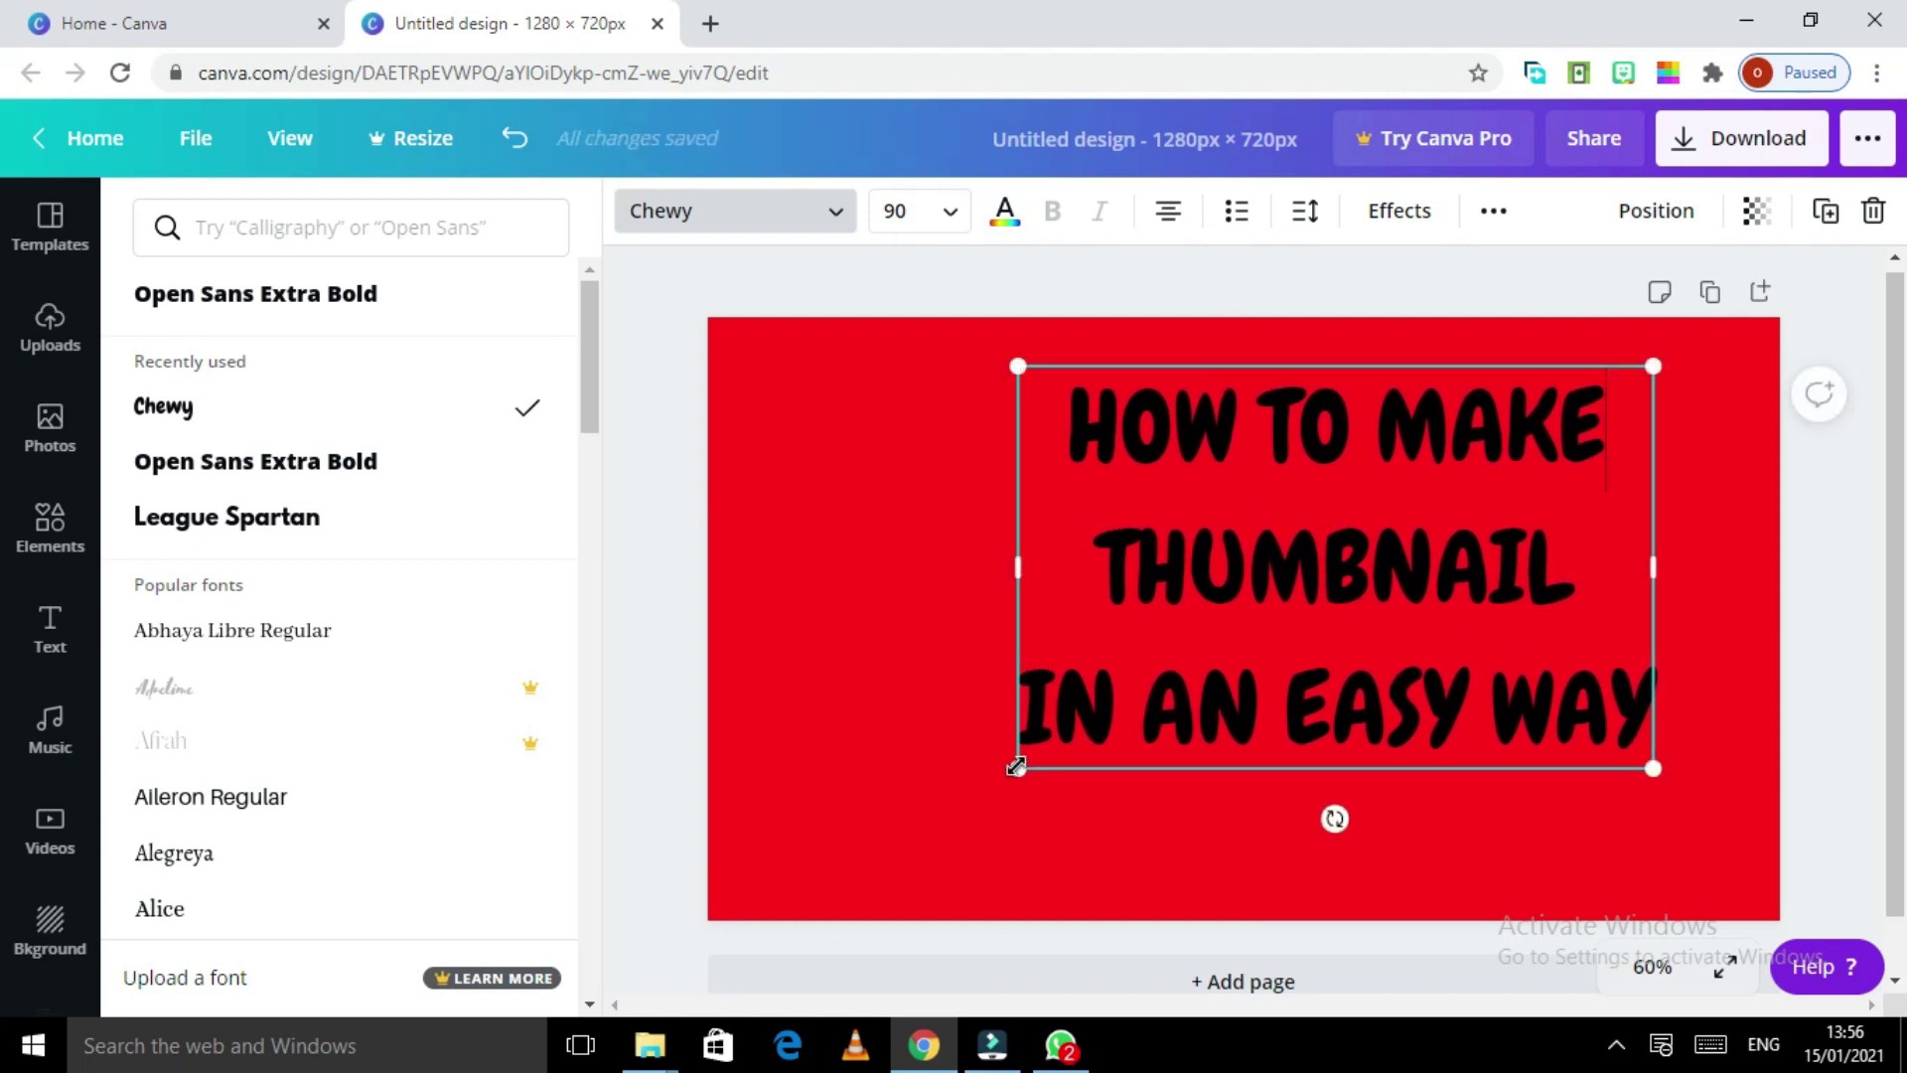
{"action": "left_click_drag", "start_coordinate": [1018, 768], "coordinate": [1248, 736]}
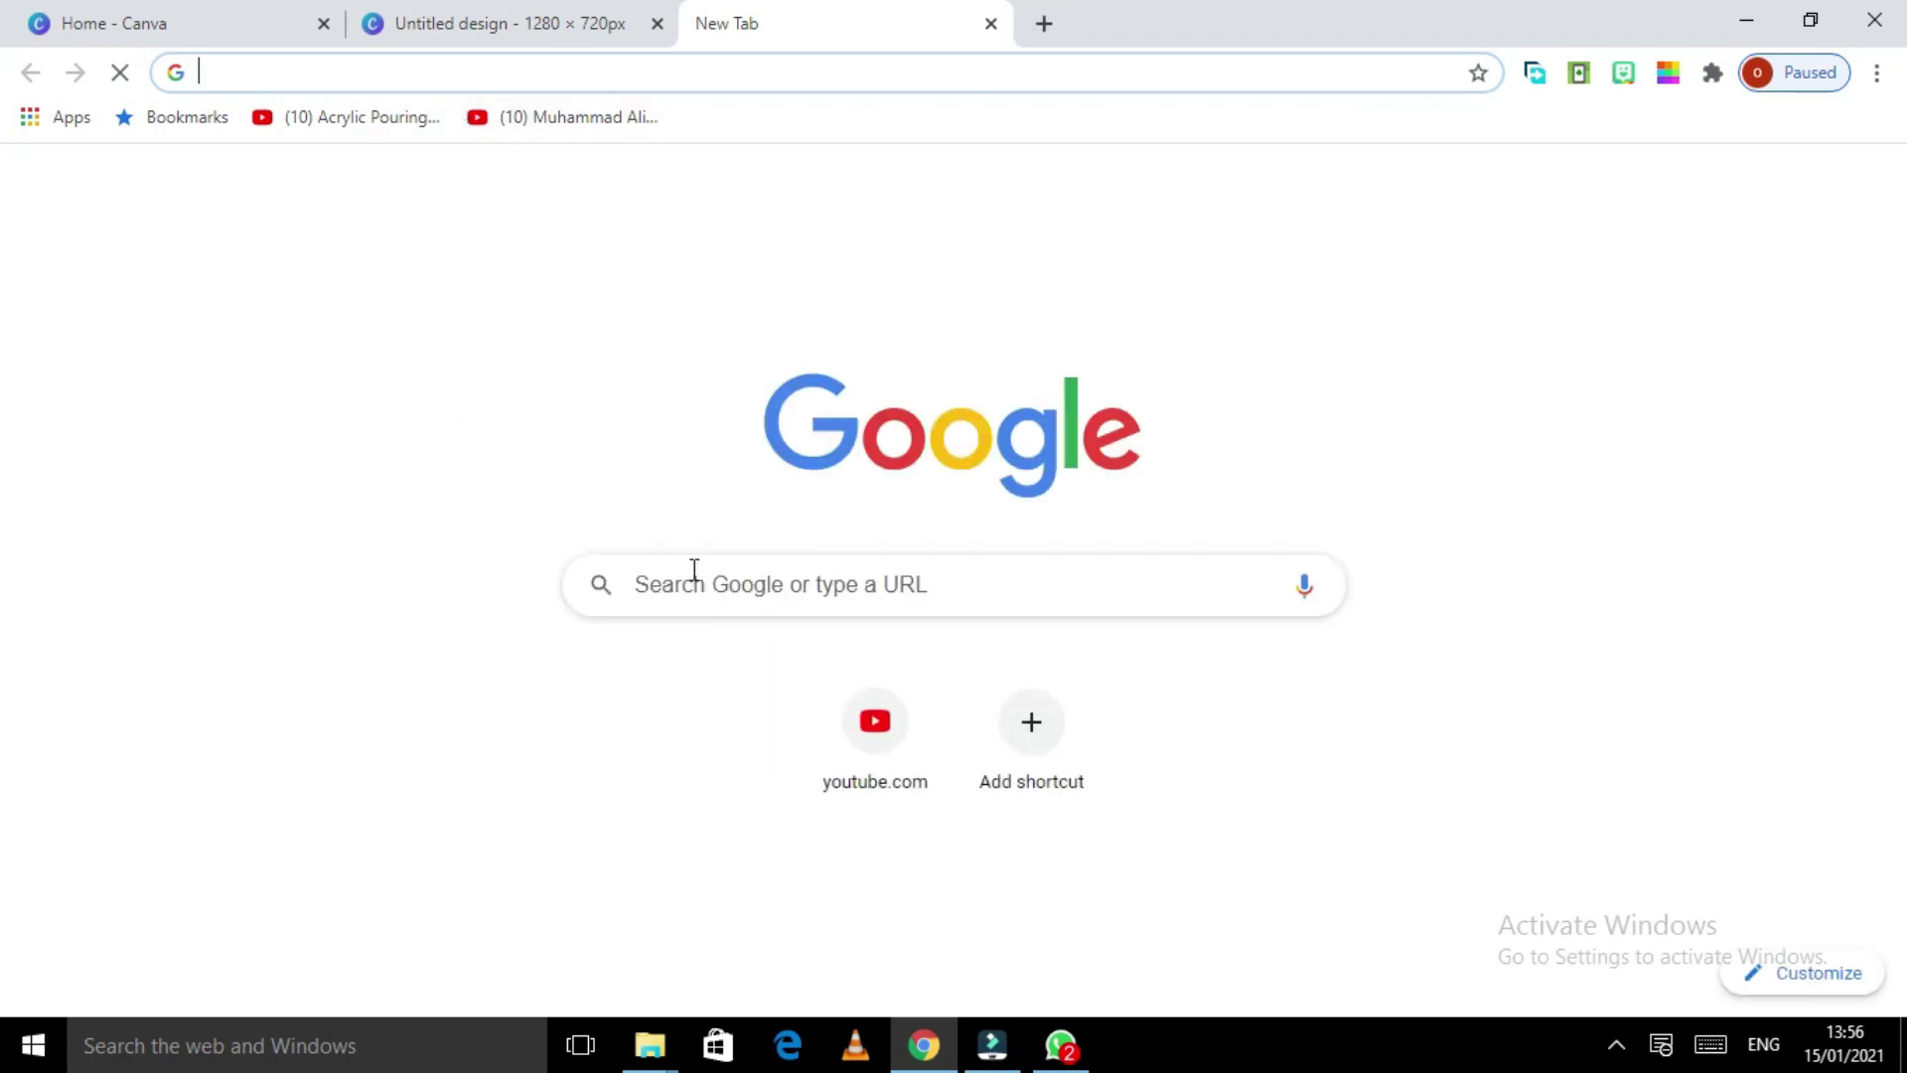
Step: Search Google for 'youtube thumbnail size', then narrow the query to 'youtube thumbnail'
{"action": "left_click", "coordinate": [687, 583]}
{"action": "type", "text": "T"}
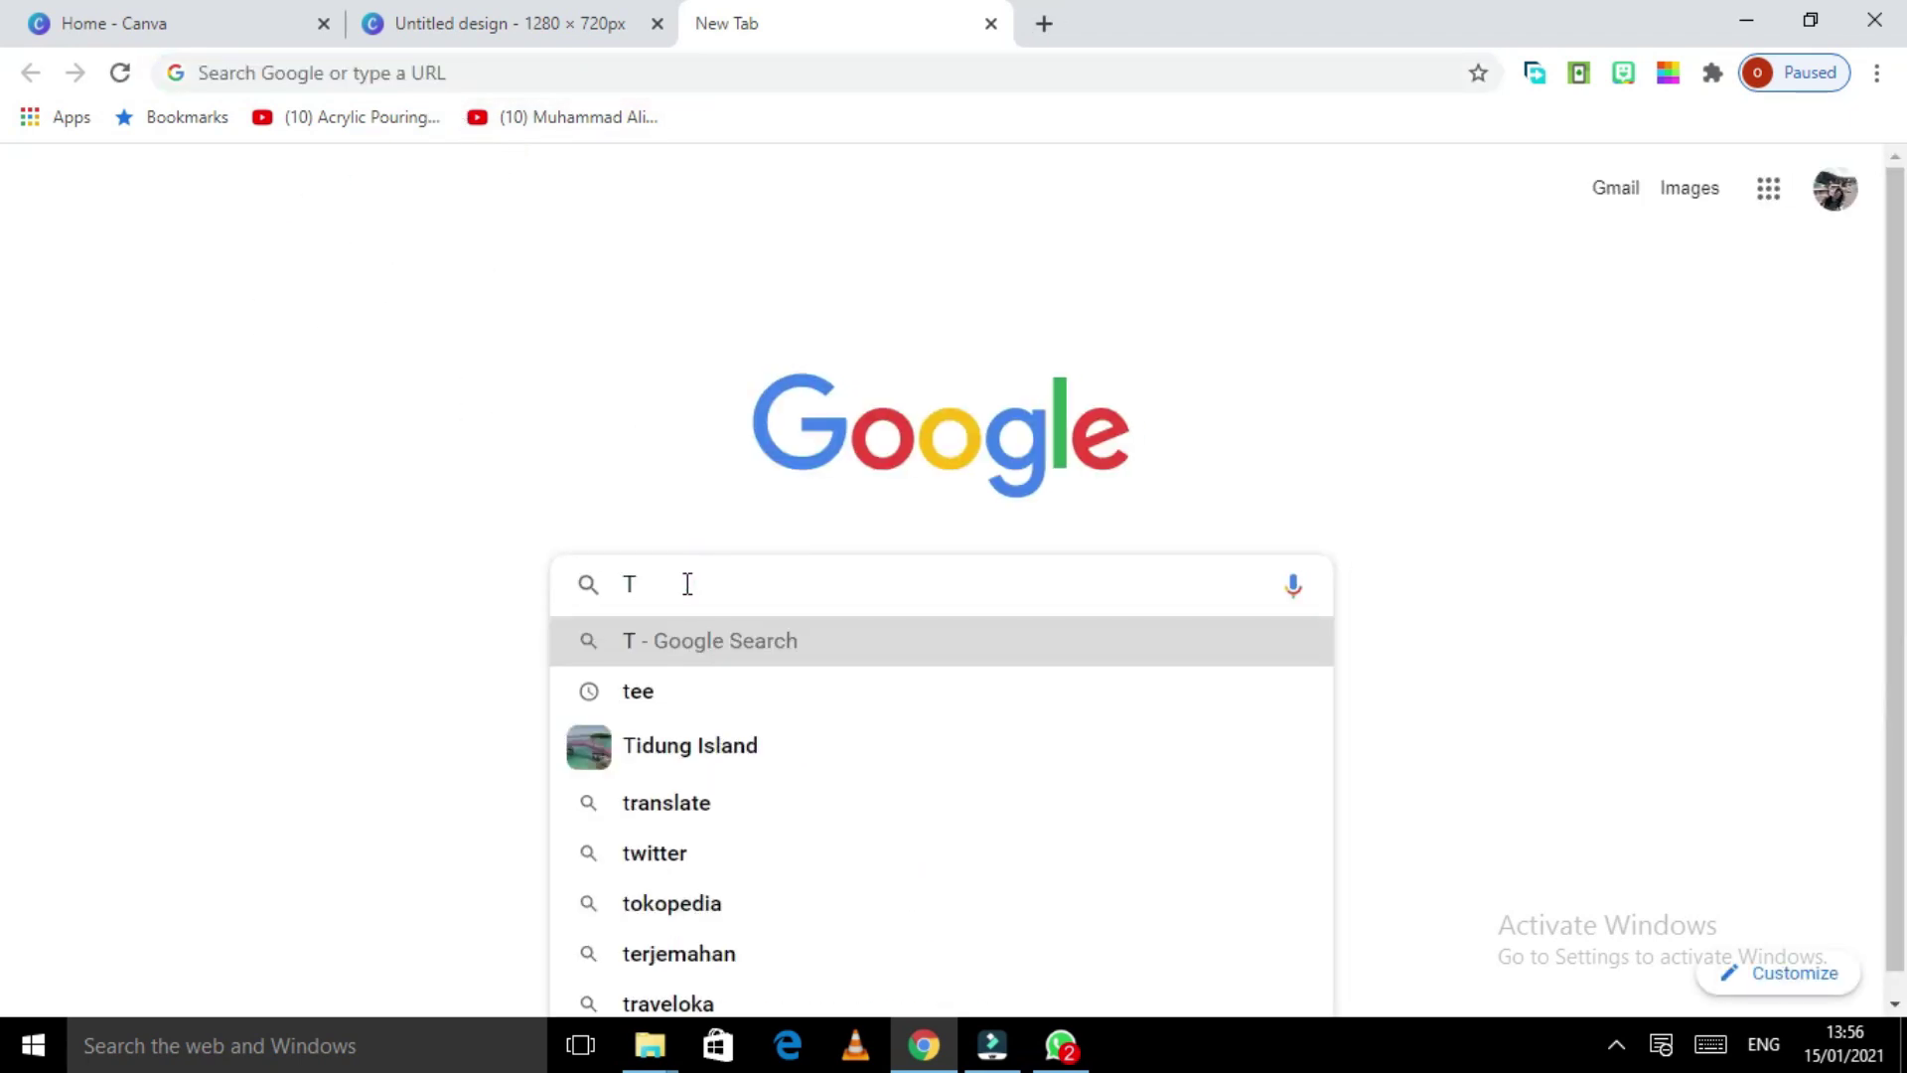
{"action": "key", "text": "BackSpace"}
{"action": "type", "text": "YOU"}
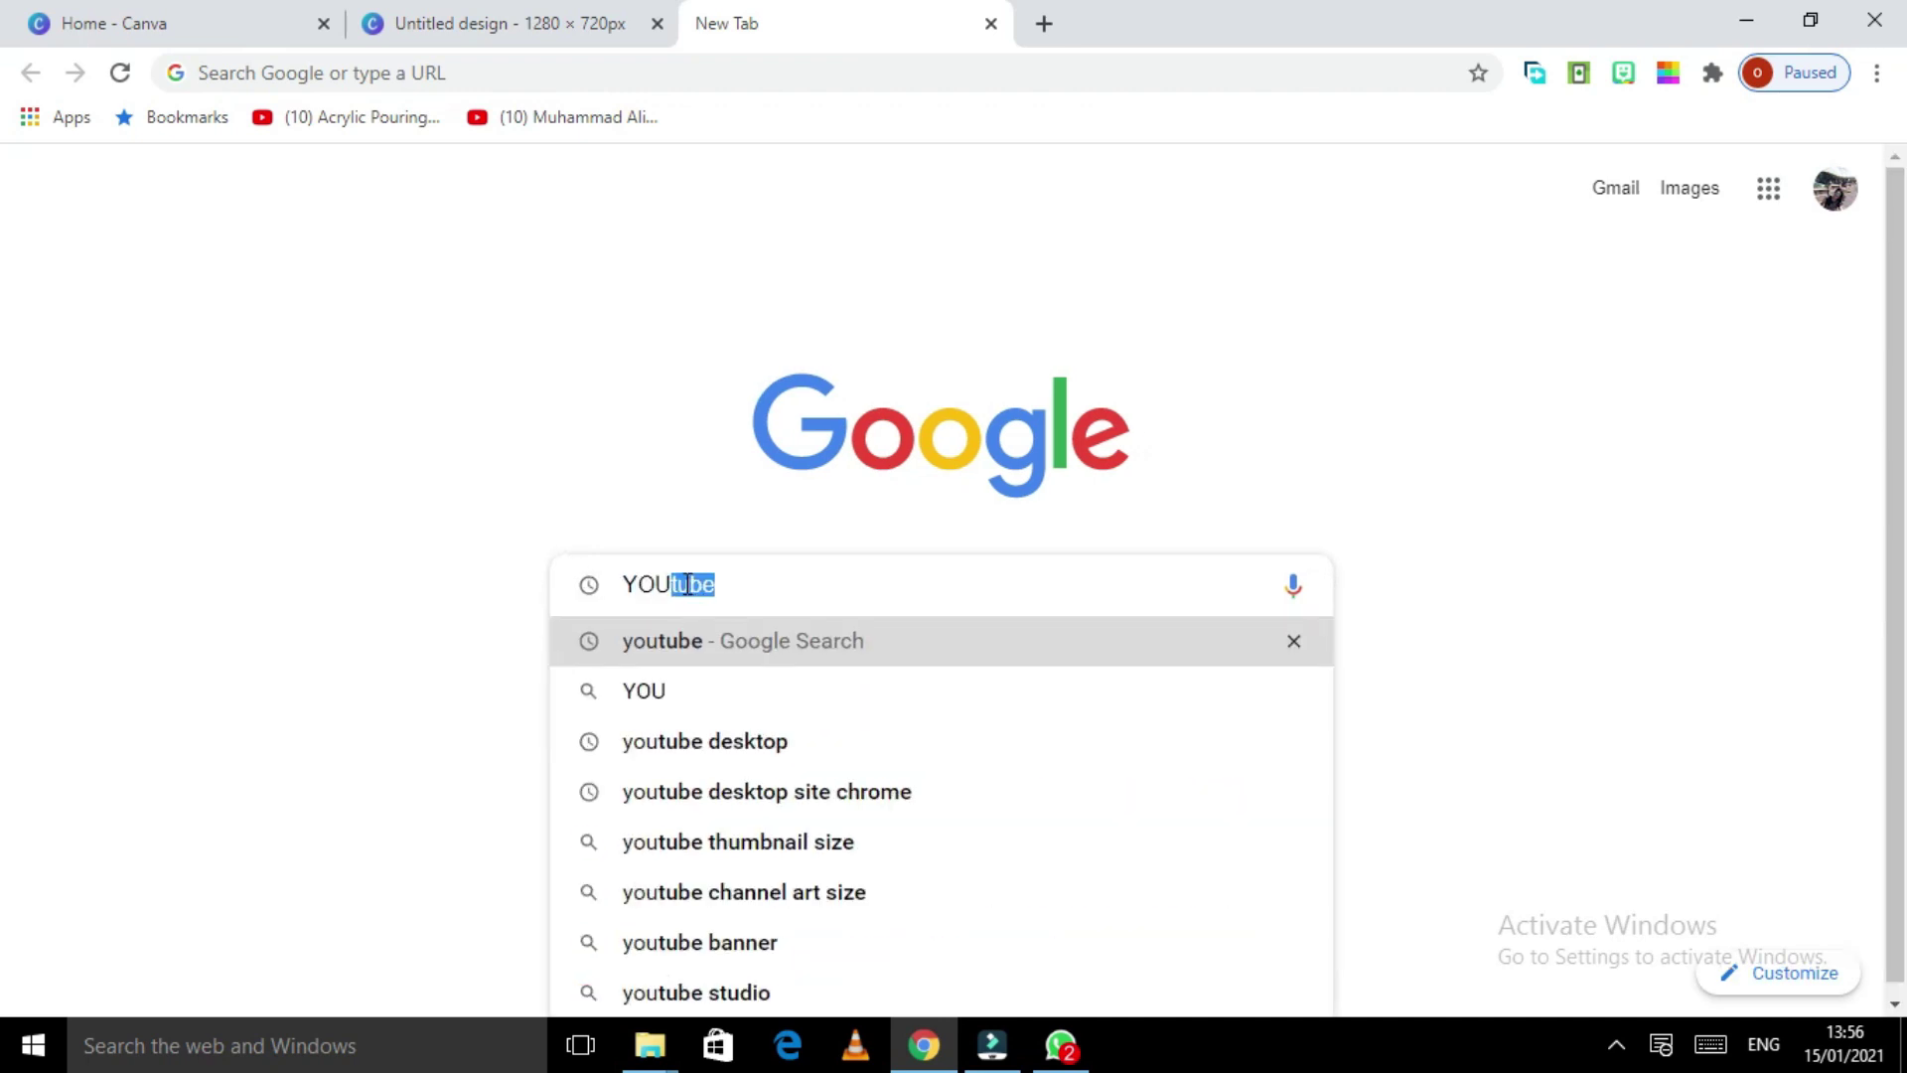
{"action": "type", "text": "TUBE TH"}
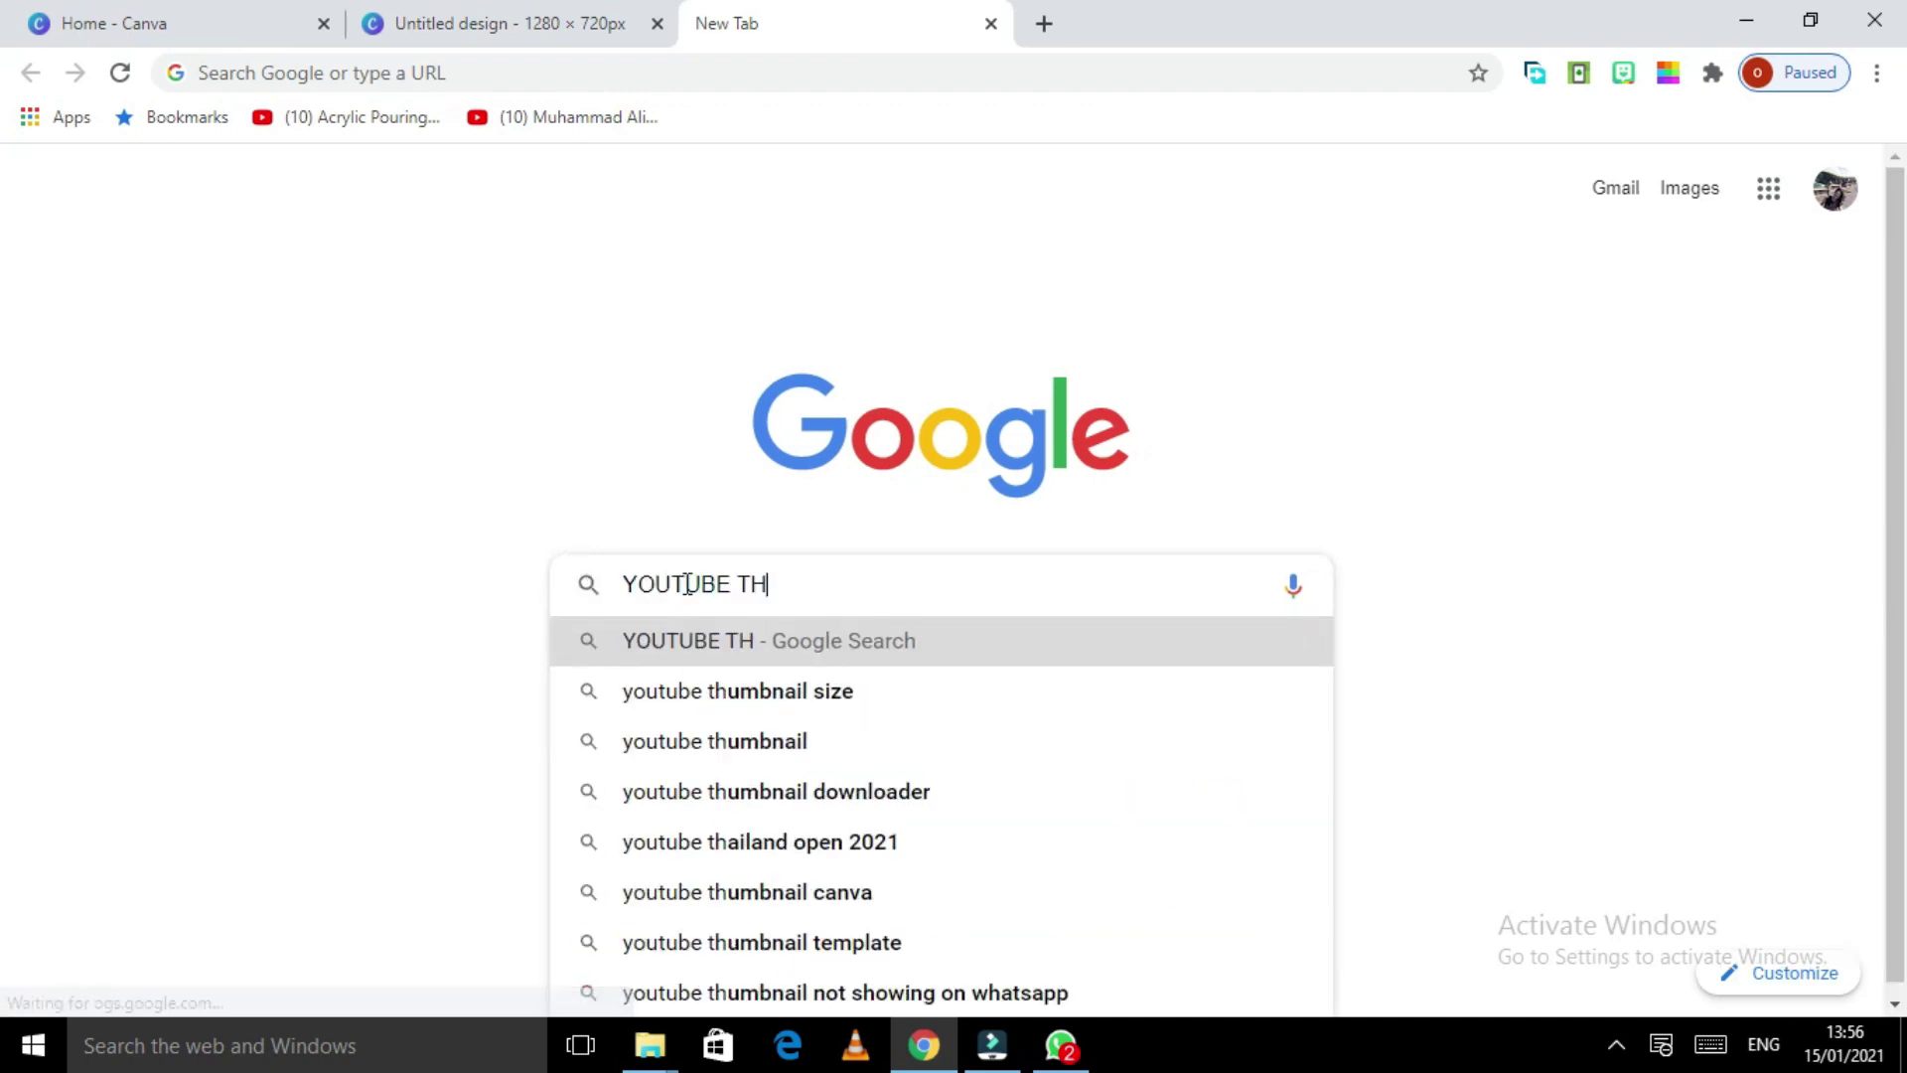
{"action": "type", "text": "UM"}
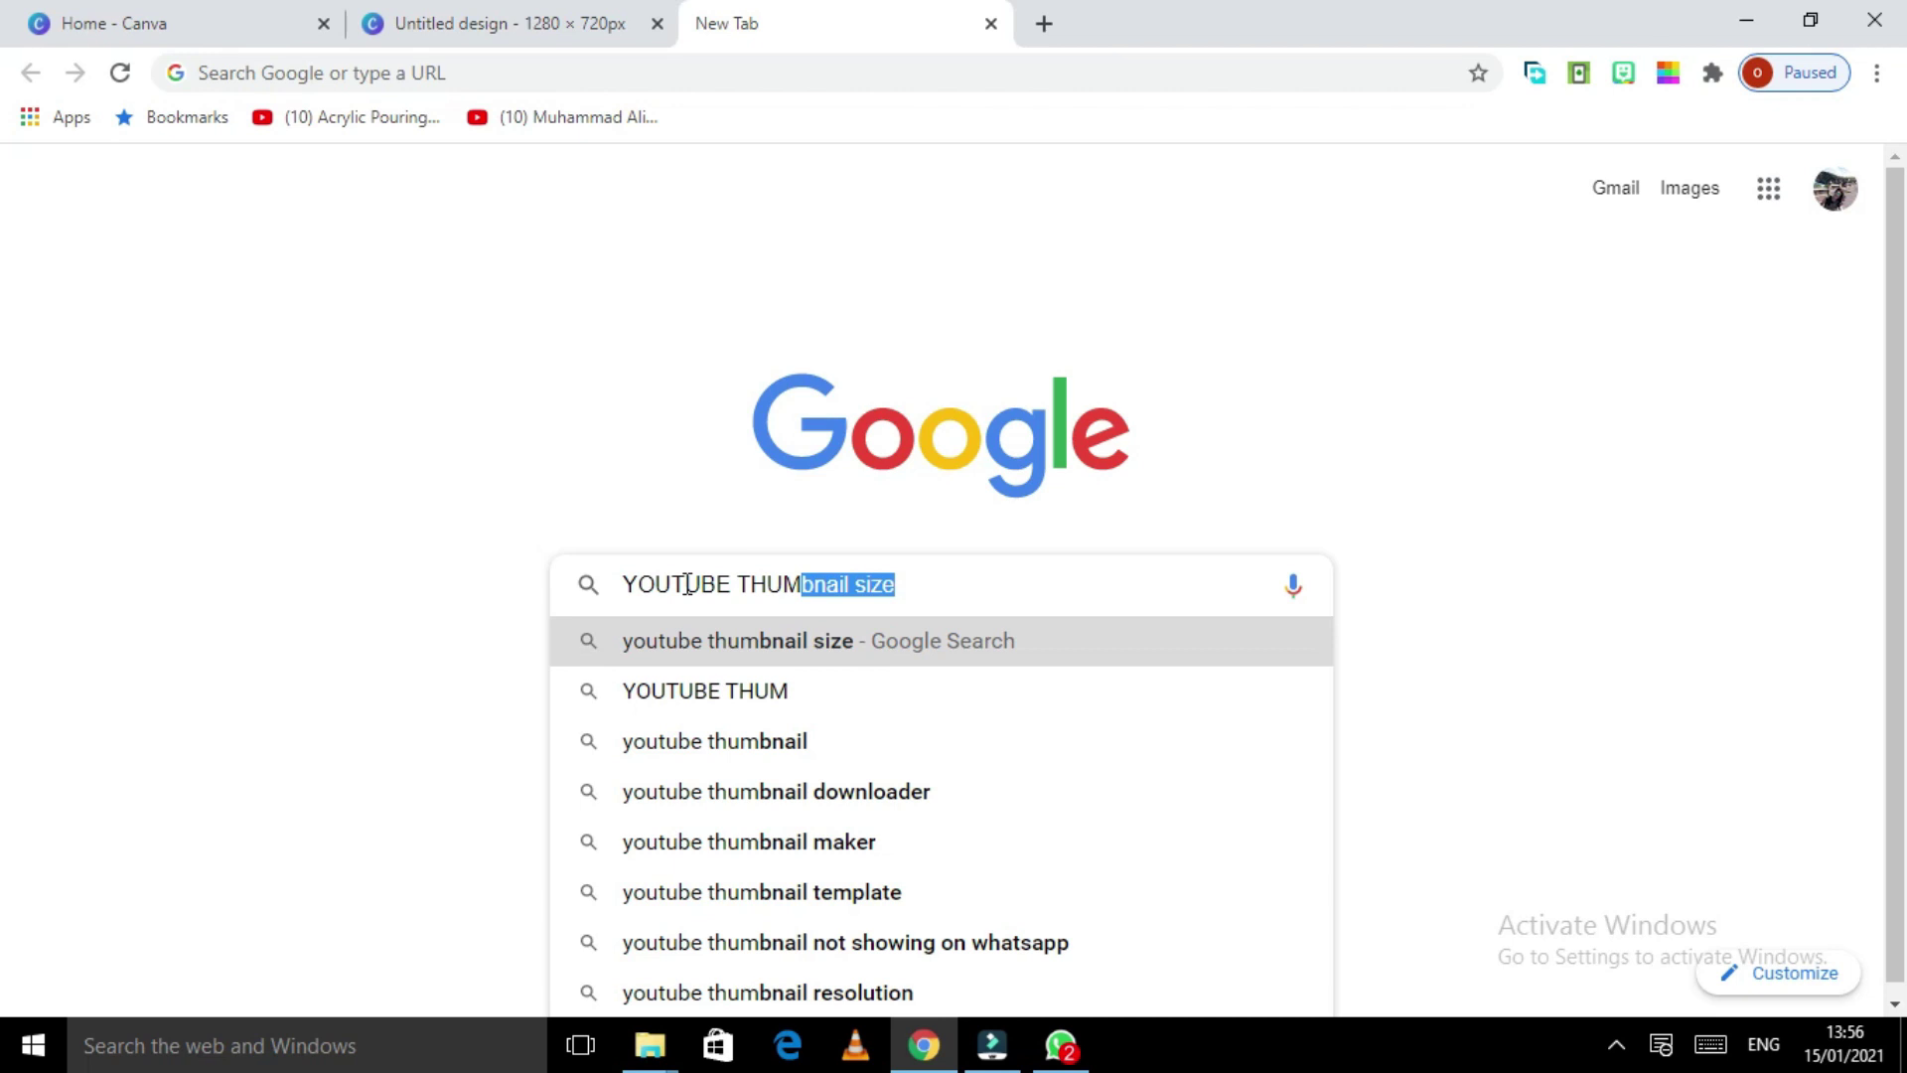
{"action": "key", "text": "Return"}
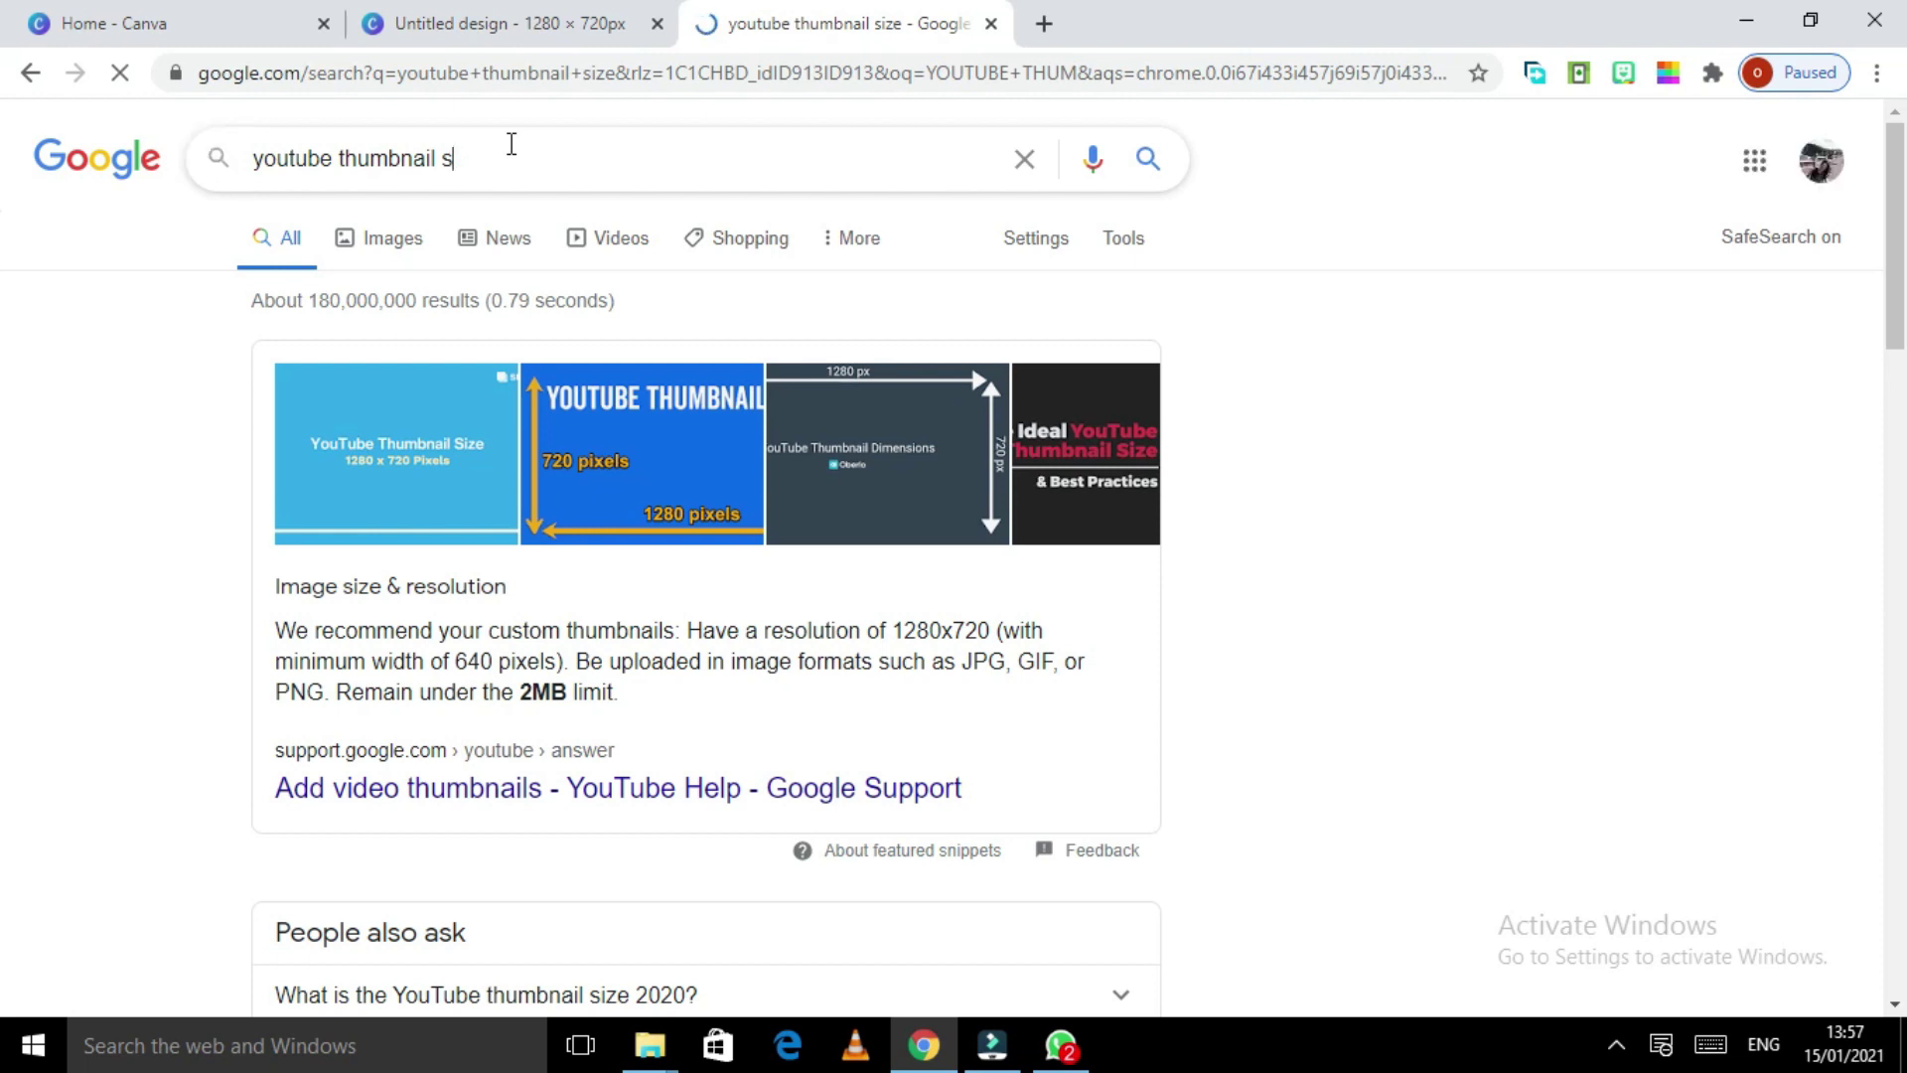
{"action": "key", "text": "BackSpace"}
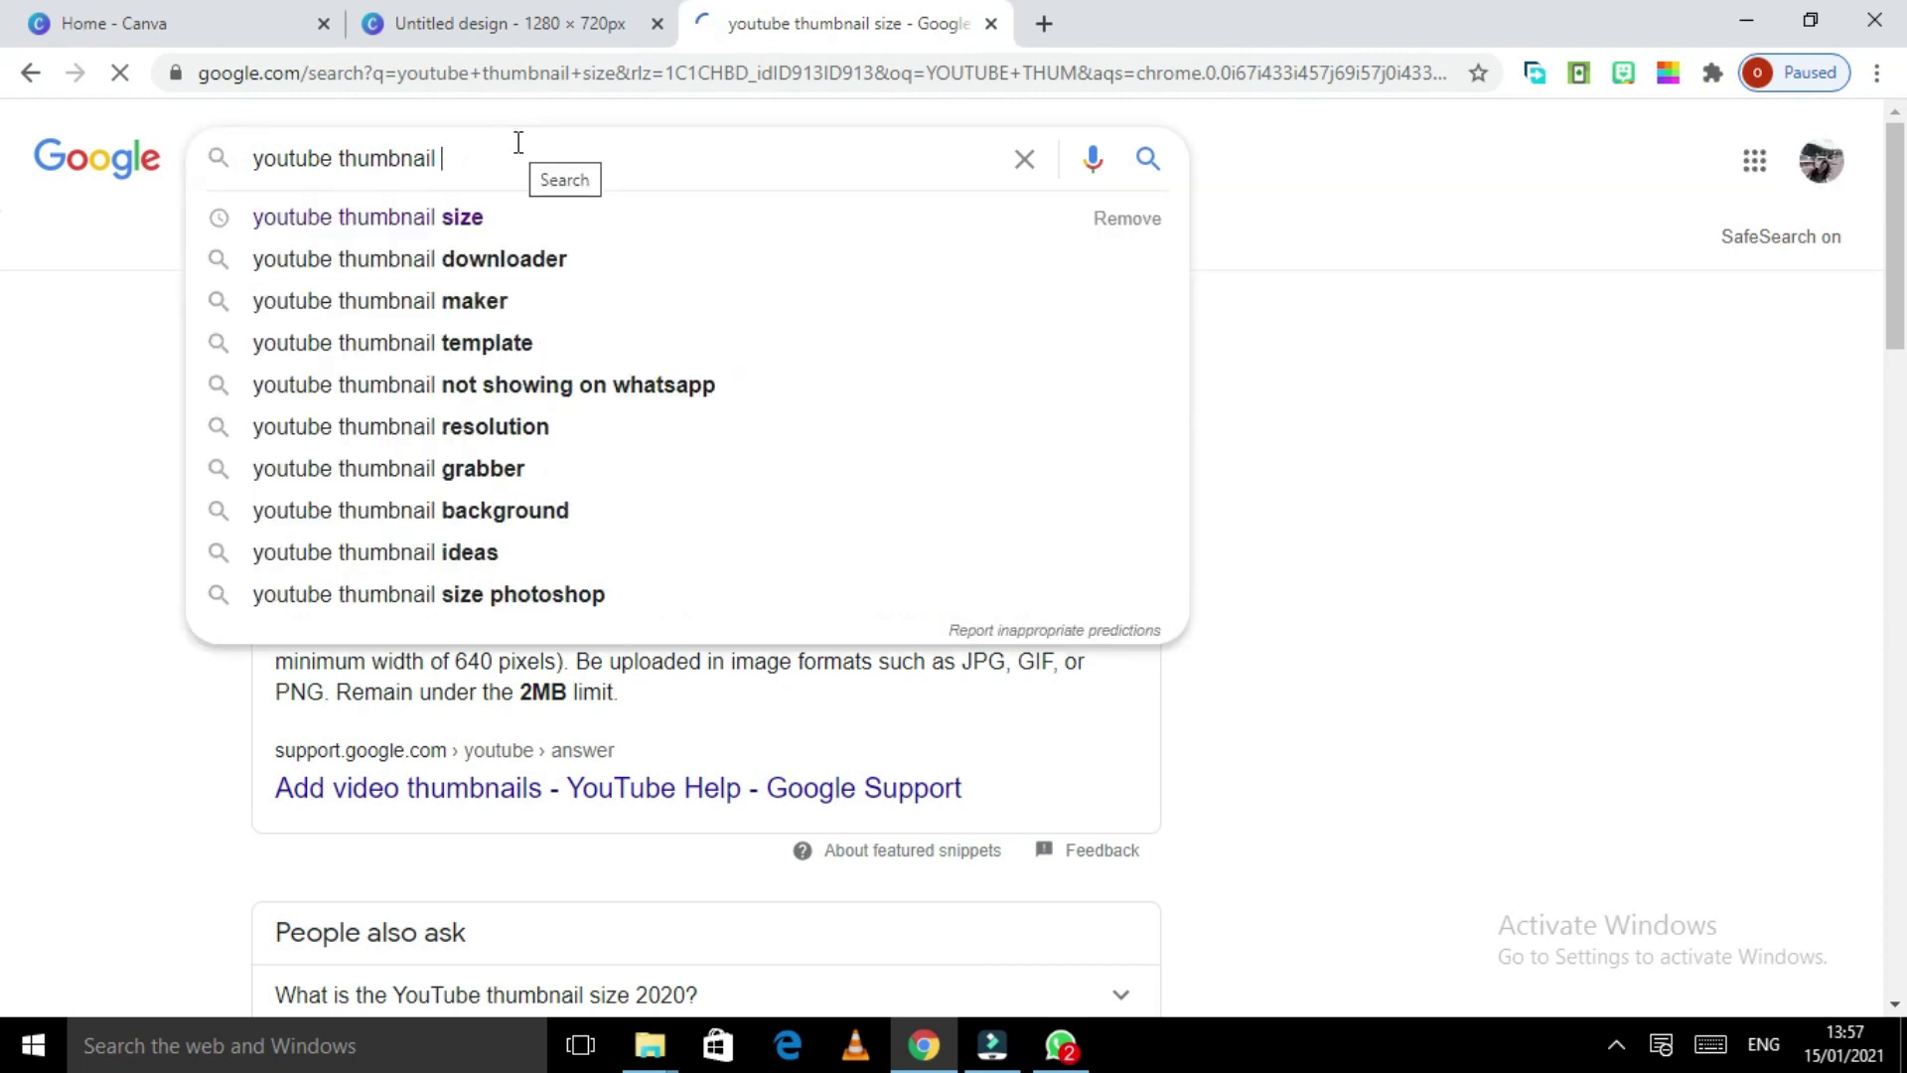
{"action": "key", "text": "Return"}
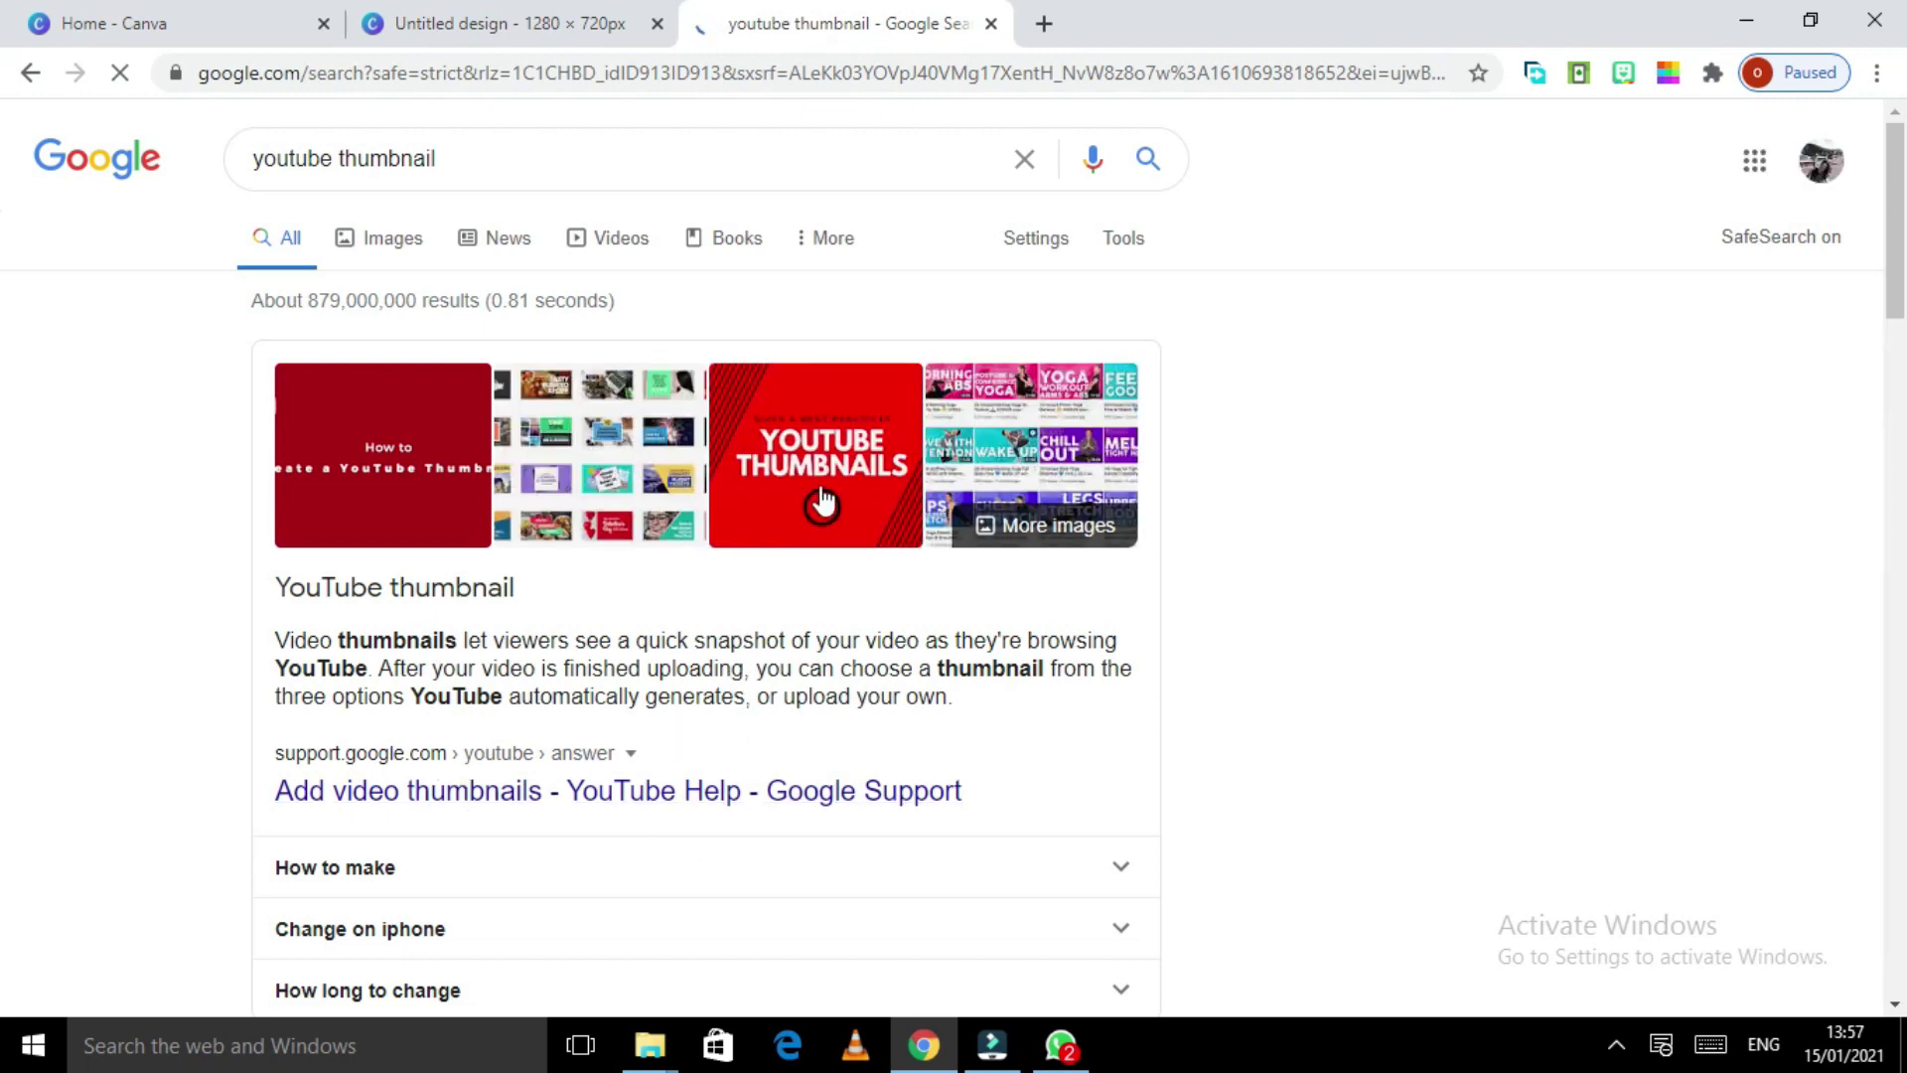
Step: Scroll through example YouTube thumbnail images, then return to the Canva 'Untitled design' tab
{"action": "scroll", "coordinate": [928, 594], "scroll_direction": "down", "scroll_amount": 2}
{"action": "scroll", "coordinate": [929, 594], "scroll_direction": "down", "scroll_amount": 4}
{"action": "scroll", "coordinate": [834, 570], "scroll_direction": "up", "scroll_amount": 3}
{"action": "scroll", "coordinate": [830, 574], "scroll_direction": "up", "scroll_amount": 3}
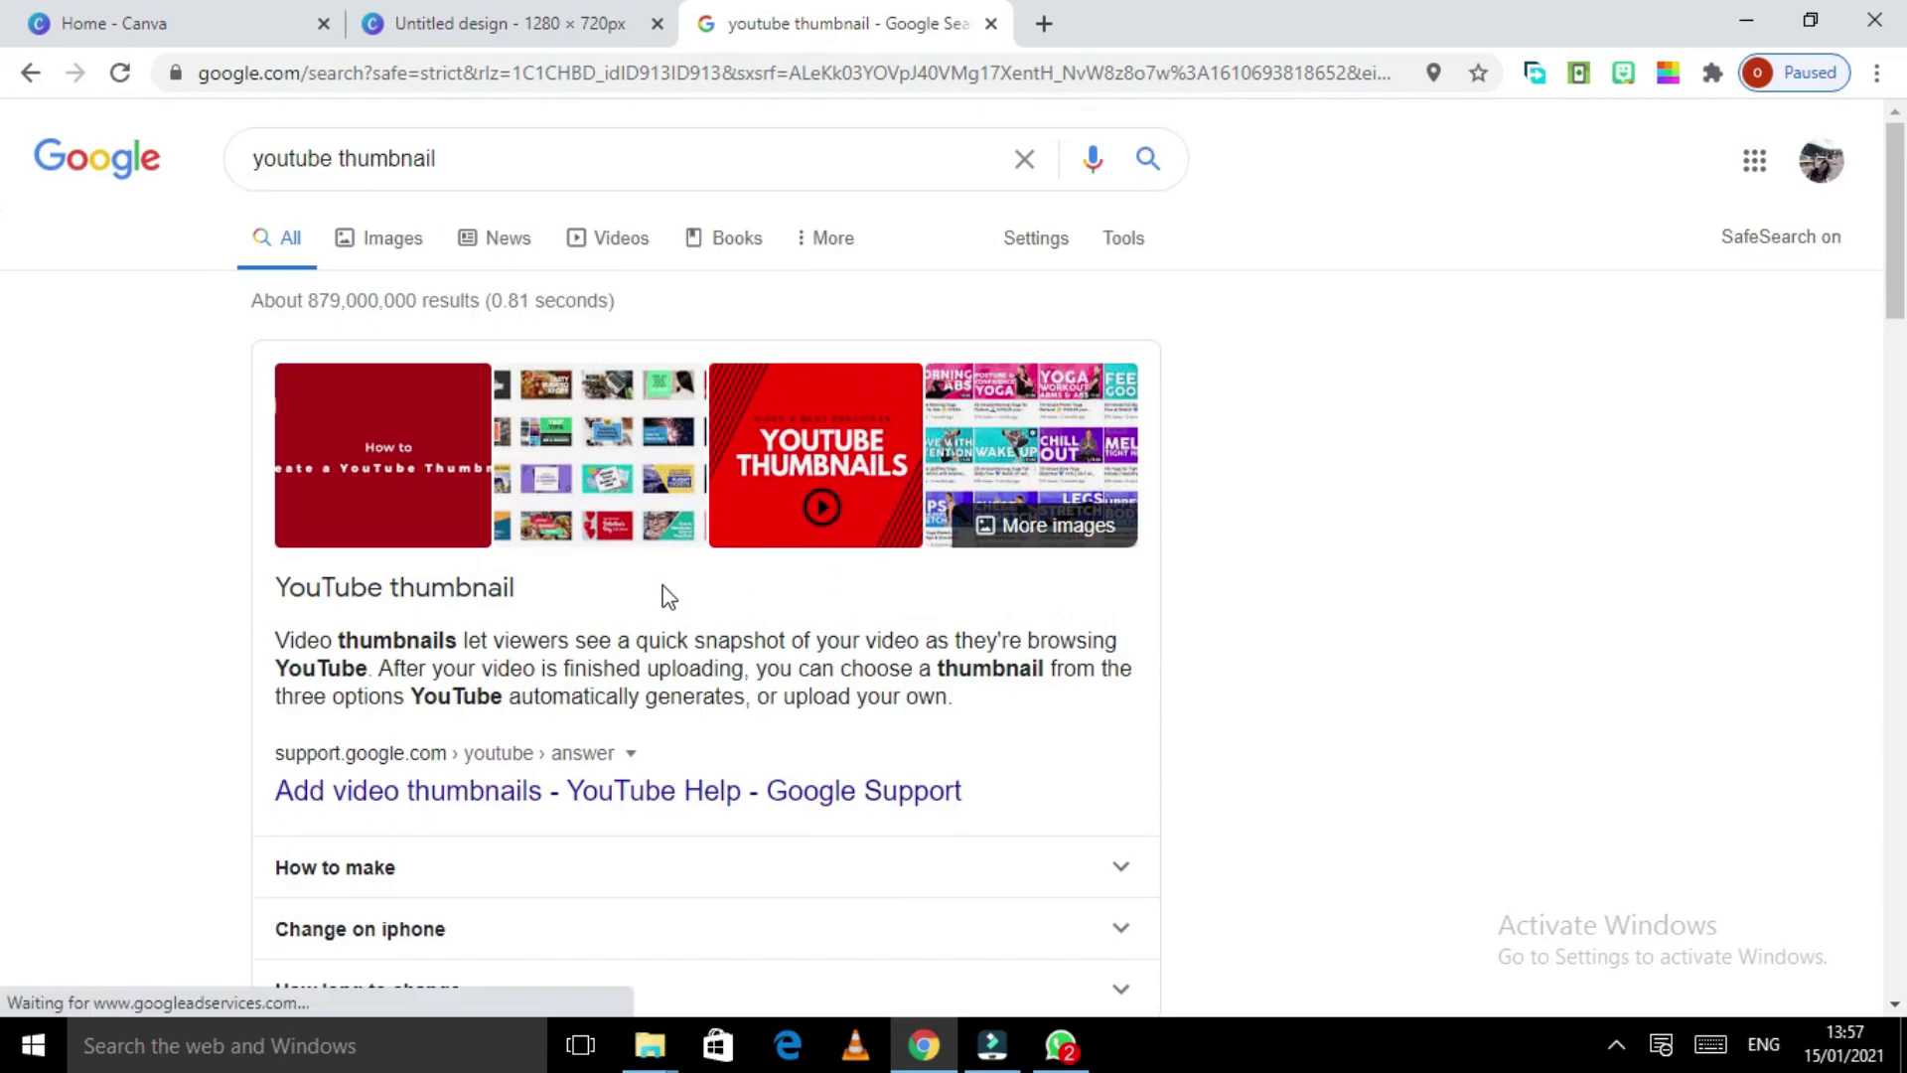
{"action": "scroll", "coordinate": [576, 547], "scroll_direction": "down", "scroll_amount": 2}
{"action": "scroll", "coordinate": [437, 397], "scroll_direction": "up", "scroll_amount": 2}
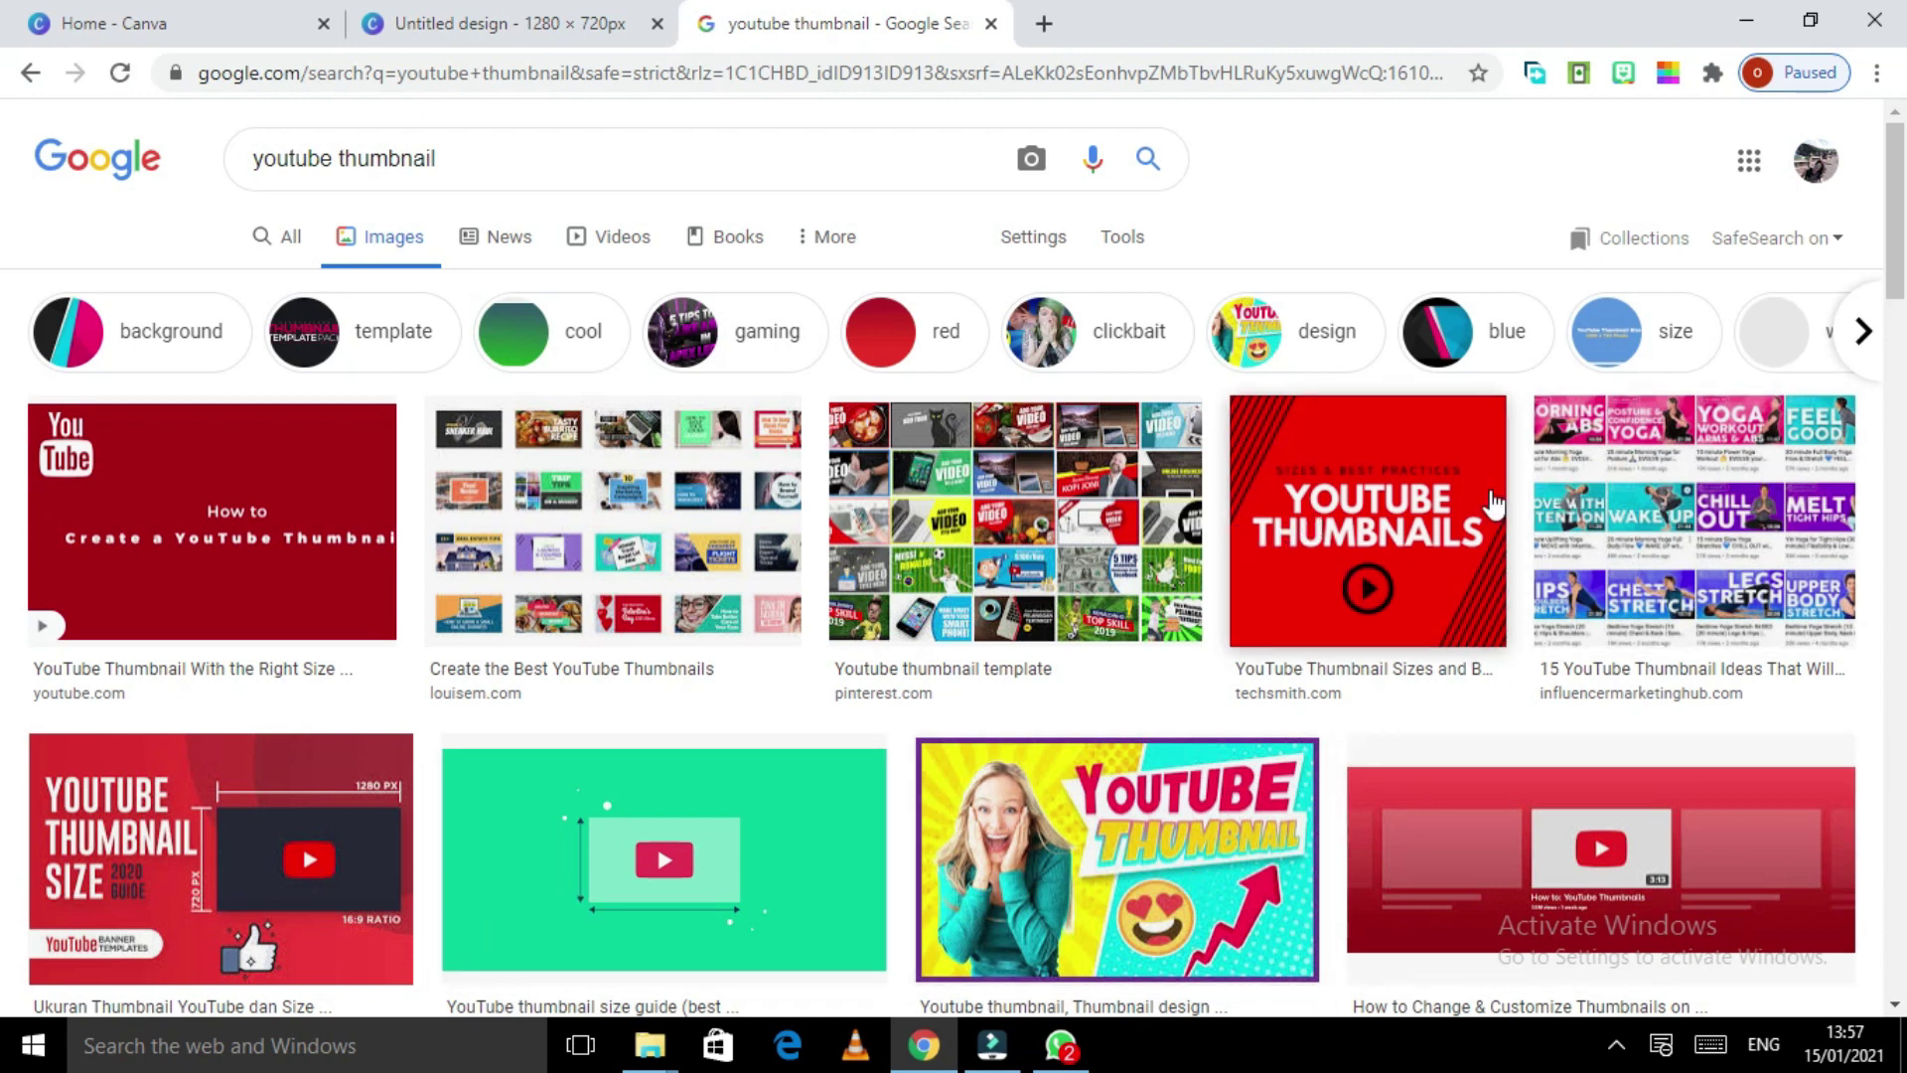
{"action": "scroll", "coordinate": [1489, 526], "scroll_direction": "down", "scroll_amount": 3}
{"action": "scroll", "coordinate": [1439, 554], "scroll_direction": "down", "scroll_amount": 4}
{"action": "scroll", "coordinate": [1440, 558], "scroll_direction": "down", "scroll_amount": 2}
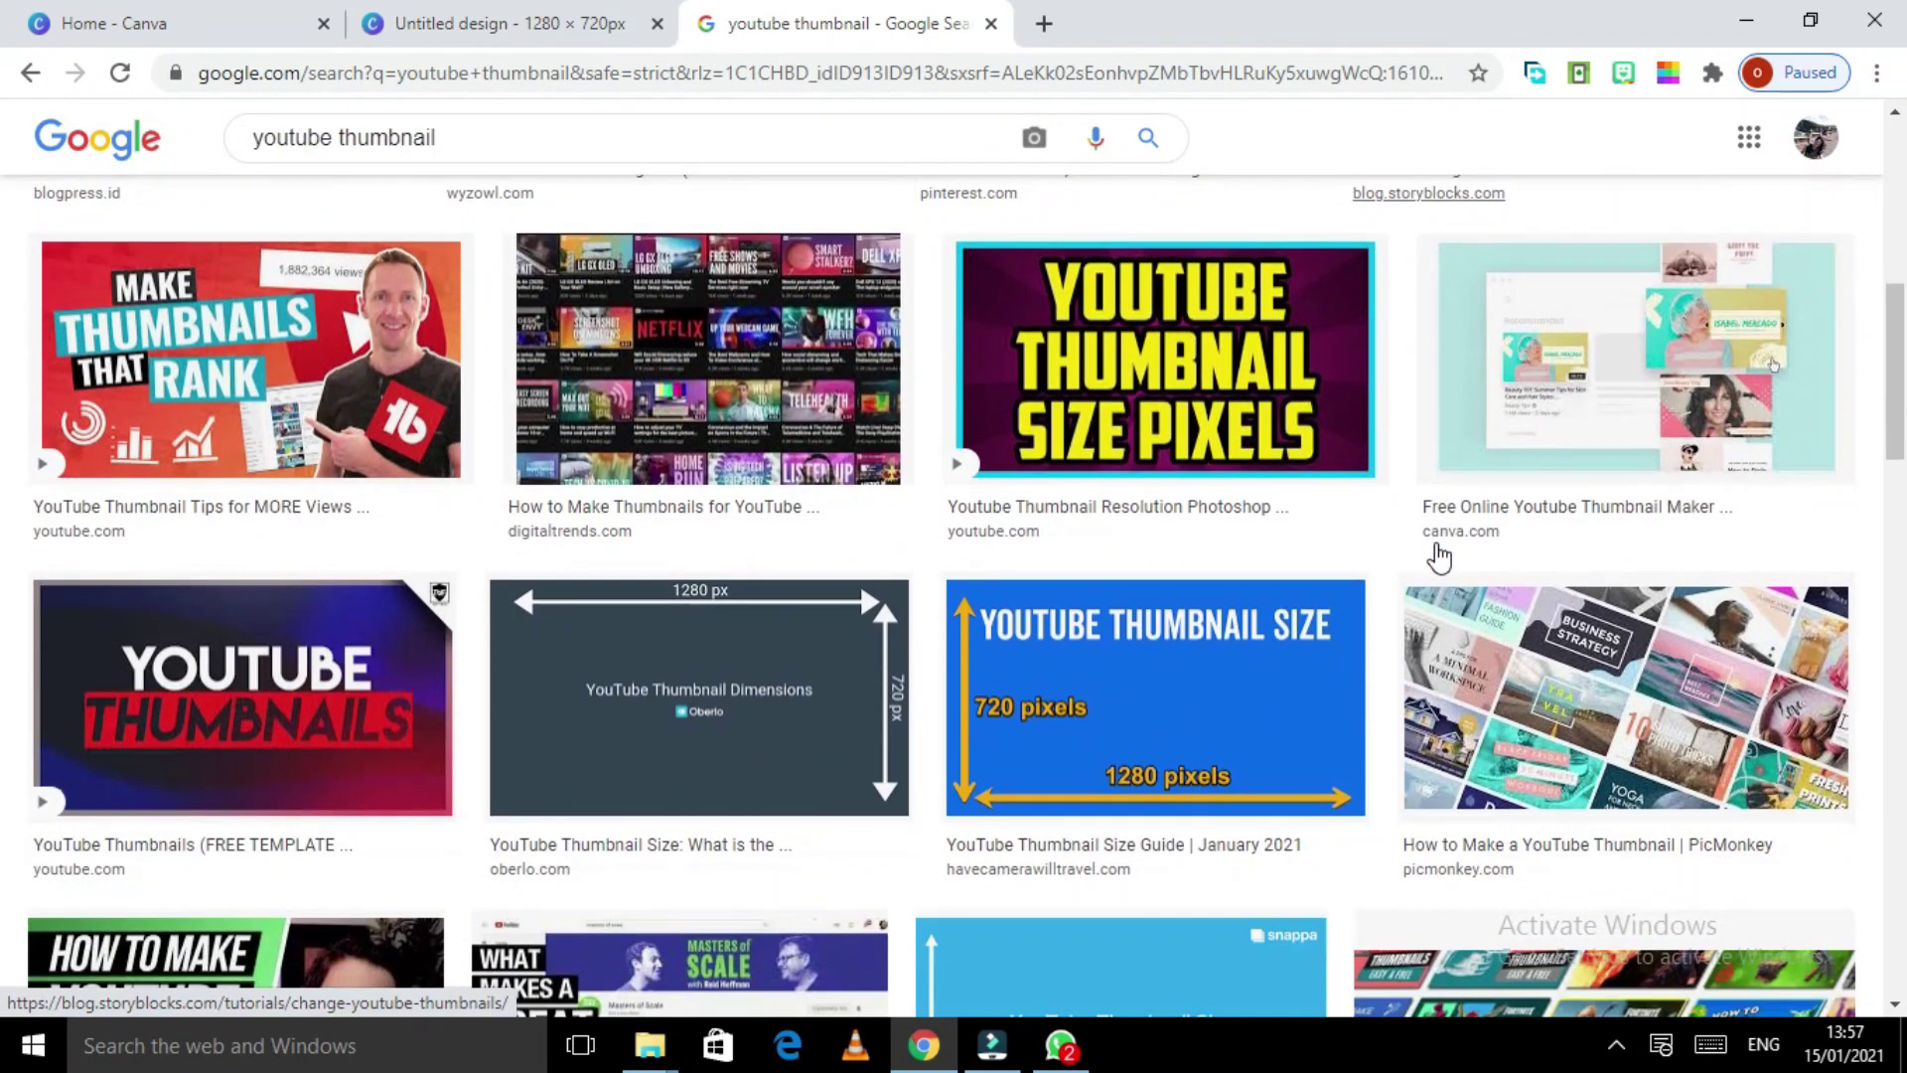
{"action": "scroll", "coordinate": [1321, 491], "scroll_direction": "up", "scroll_amount": 1}
{"action": "scroll", "coordinate": [1301, 484], "scroll_direction": "up", "scroll_amount": 1}
{"action": "scroll", "coordinate": [1294, 481], "scroll_direction": "up", "scroll_amount": 1}
{"action": "scroll", "coordinate": [1293, 482], "scroll_direction": "up", "scroll_amount": 4}
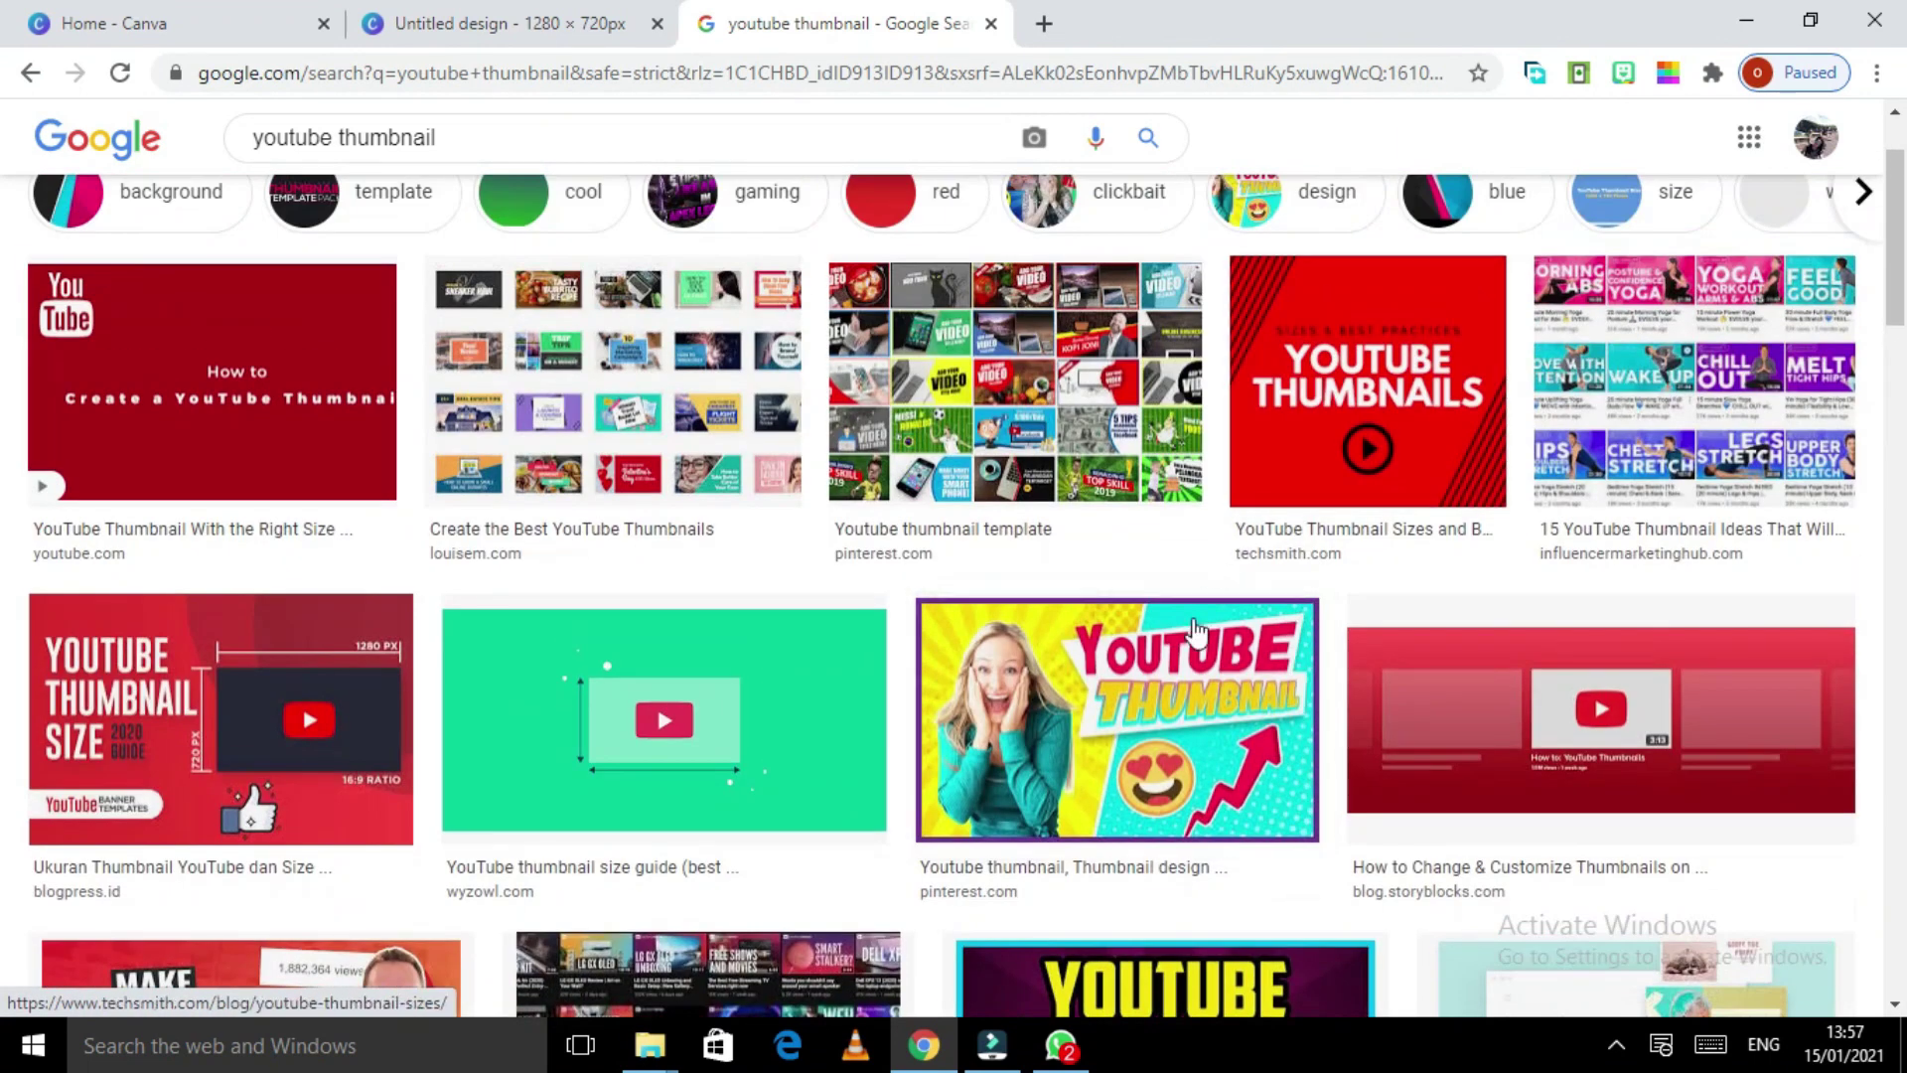
{"action": "scroll", "coordinate": [1241, 616], "scroll_direction": "down", "scroll_amount": 1}
{"action": "scroll", "coordinate": [1180, 765], "scroll_direction": "down", "scroll_amount": 2}
{"action": "scroll", "coordinate": [1180, 765], "scroll_direction": "up", "scroll_amount": 4}
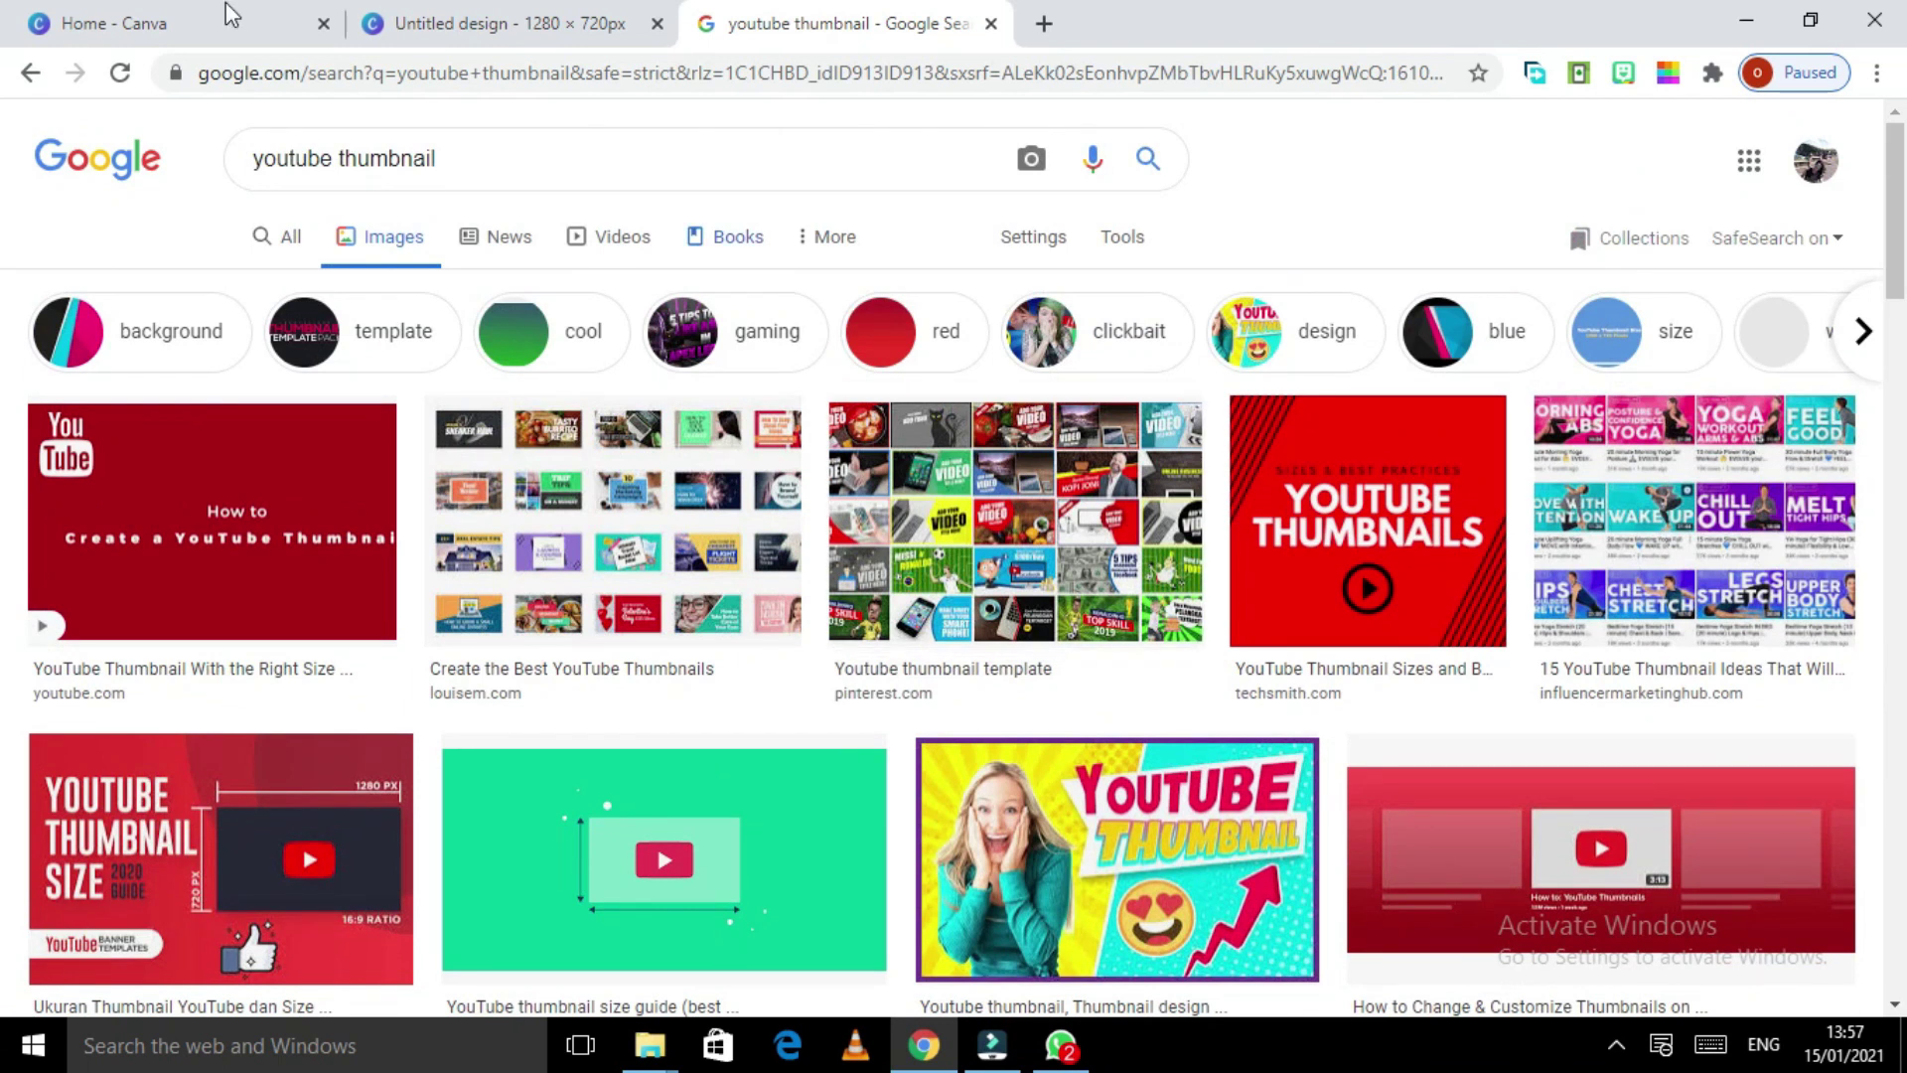
{"action": "left_click", "coordinate": [537, 24]}
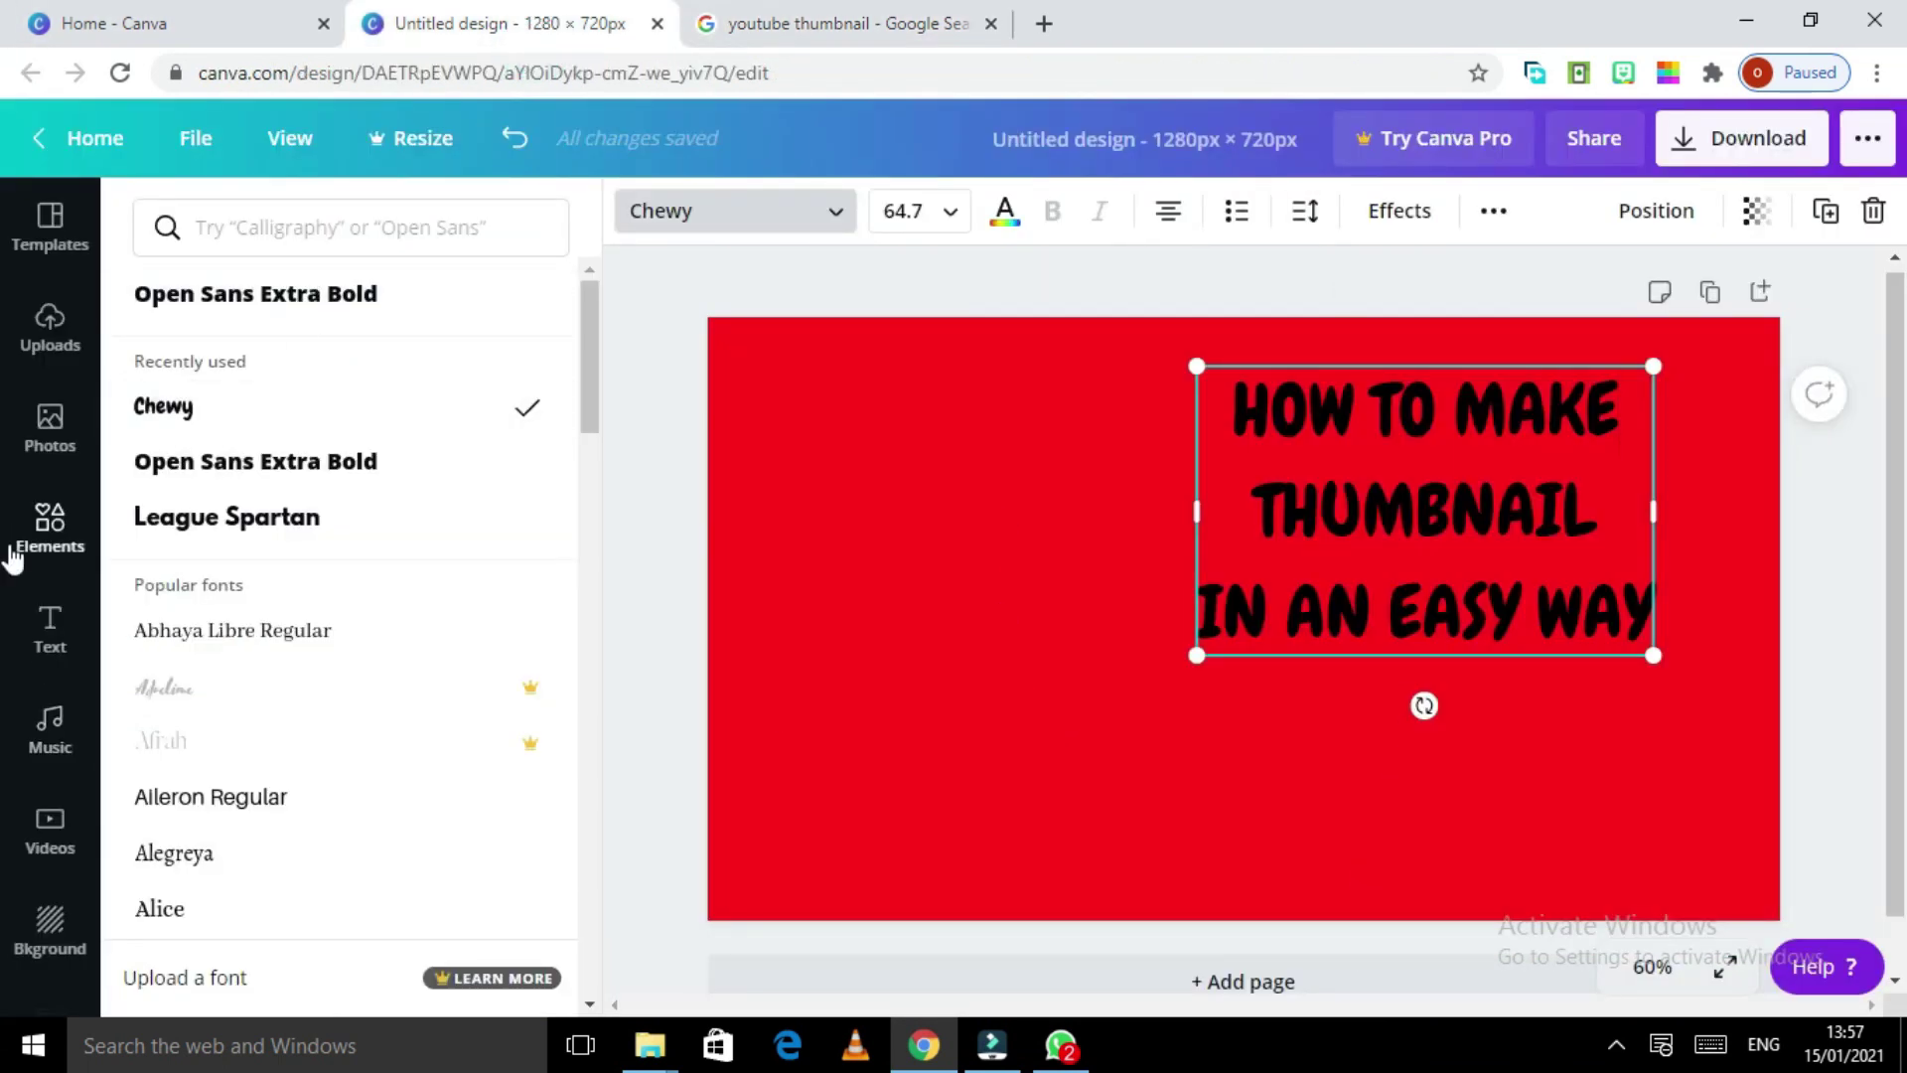
Step: Open Elements and drag the heading's corner handles to enlarge it to about 103 pt
{"action": "left_click", "coordinate": [55, 521]}
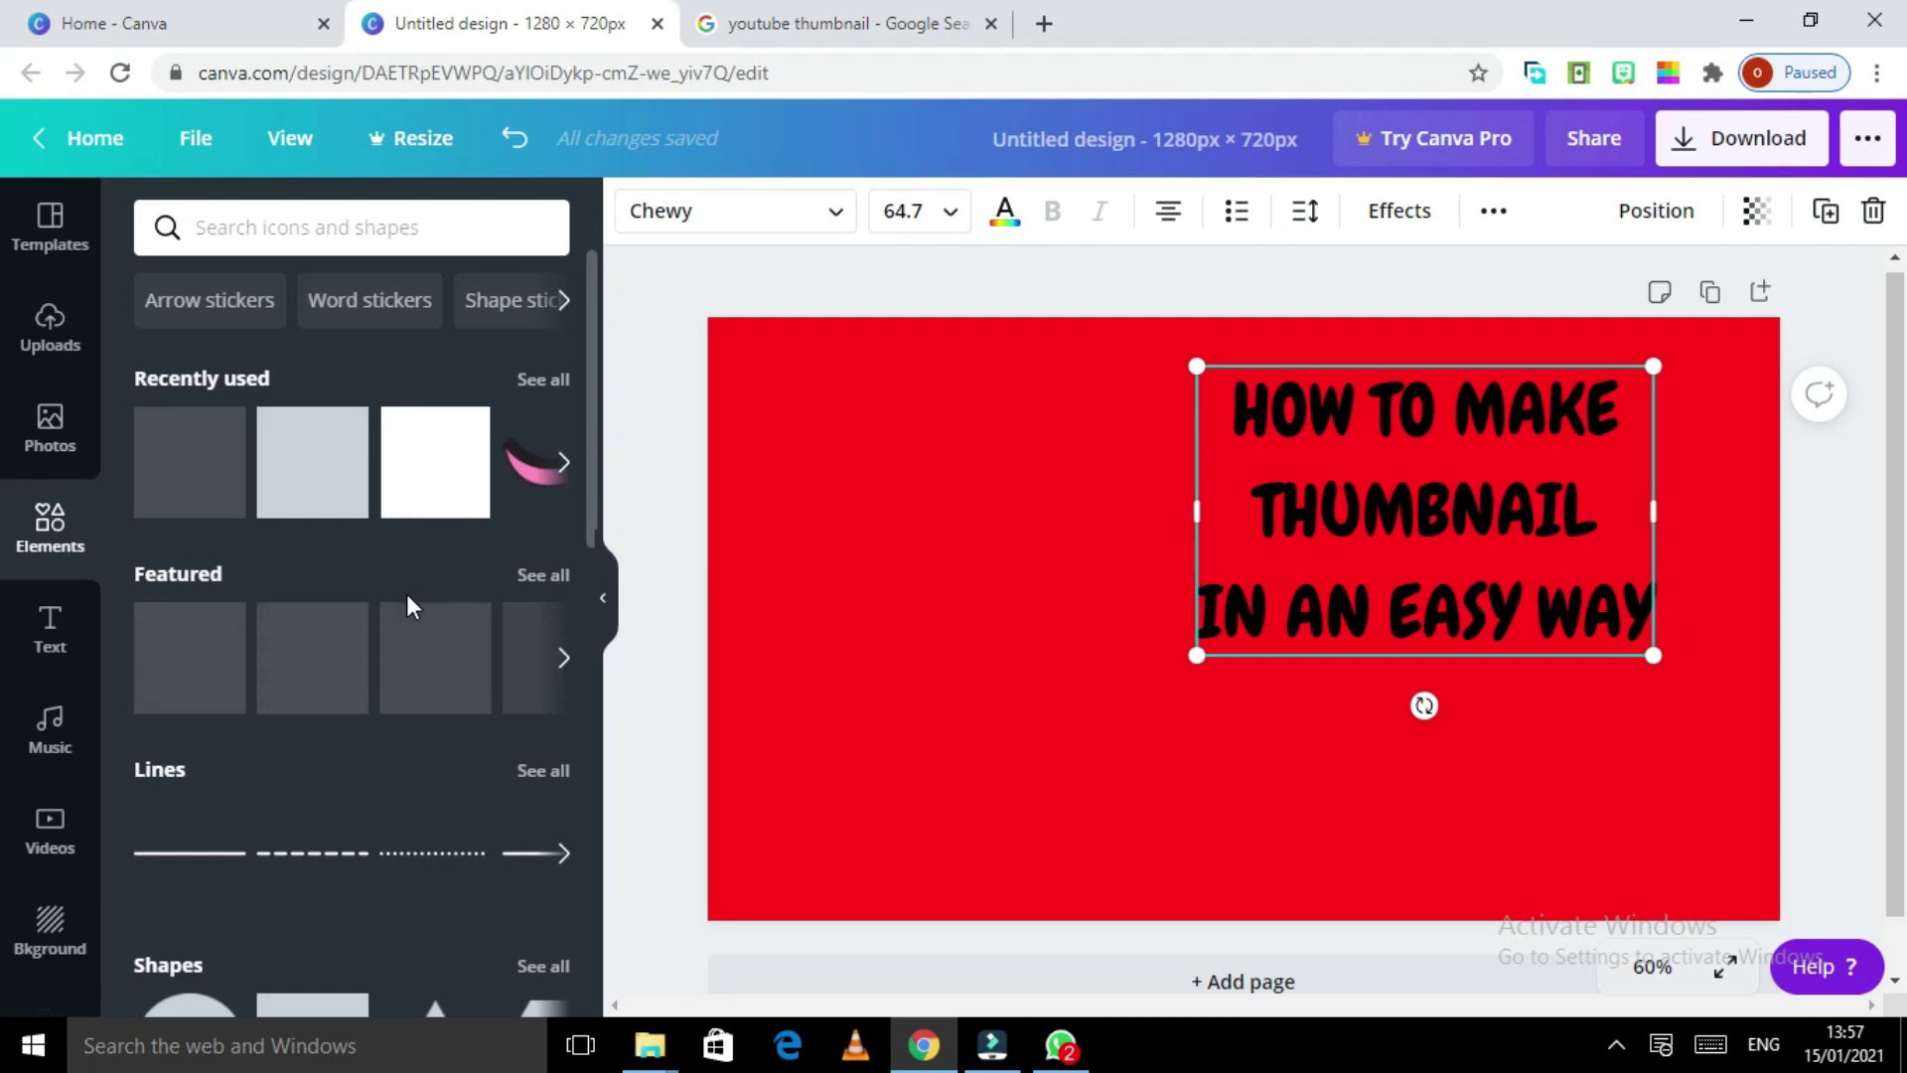
{"action": "scroll", "coordinate": [407, 594], "scroll_direction": "down", "scroll_amount": 1}
{"action": "scroll", "coordinate": [409, 593], "scroll_direction": "up", "scroll_amount": 1}
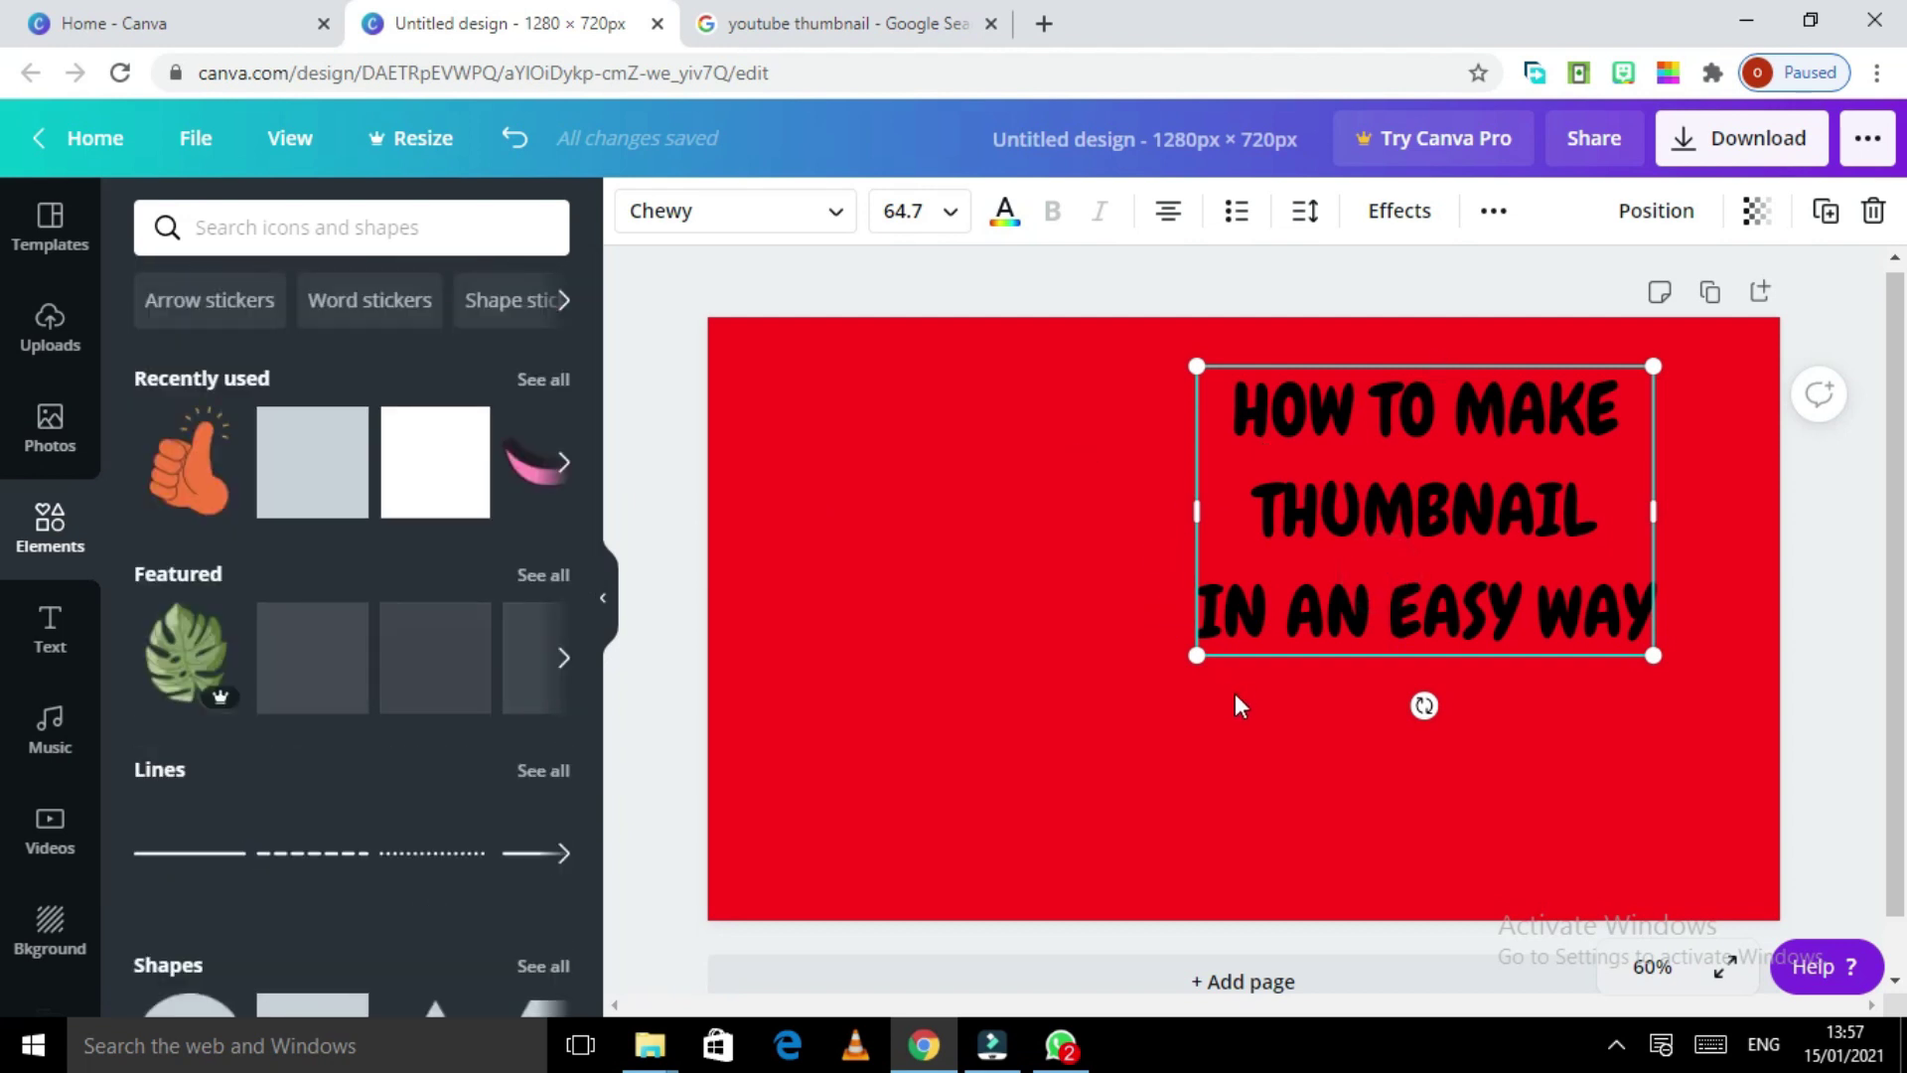
{"action": "left_click_drag", "start_coordinate": [1194, 657], "coordinate": [802, 875]}
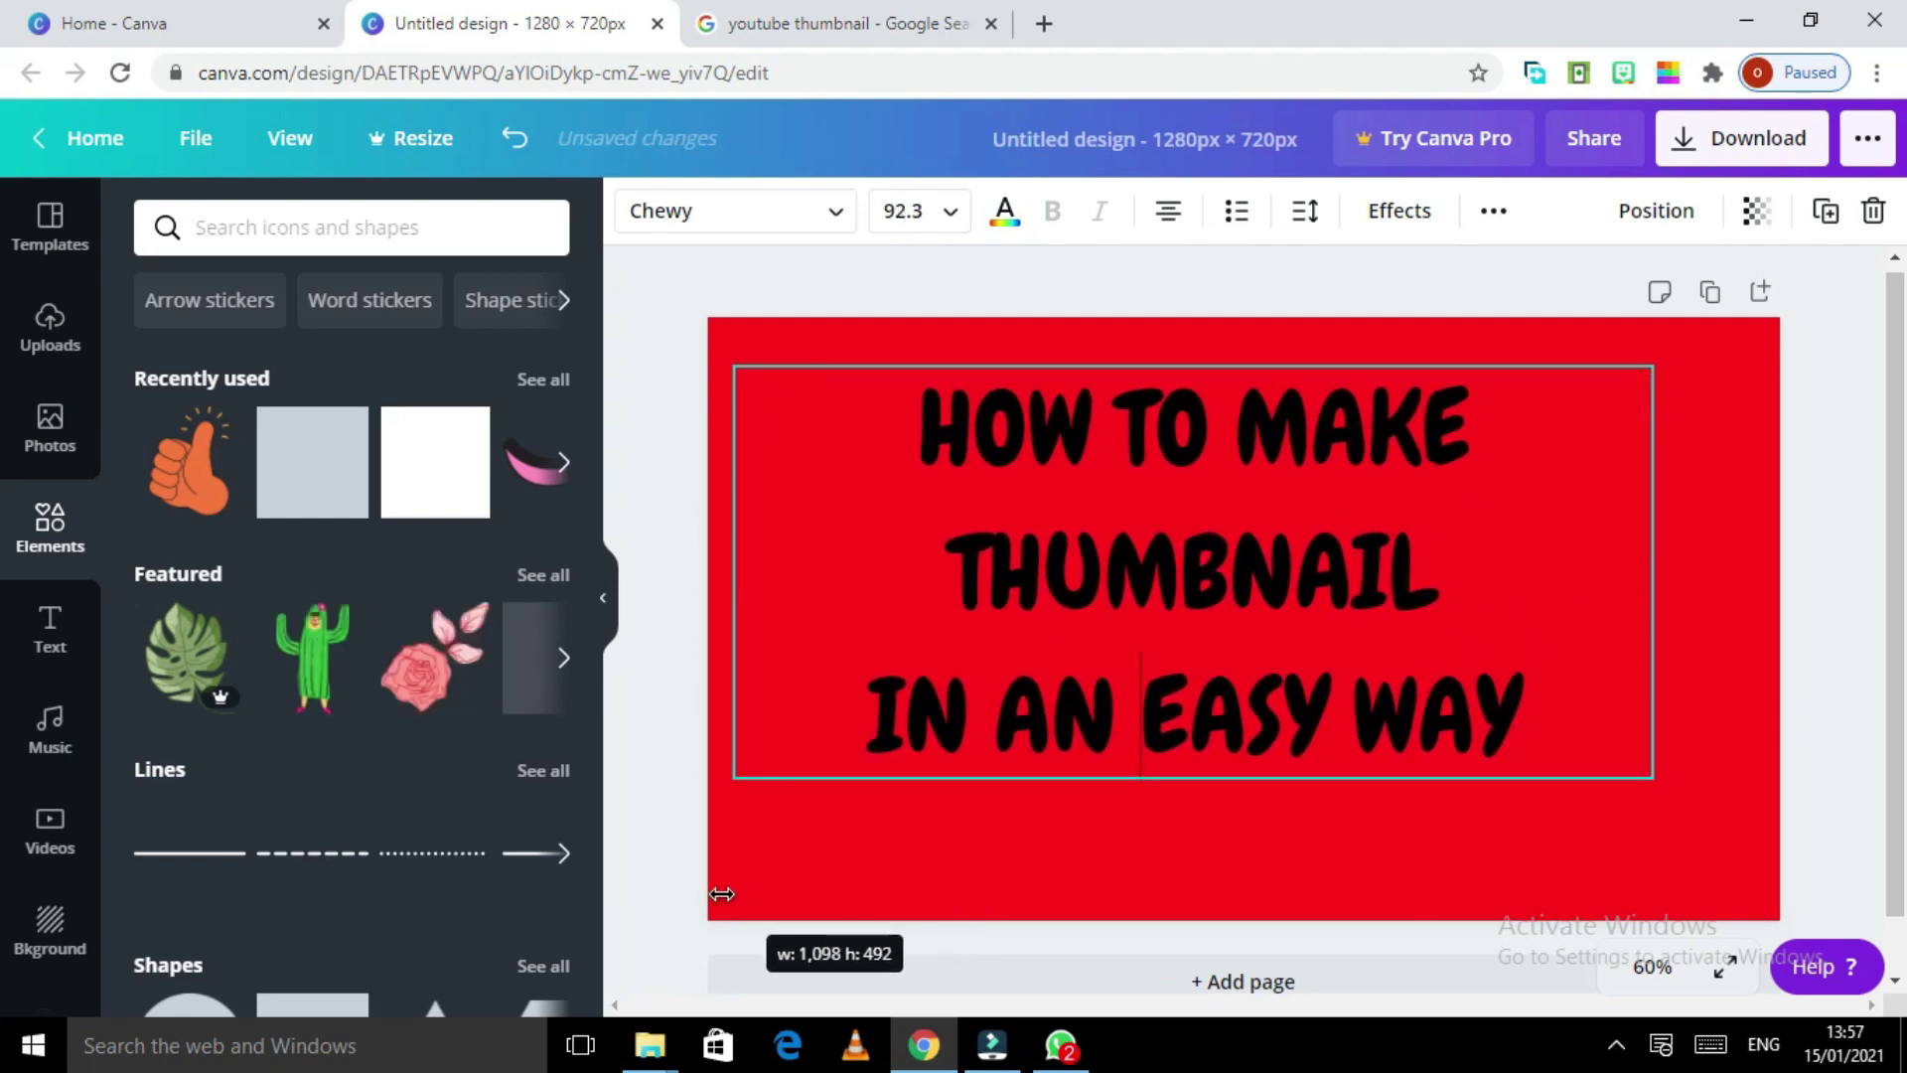
{"action": "left_click_drag", "start_coordinate": [802, 875], "coordinate": [730, 875]}
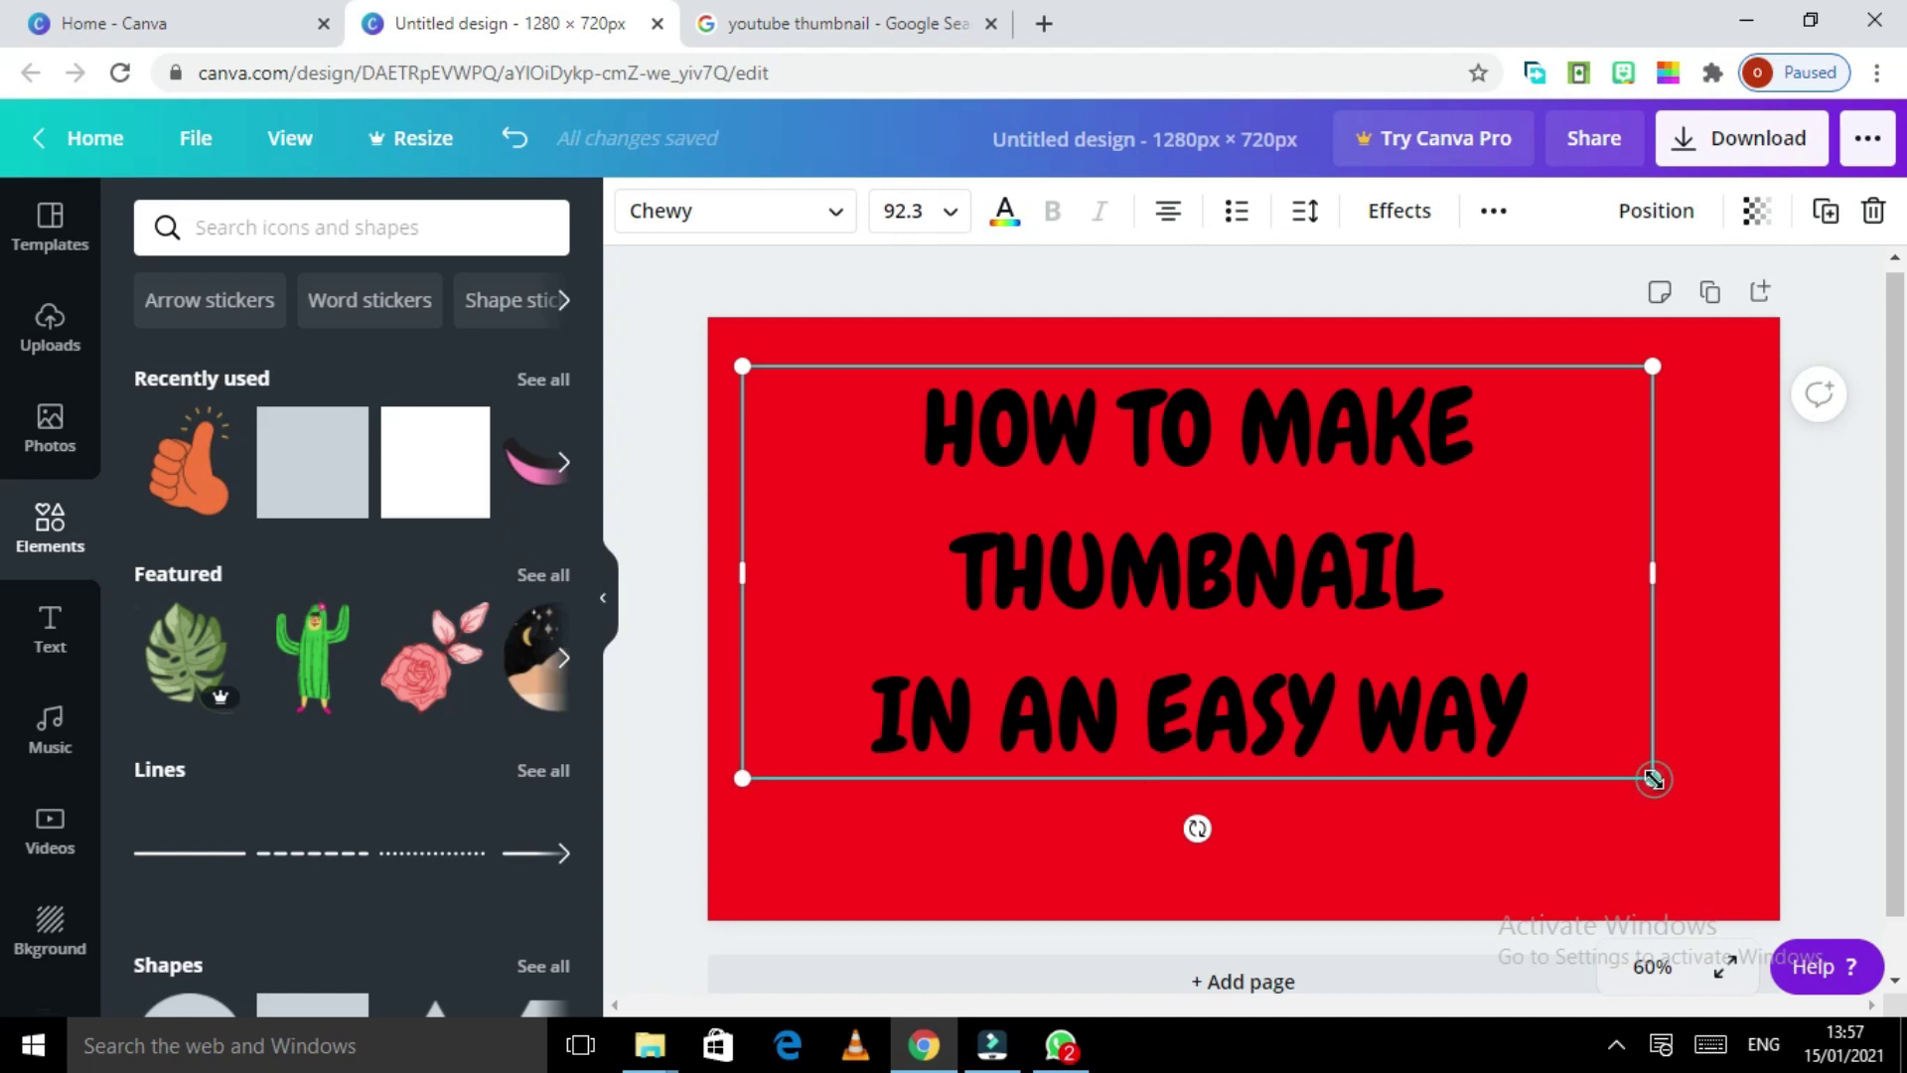
{"action": "left_click_drag", "start_coordinate": [1653, 778], "coordinate": [1723, 852]}
Step: Insert a 'YOUTUBE' line below 'HOW TO MAKE' and nudge the heading upward
{"action": "left_click", "coordinate": [1534, 372]}
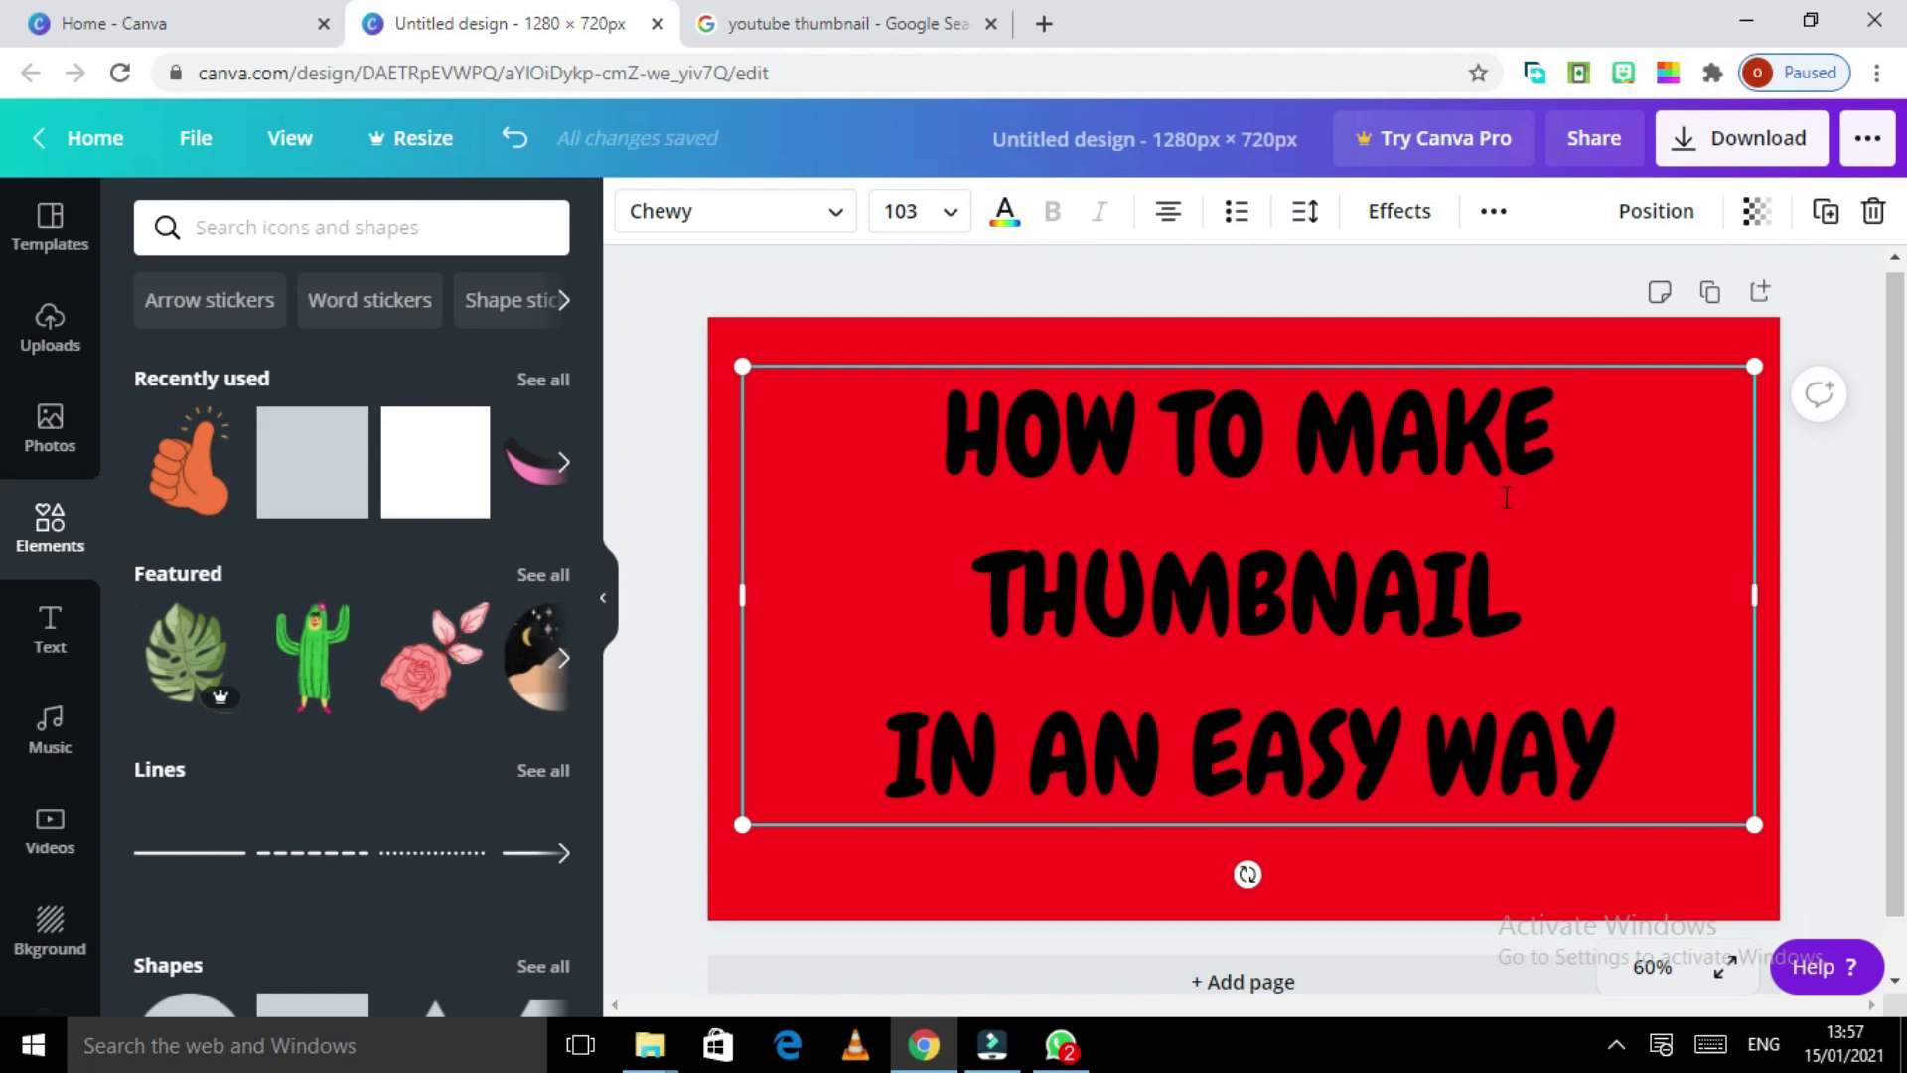
{"action": "key", "text": "Return"}
{"action": "type", "text": "Y"}
{"action": "key", "text": "BackSpace"}
{"action": "type", "text": "YOUTU"}
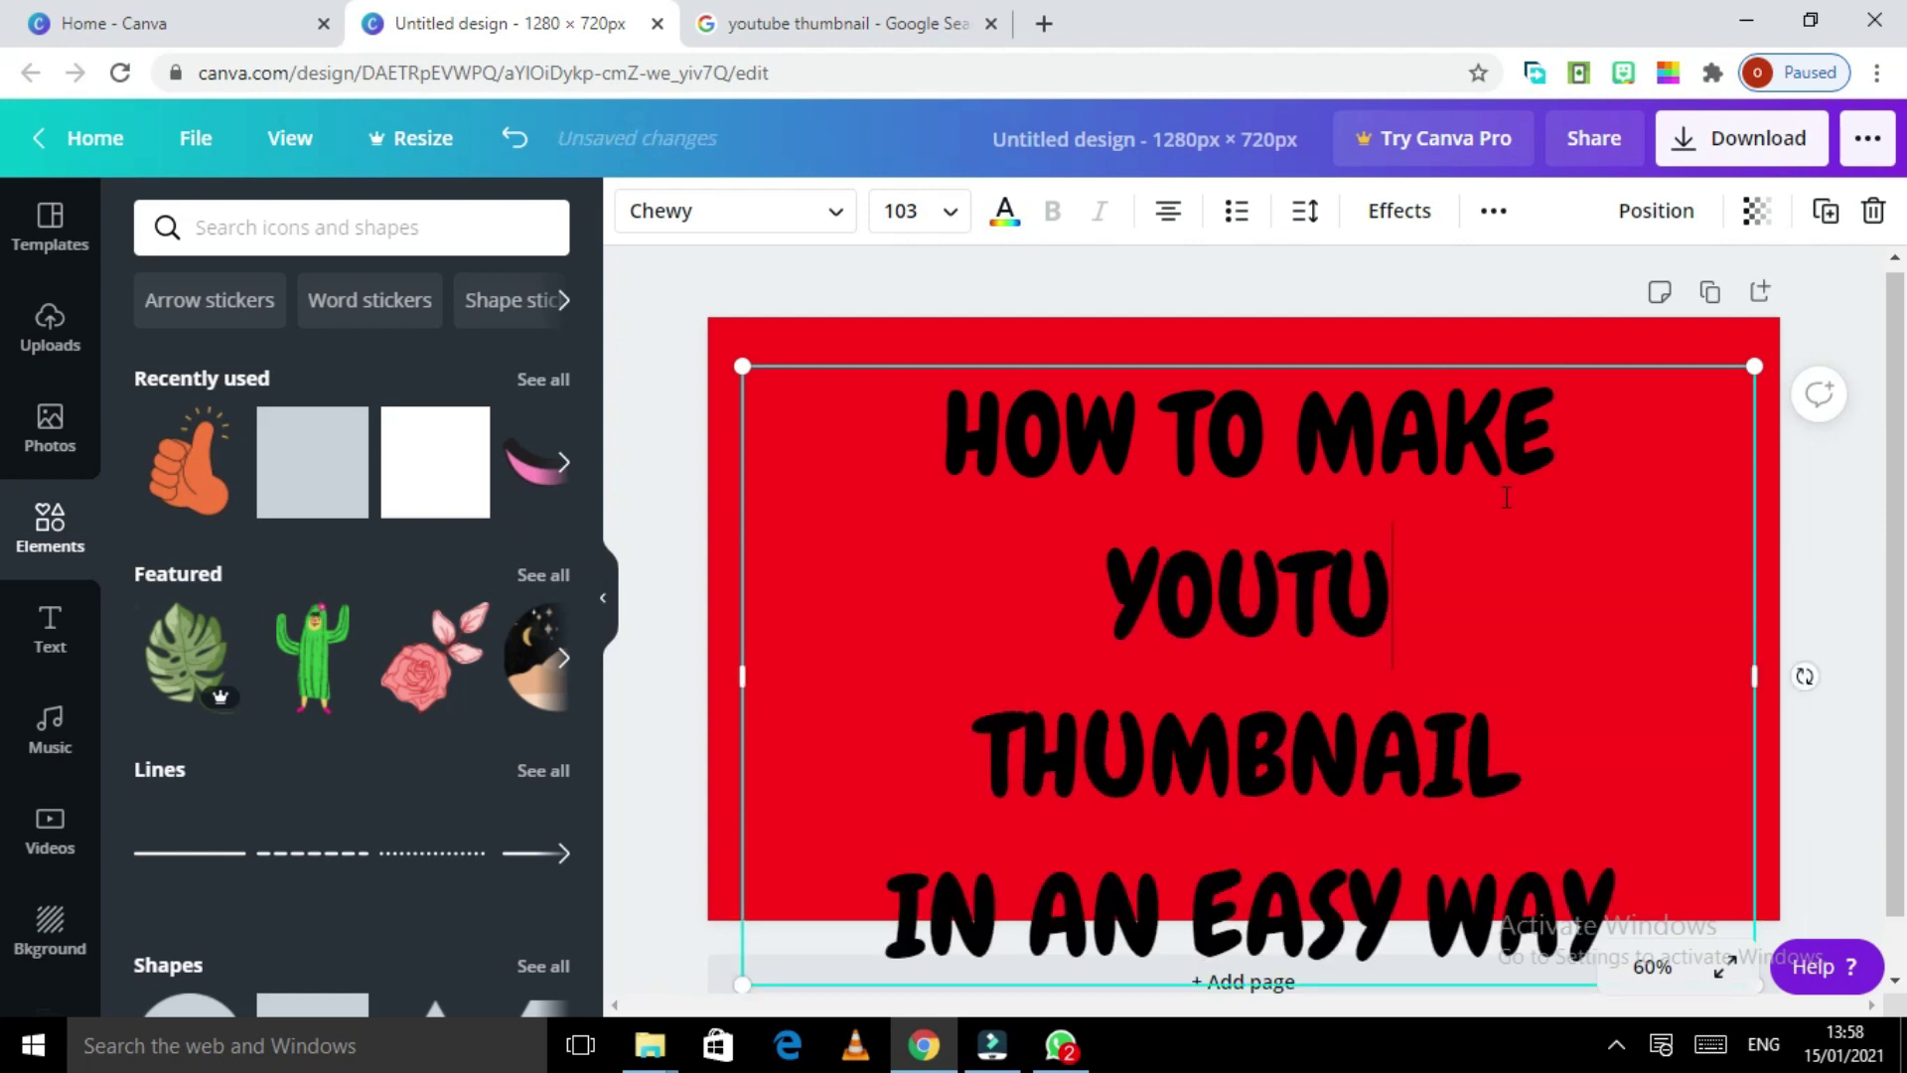
{"action": "type", "text": "VE"}
{"action": "key", "text": "BackSpace"}
{"action": "key", "text": "BackSpace"}
{"action": "type", "text": "BE"}
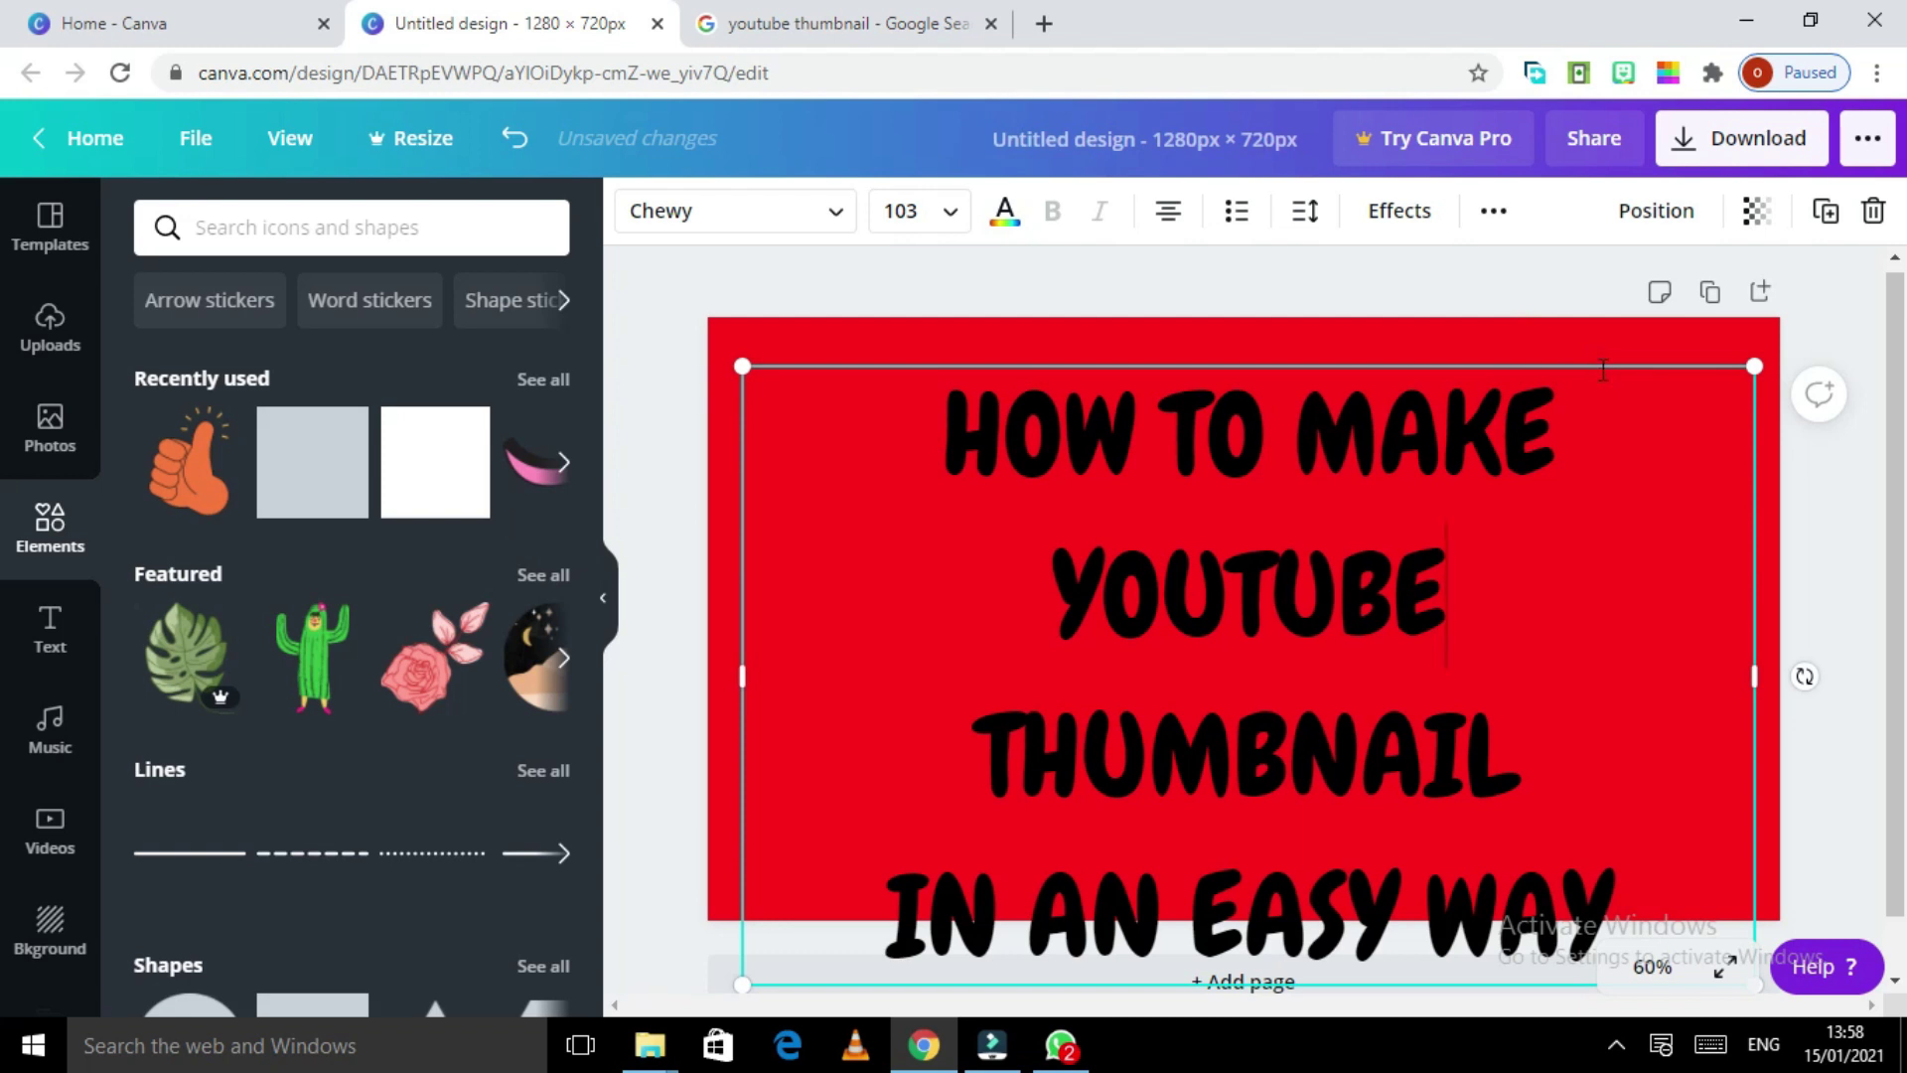
{"action": "left_click_drag", "start_coordinate": [1599, 366], "coordinate": [1597, 319]}
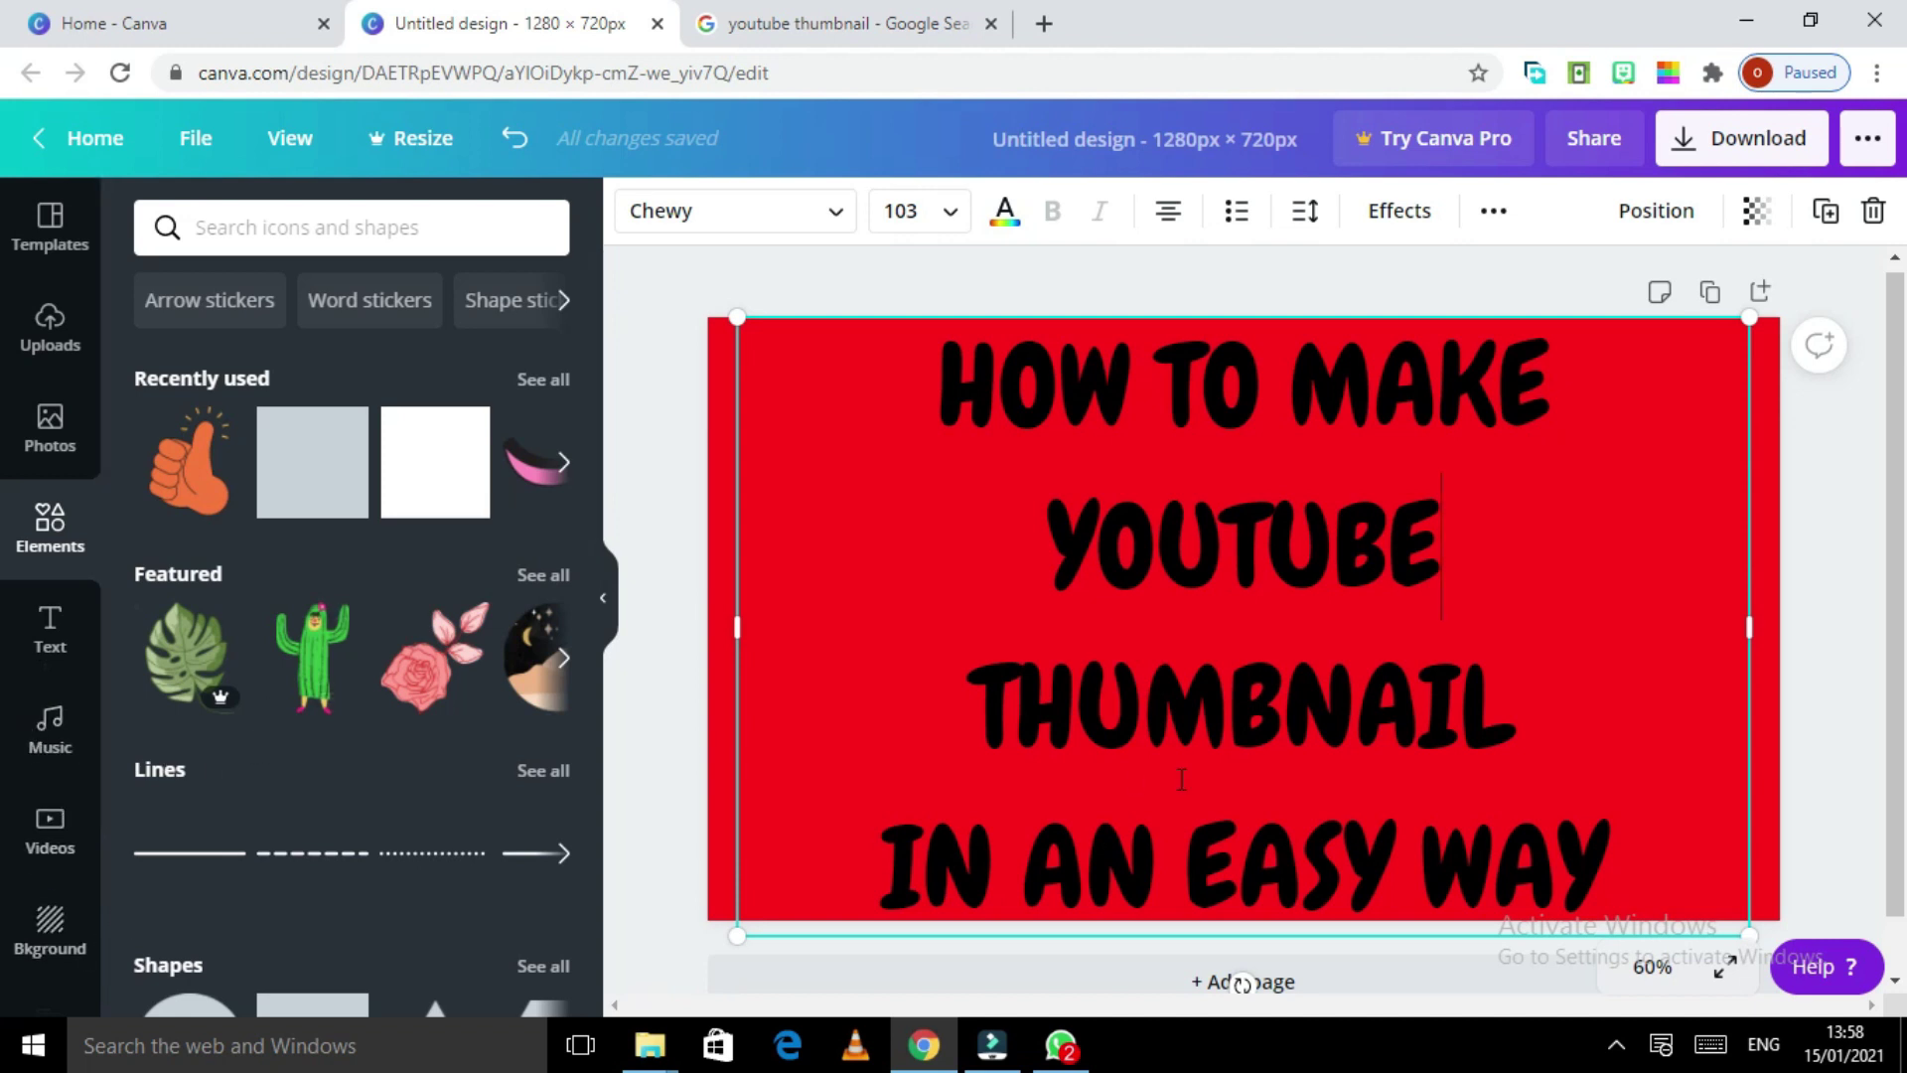
Step: Select the HOW TO MAKE line of the title text
{"action": "left_click", "coordinate": [1225, 692]}
{"action": "double_click", "coordinate": [1225, 692]}
{"action": "left_click_drag", "start_coordinate": [951, 373], "coordinate": [1586, 388]}
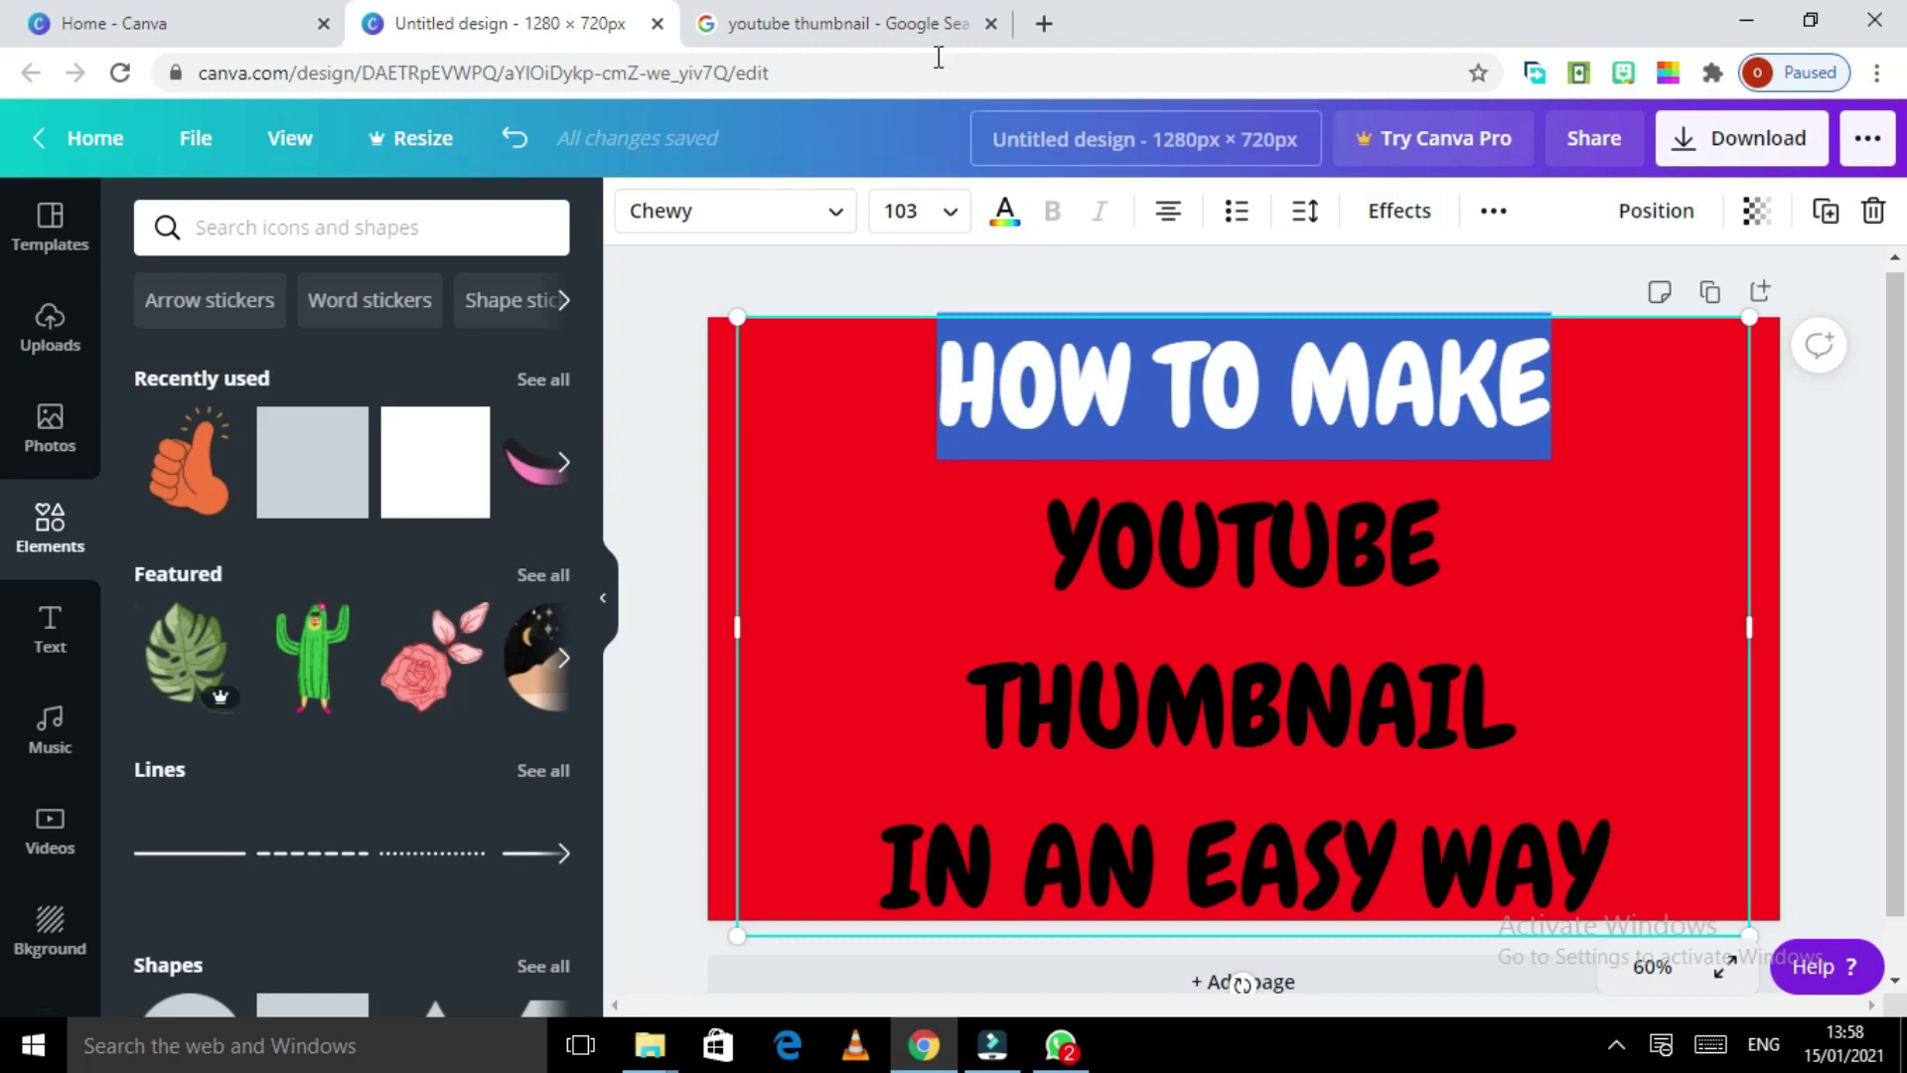
{"action": "left_click", "coordinate": [1546, 636]}
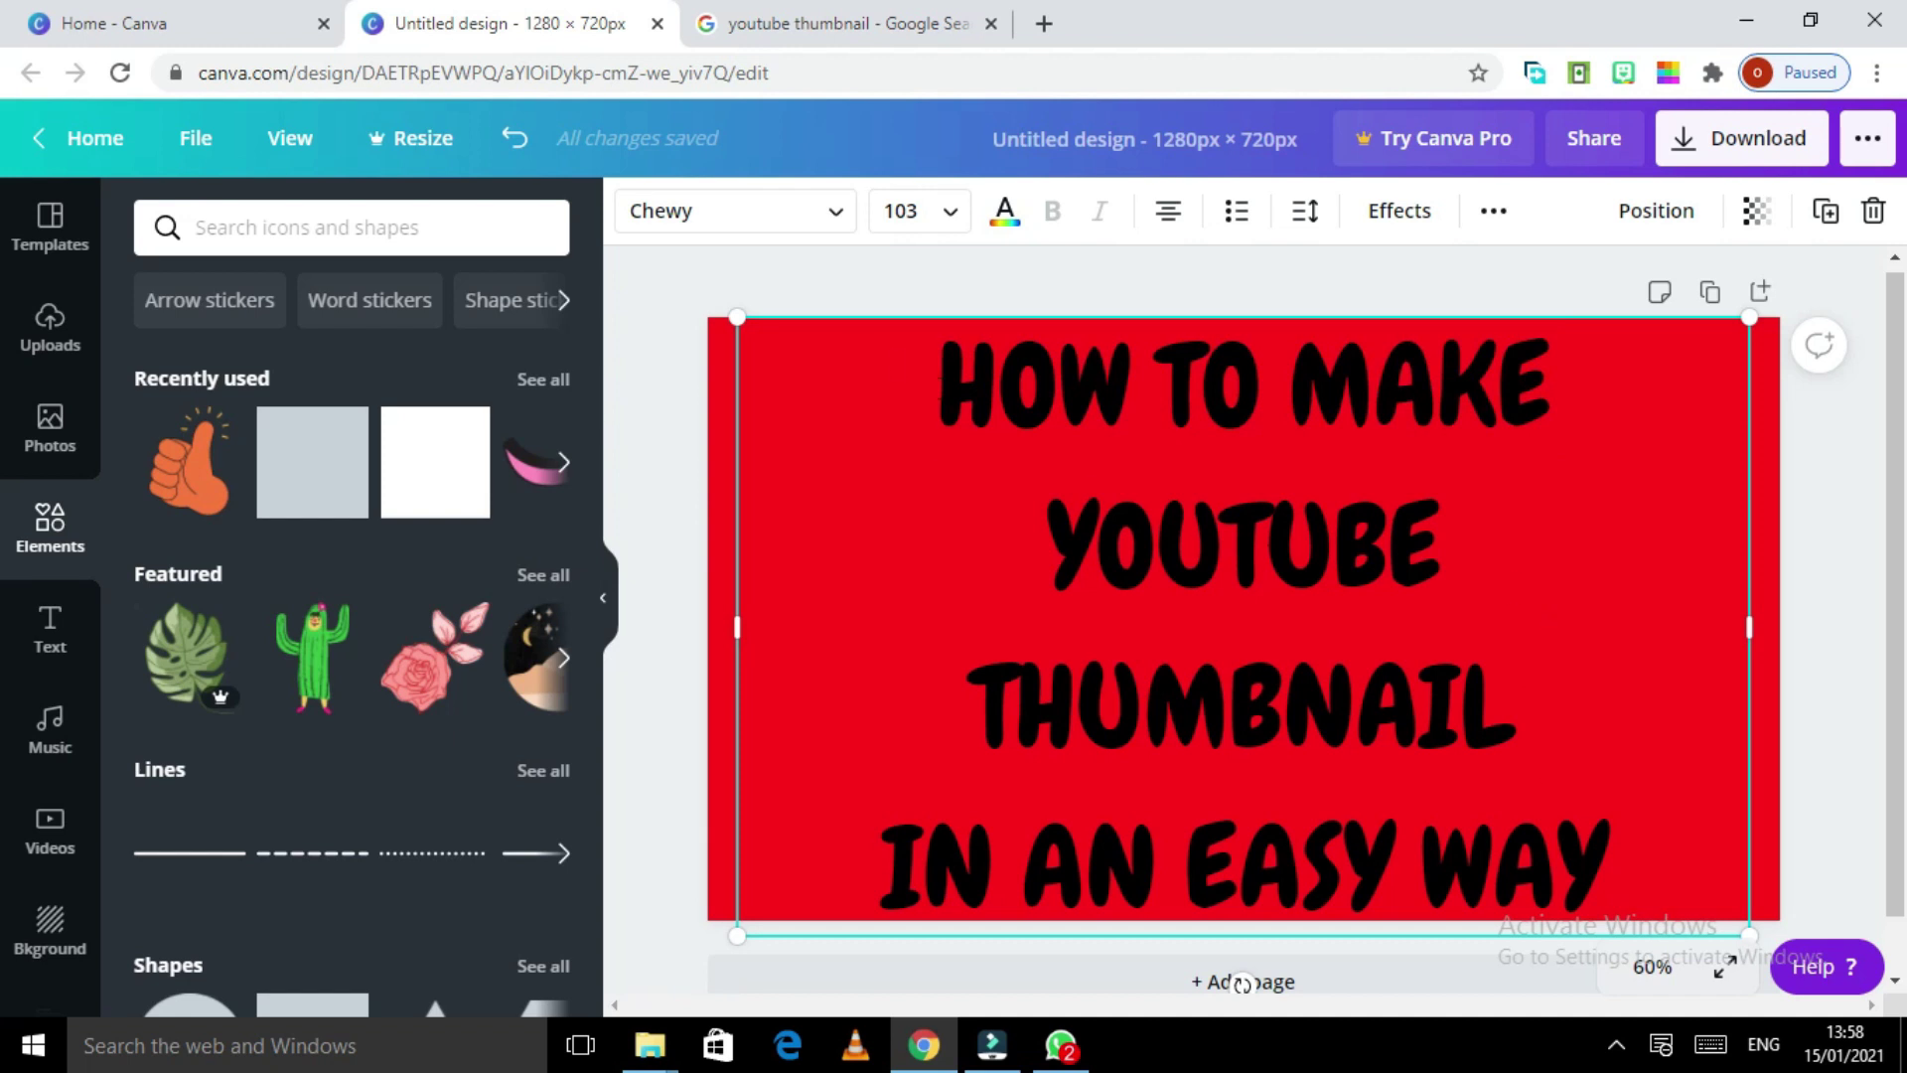
{"action": "left_click_drag", "start_coordinate": [938, 387], "coordinate": [1554, 393]}
{"action": "left_click", "coordinate": [1544, 478]}
{"action": "left_click_drag", "start_coordinate": [939, 387], "coordinate": [1626, 395]}
{"action": "mouse_move", "coordinate": [312, 462]}
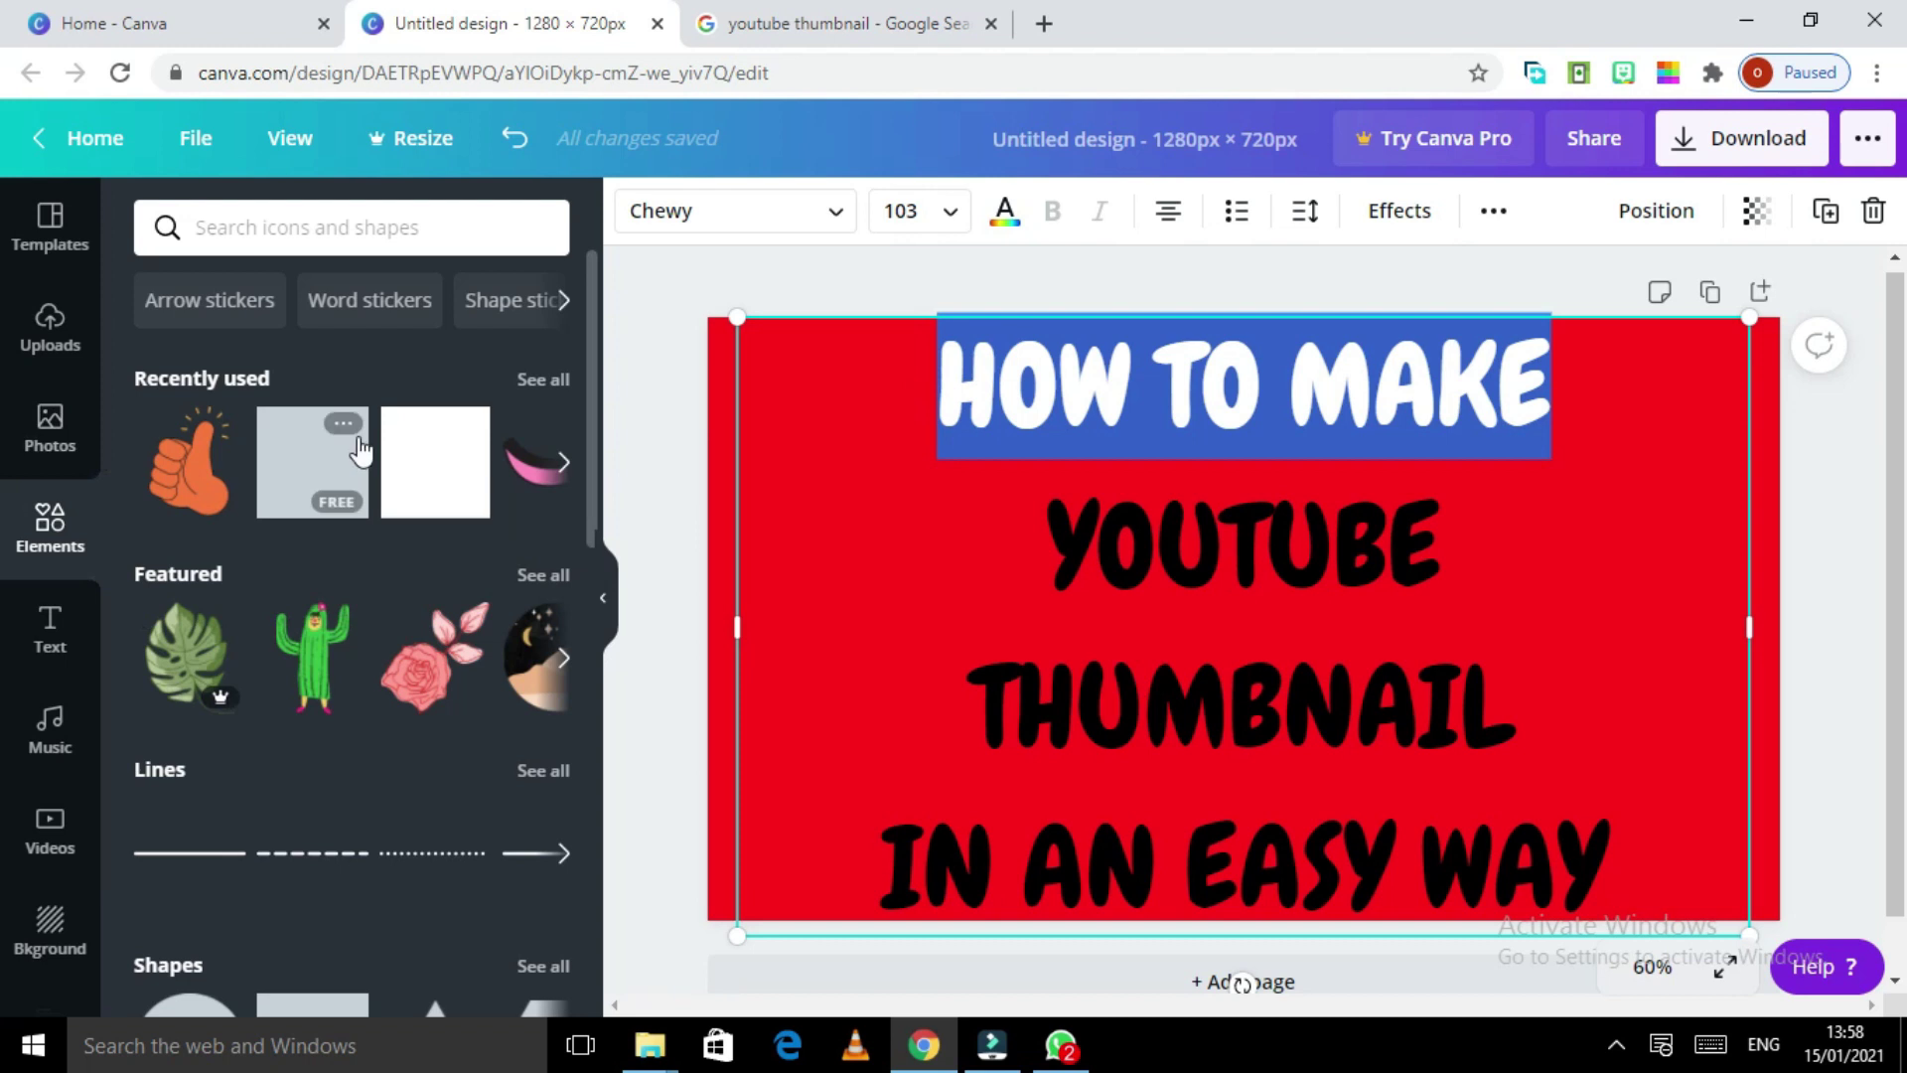
Step: Add a white frame from Recently used twice, deleting it each time
{"action": "left_click", "coordinate": [419, 501]}
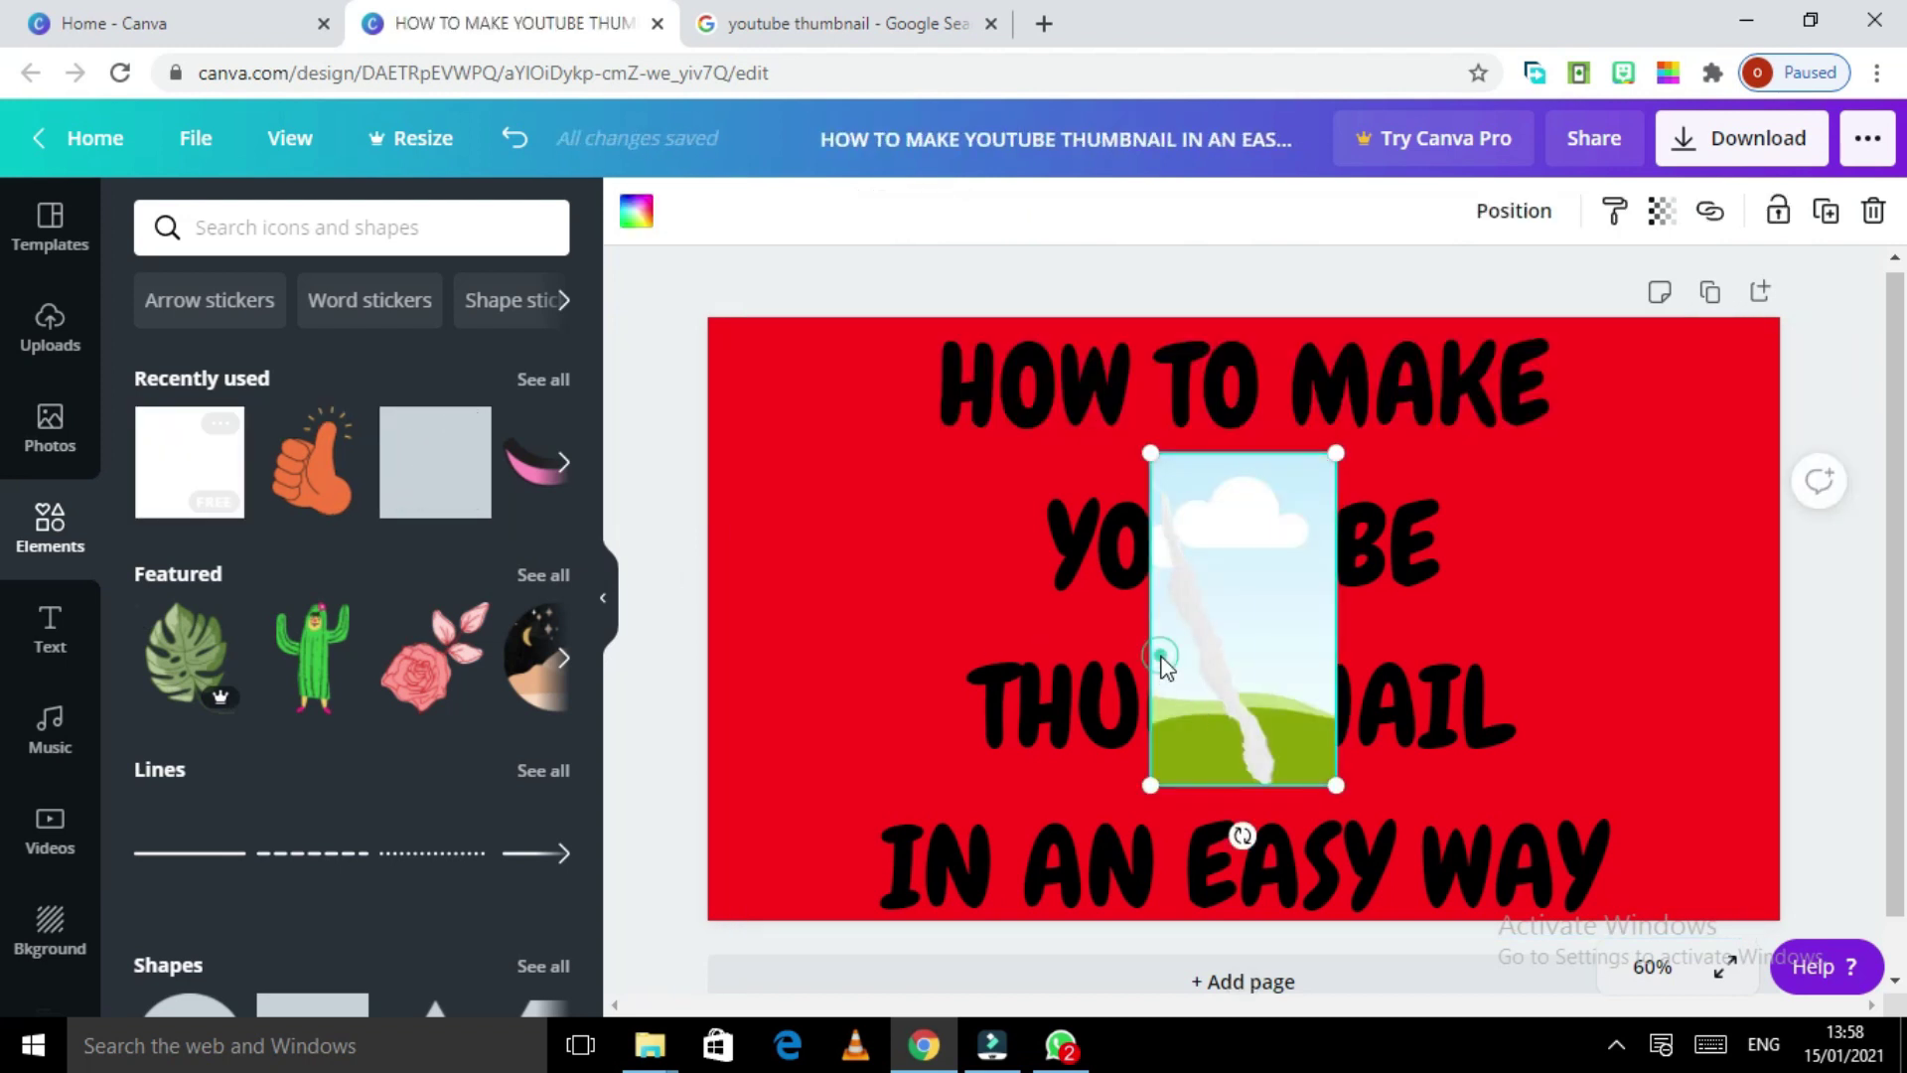
{"action": "key", "text": "Delete"}
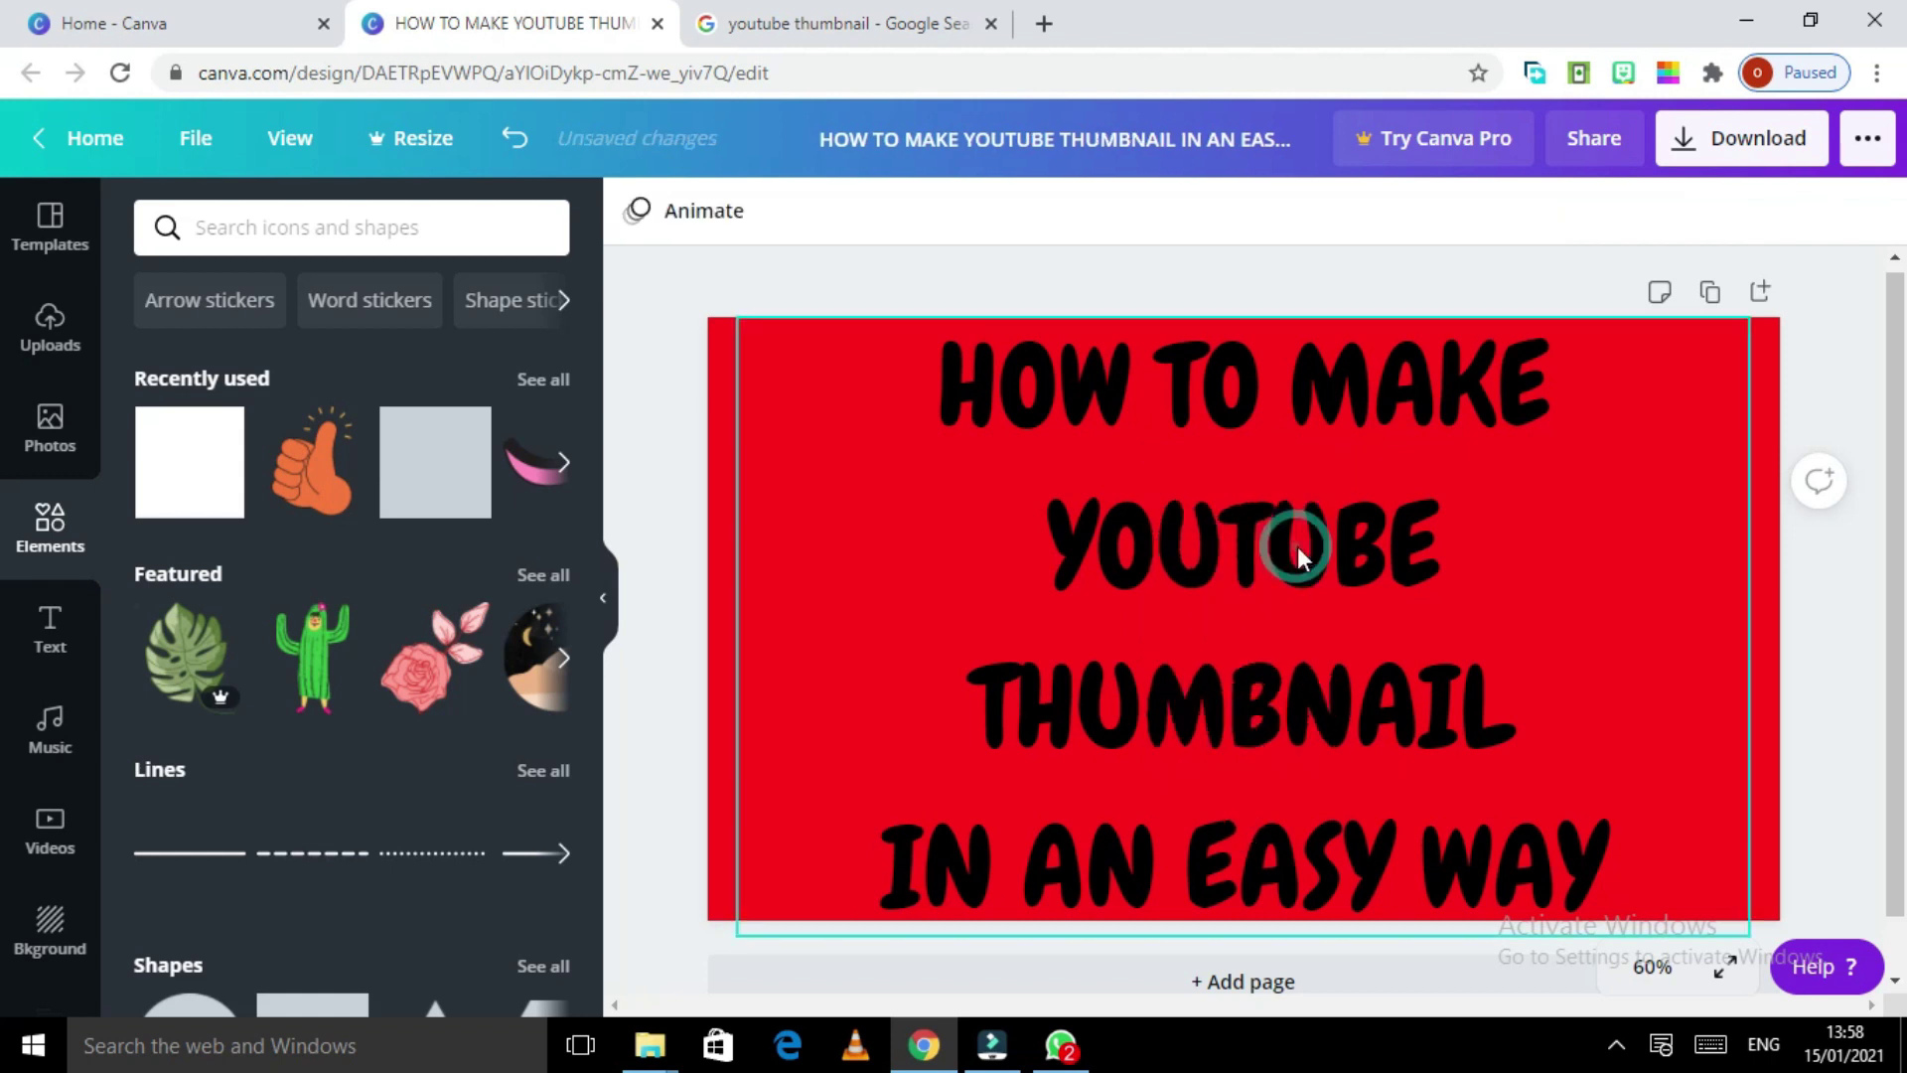
{"action": "left_click", "coordinate": [178, 480]}
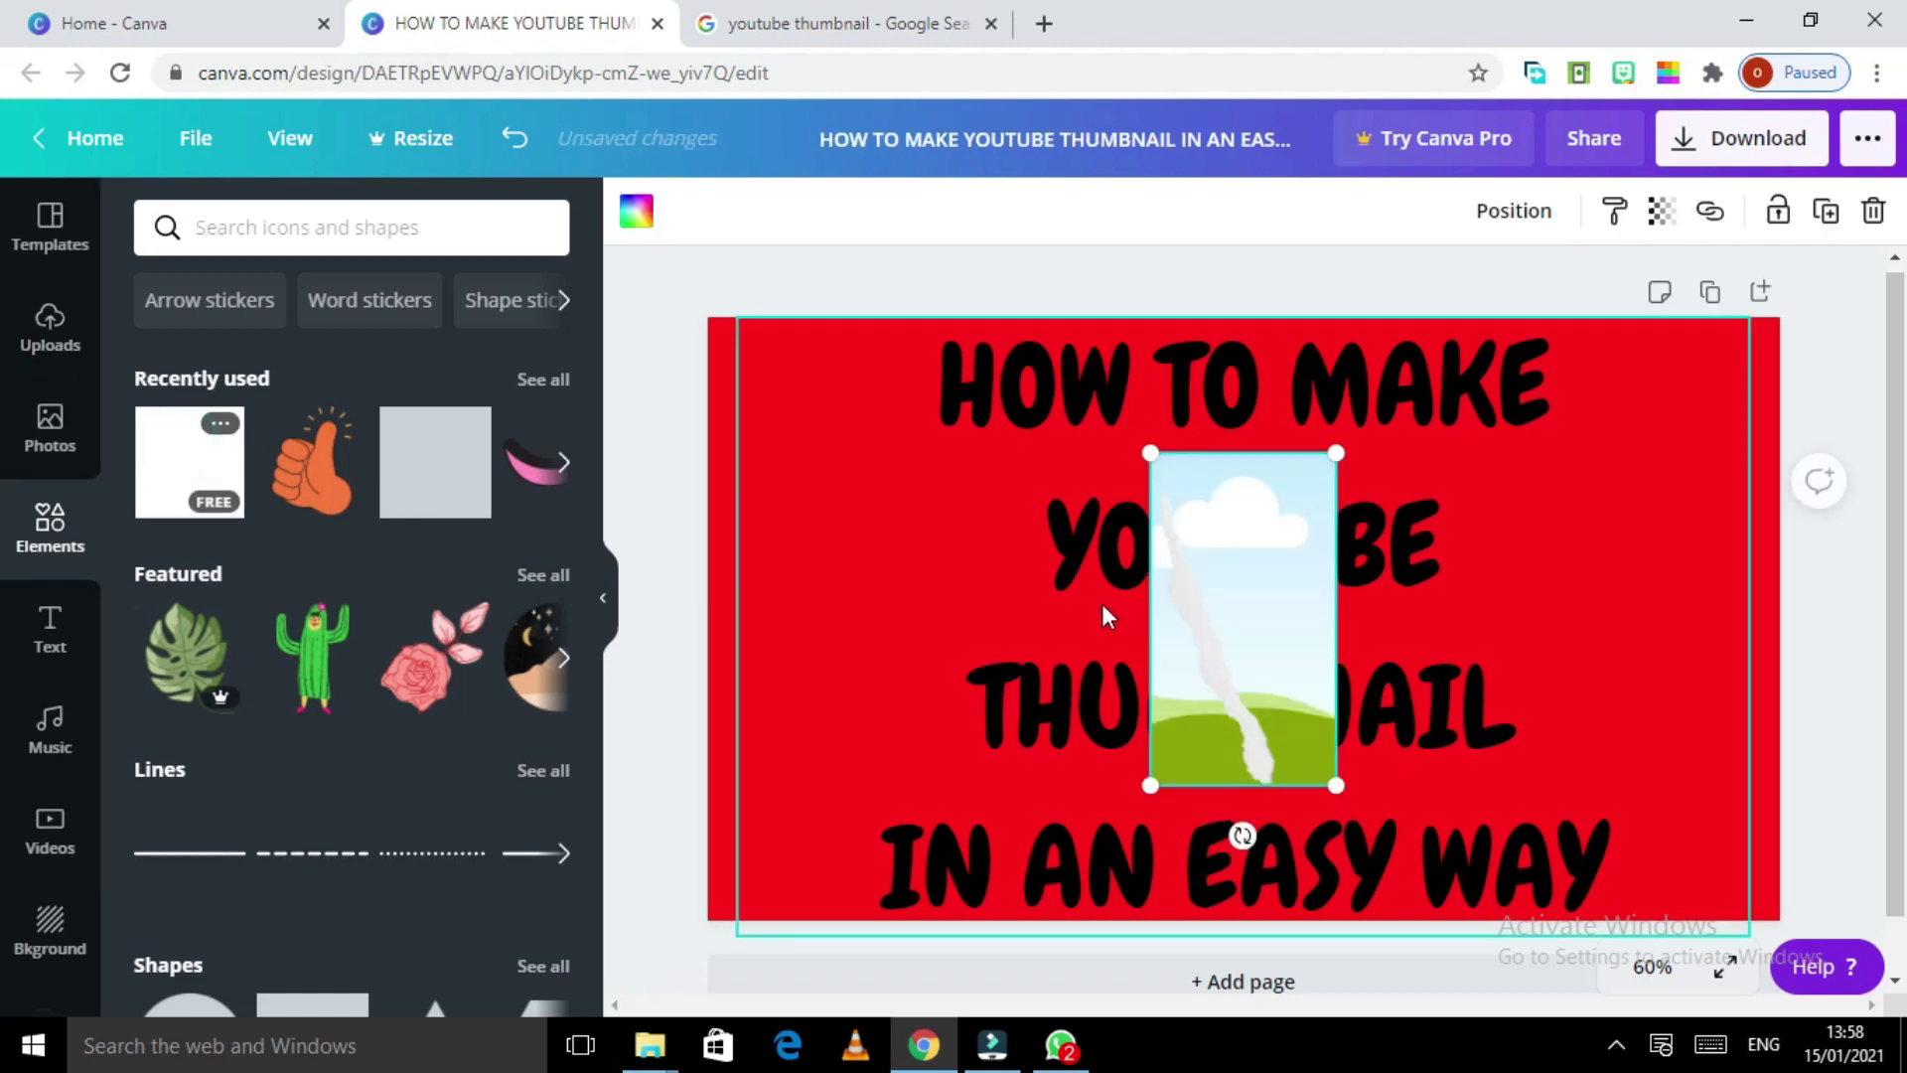
{"action": "key", "text": "Delete"}
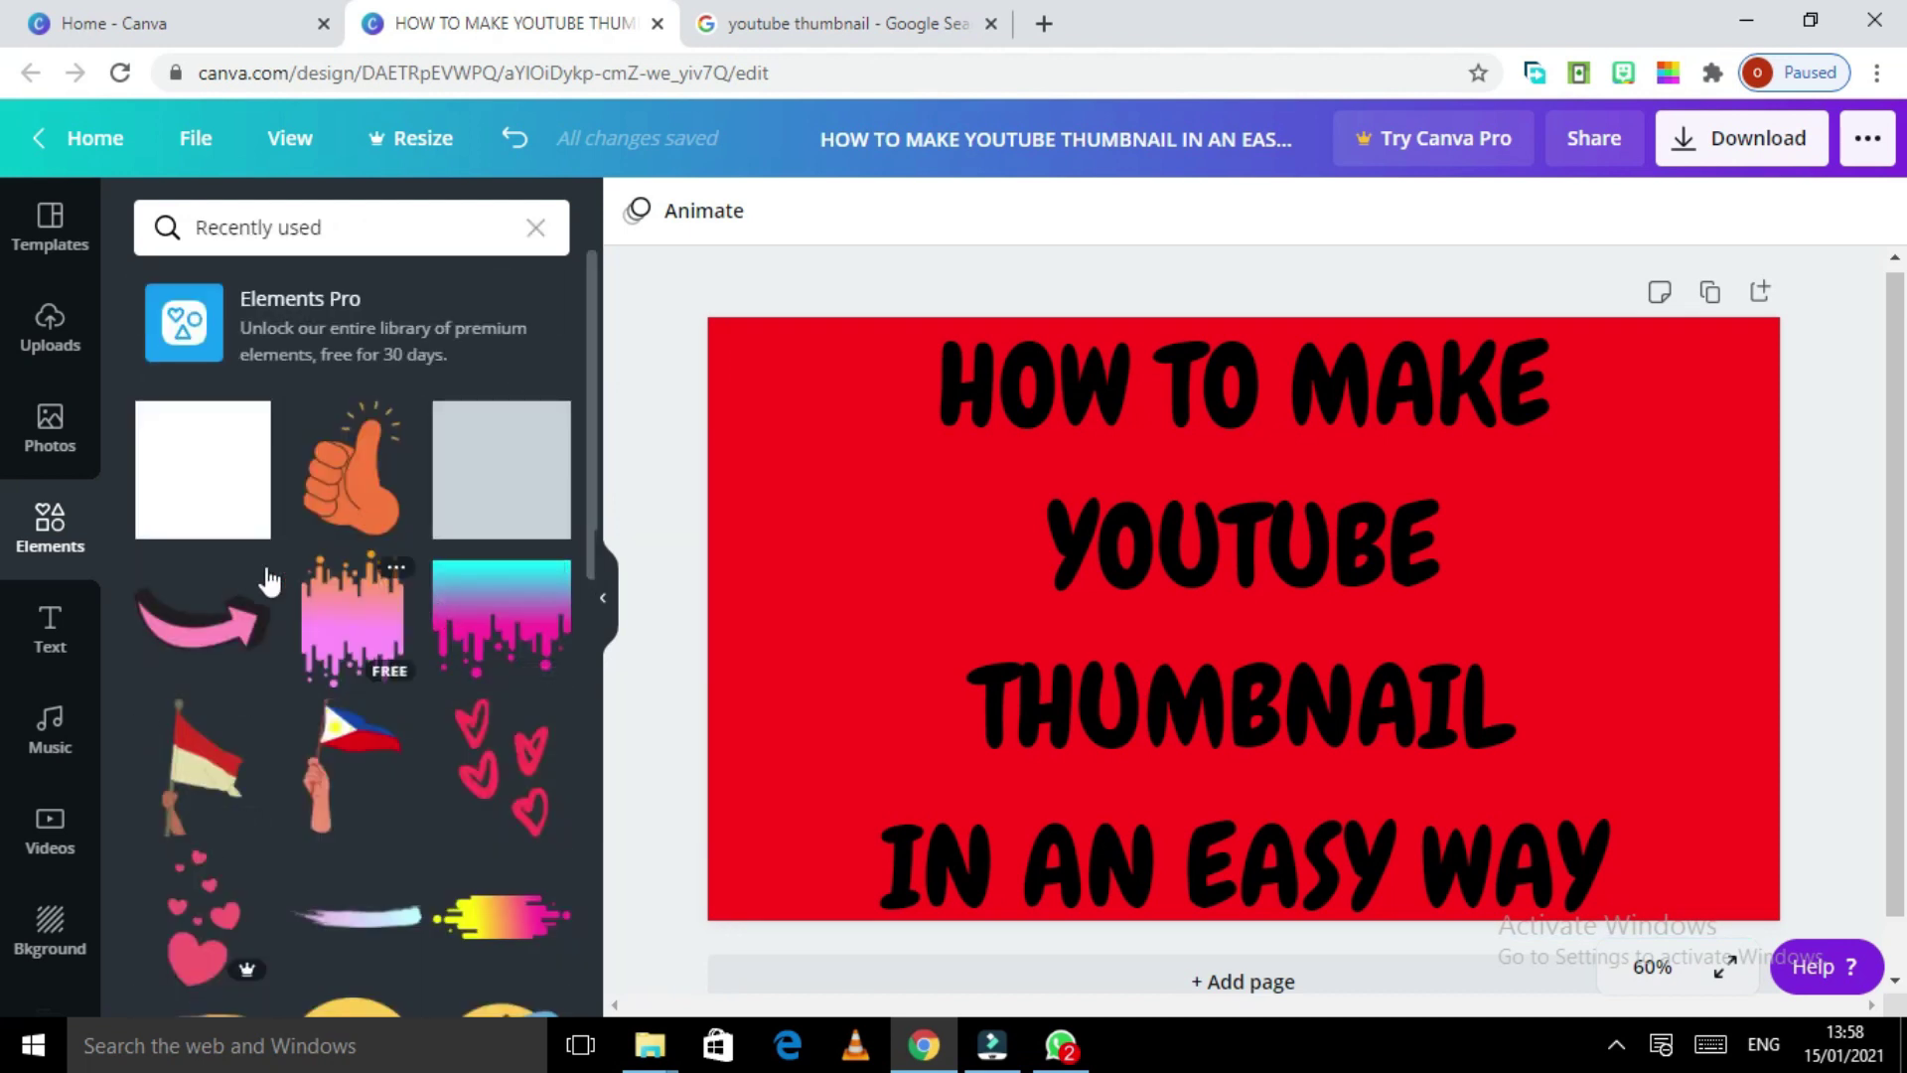
Step: Browse Recently used elements, try the sky-and-grass image, then delete it
{"action": "scroll", "coordinate": [510, 641], "scroll_direction": "down", "scroll_amount": 2}
{"action": "scroll", "coordinate": [517, 635], "scroll_direction": "down", "scroll_amount": 4}
{"action": "scroll", "coordinate": [535, 631], "scroll_direction": "down", "scroll_amount": 1}
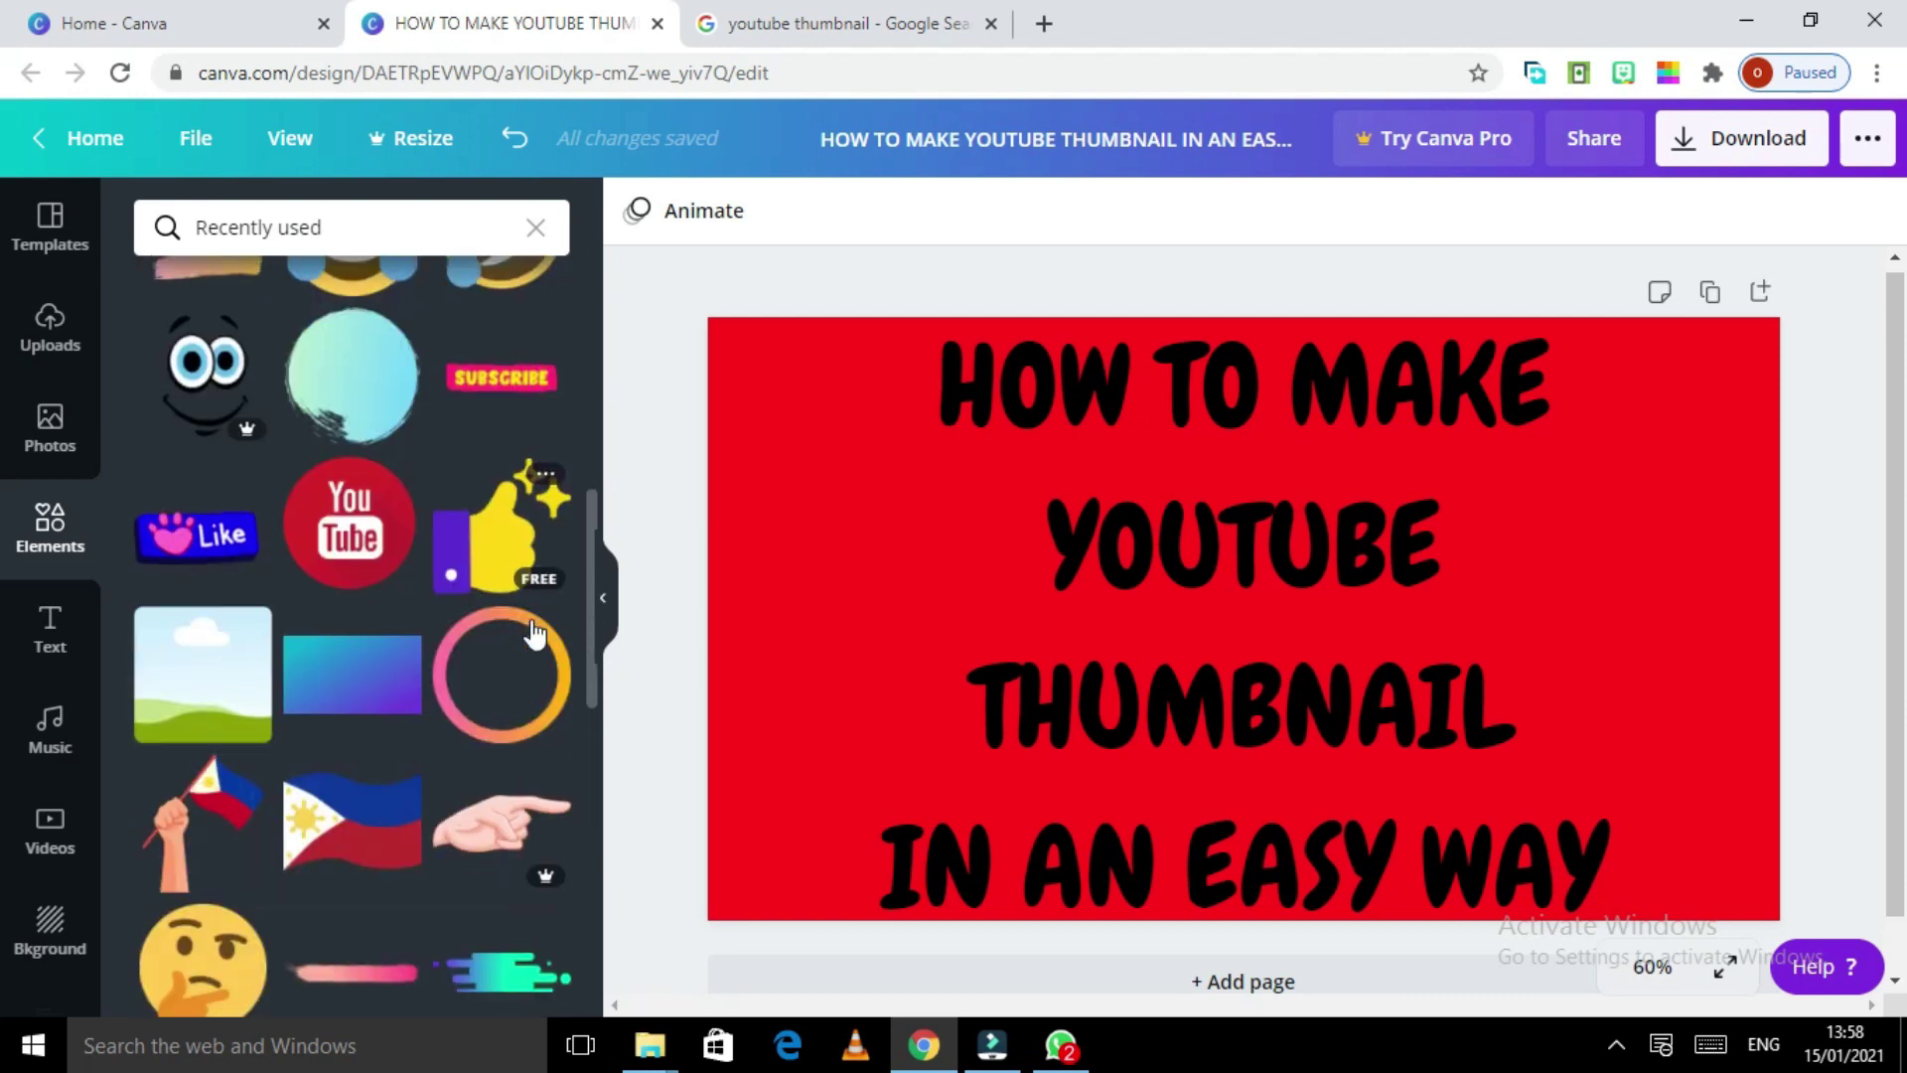
{"action": "scroll", "coordinate": [532, 632], "scroll_direction": "down", "scroll_amount": 2}
{"action": "scroll", "coordinate": [531, 633], "scroll_direction": "down", "scroll_amount": 3}
{"action": "scroll", "coordinate": [534, 627], "scroll_direction": "up", "scroll_amount": 8}
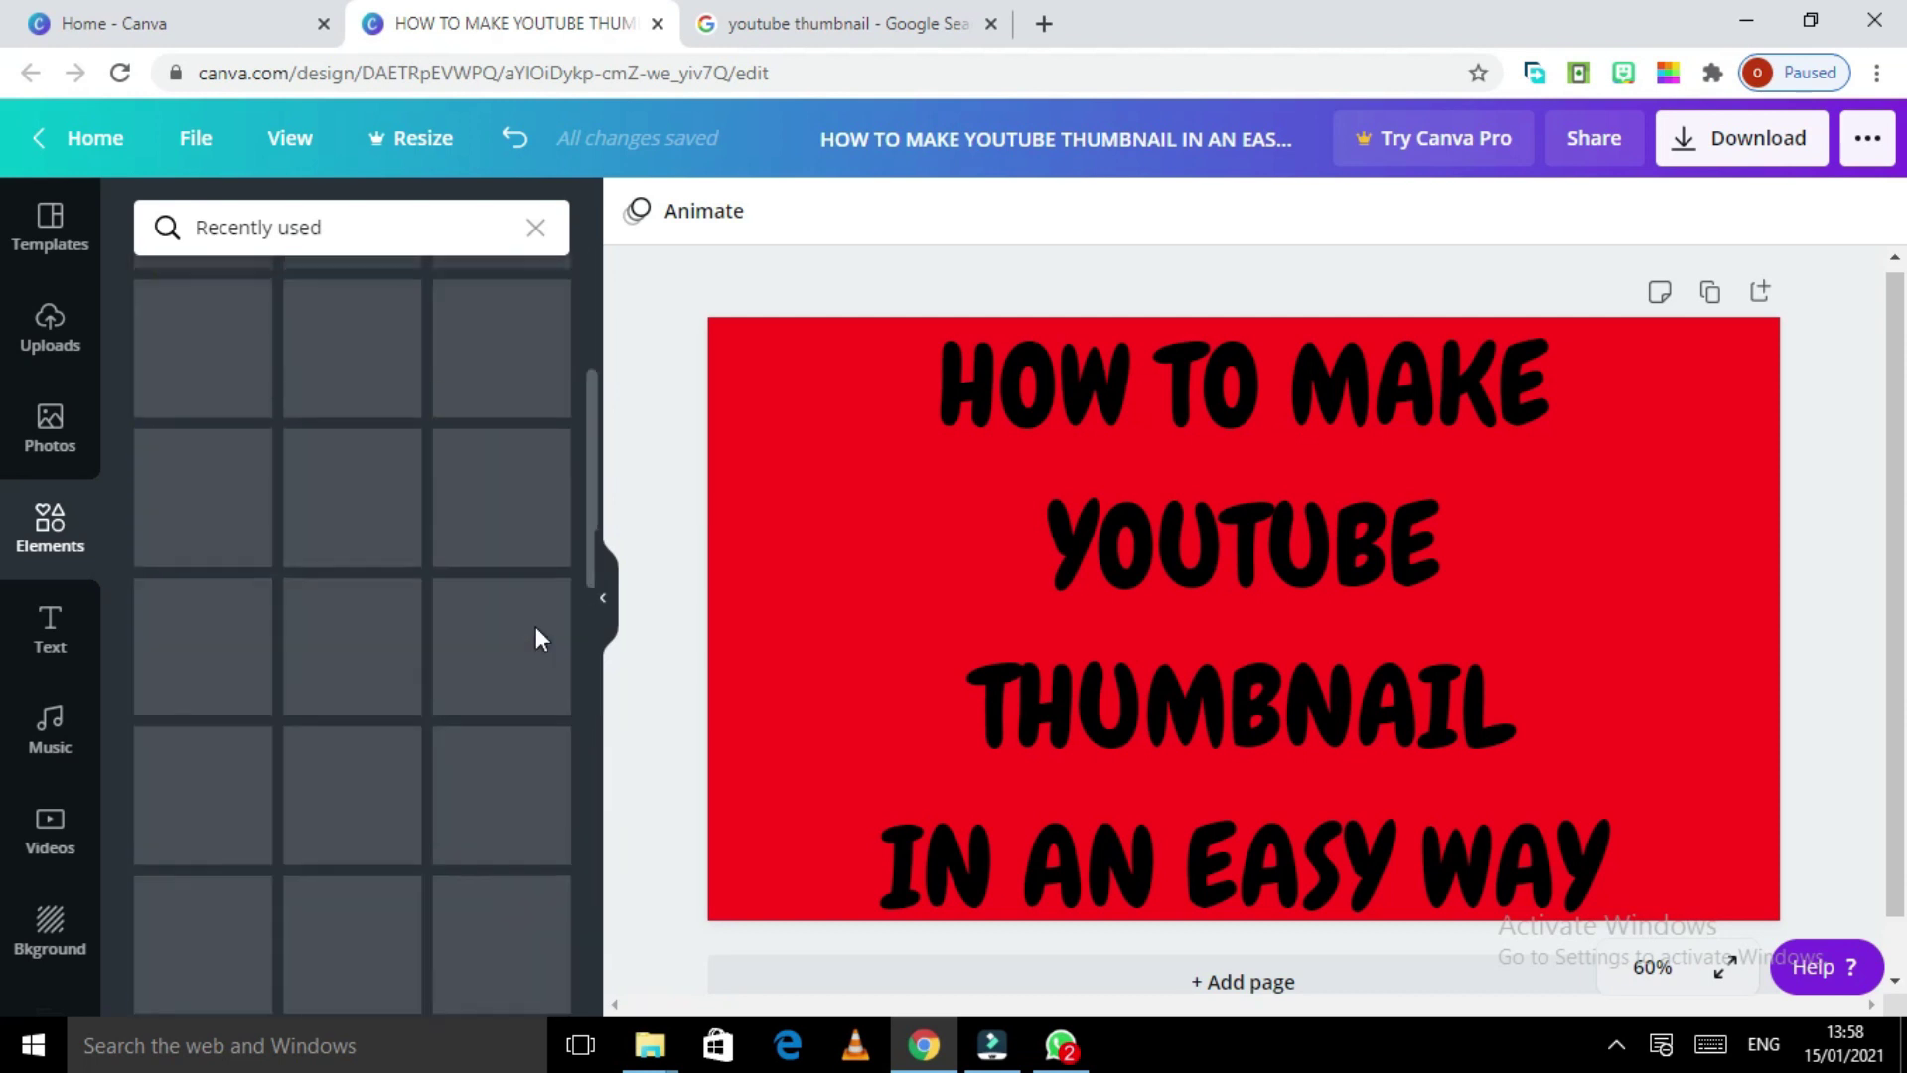
{"action": "scroll", "coordinate": [556, 646], "scroll_direction": "down", "scroll_amount": 4}
{"action": "scroll", "coordinate": [558, 658], "scroll_direction": "down", "scroll_amount": 1}
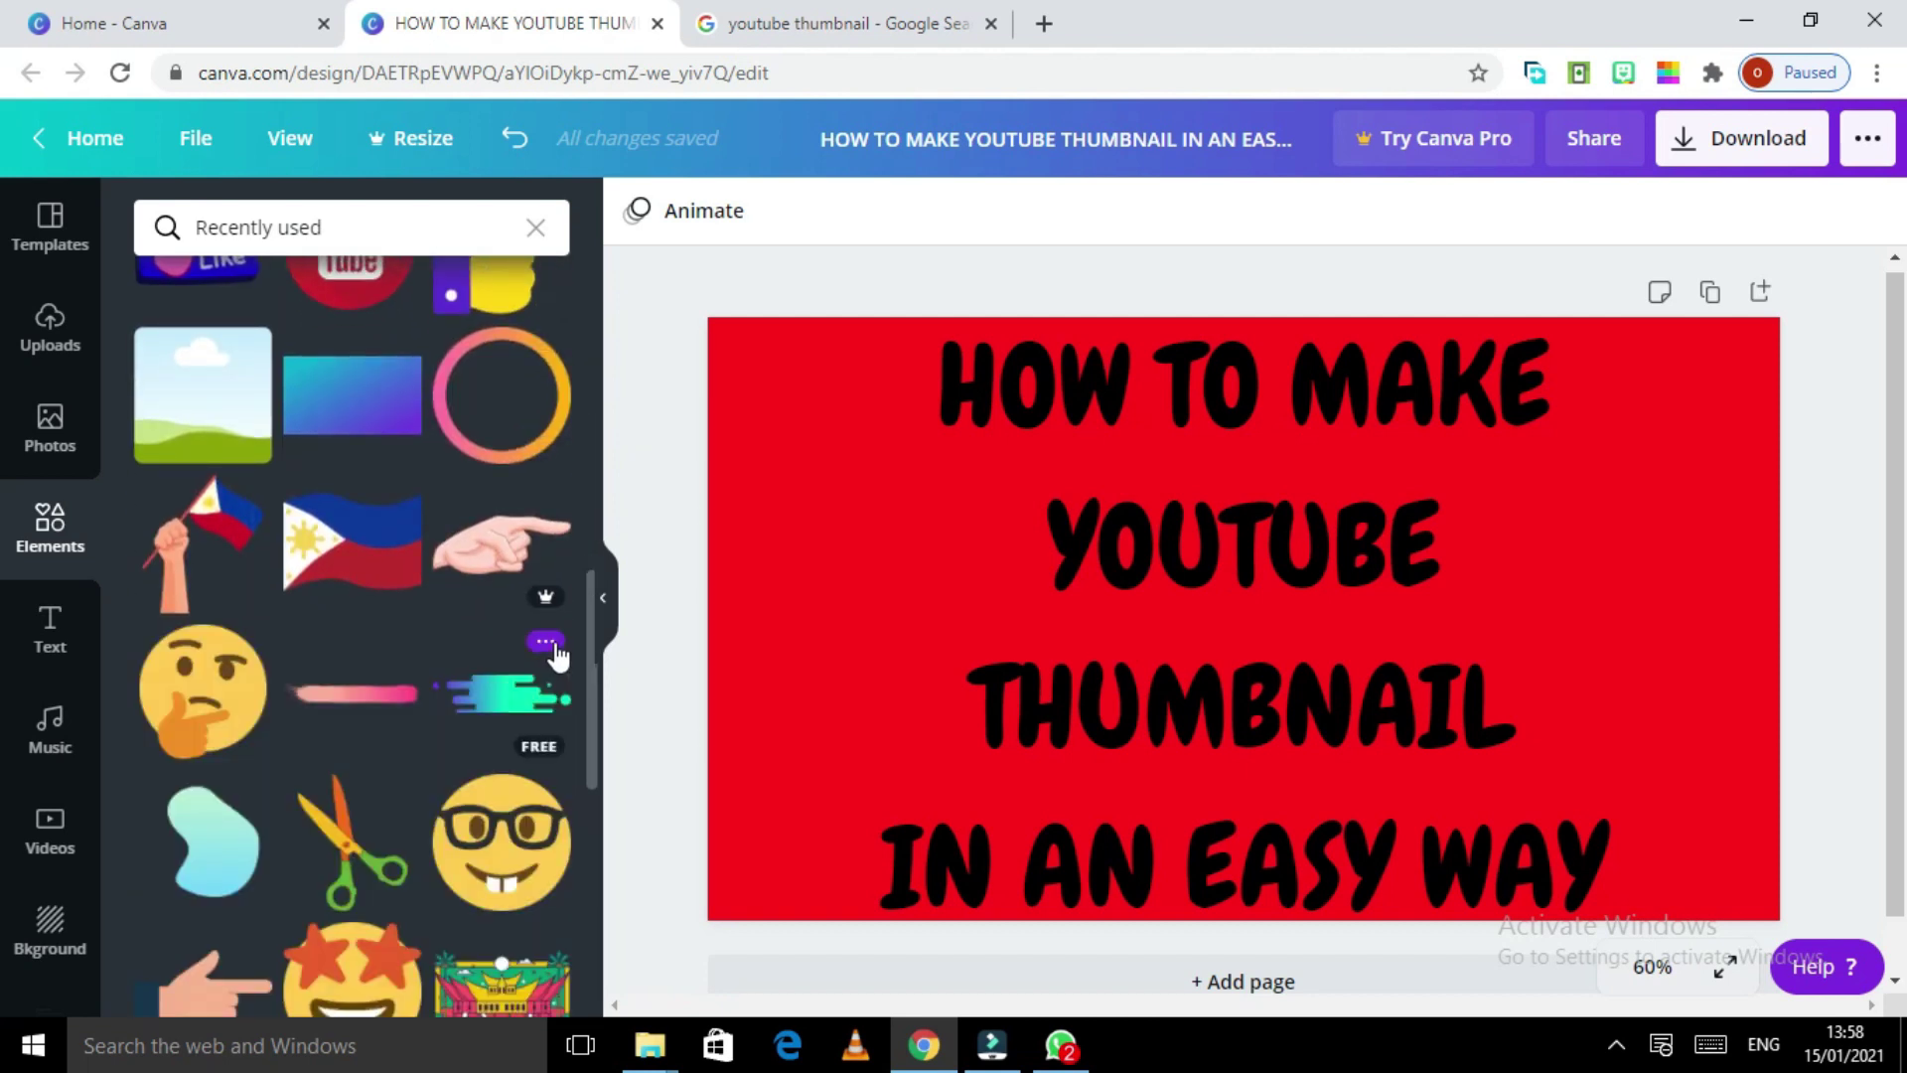
{"action": "scroll", "coordinate": [554, 654], "scroll_direction": "up", "scroll_amount": 4}
{"action": "scroll", "coordinate": [554, 647], "scroll_direction": "up", "scroll_amount": 5}
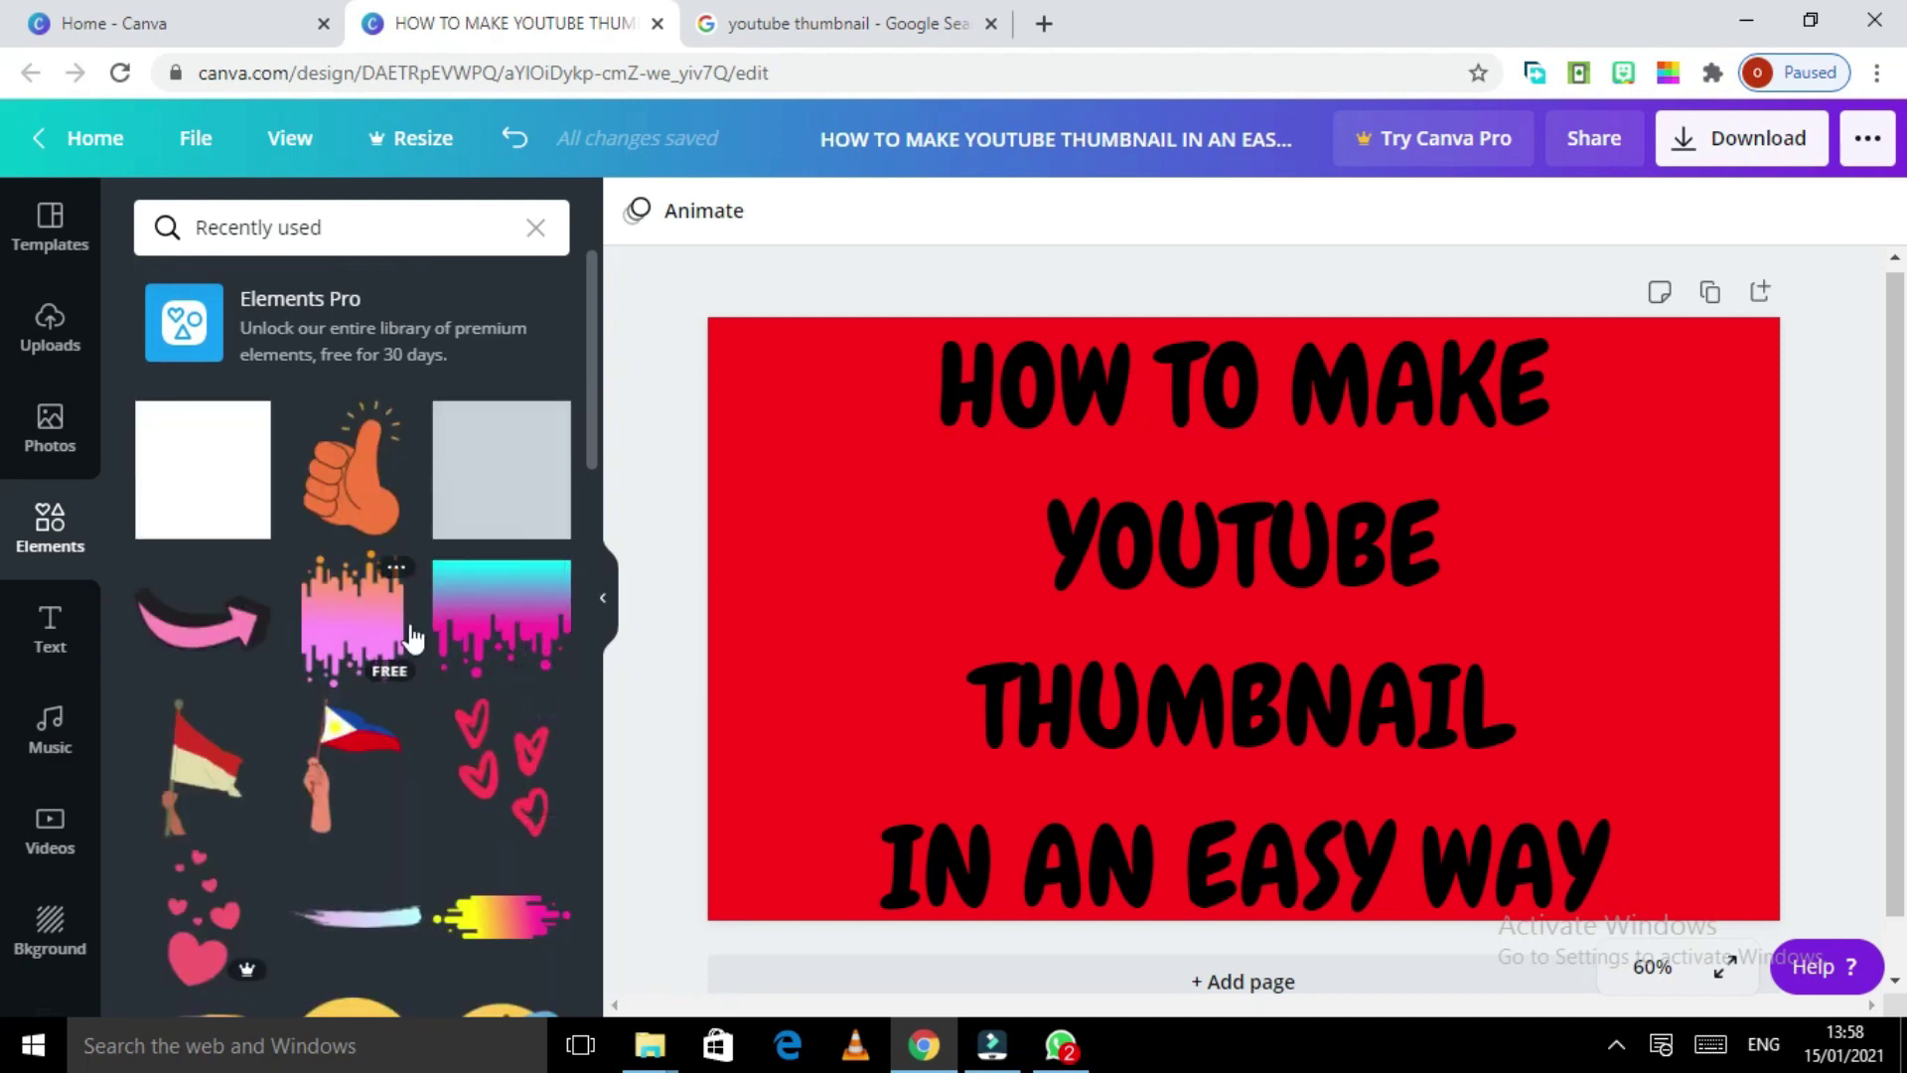
{"action": "scroll", "coordinate": [446, 690], "scroll_direction": "down", "scroll_amount": 2}
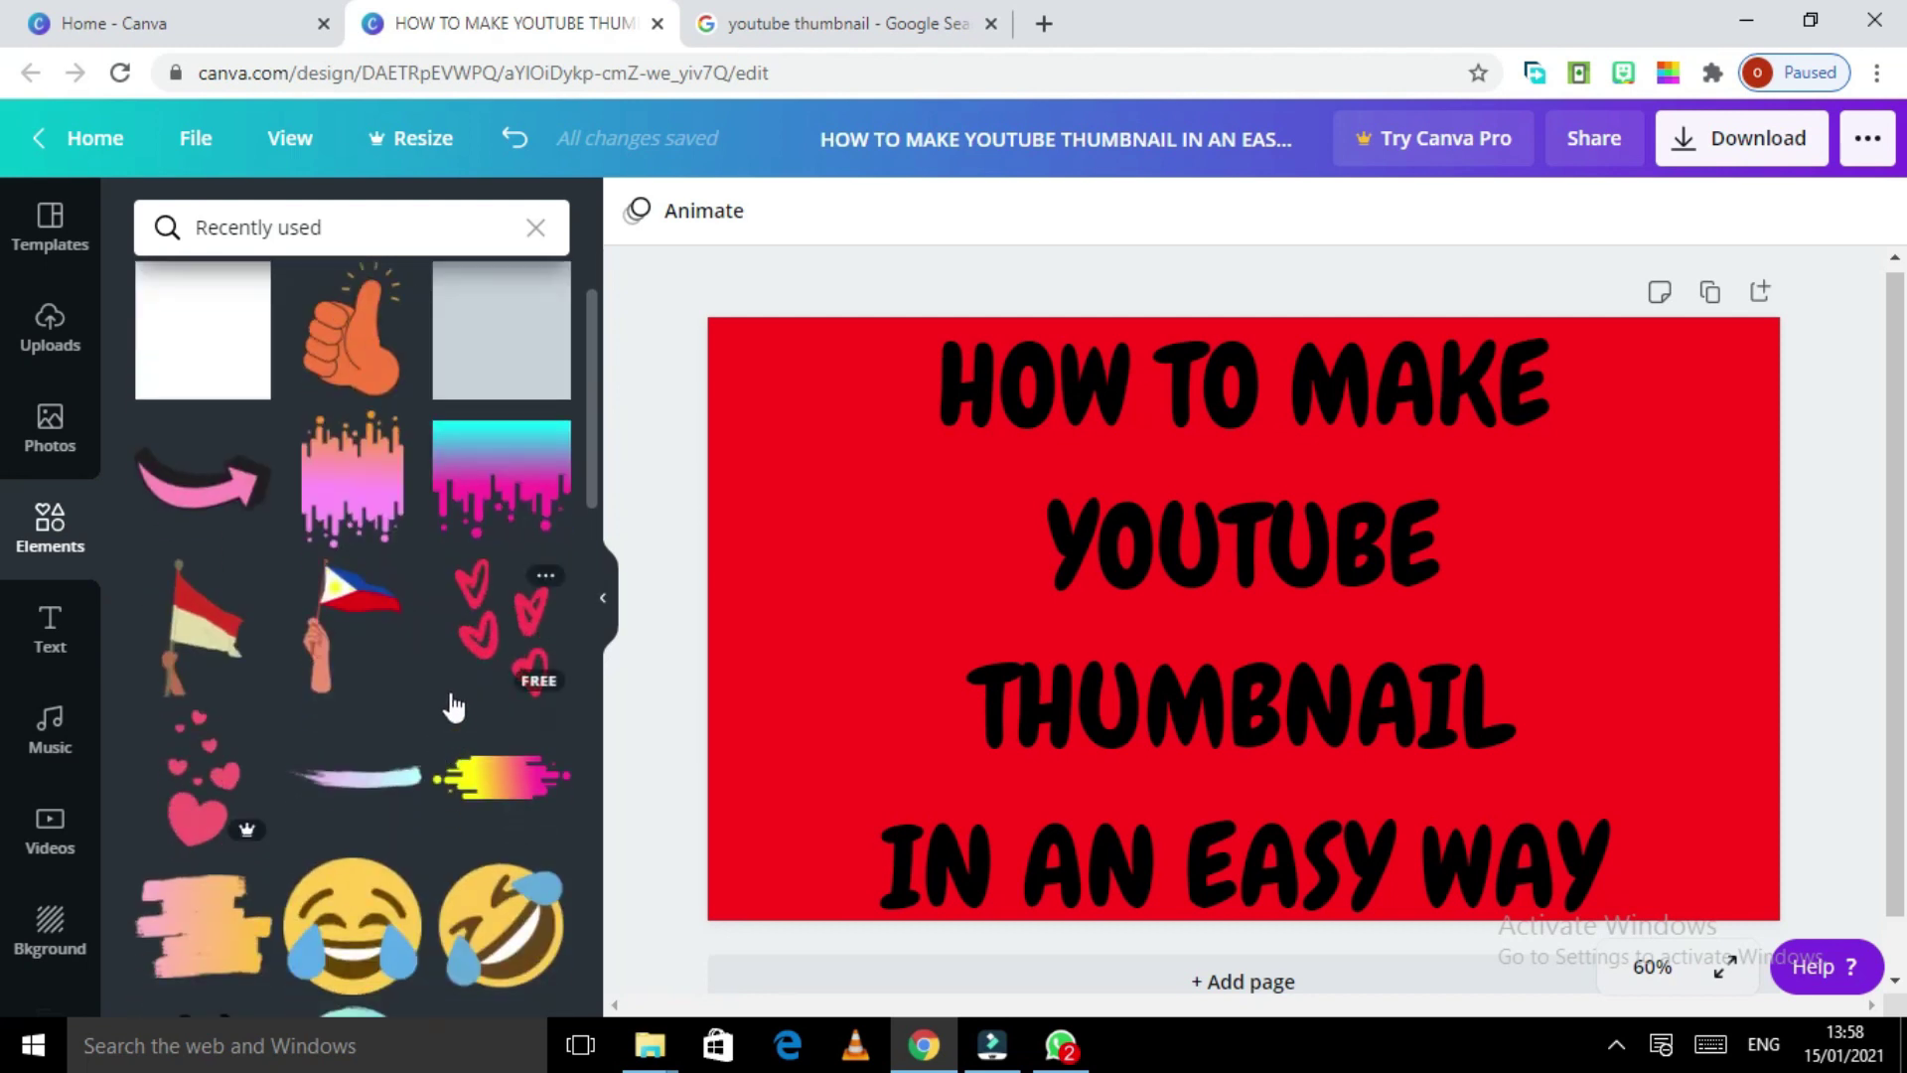
{"action": "scroll", "coordinate": [449, 695], "scroll_direction": "up", "scroll_amount": 2}
{"action": "left_click", "coordinate": [237, 516]}
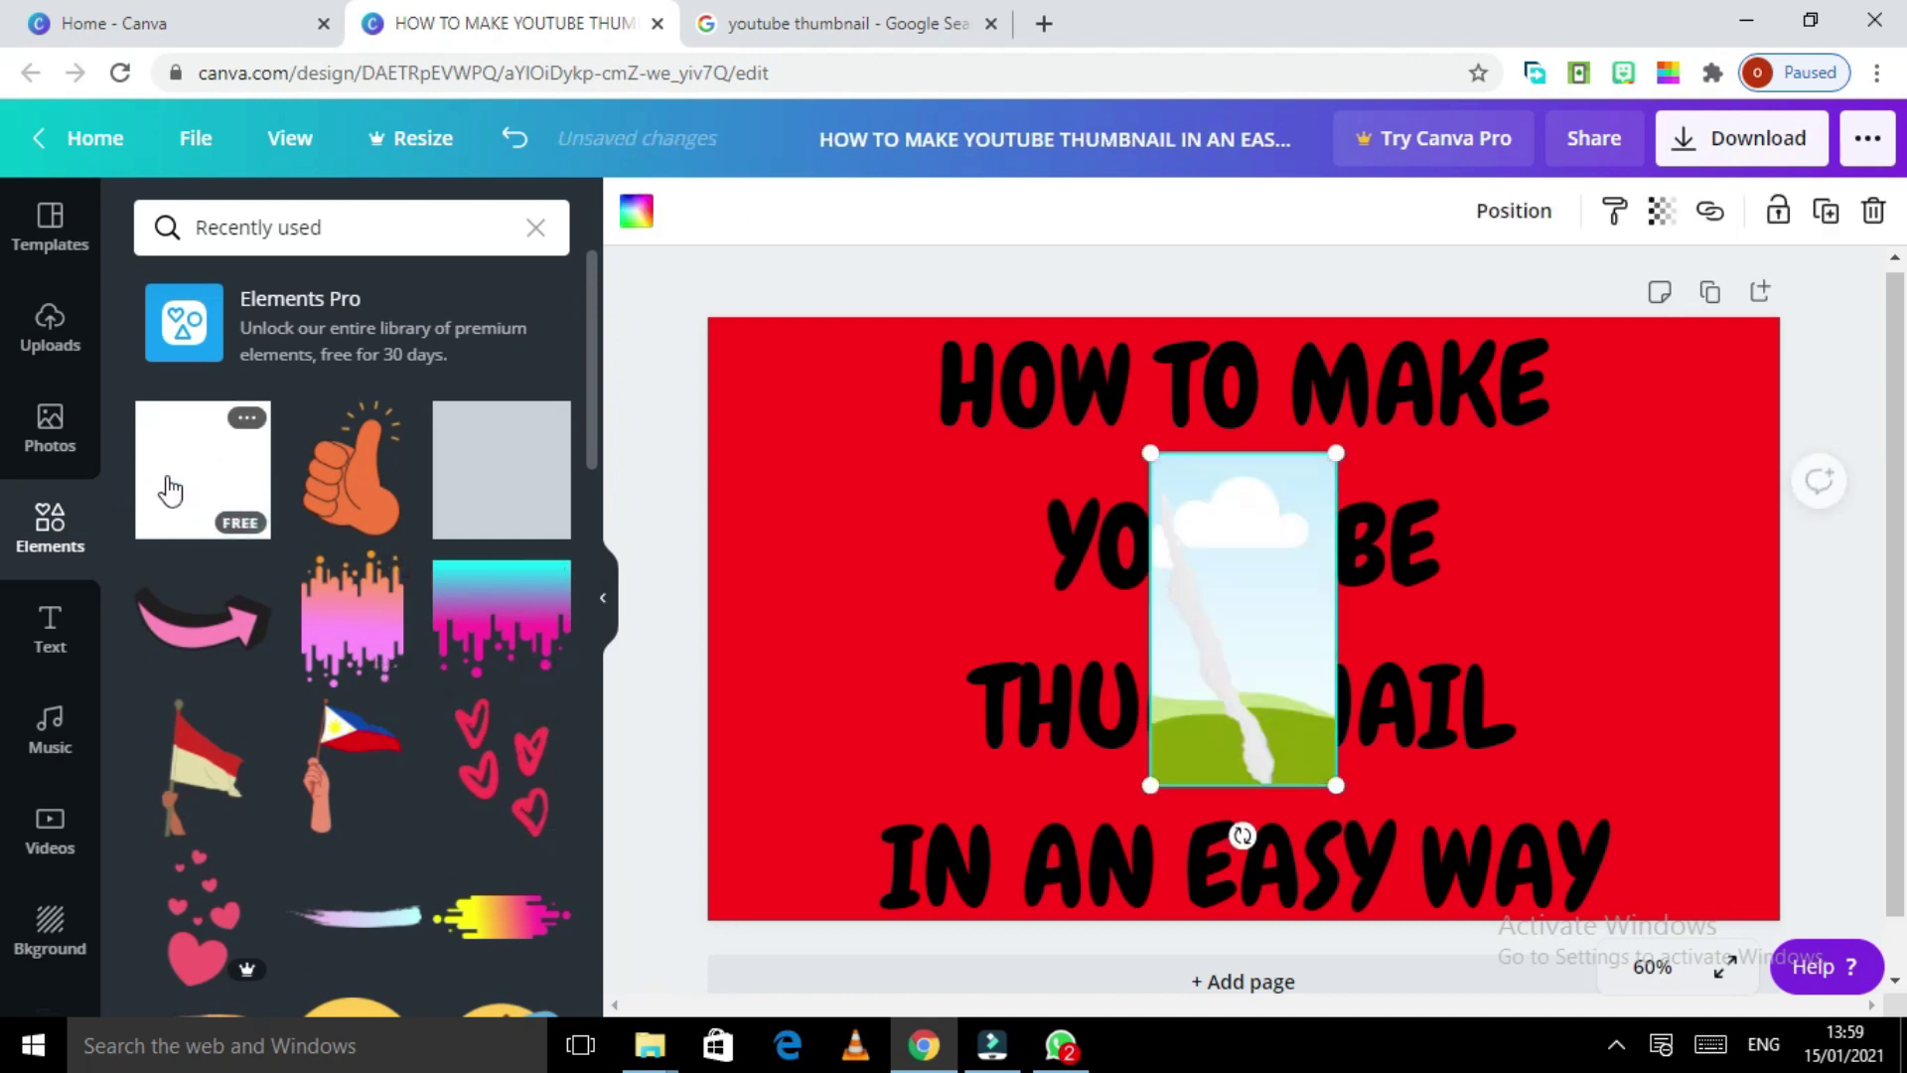
{"action": "key", "text": "Delete"}
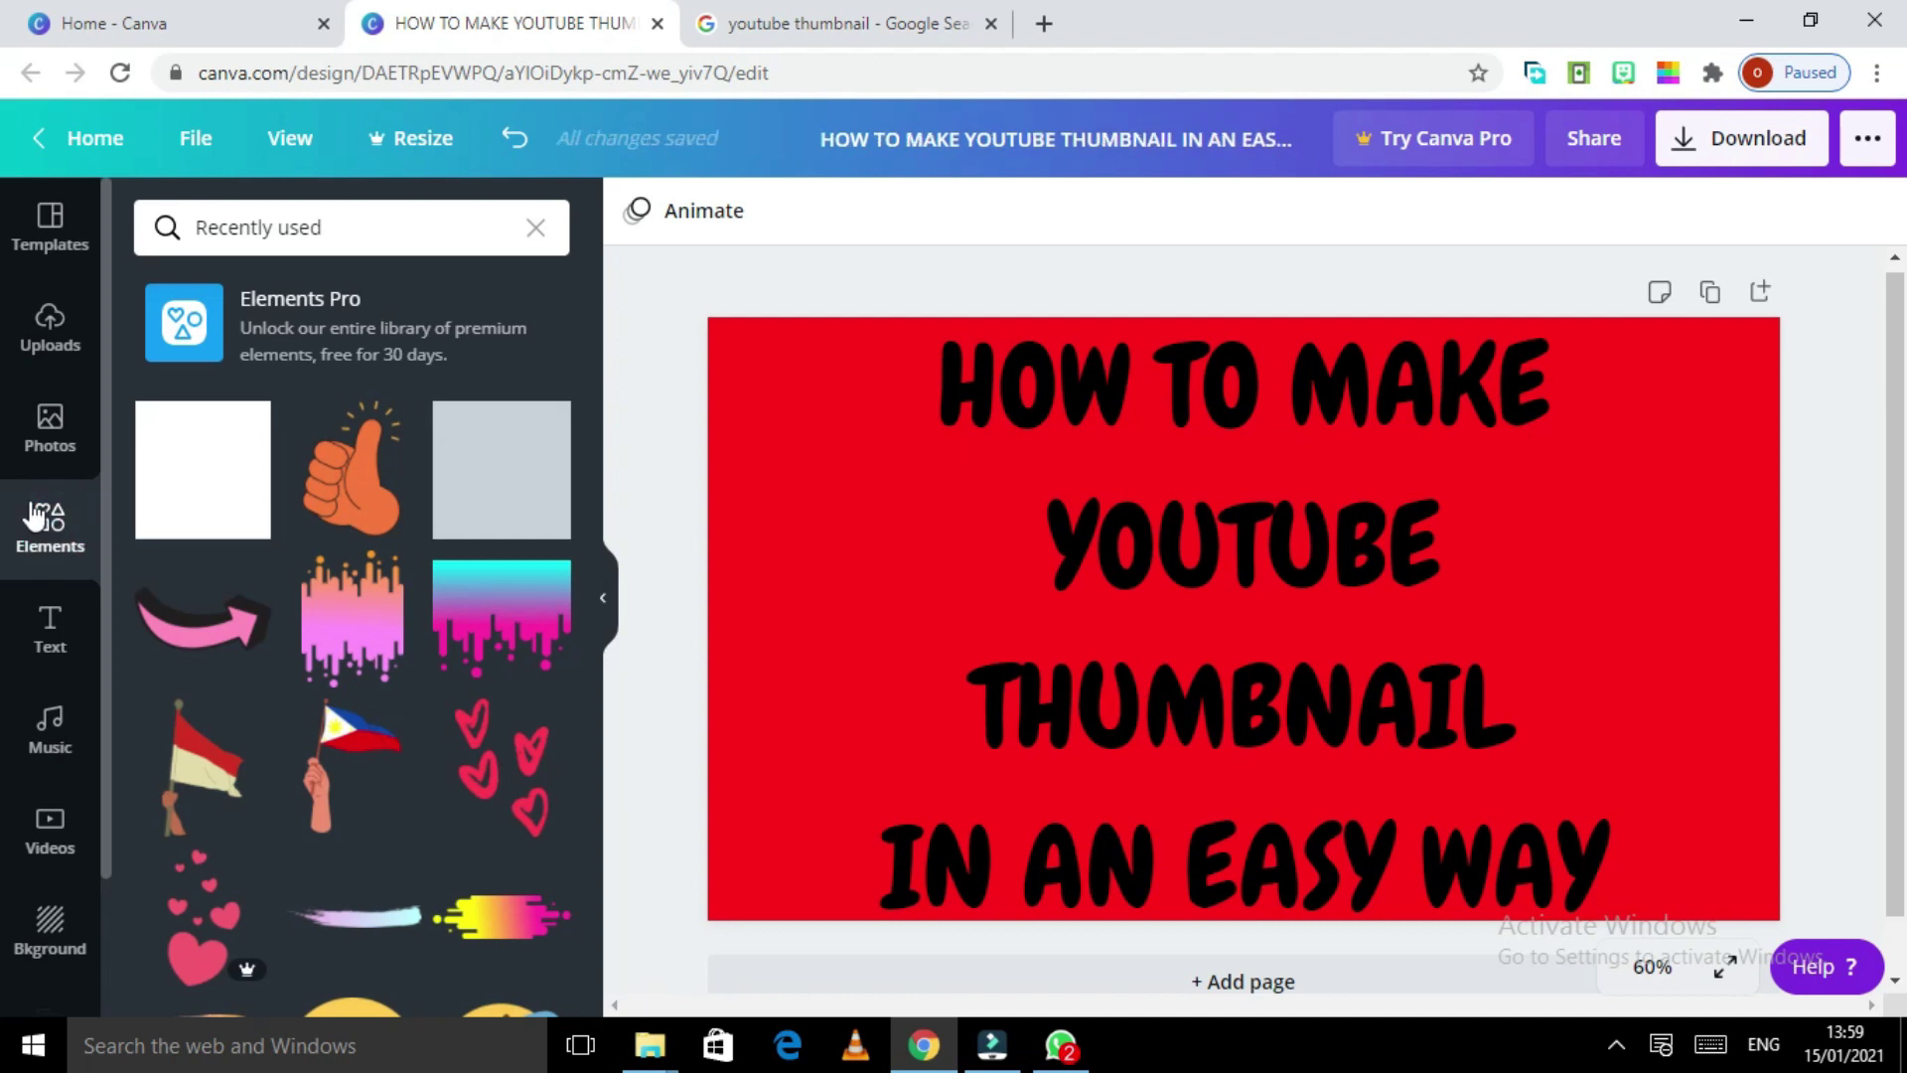
Step: Find the blue striped circle in Recently used and add it to the design
{"action": "scroll", "coordinate": [340, 635], "scroll_direction": "down", "scroll_amount": 5}
{"action": "scroll", "coordinate": [338, 621], "scroll_direction": "down", "scroll_amount": 2}
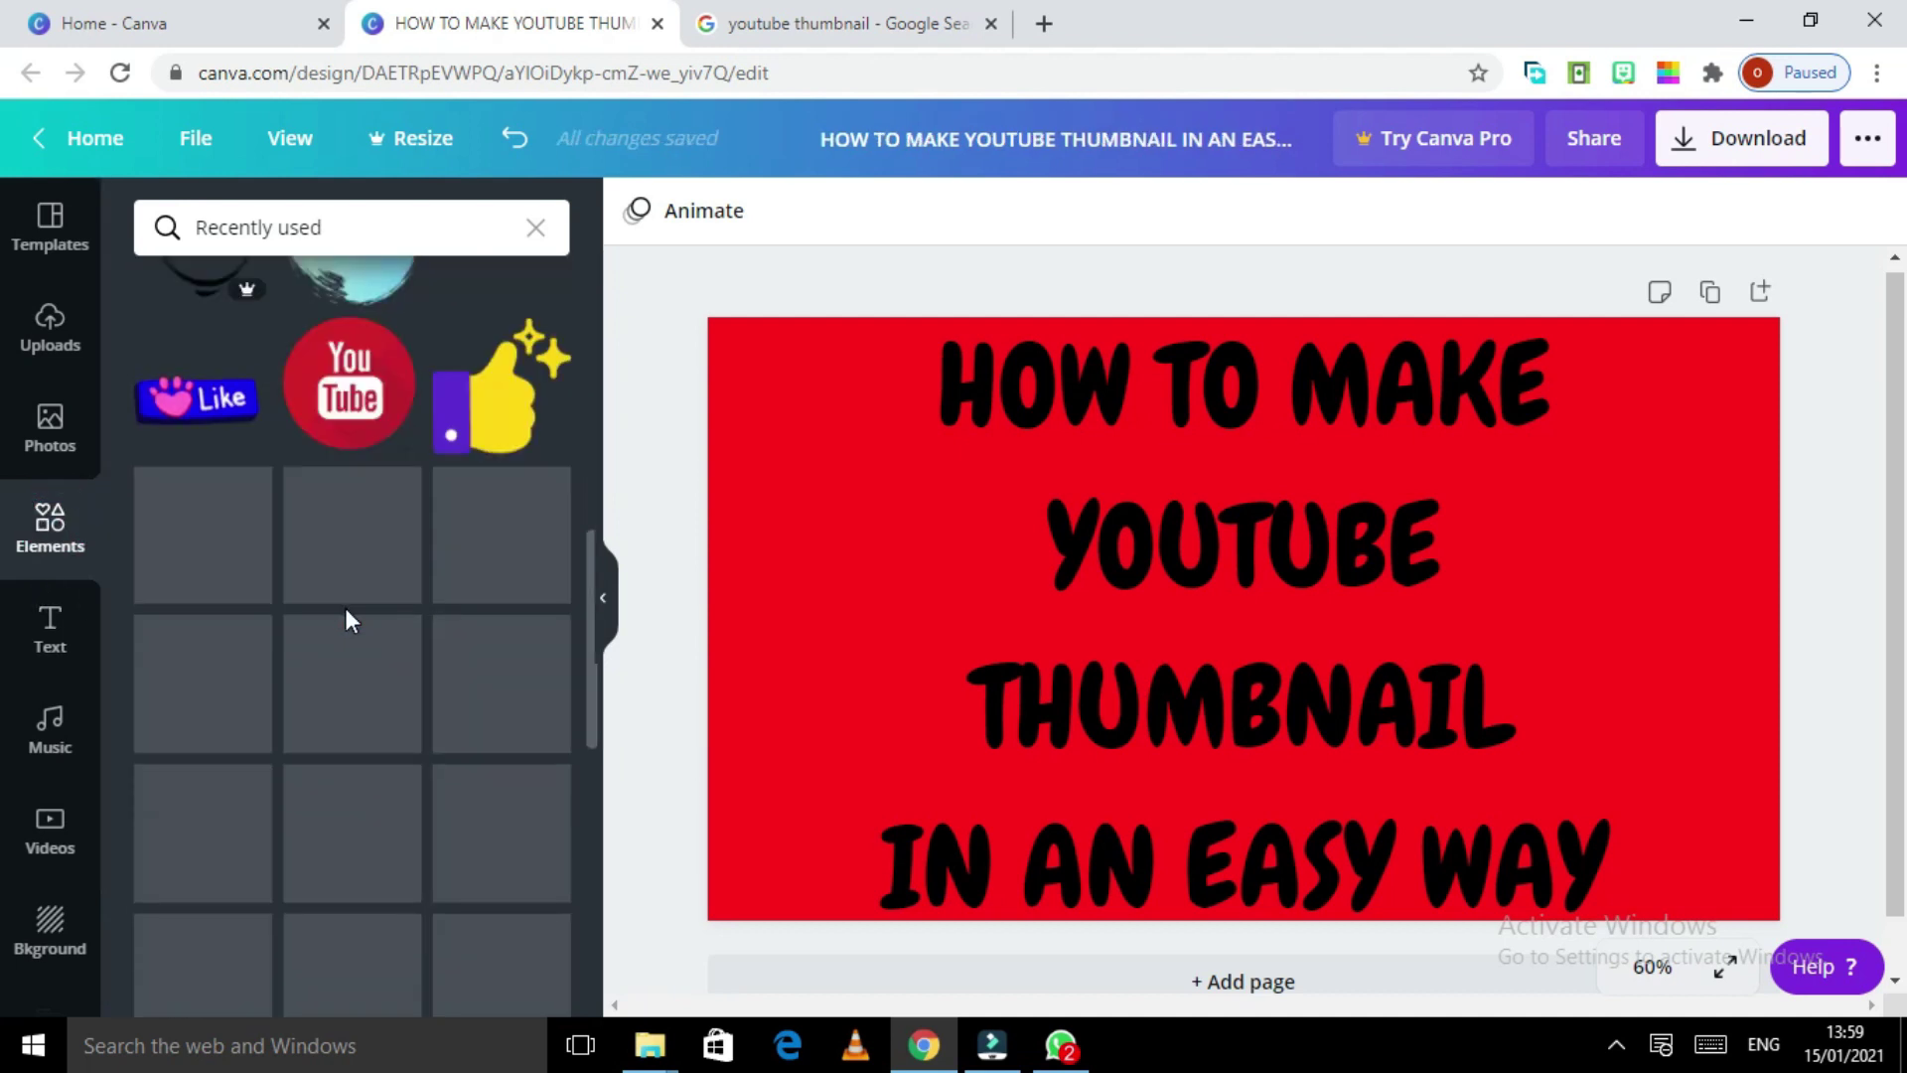
{"action": "scroll", "coordinate": [344, 607], "scroll_direction": "down", "scroll_amount": 1}
{"action": "scroll", "coordinate": [344, 612], "scroll_direction": "down", "scroll_amount": 3}
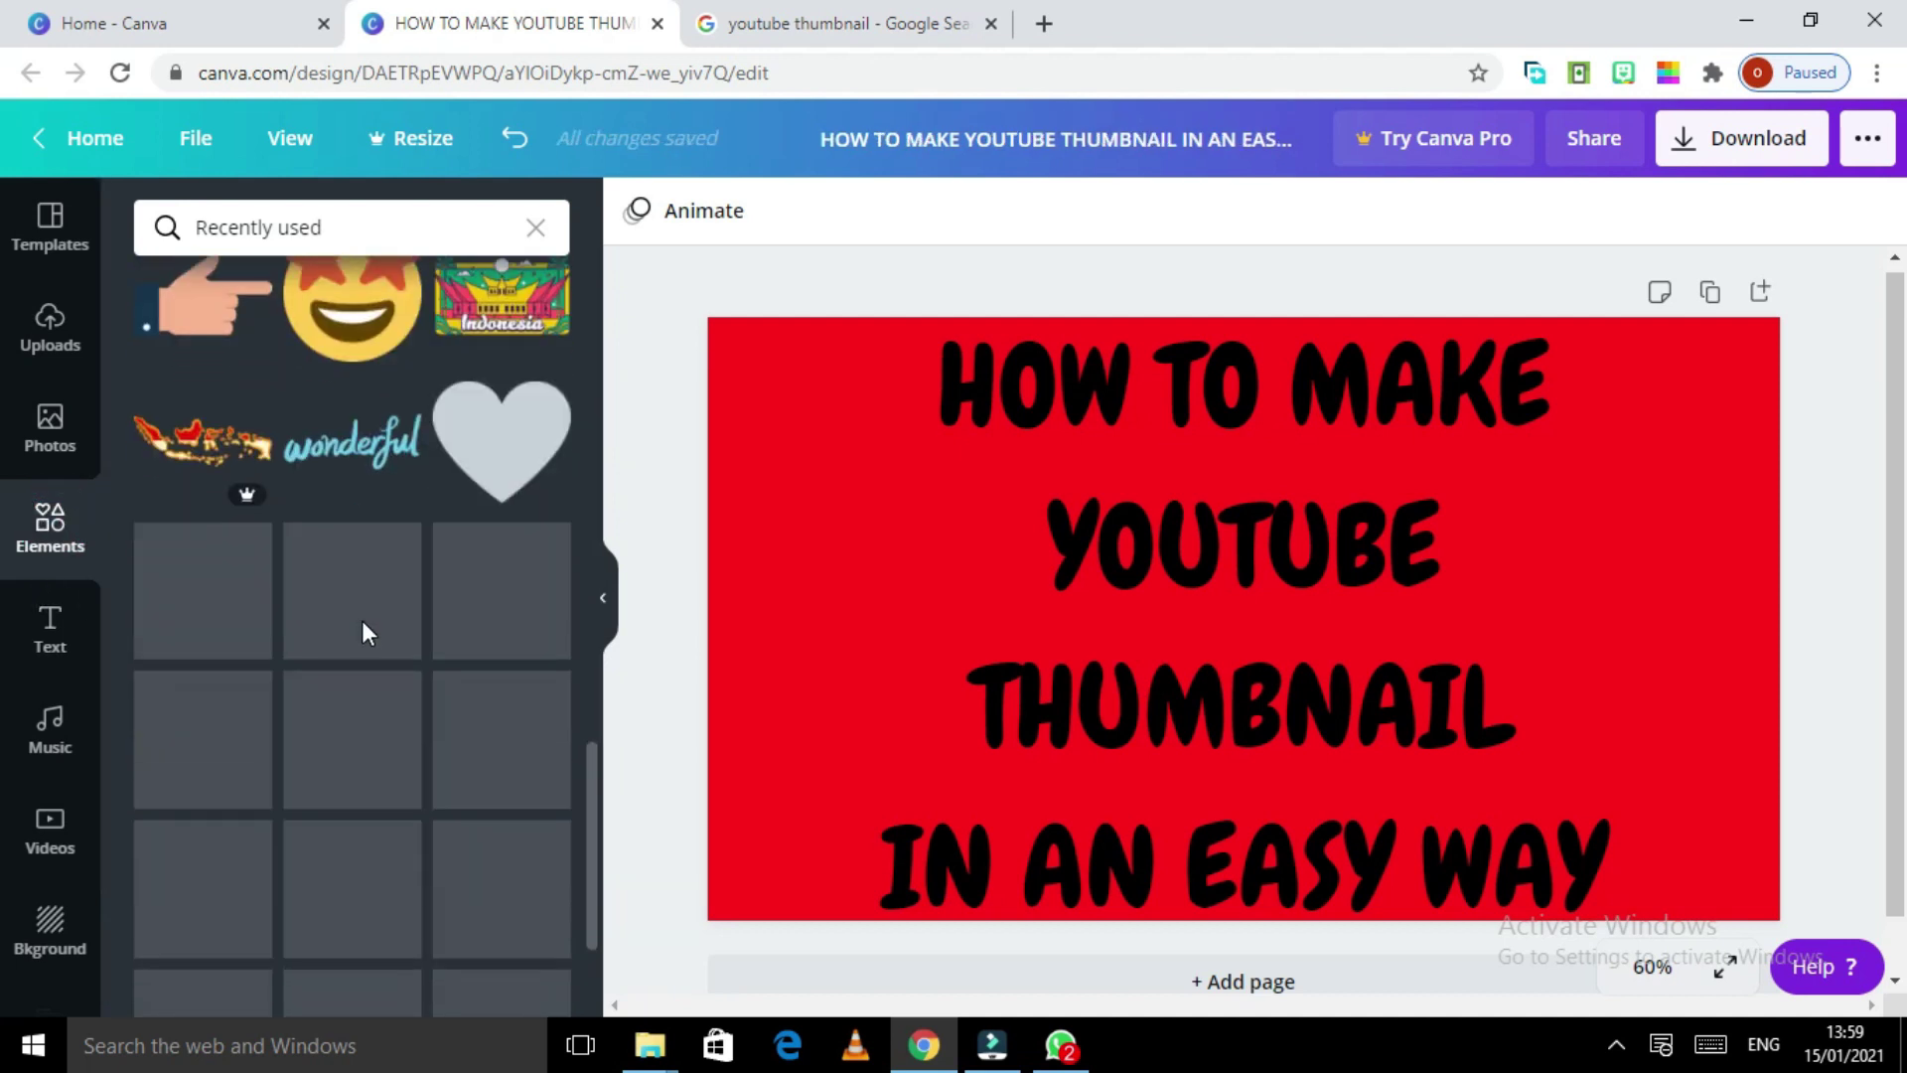
{"action": "scroll", "coordinate": [365, 625], "scroll_direction": "down", "scroll_amount": 3}
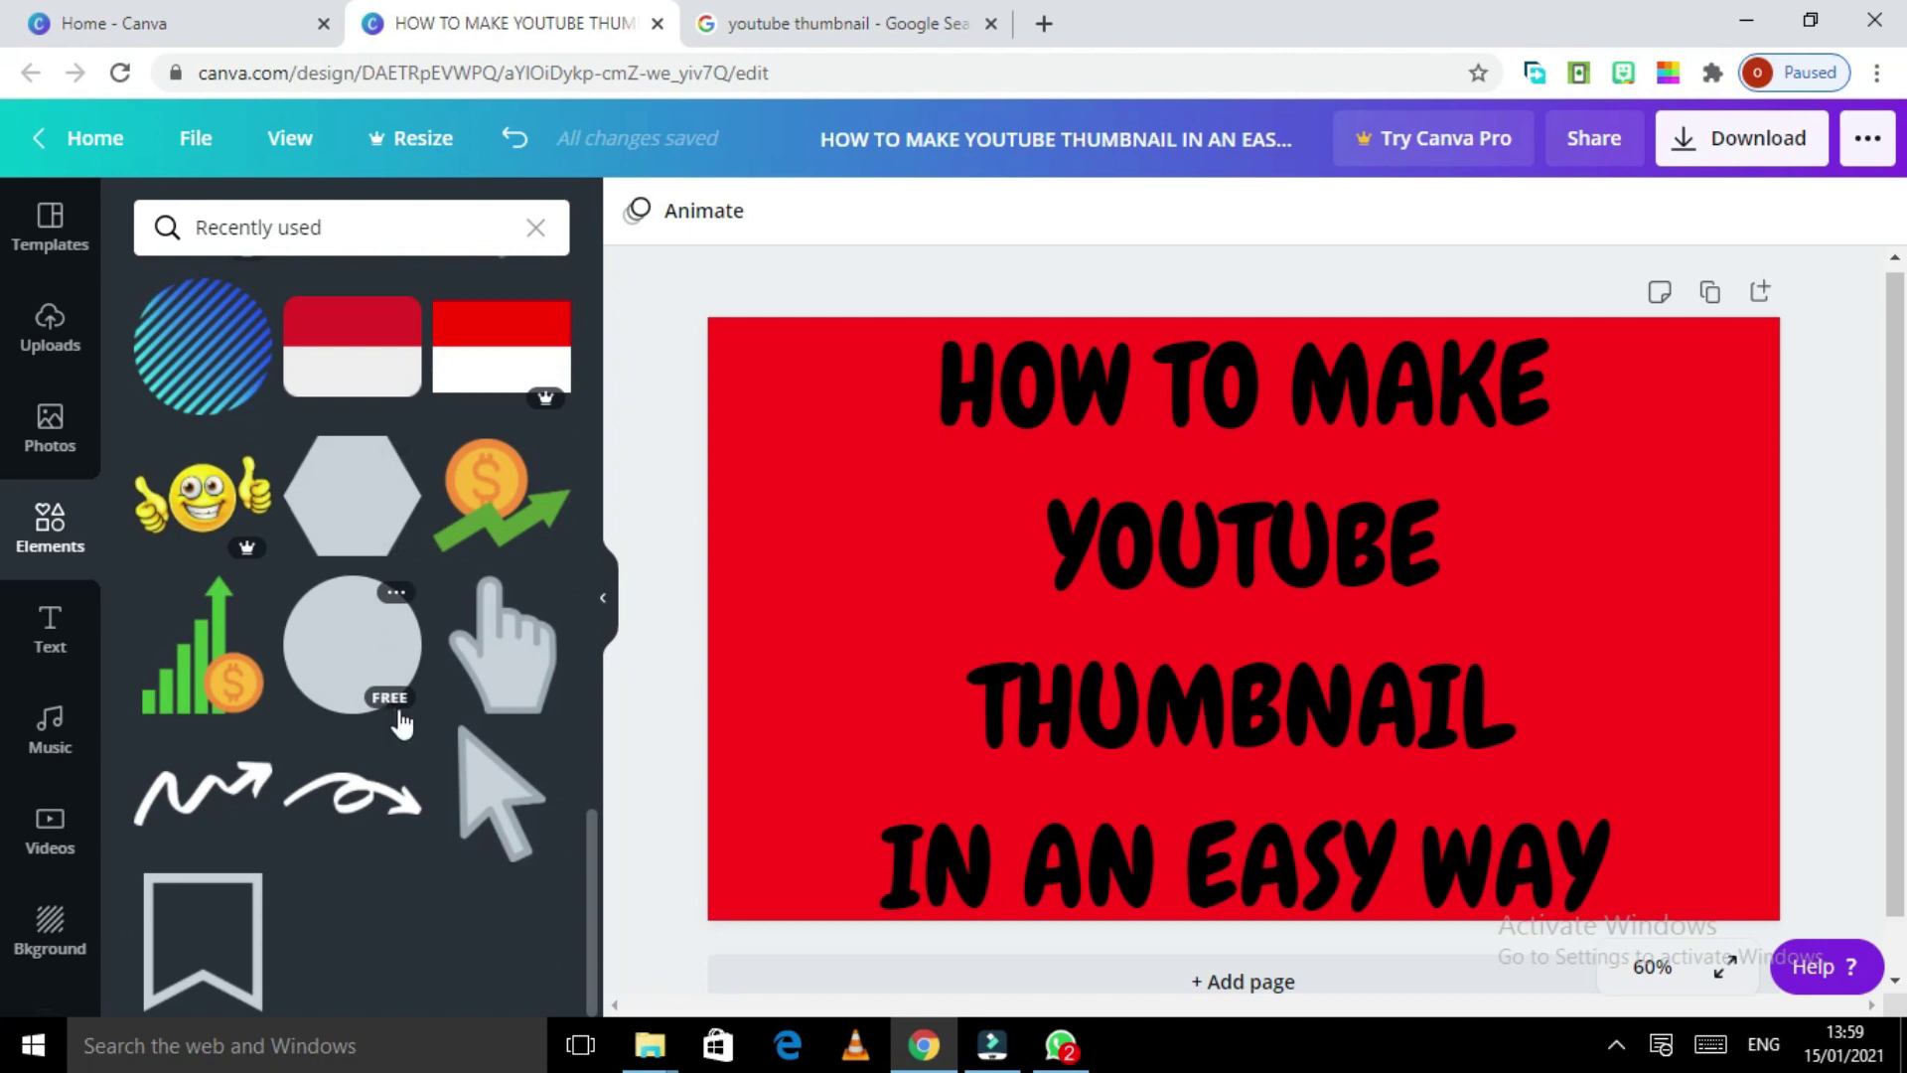
{"action": "scroll", "coordinate": [408, 726], "scroll_direction": "up", "scroll_amount": 1}
{"action": "scroll", "coordinate": [359, 521], "scroll_direction": "up", "scroll_amount": 2}
{"action": "scroll", "coordinate": [366, 532], "scroll_direction": "up", "scroll_amount": 5}
{"action": "scroll", "coordinate": [365, 529], "scroll_direction": "down", "scroll_amount": 6}
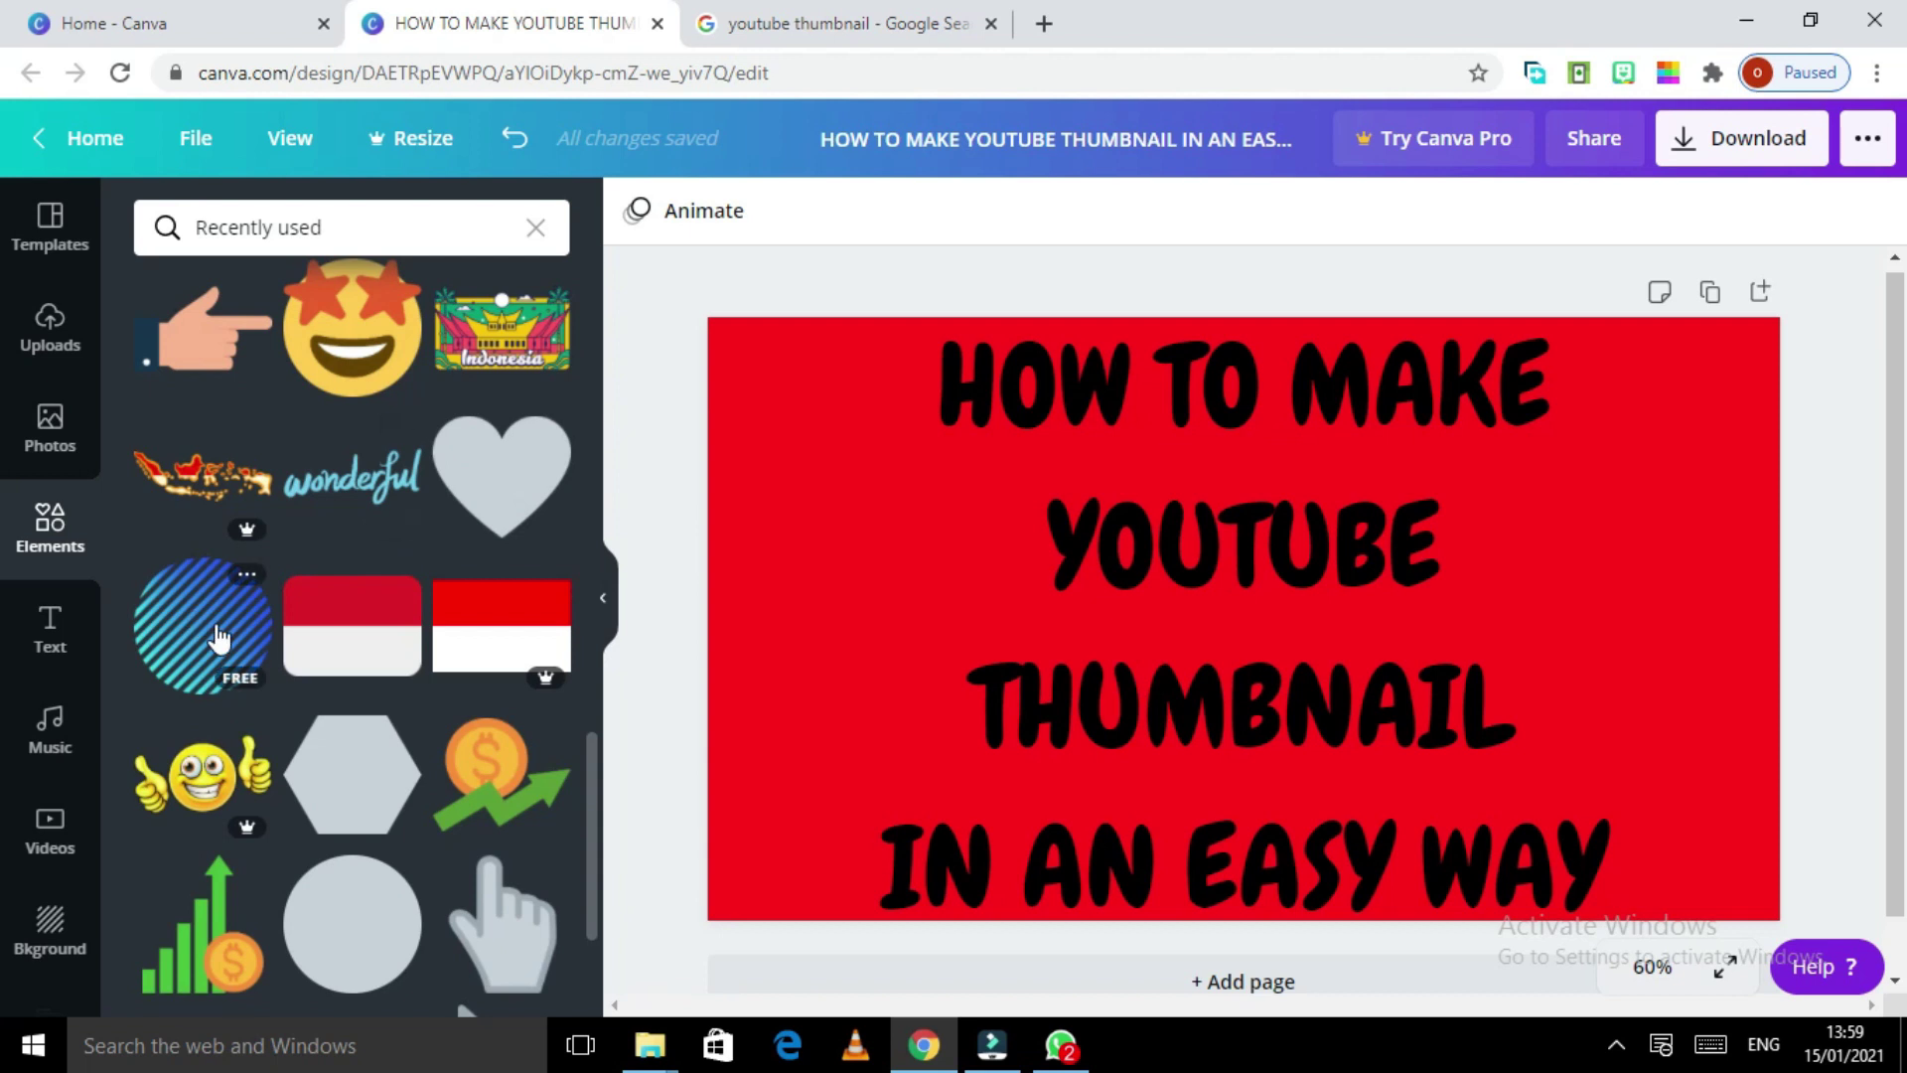
{"action": "left_click", "coordinate": [218, 638]}
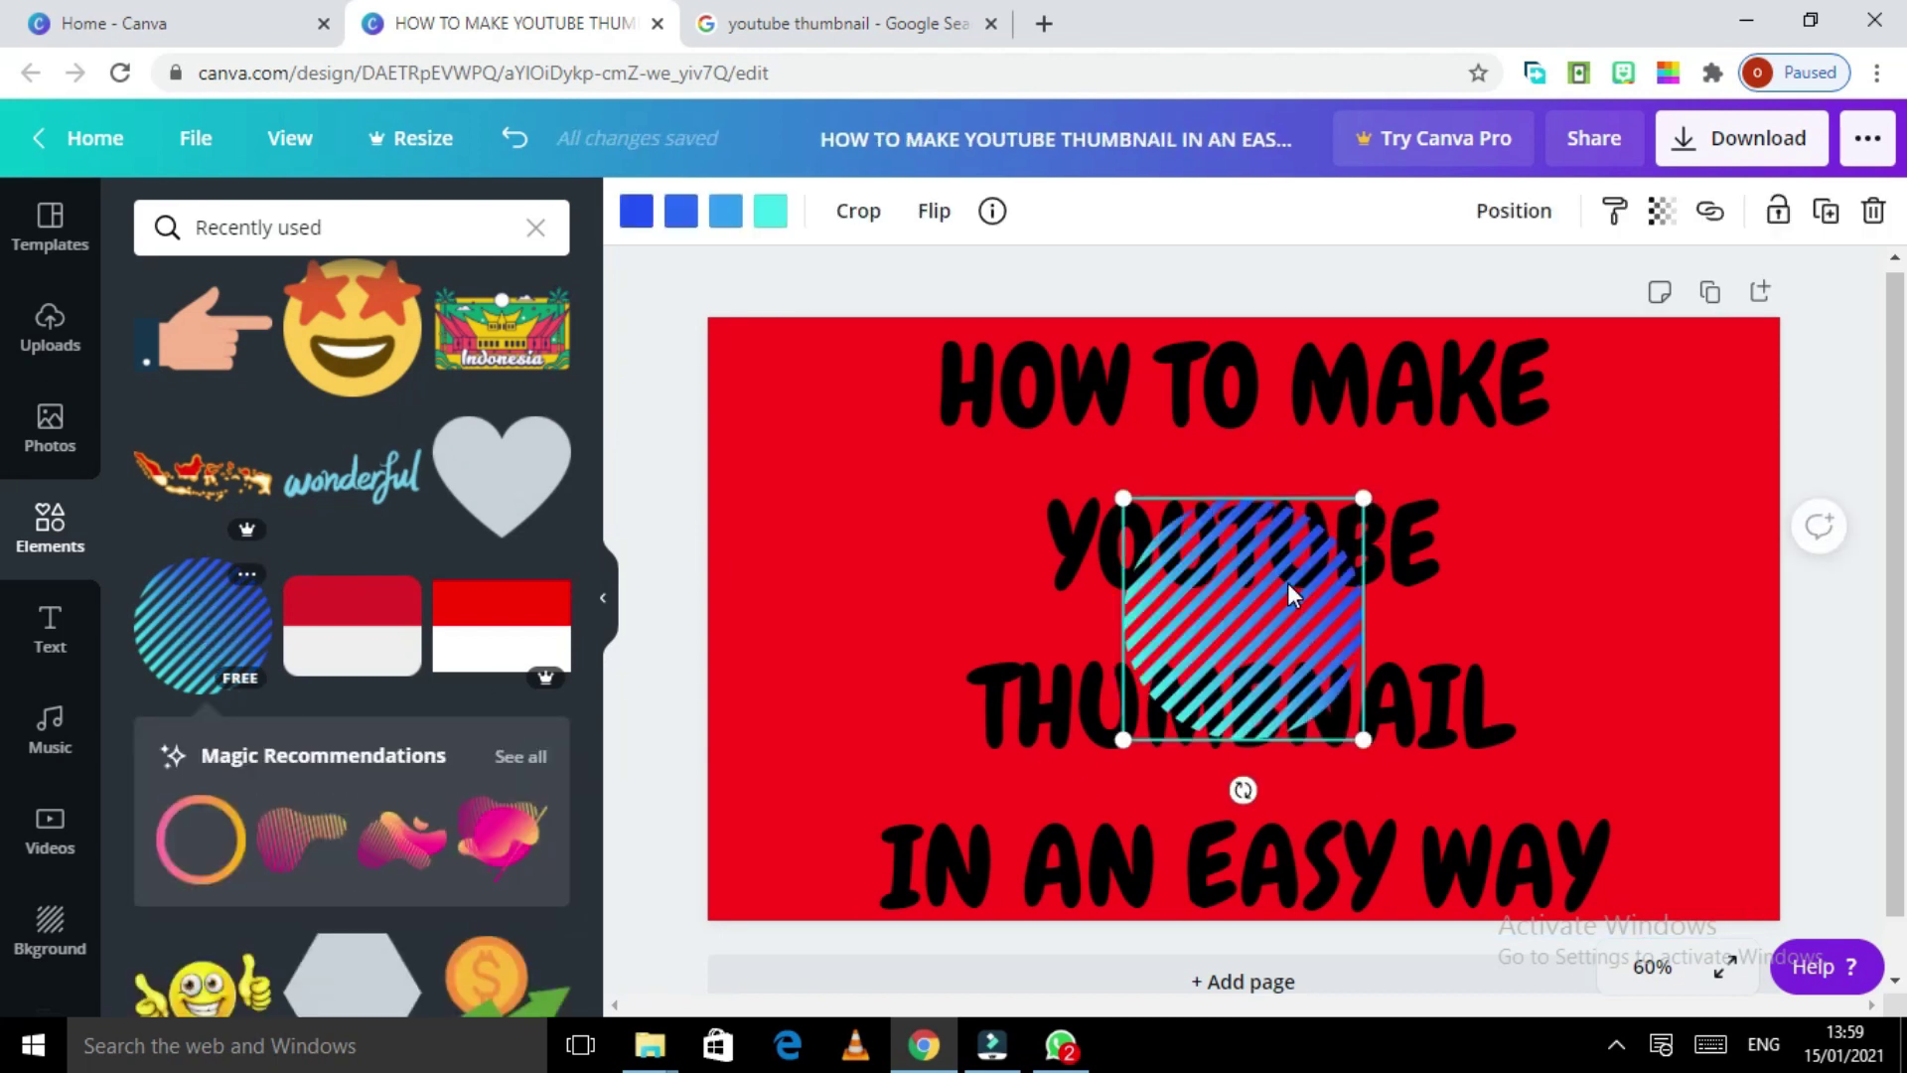
Step: Enlarge the striped circle across most of the canvas and send it behind the title
{"action": "left_click_drag", "start_coordinate": [1363, 498], "coordinate": [1525, 365]}
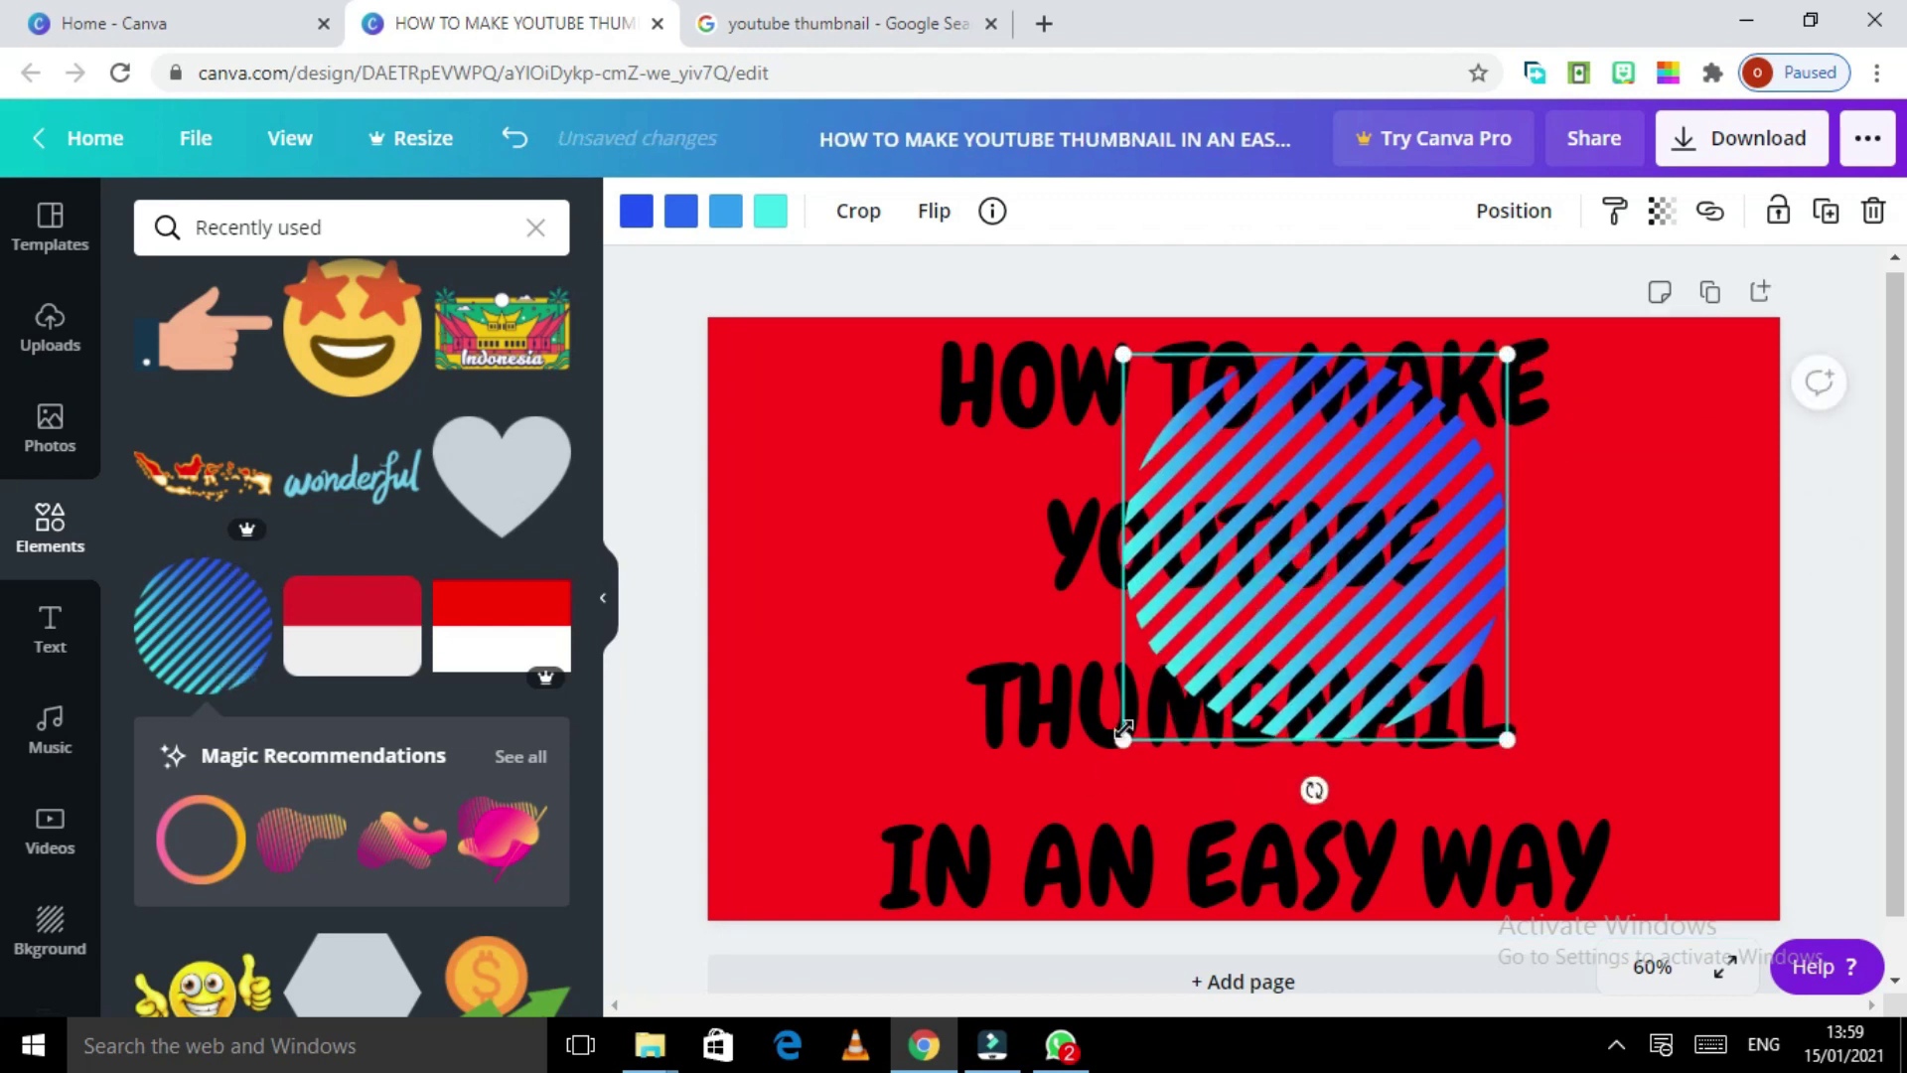
{"action": "mouse_move", "coordinate": [1125, 735]}
{"action": "left_mouse_down"}
{"action": "mouse_move", "coordinate": [831, 866]}
{"action": "mouse_move", "coordinate": [758, 821]}
{"action": "left_mouse_up"}
{"action": "left_click_drag", "start_coordinate": [1232, 641], "coordinate": [1277, 610]}
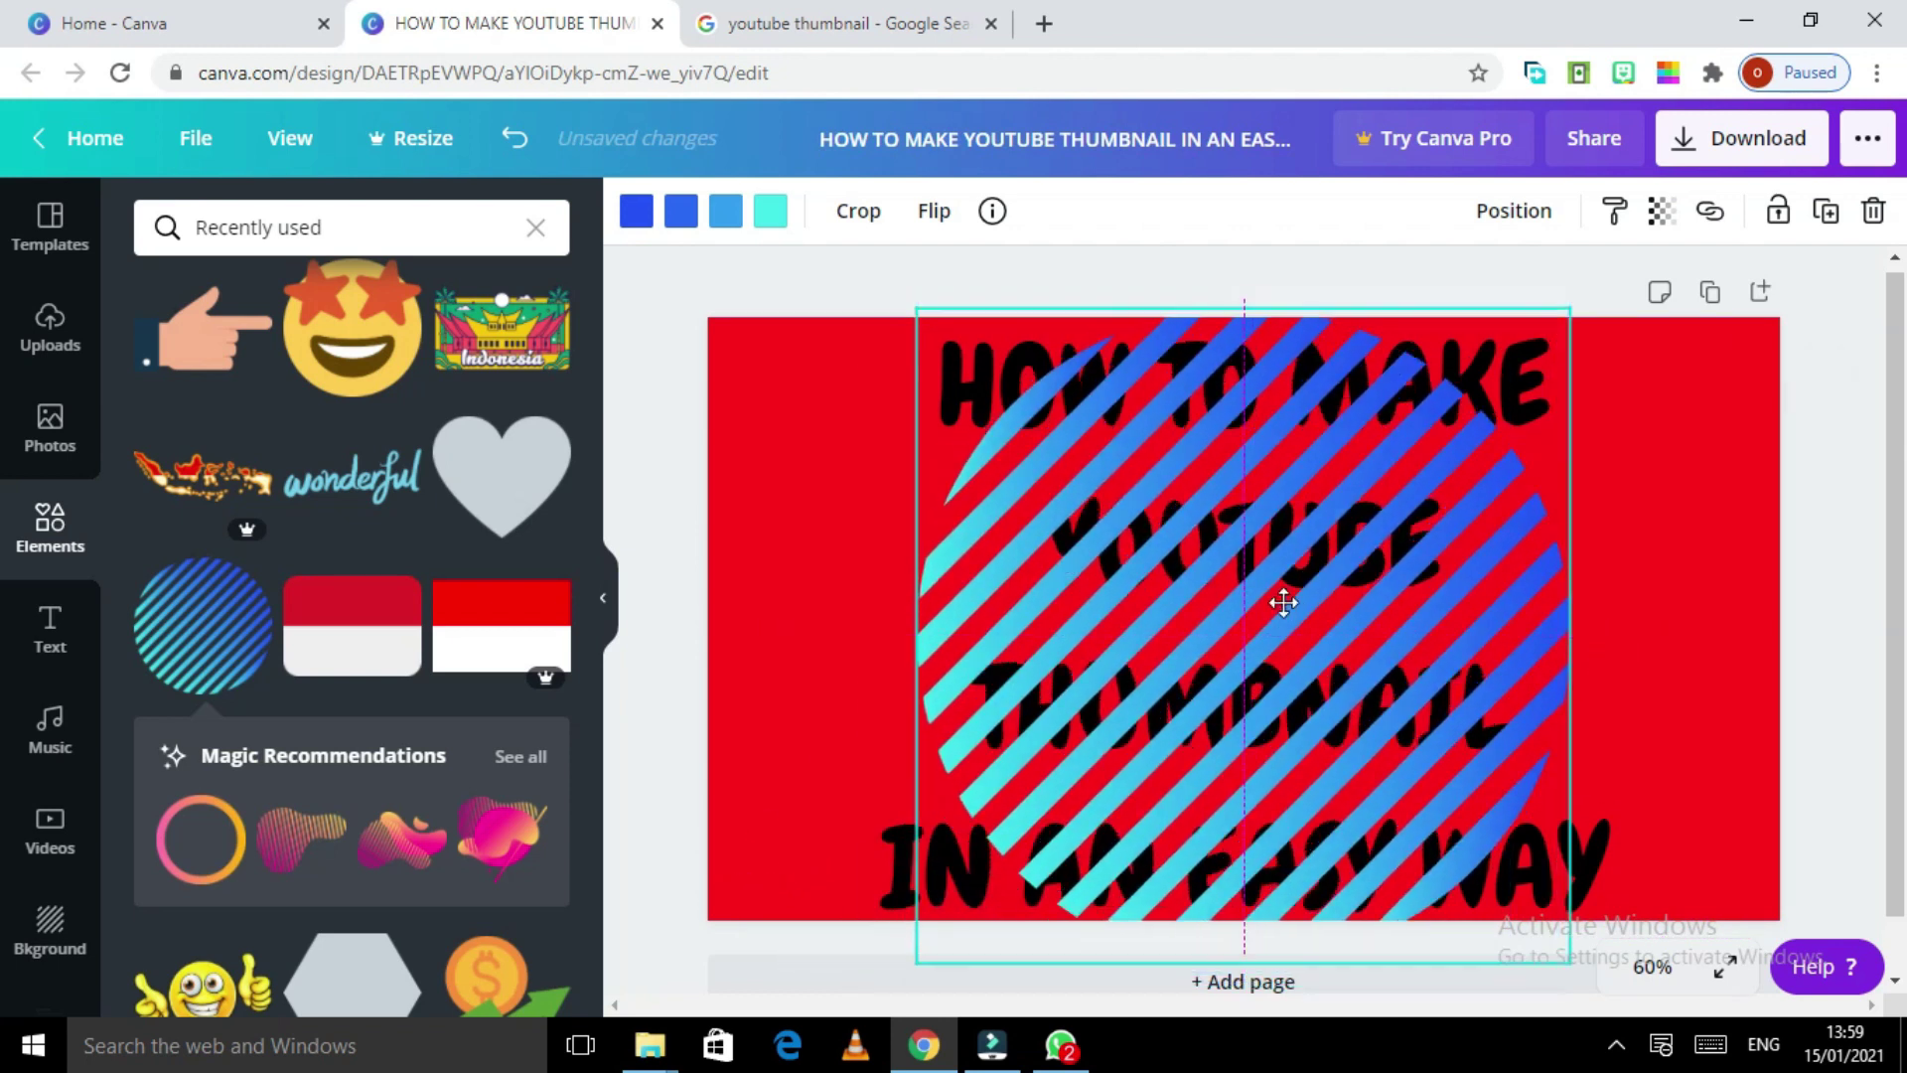
{"action": "right_click", "coordinate": [1329, 630]}
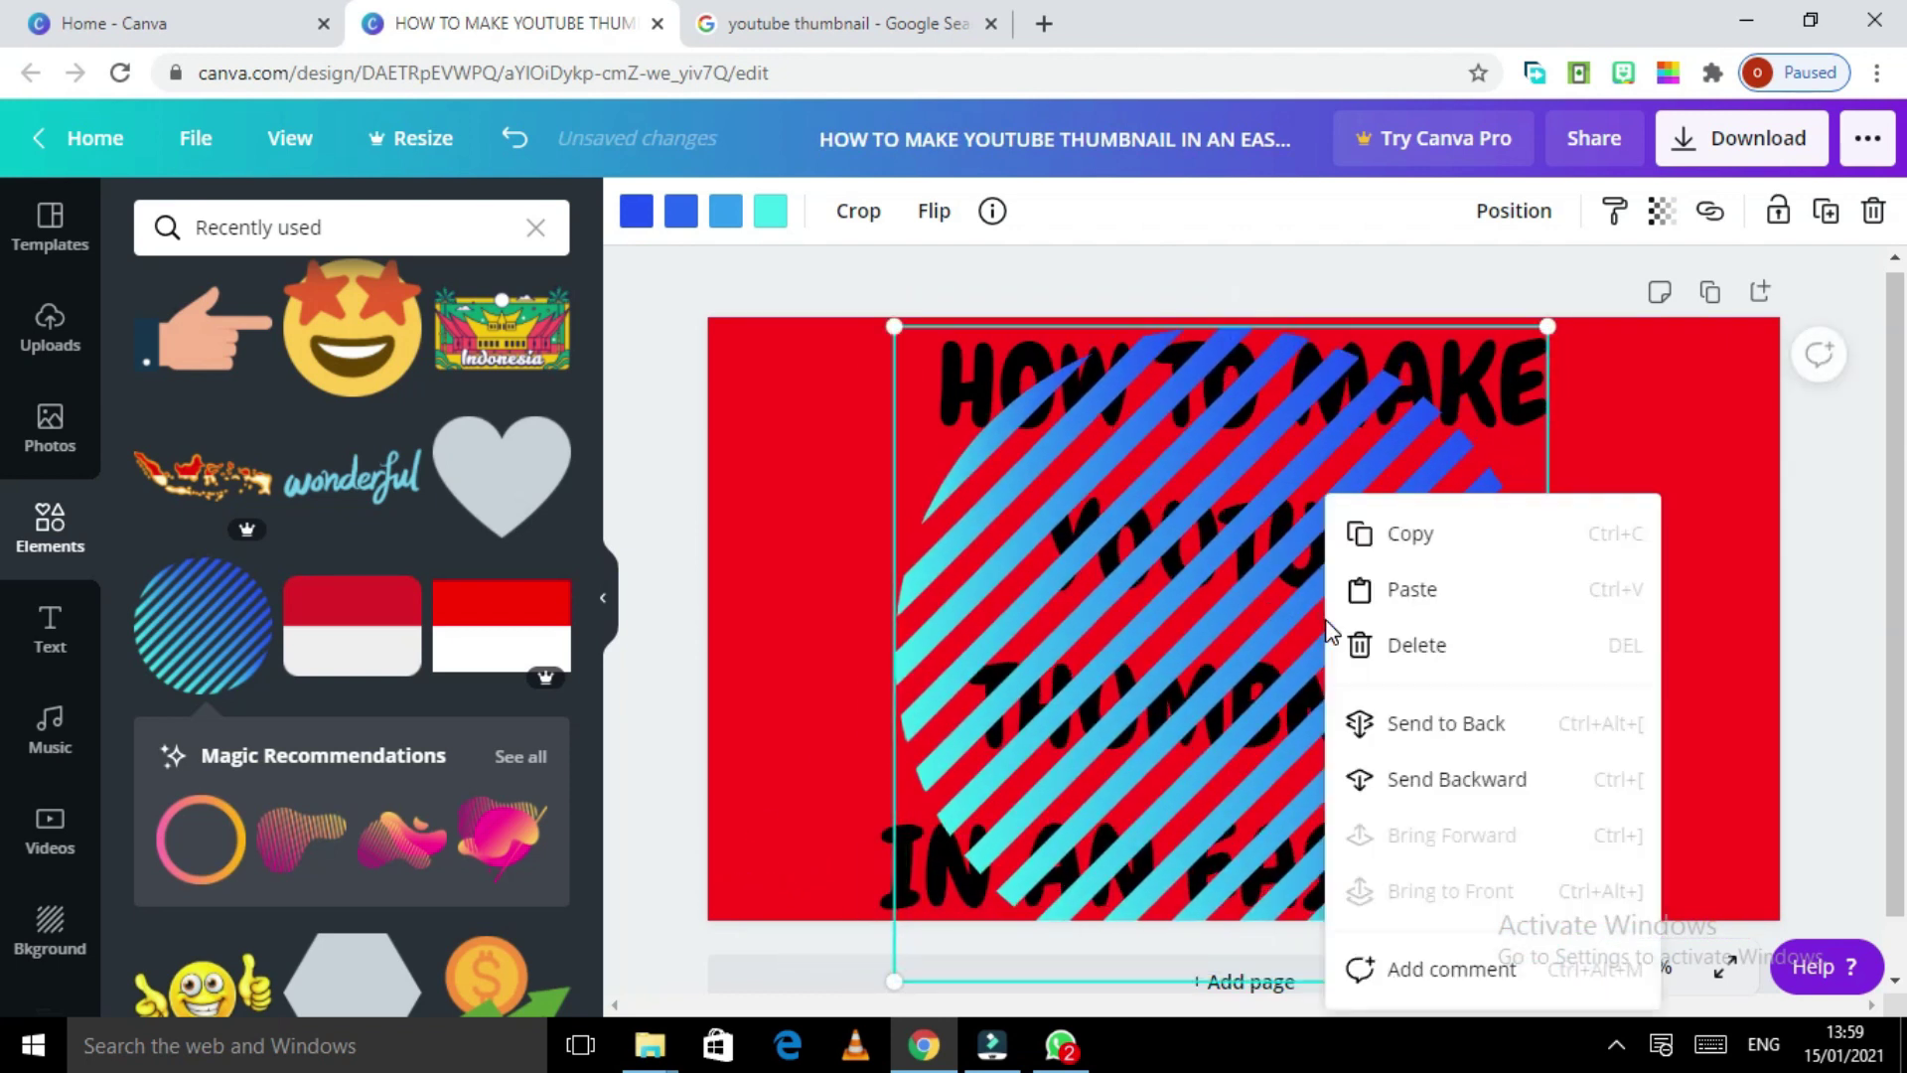
{"action": "left_click", "coordinate": [1454, 780]}
{"action": "left_click", "coordinate": [1405, 647]}
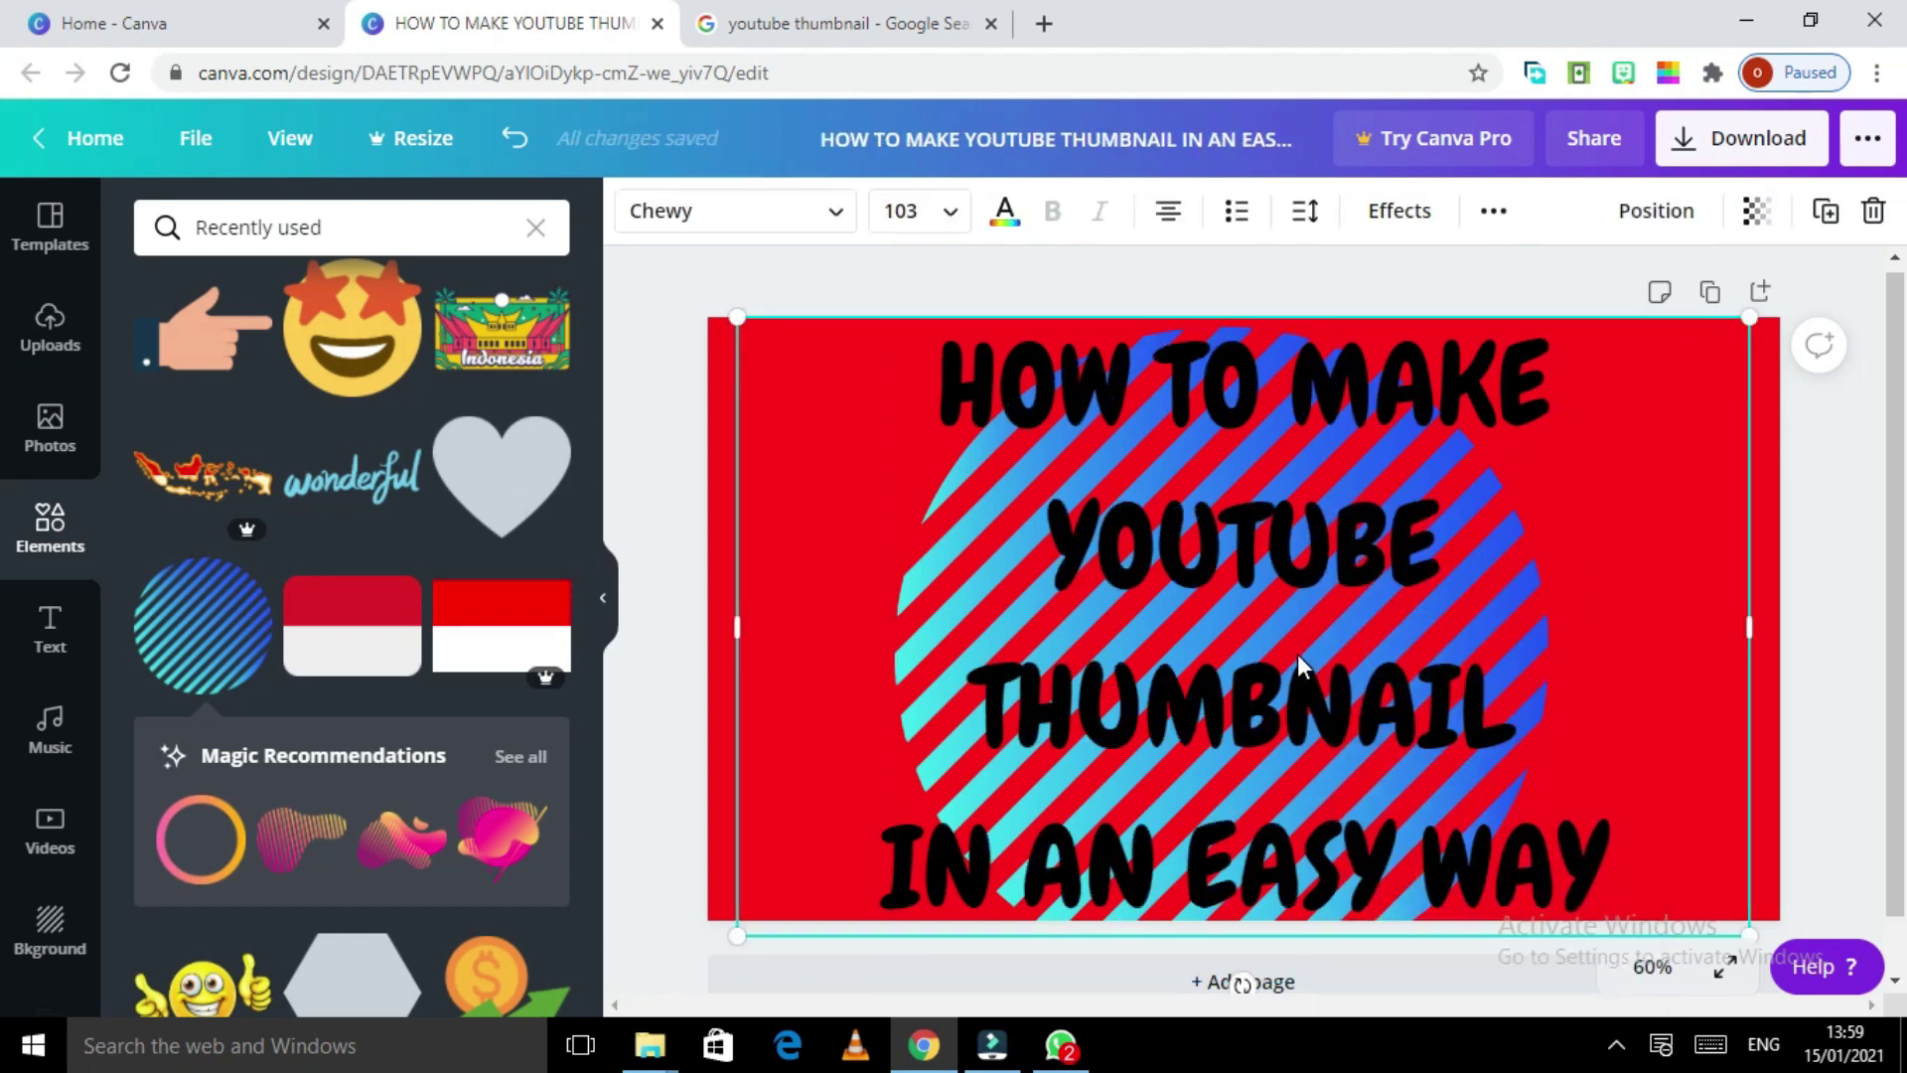
Step: Select the entire four-line title, from HOW to the last line
{"action": "double_click", "coordinate": [1040, 352]}
{"action": "left_click", "coordinate": [948, 393]}
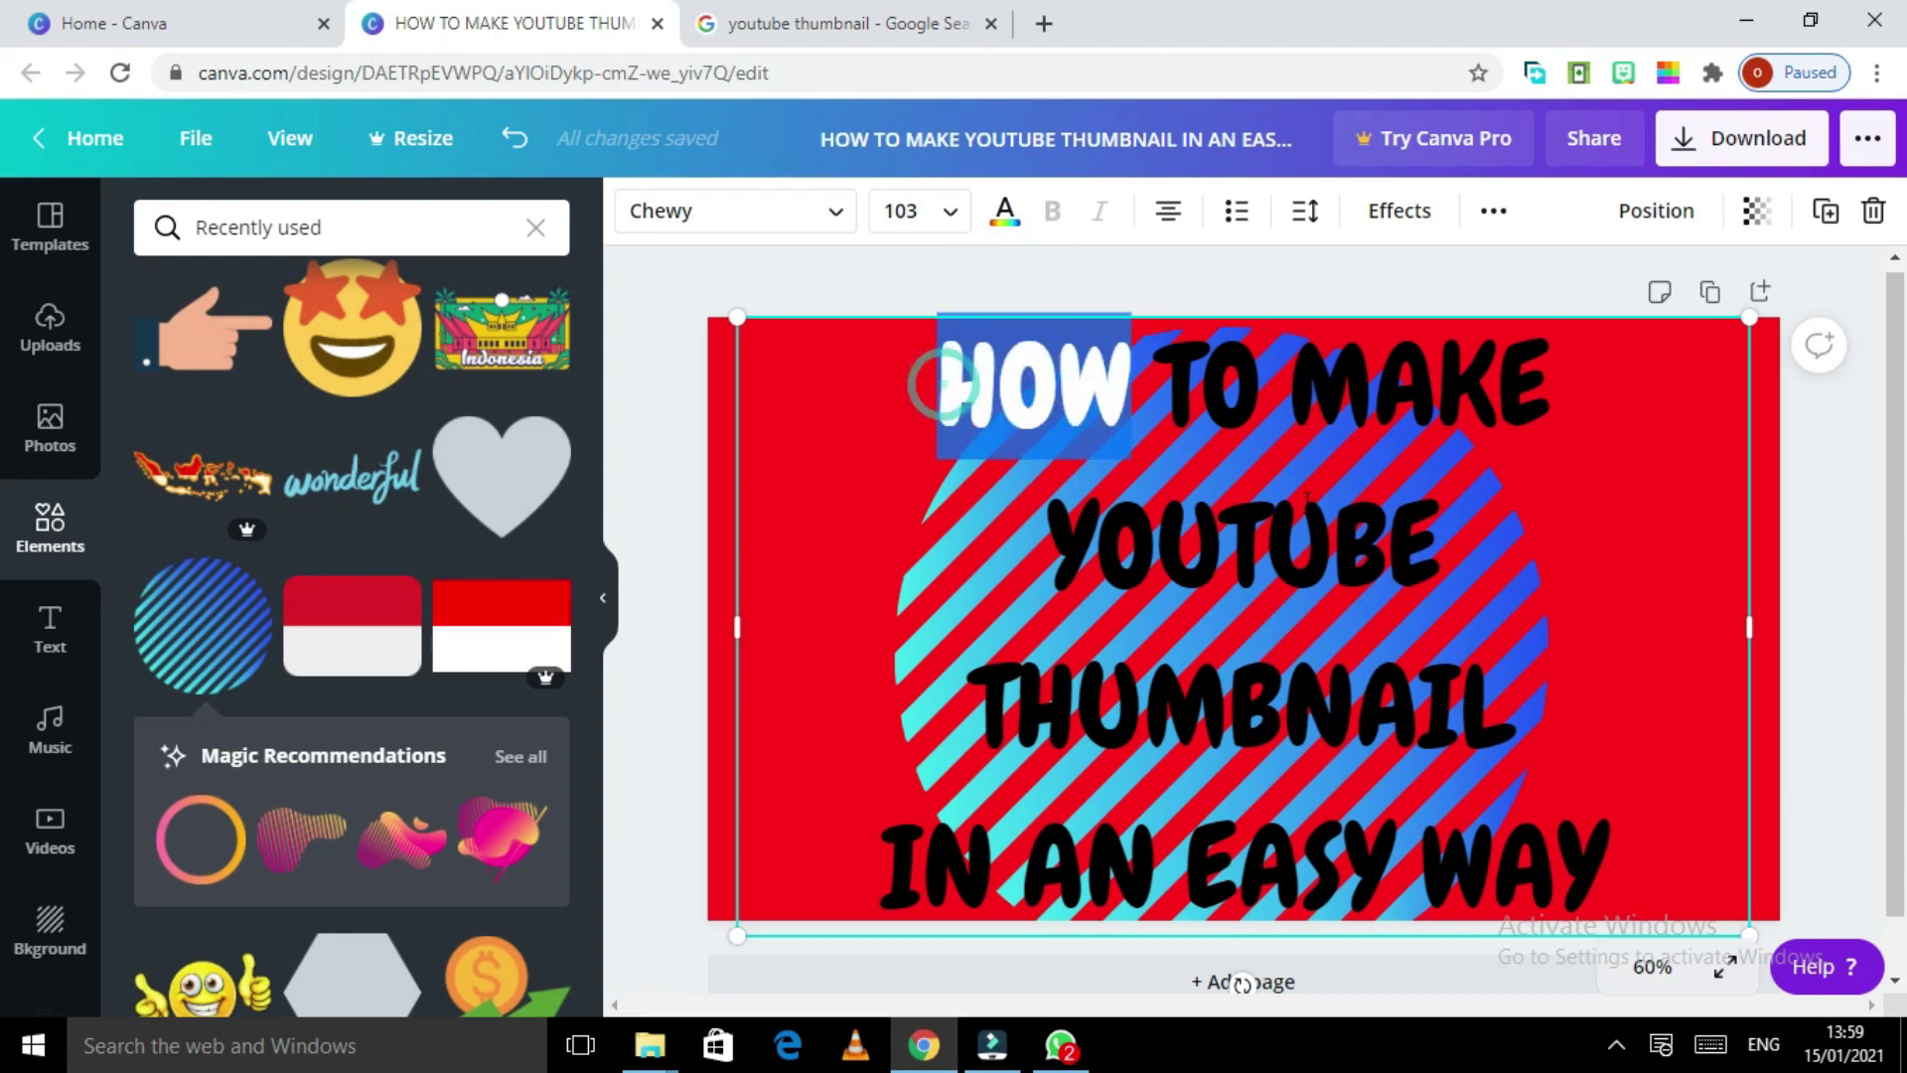
{"action": "left_click_drag", "start_coordinate": [944, 384], "coordinate": [1604, 879]}
{"action": "left_click_drag", "start_coordinate": [944, 385], "coordinate": [1629, 842]}
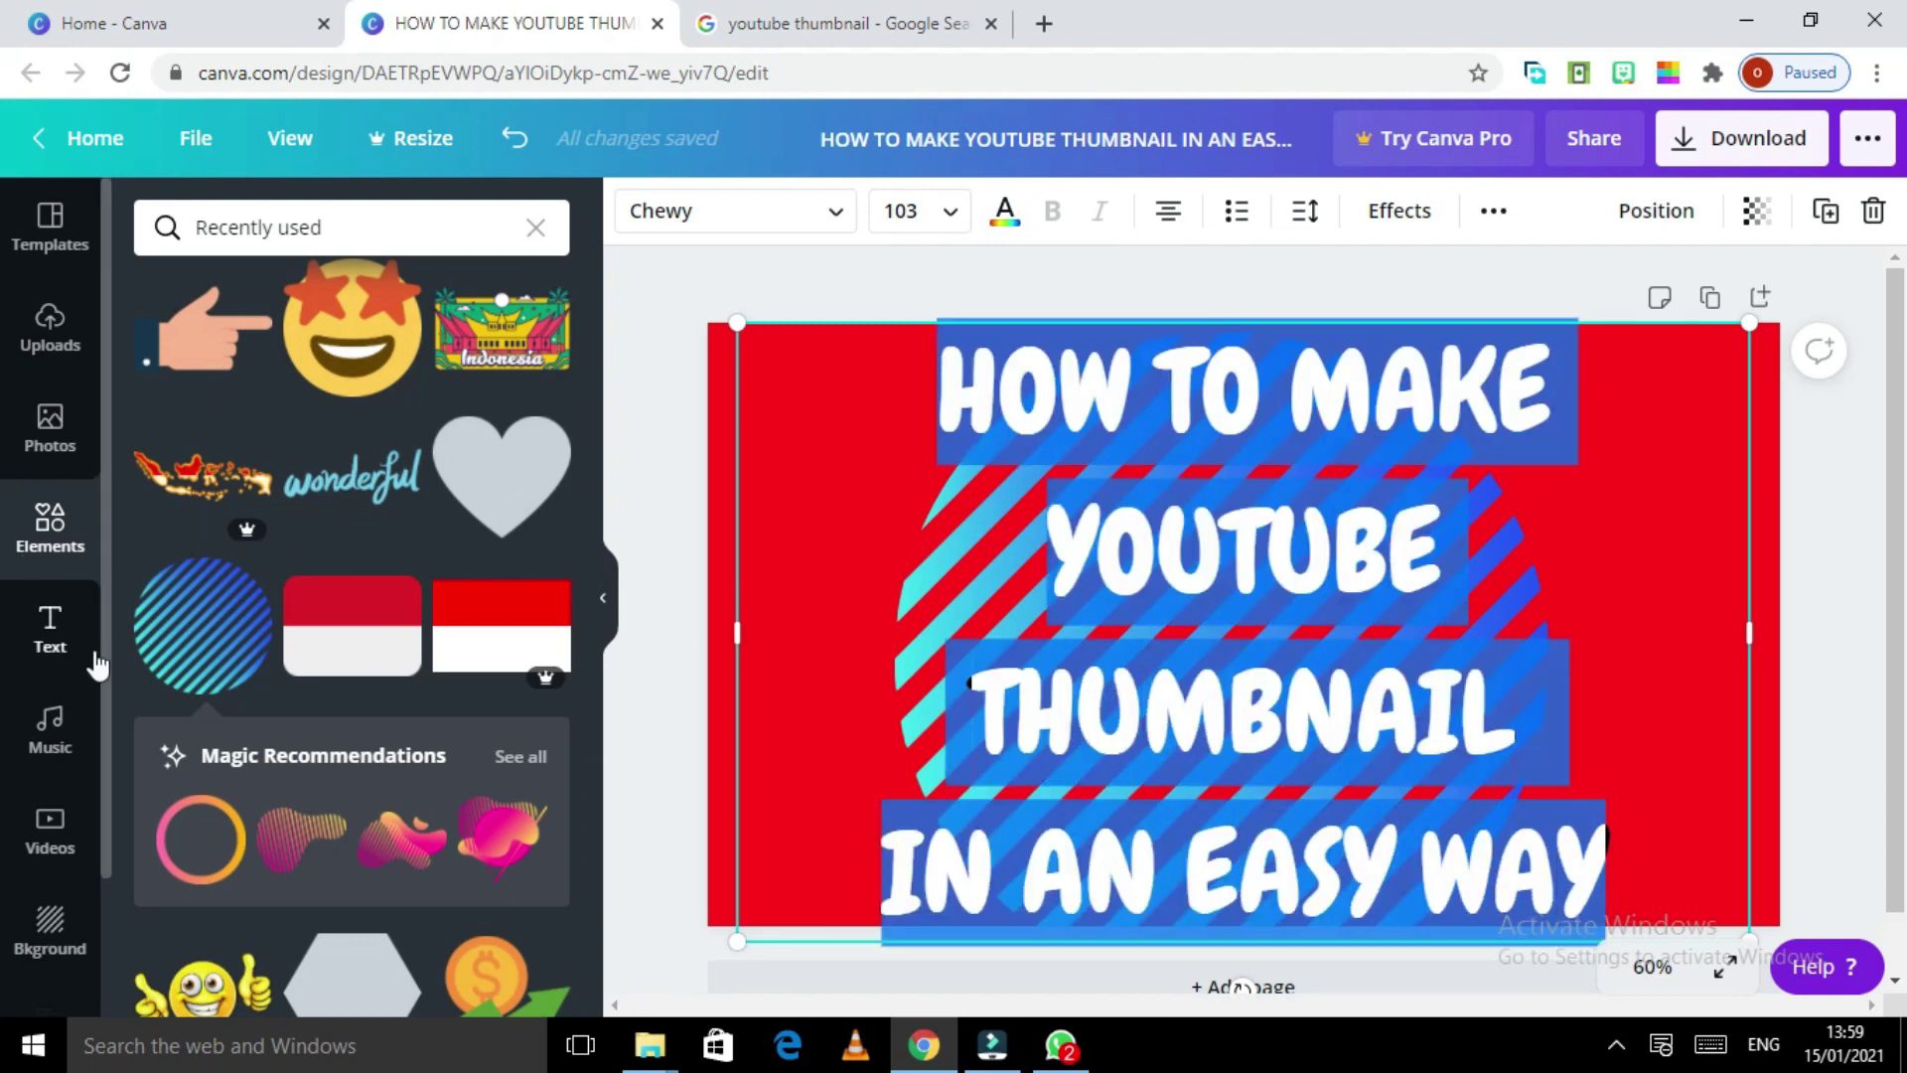
Step: Apply the Glitch text effect to the title and check its colour setting
{"action": "left_click", "coordinate": [50, 631]}
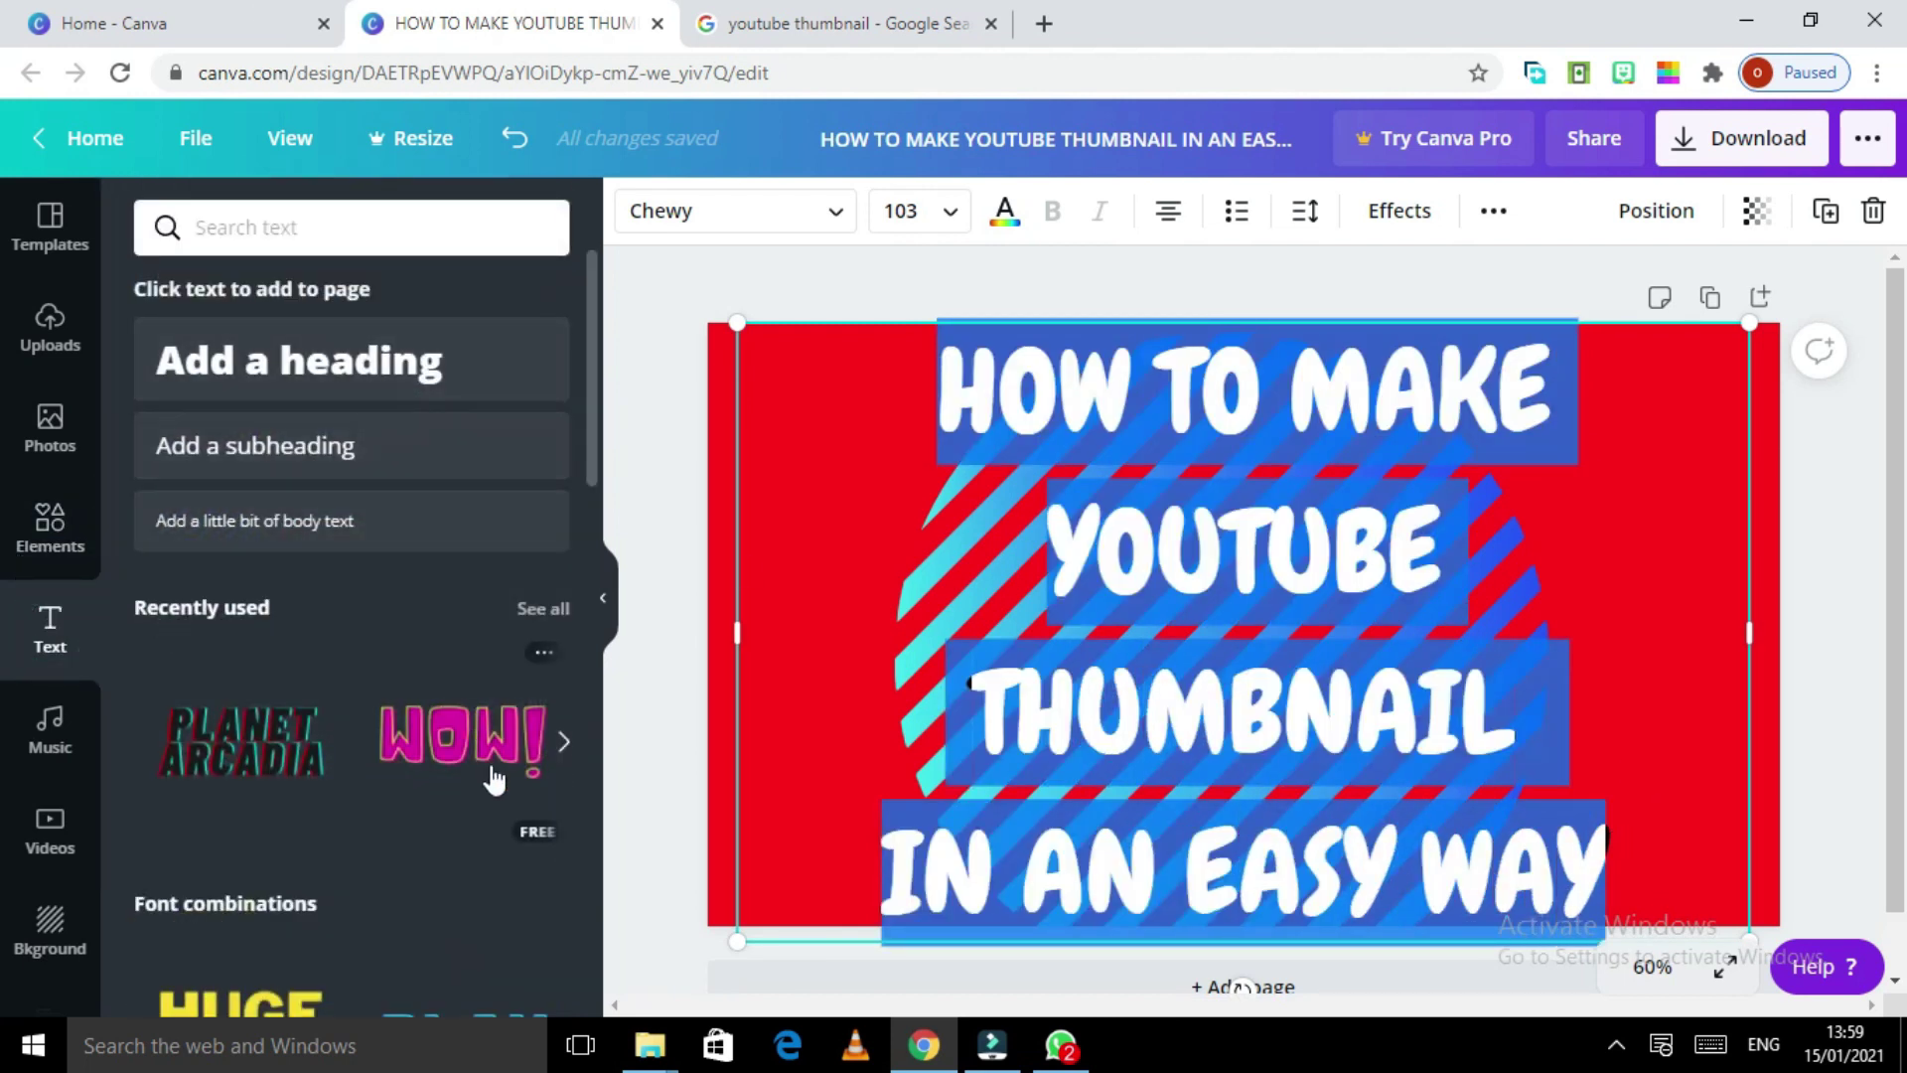
{"action": "scroll", "coordinate": [294, 766], "scroll_direction": "down", "scroll_amount": 2}
{"action": "scroll", "coordinate": [338, 784], "scroll_direction": "down", "scroll_amount": 3}
{"action": "scroll", "coordinate": [397, 795], "scroll_direction": "down", "scroll_amount": 5}
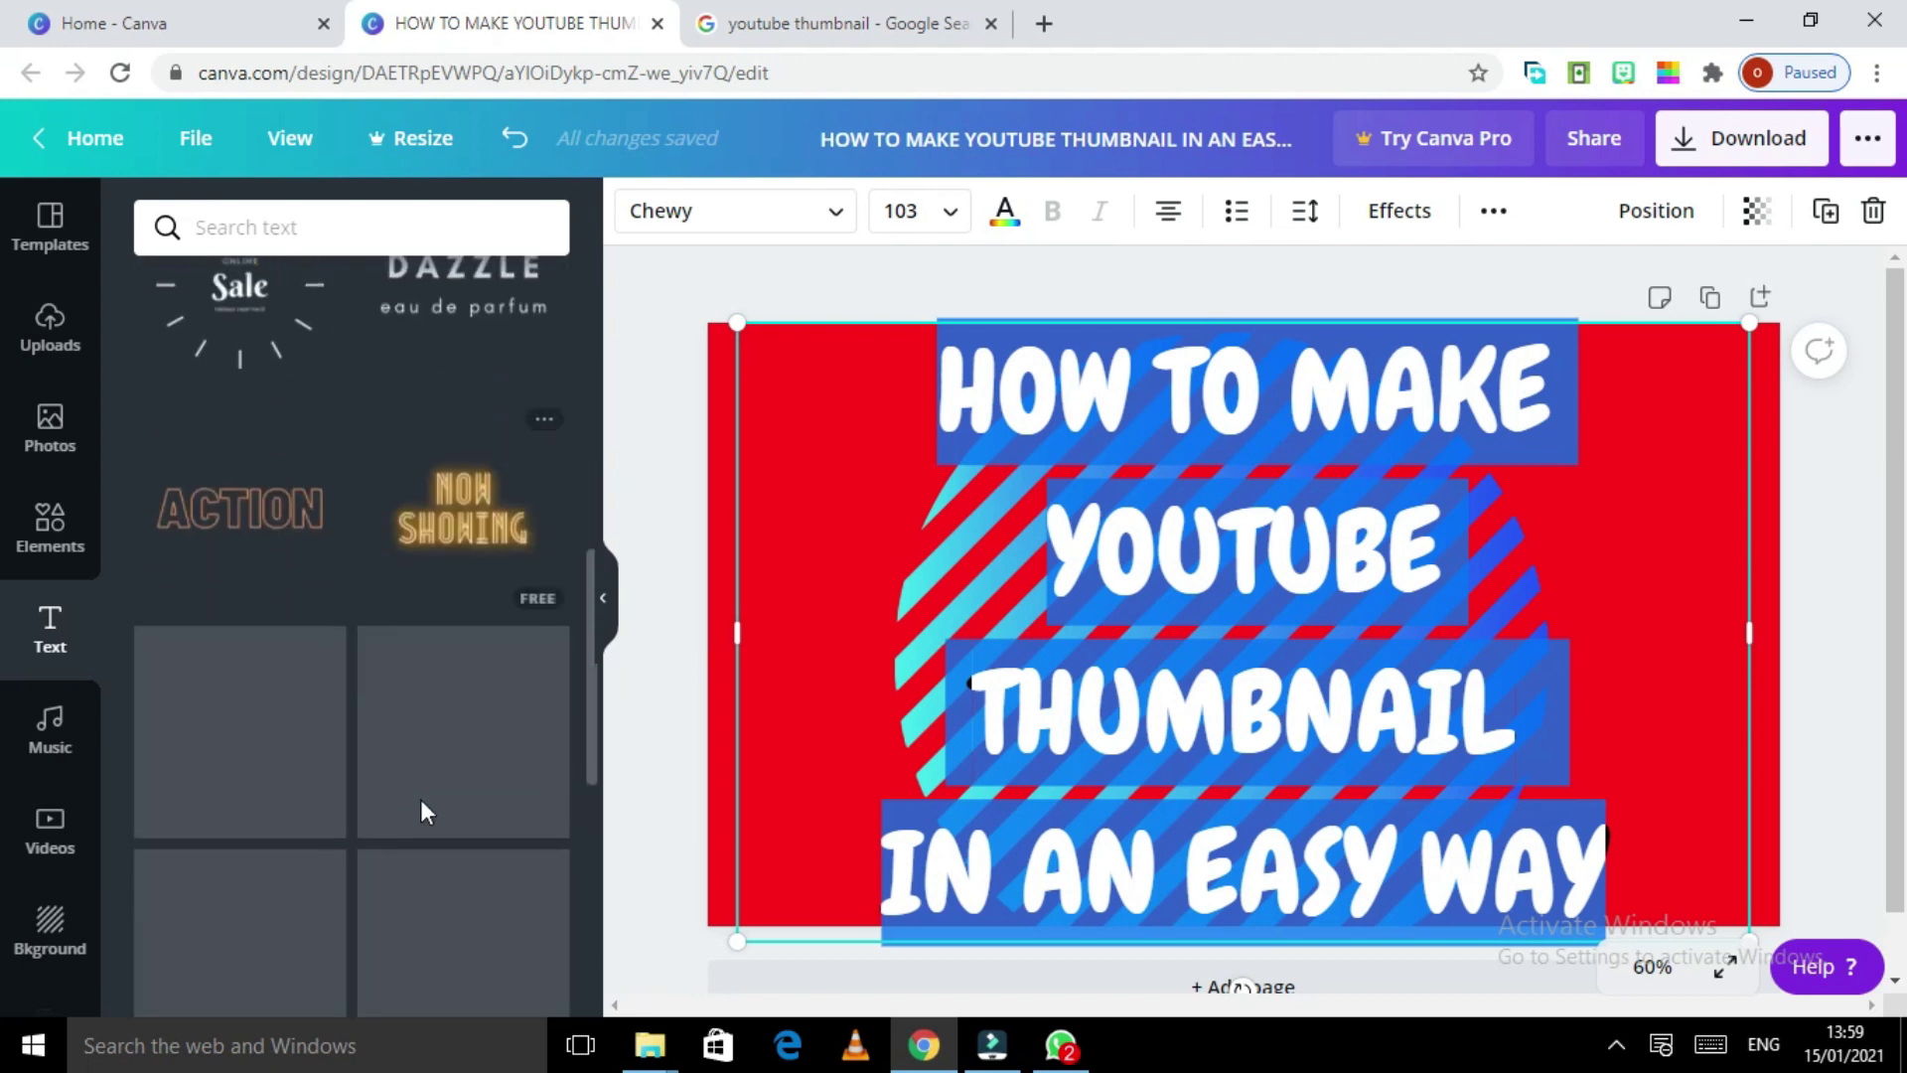
{"action": "scroll", "coordinate": [288, 759], "scroll_direction": "down", "scroll_amount": 5}
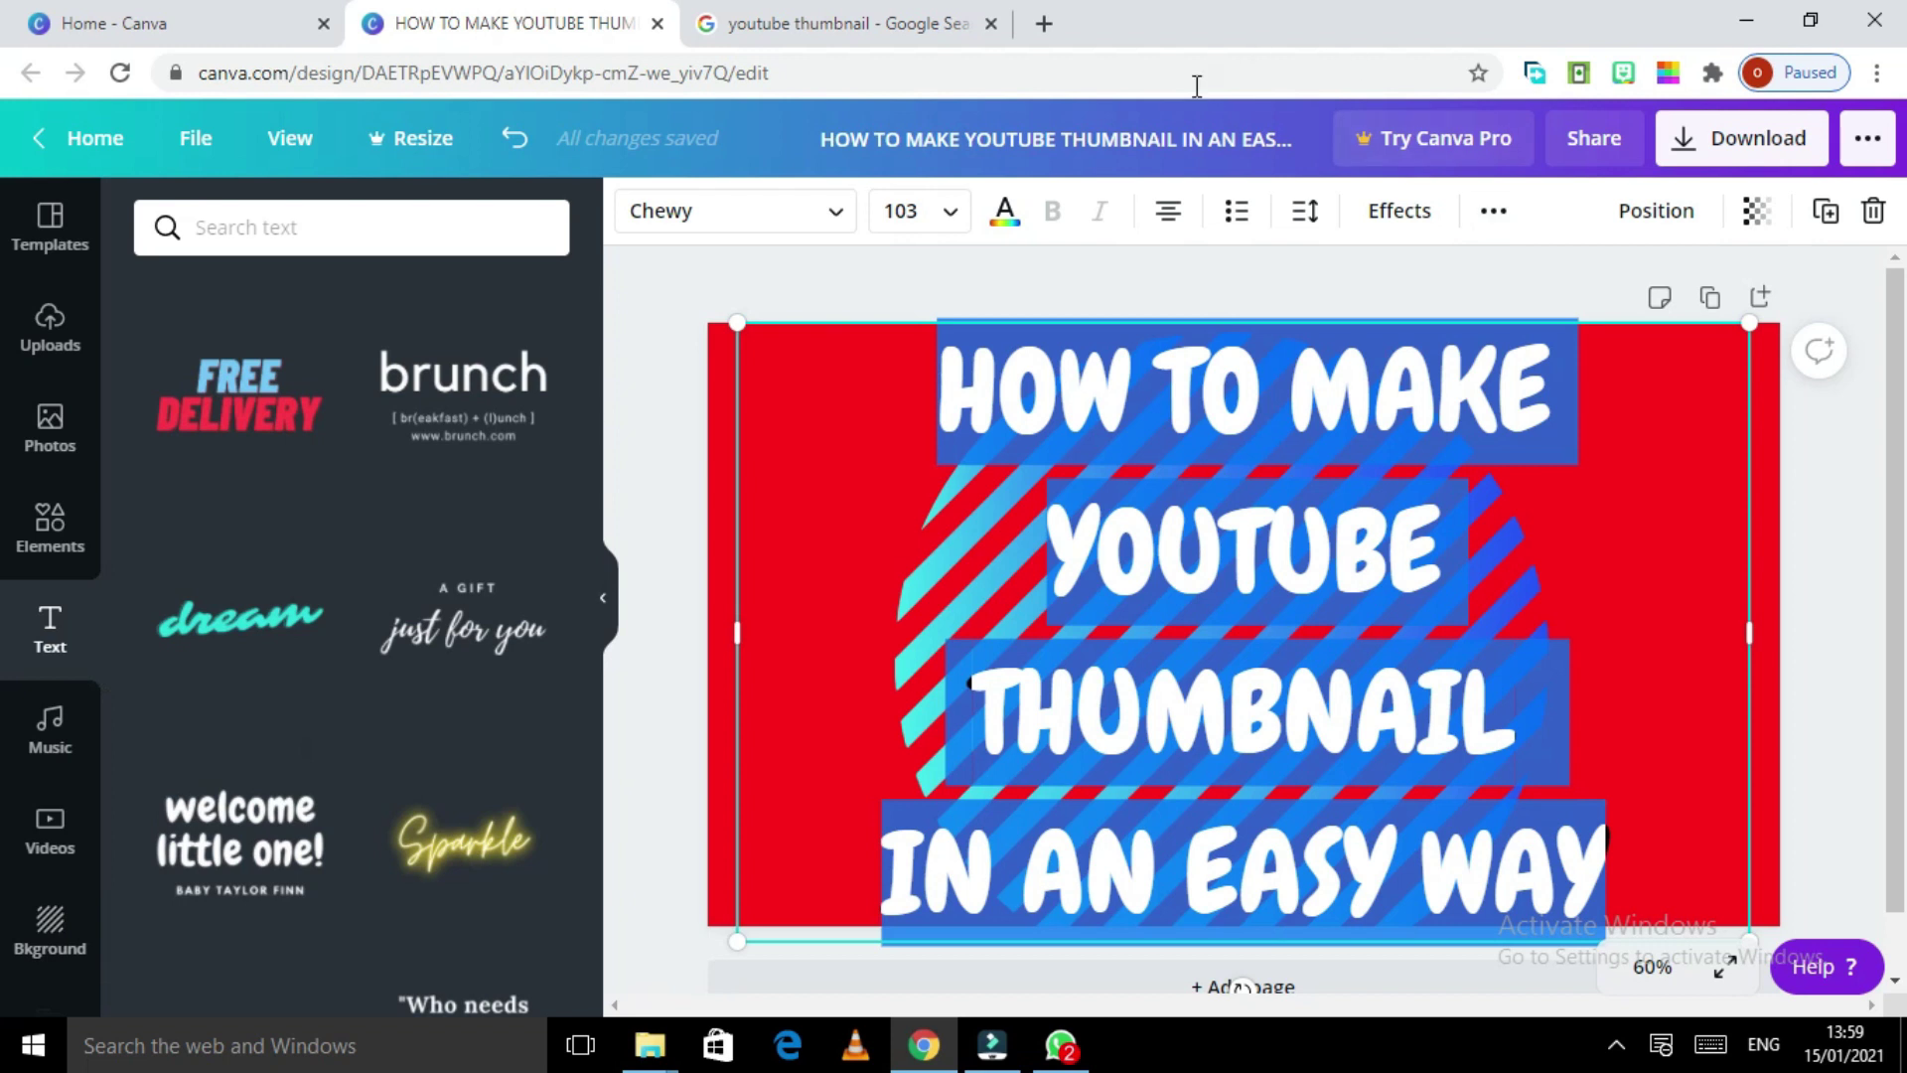
{"action": "left_click", "coordinate": [1415, 212]}
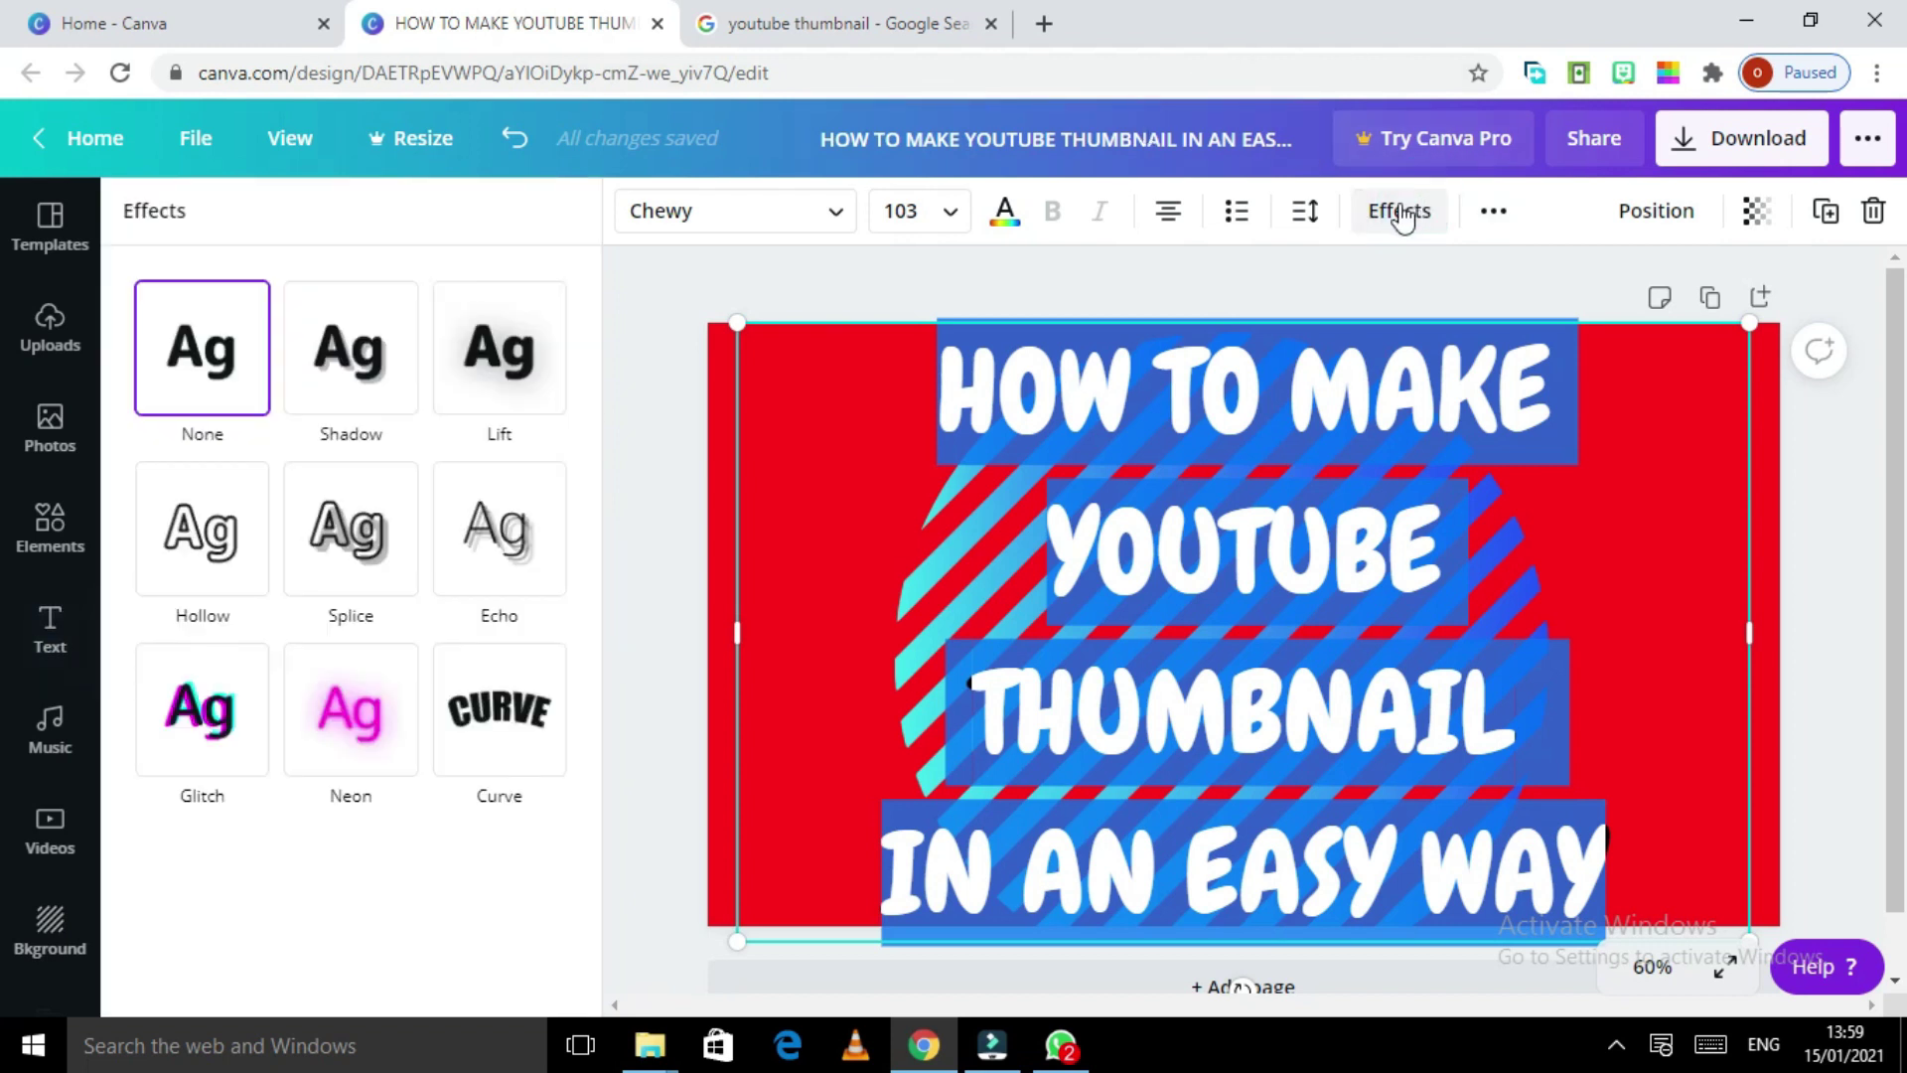
{"action": "left_click", "coordinate": [209, 725]}
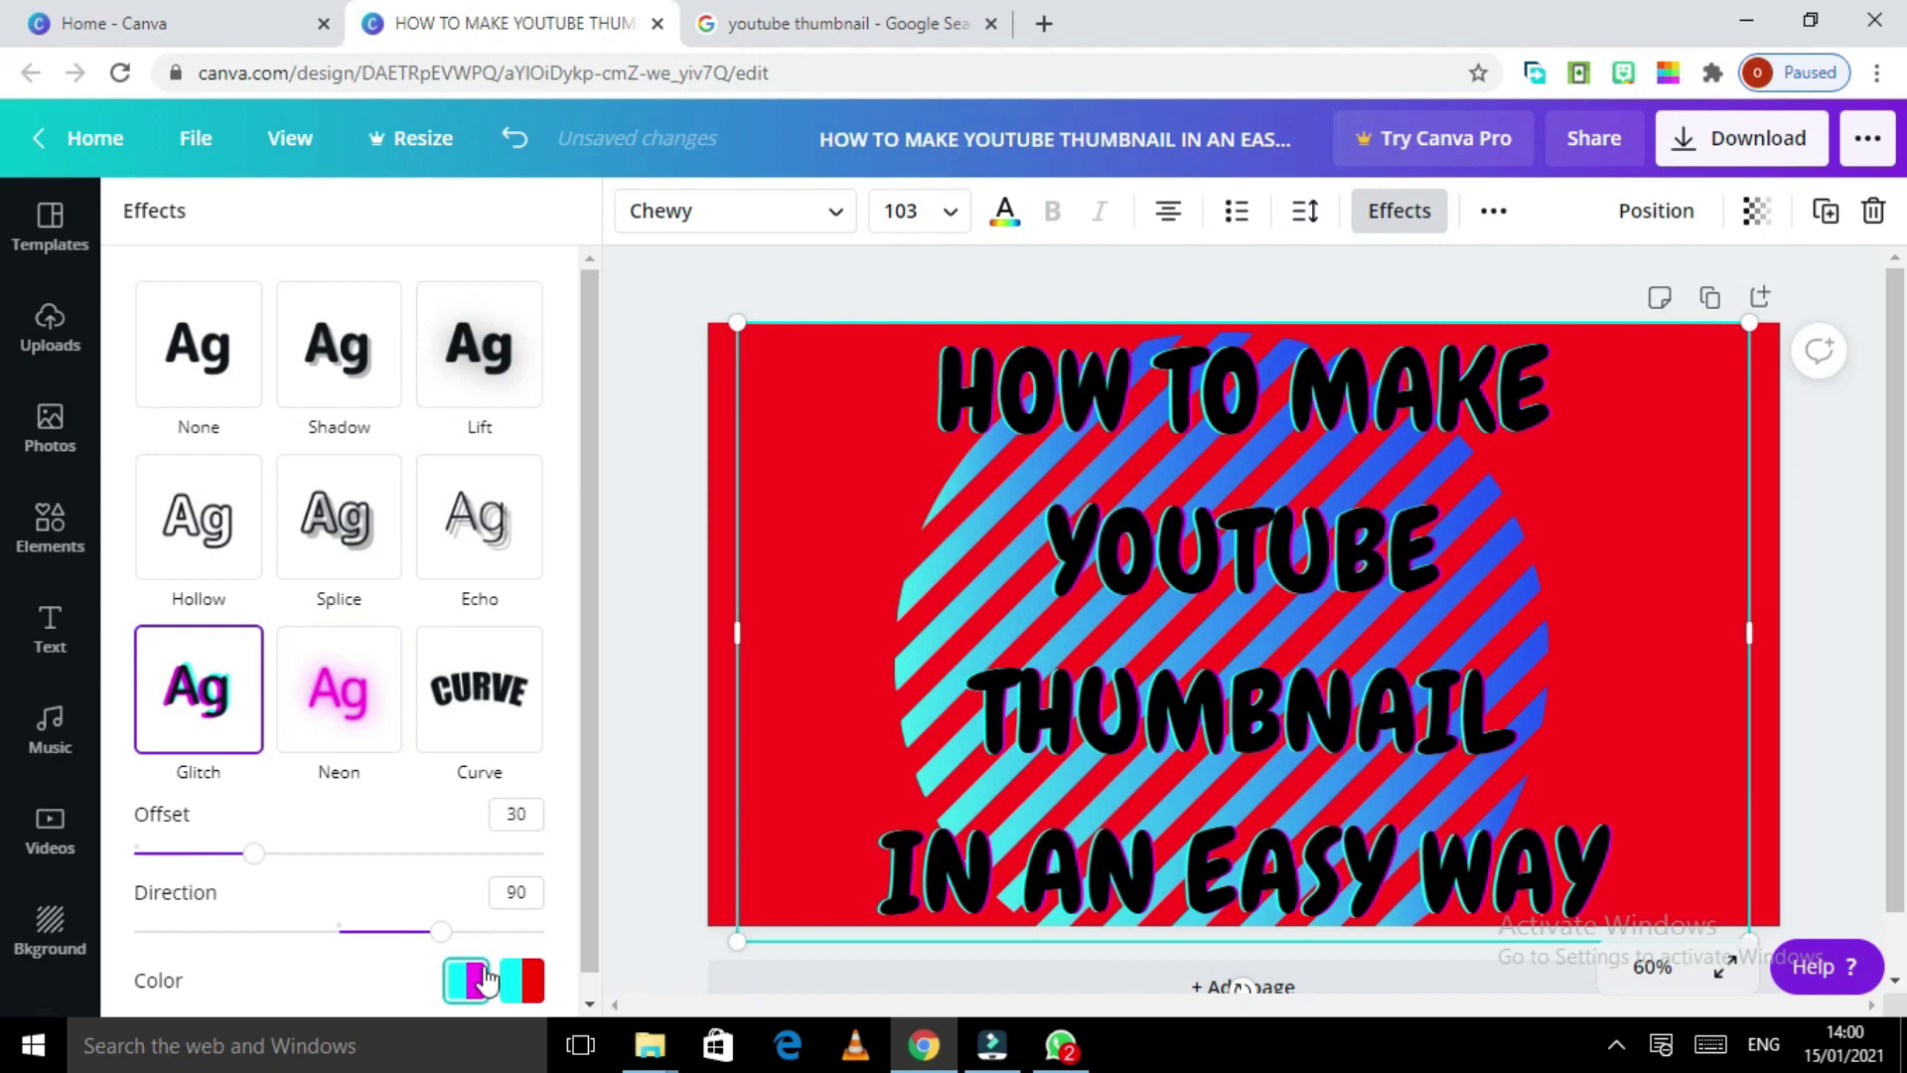
{"action": "left_click", "coordinate": [469, 978]}
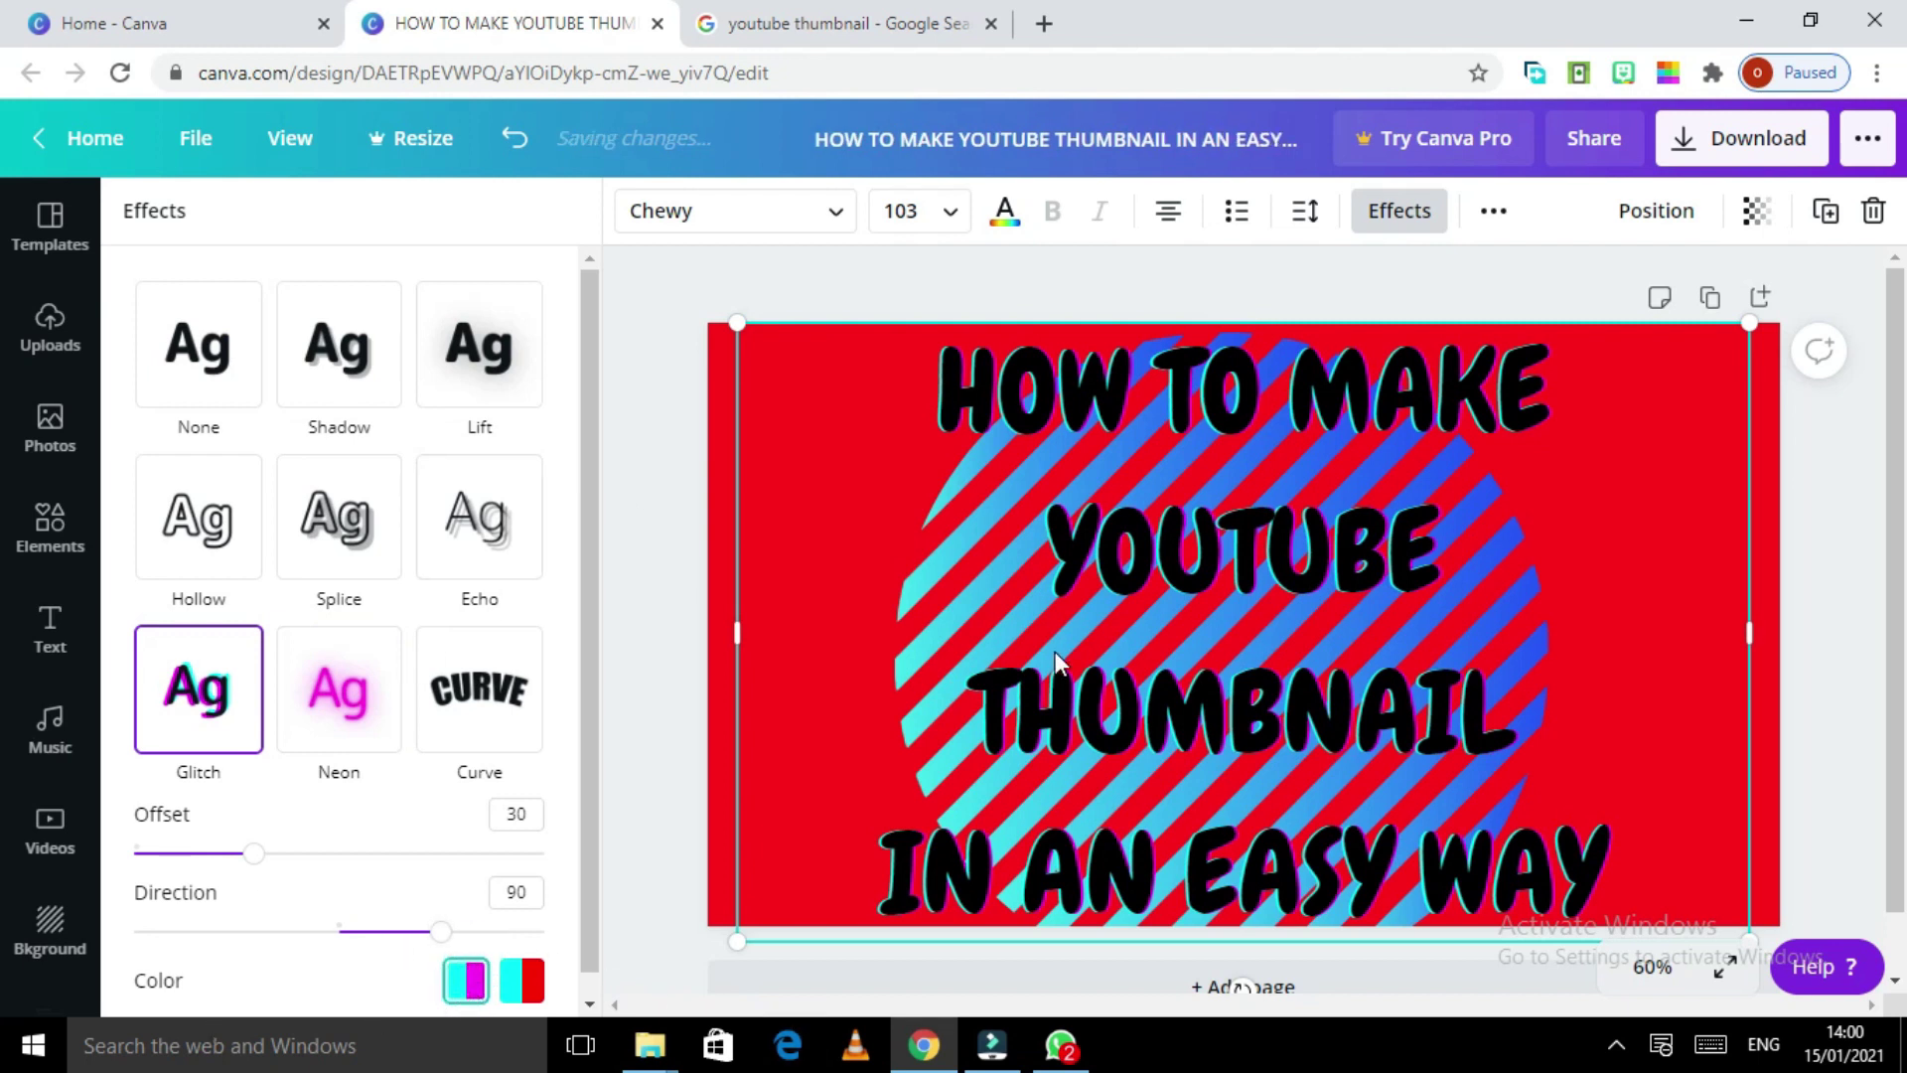
{"action": "left_click", "coordinate": [1247, 633]}
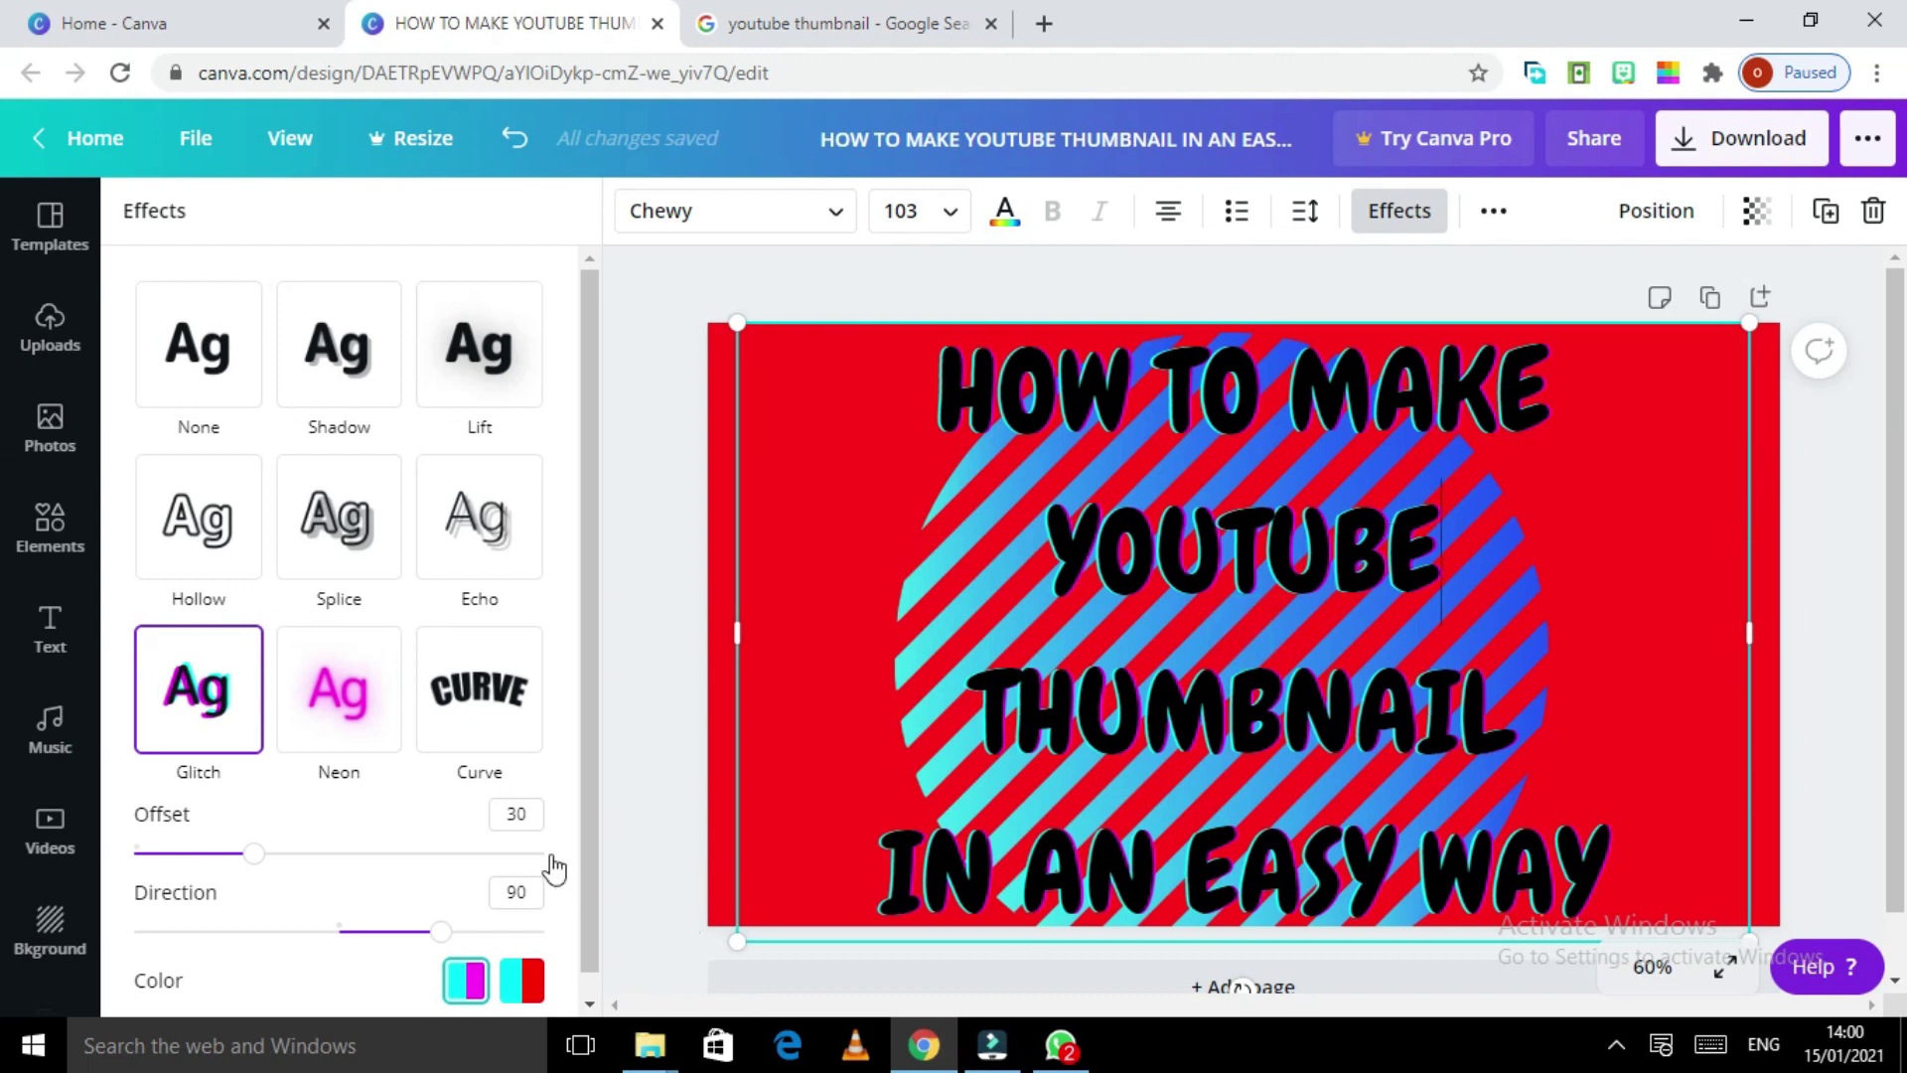
{"action": "left_click", "coordinate": [50, 429]}
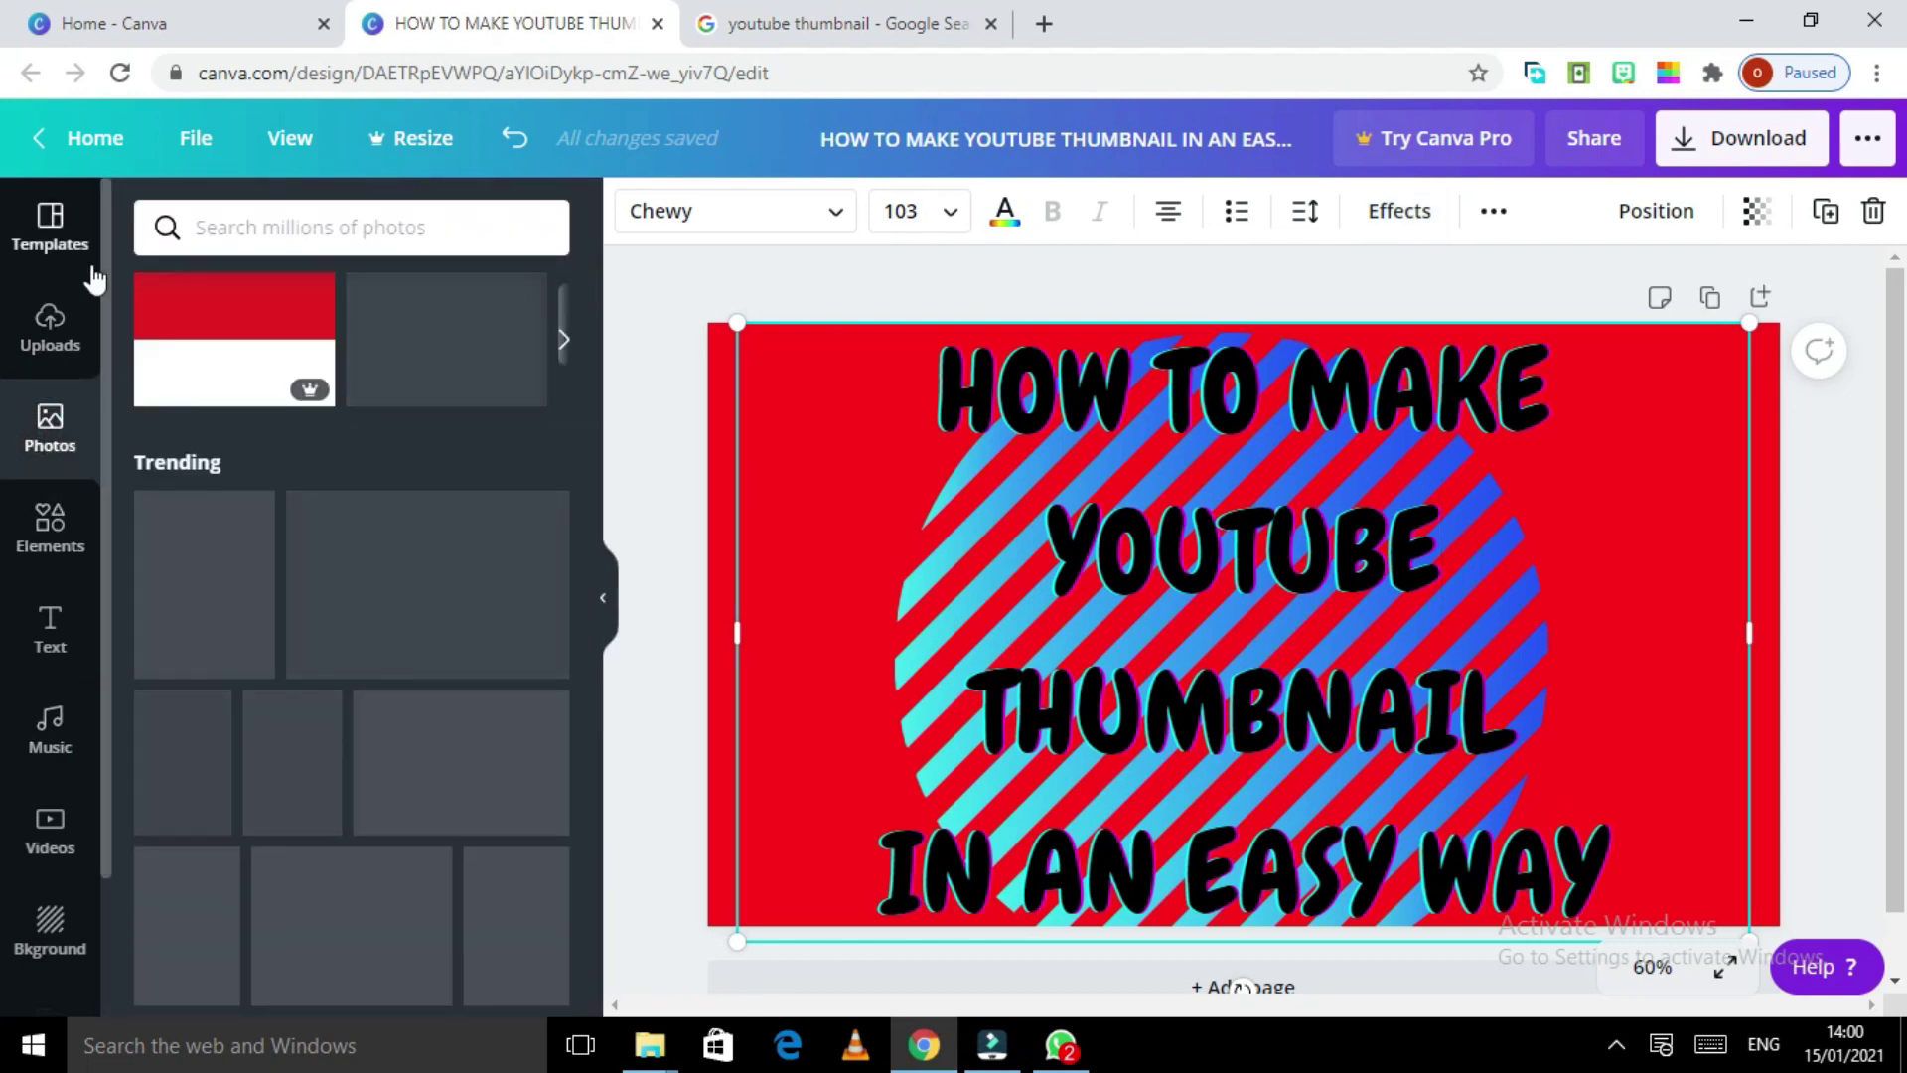
{"action": "left_click", "coordinate": [47, 333]}
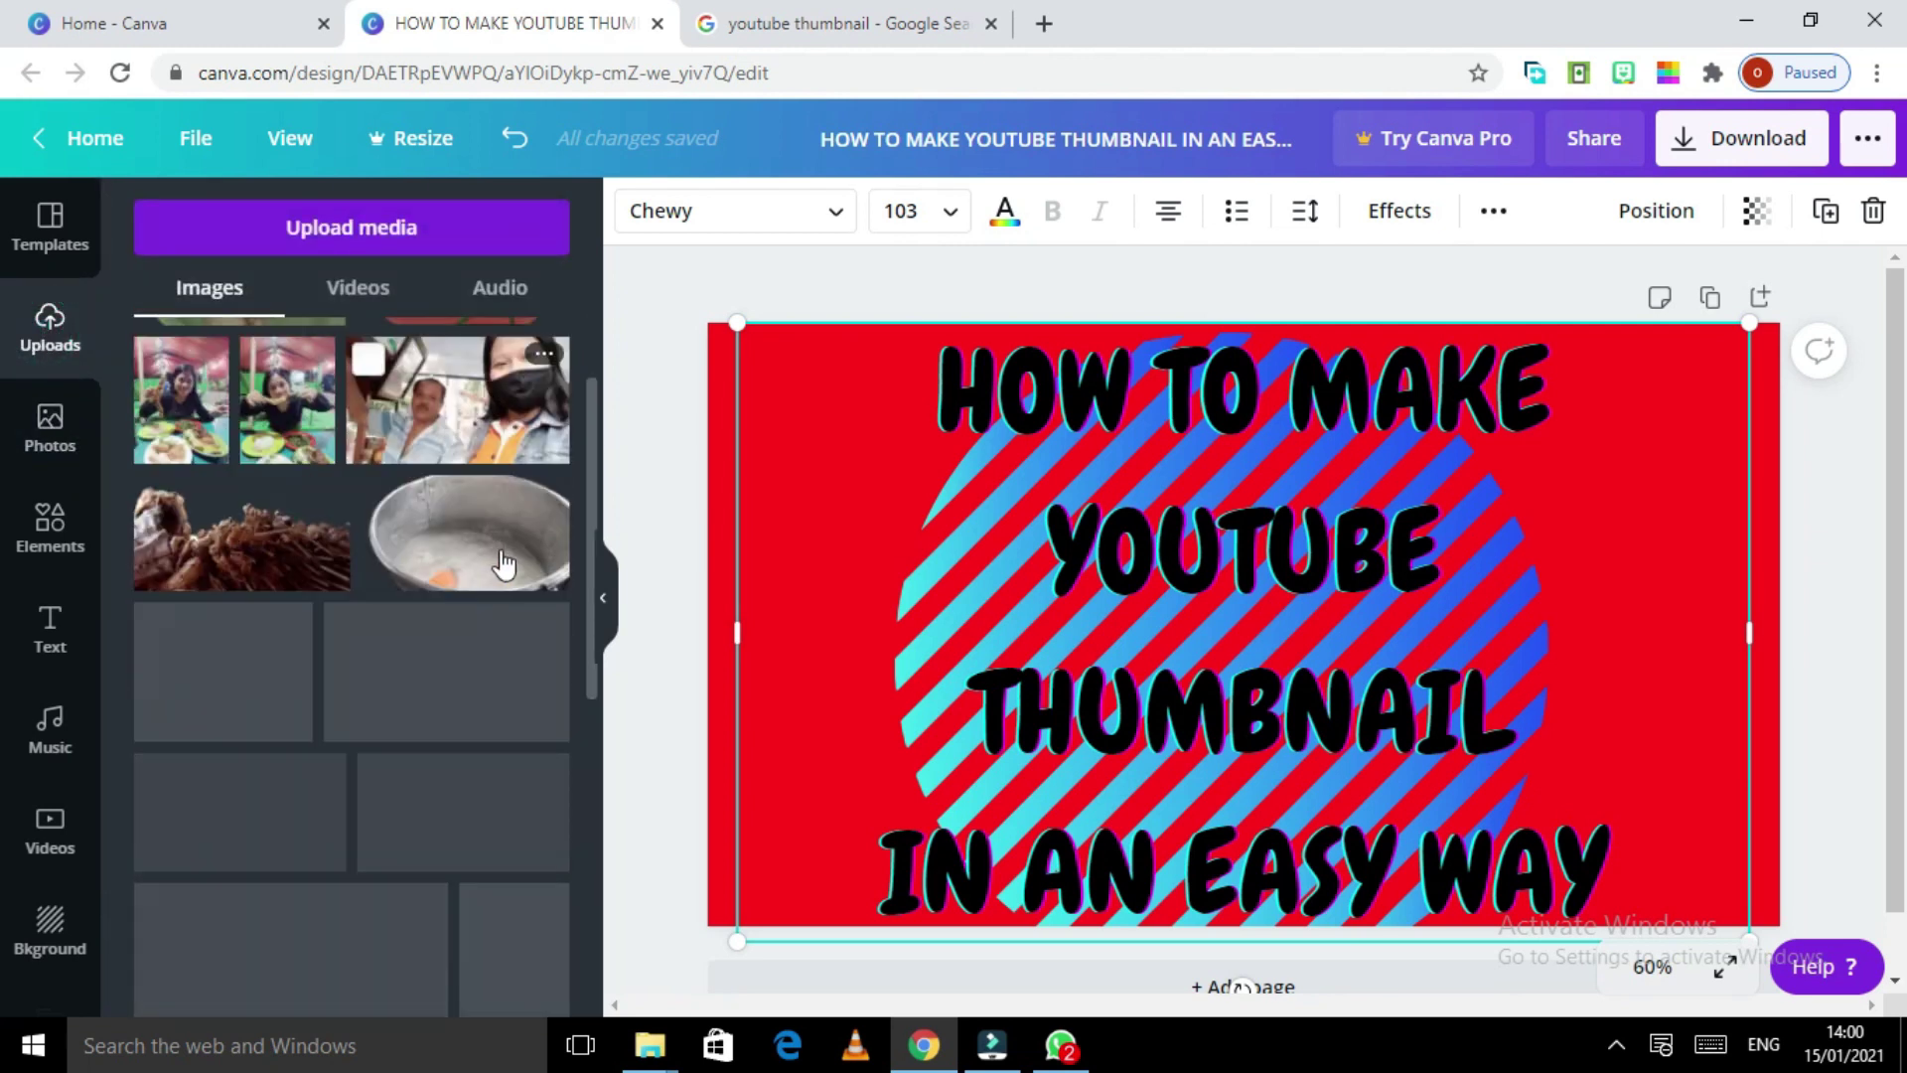
{"action": "scroll", "coordinate": [506, 556], "scroll_direction": "down", "scroll_amount": 5}
{"action": "scroll", "coordinate": [507, 562], "scroll_direction": "down", "scroll_amount": 3}
{"action": "scroll", "coordinate": [505, 569], "scroll_direction": "down", "scroll_amount": 2}
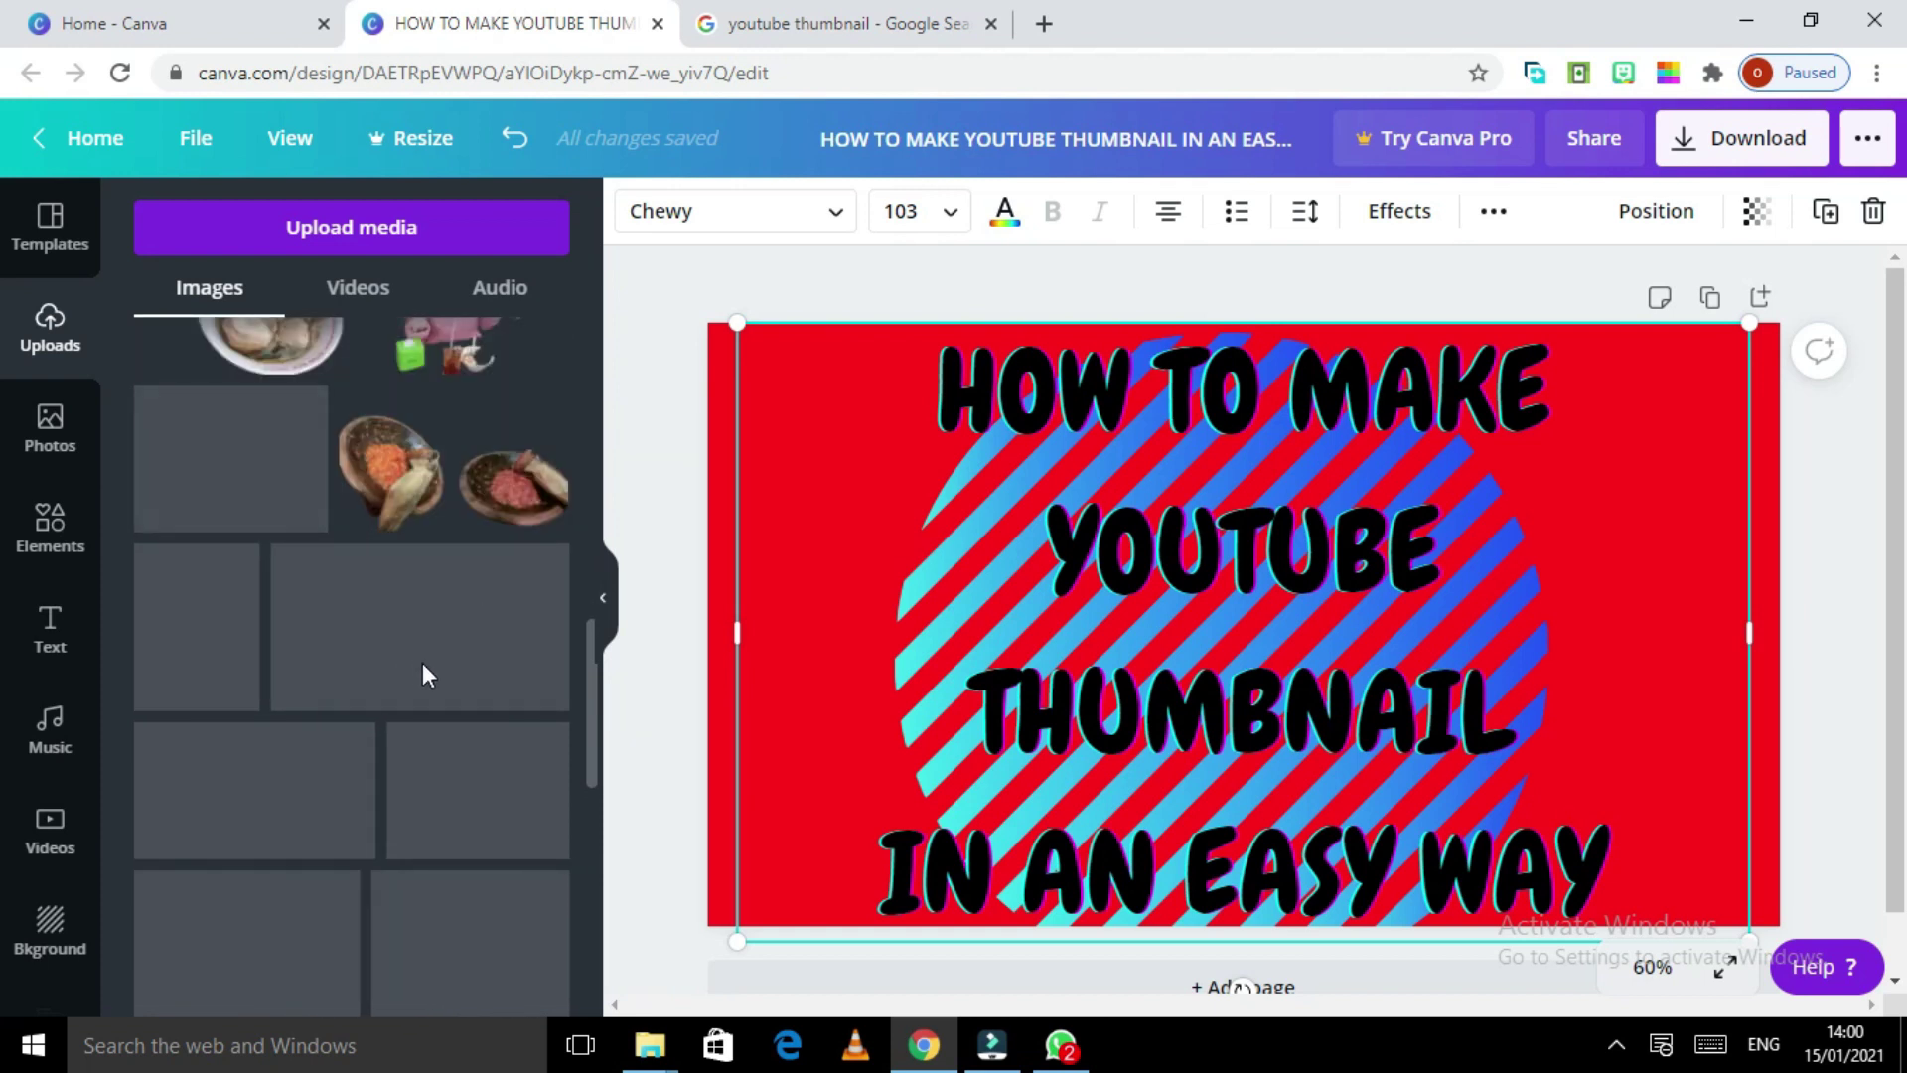
{"action": "scroll", "coordinate": [425, 663], "scroll_direction": "down", "scroll_amount": 2}
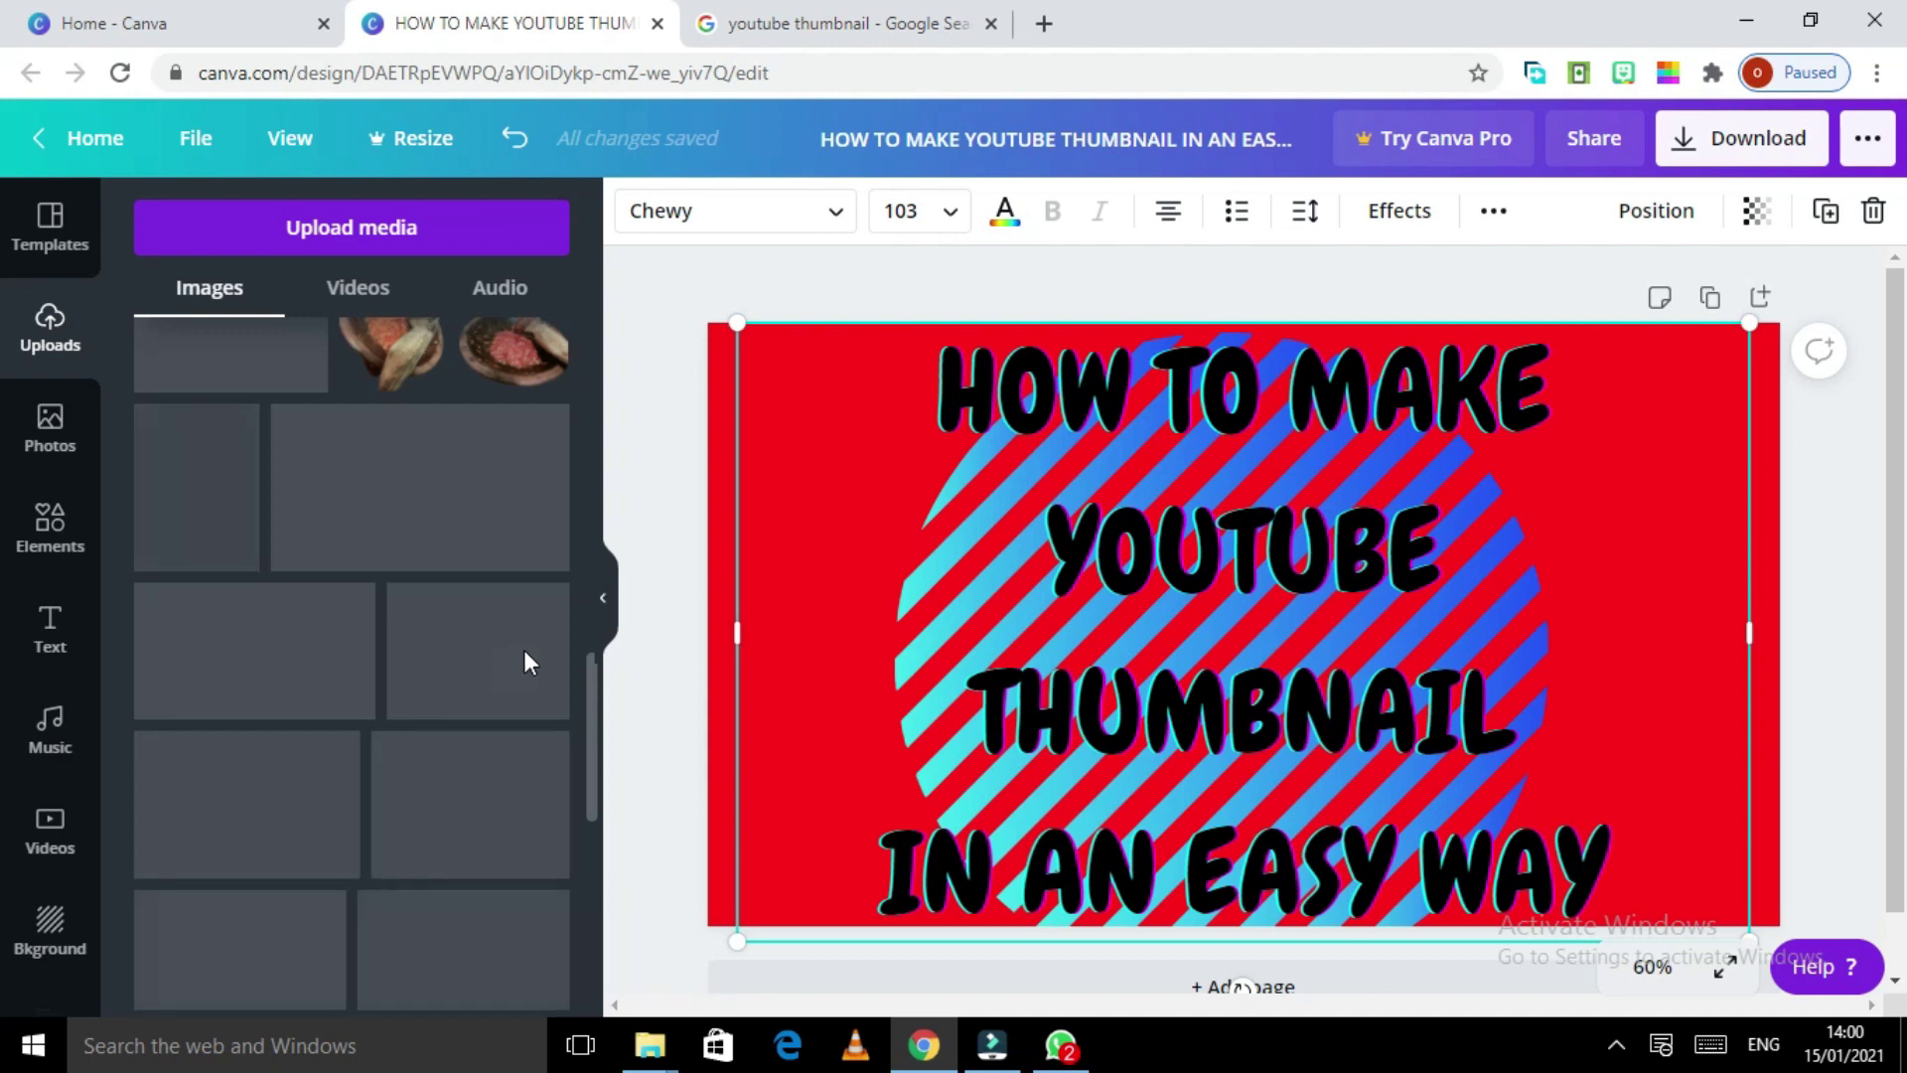
{"action": "scroll", "coordinate": [536, 632], "scroll_direction": "down", "scroll_amount": 2}
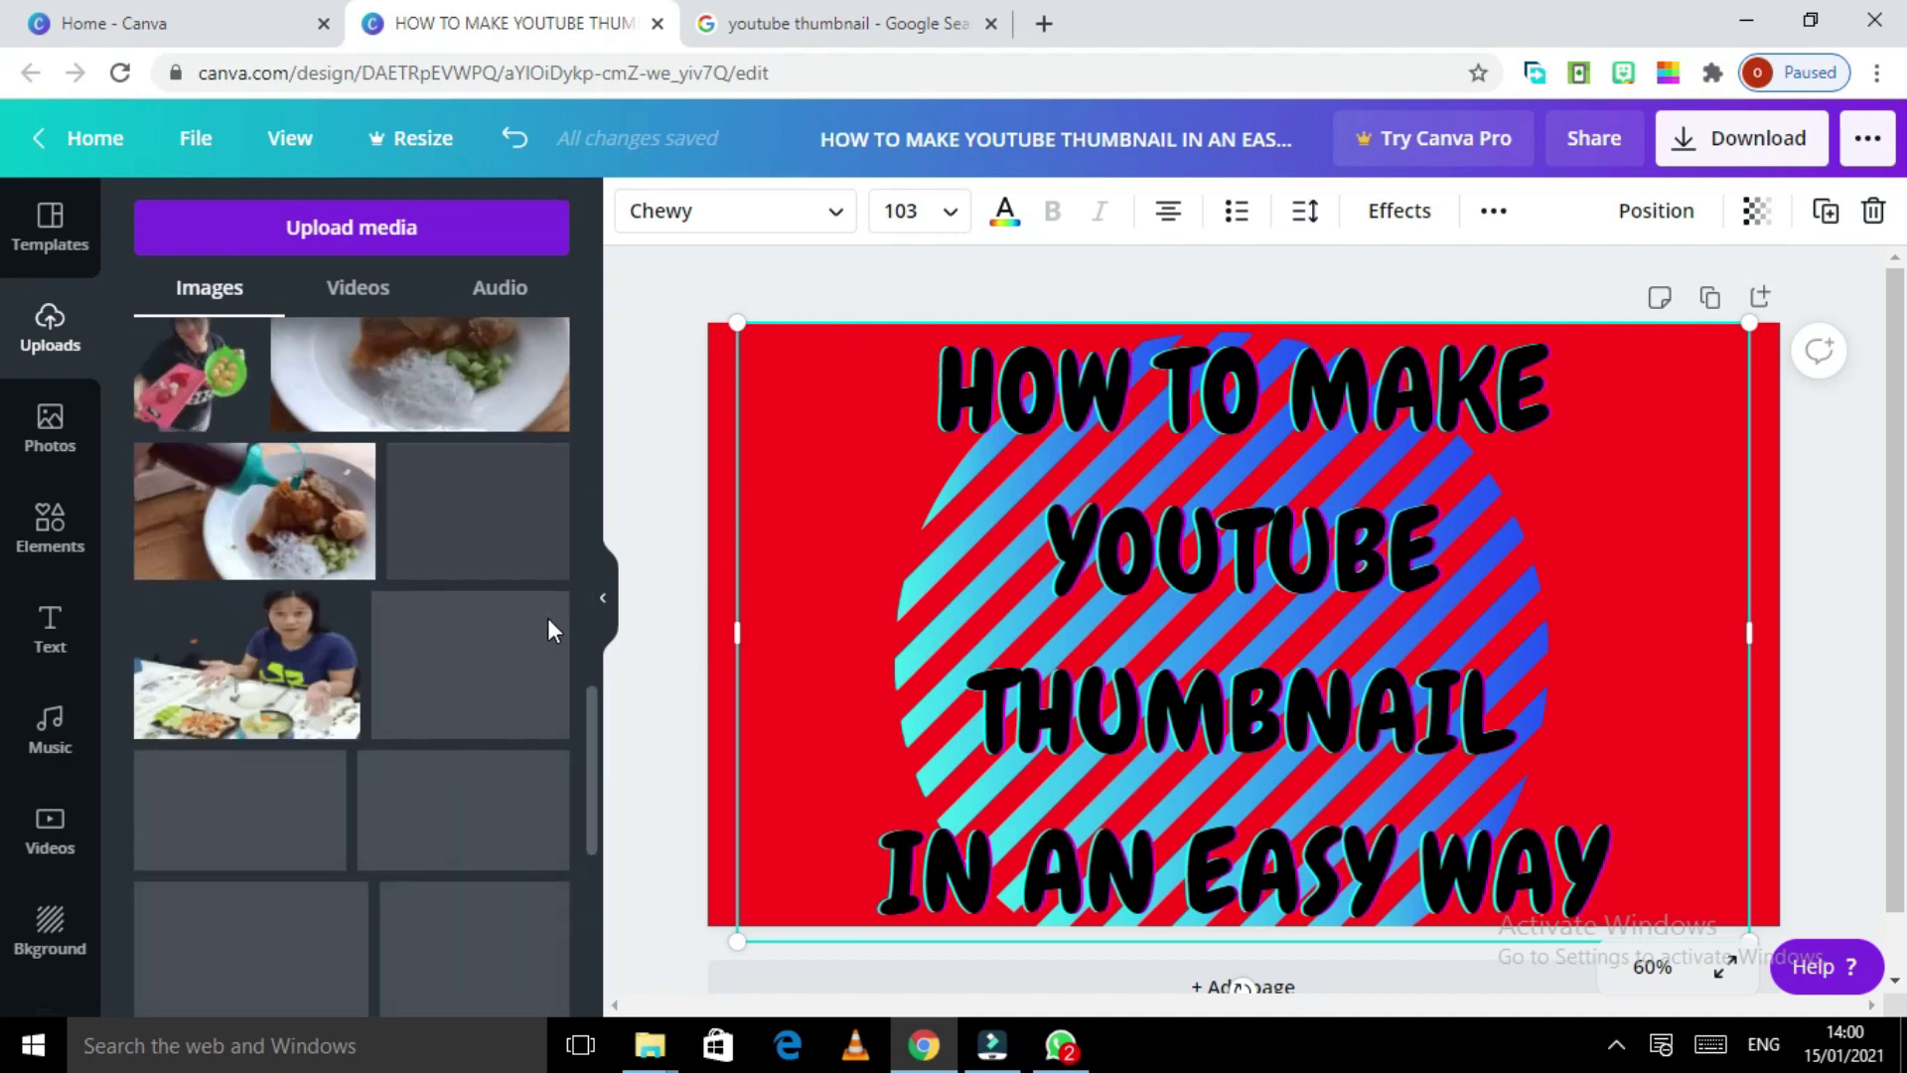
{"action": "scroll", "coordinate": [548, 629], "scroll_direction": "down", "scroll_amount": 2}
{"action": "scroll", "coordinate": [549, 630], "scroll_direction": "down", "scroll_amount": 2}
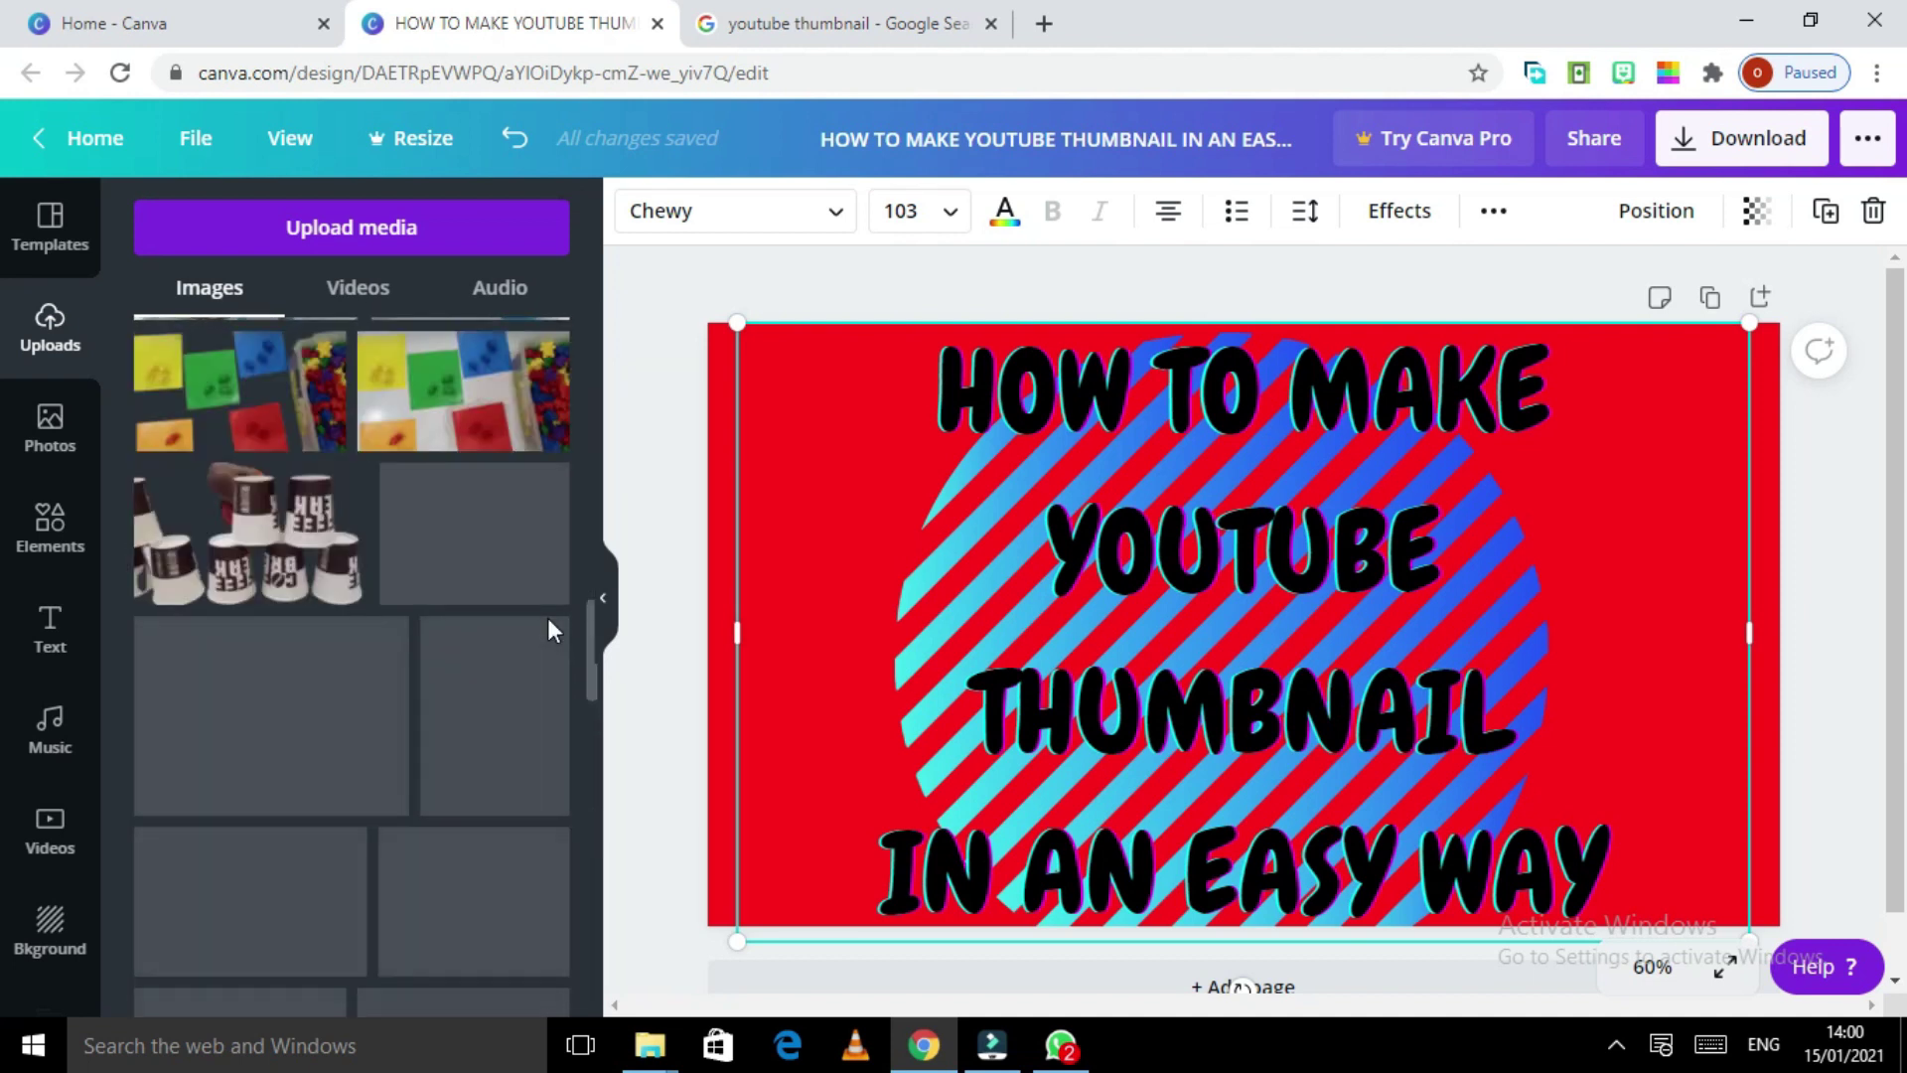
{"action": "scroll", "coordinate": [548, 626], "scroll_direction": "down", "scroll_amount": 2}
{"action": "scroll", "coordinate": [552, 625], "scroll_direction": "down", "scroll_amount": 2}
{"action": "scroll", "coordinate": [555, 623], "scroll_direction": "down", "scroll_amount": 2}
{"action": "scroll", "coordinate": [560, 616], "scroll_direction": "down", "scroll_amount": 2}
{"action": "scroll", "coordinate": [563, 604], "scroll_direction": "down", "scroll_amount": 3}
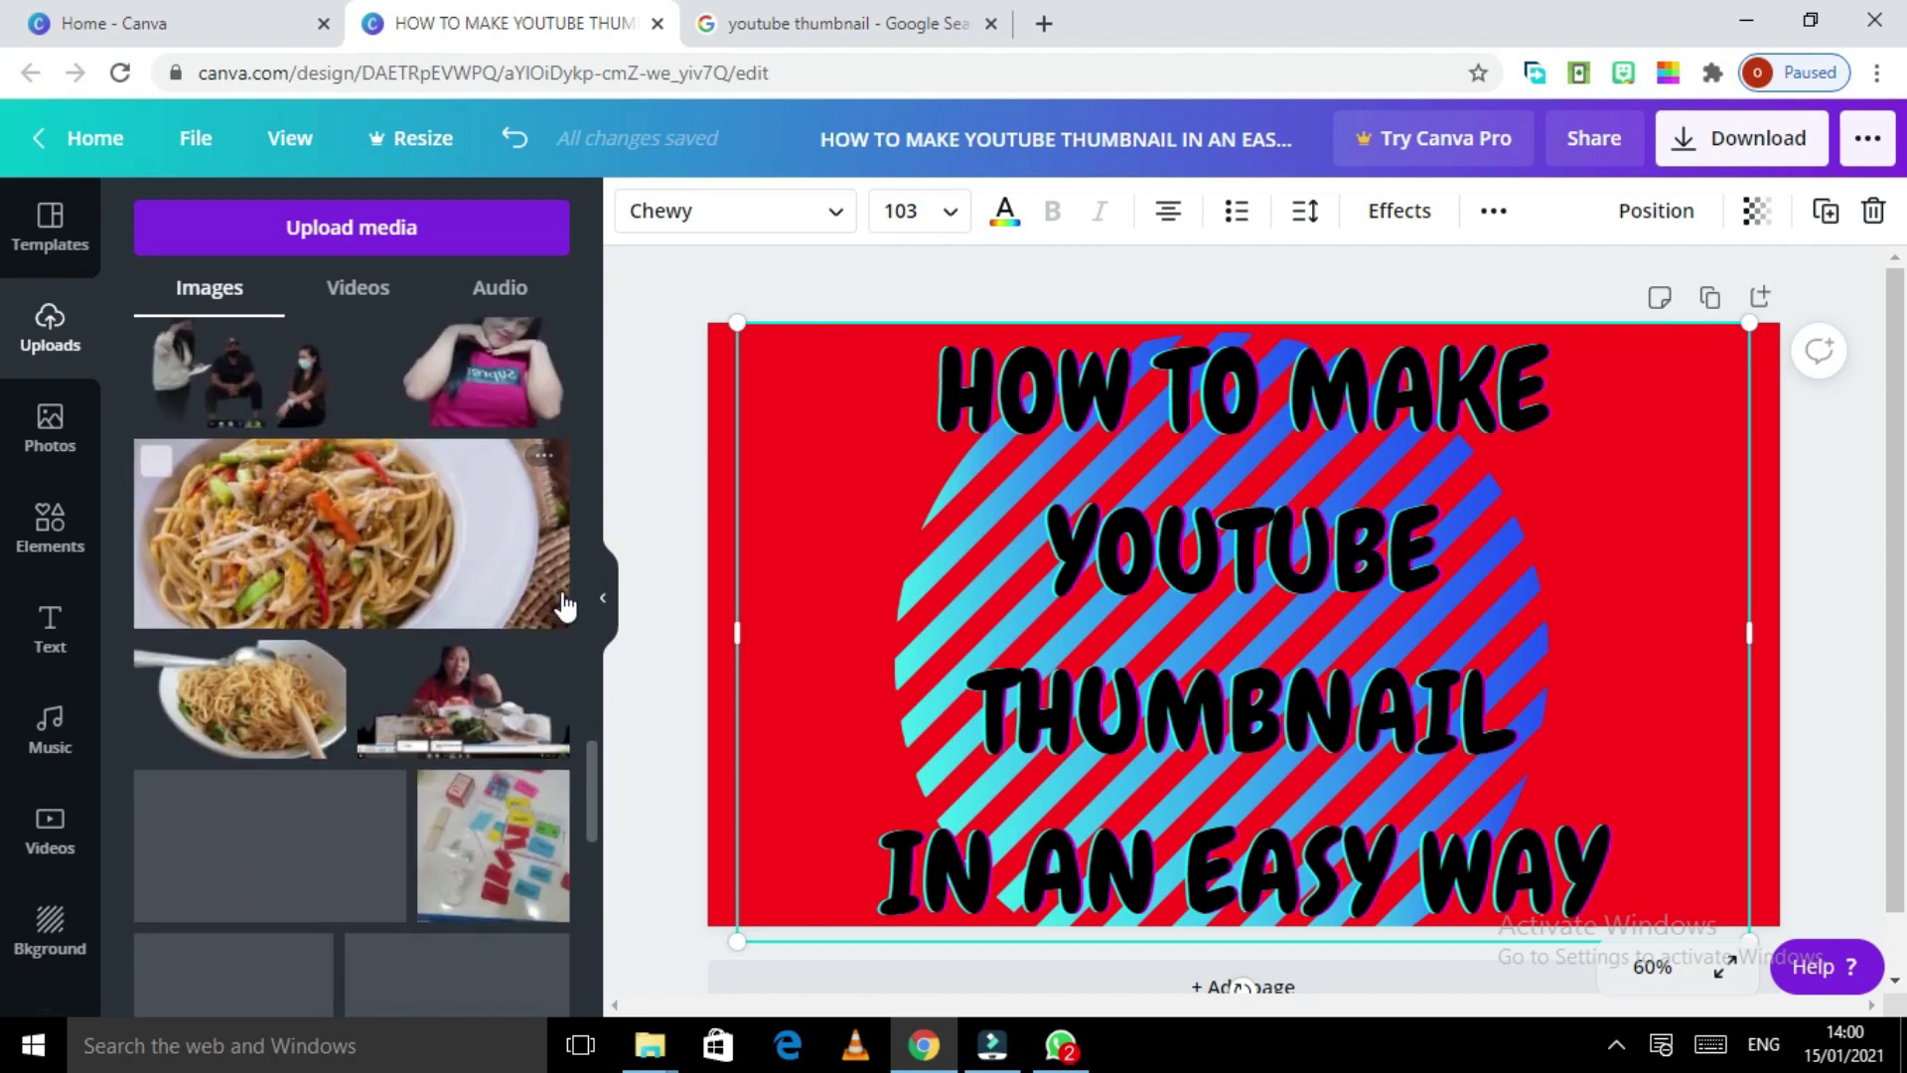
{"action": "scroll", "coordinate": [563, 603], "scroll_direction": "down", "scroll_amount": 1}
{"action": "scroll", "coordinate": [564, 596], "scroll_direction": "down", "scroll_amount": 3}
{"action": "scroll", "coordinate": [564, 596], "scroll_direction": "down", "scroll_amount": 2}
{"action": "scroll", "coordinate": [564, 589], "scroll_direction": "down", "scroll_amount": 1}
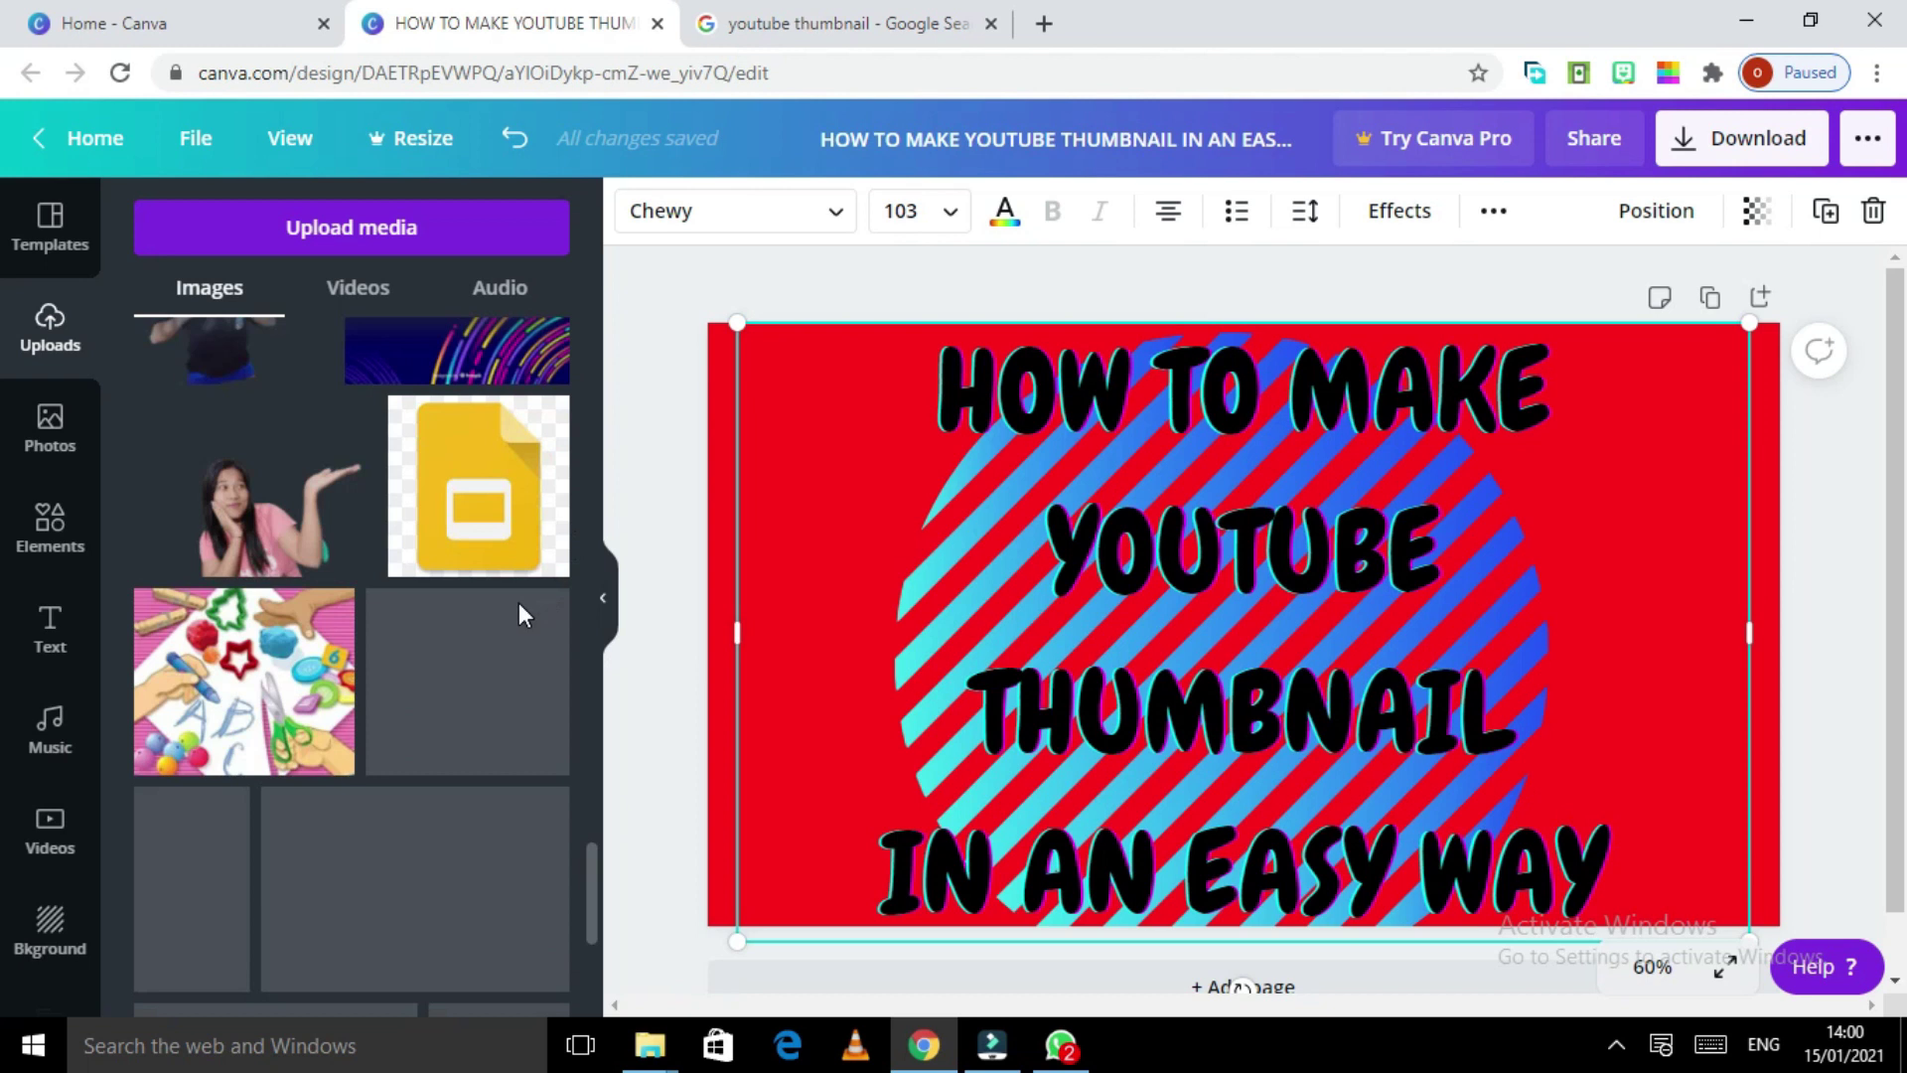
{"action": "scroll", "coordinate": [523, 614], "scroll_direction": "down", "scroll_amount": 2}
{"action": "scroll", "coordinate": [531, 615], "scroll_direction": "down", "scroll_amount": 1}
{"action": "scroll", "coordinate": [537, 617], "scroll_direction": "down", "scroll_amount": 1}
{"action": "scroll", "coordinate": [542, 618], "scroll_direction": "down", "scroll_amount": 1}
{"action": "scroll", "coordinate": [545, 620], "scroll_direction": "down", "scroll_amount": 1}
{"action": "scroll", "coordinate": [547, 614], "scroll_direction": "down", "scroll_amount": 2}
{"action": "scroll", "coordinate": [550, 606], "scroll_direction": "down", "scroll_amount": 5}
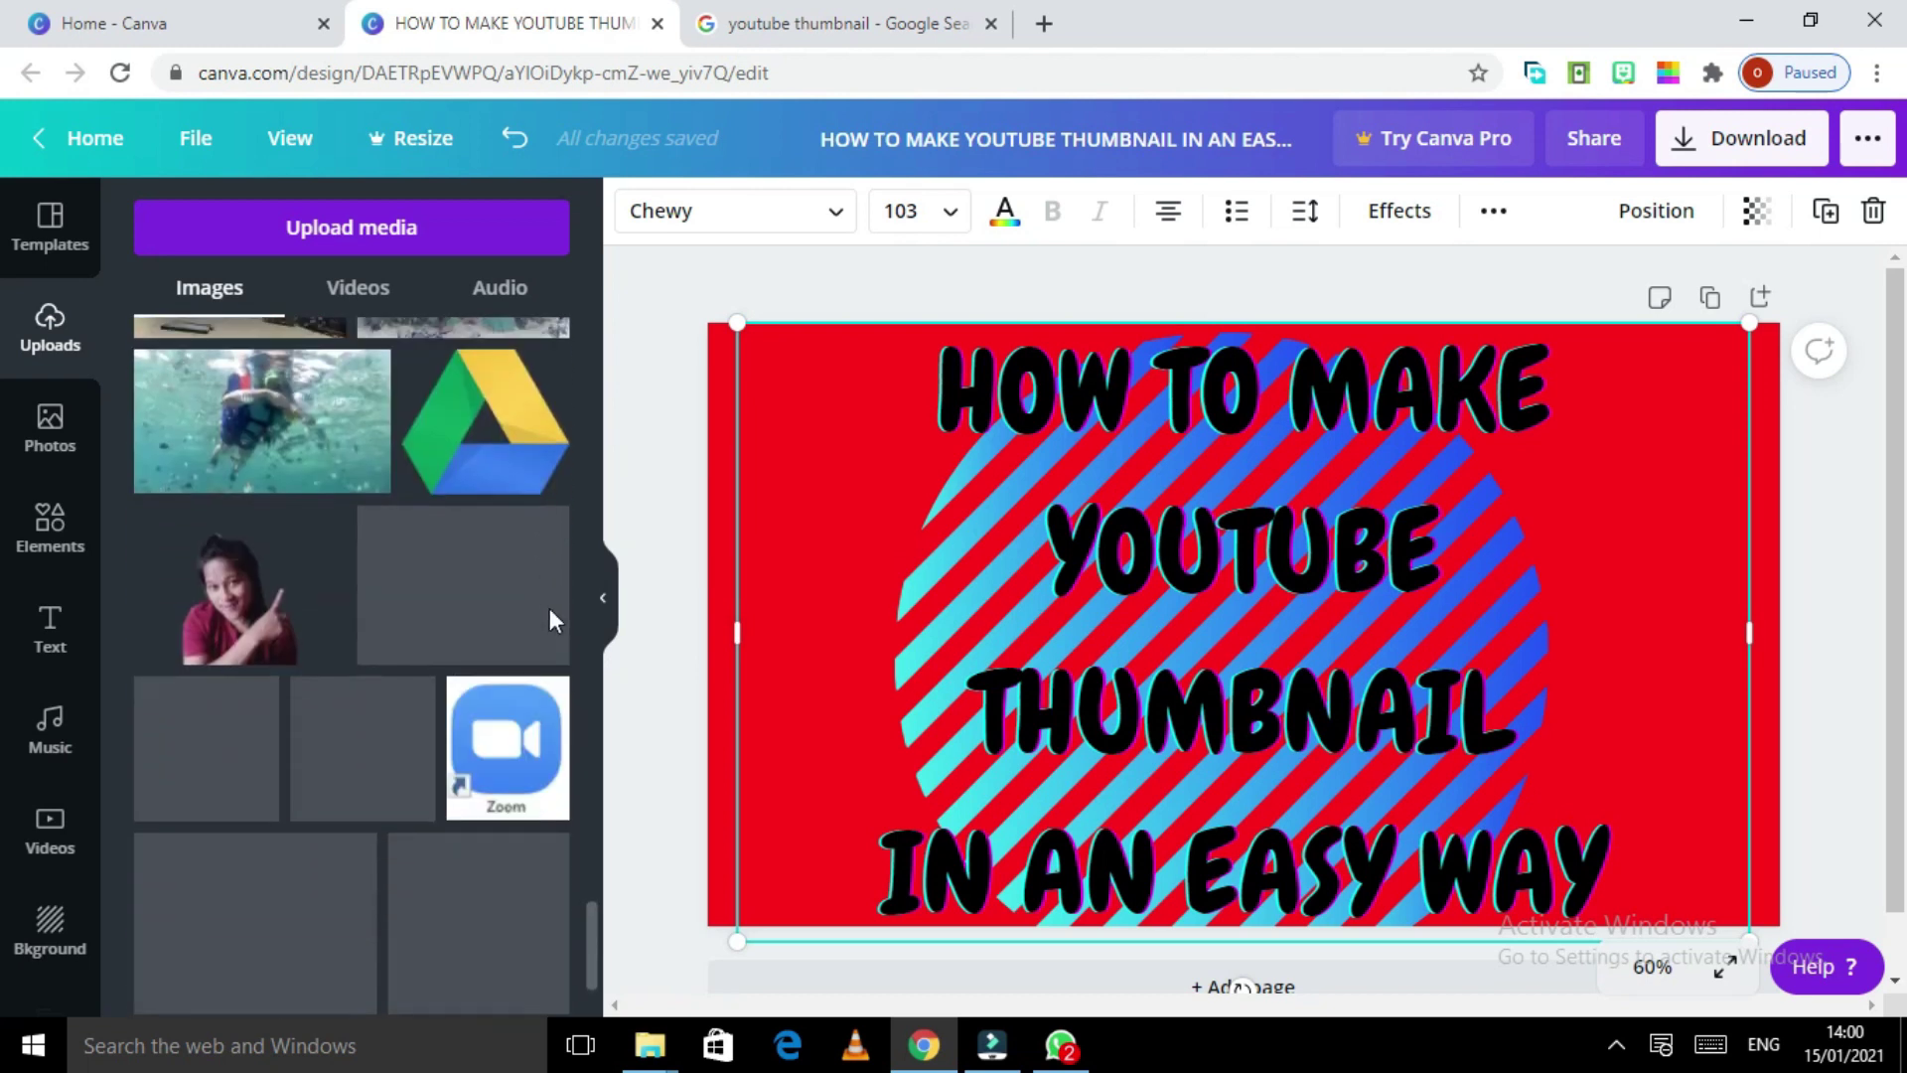
{"action": "scroll", "coordinate": [552, 598], "scroll_direction": "down", "scroll_amount": 3}
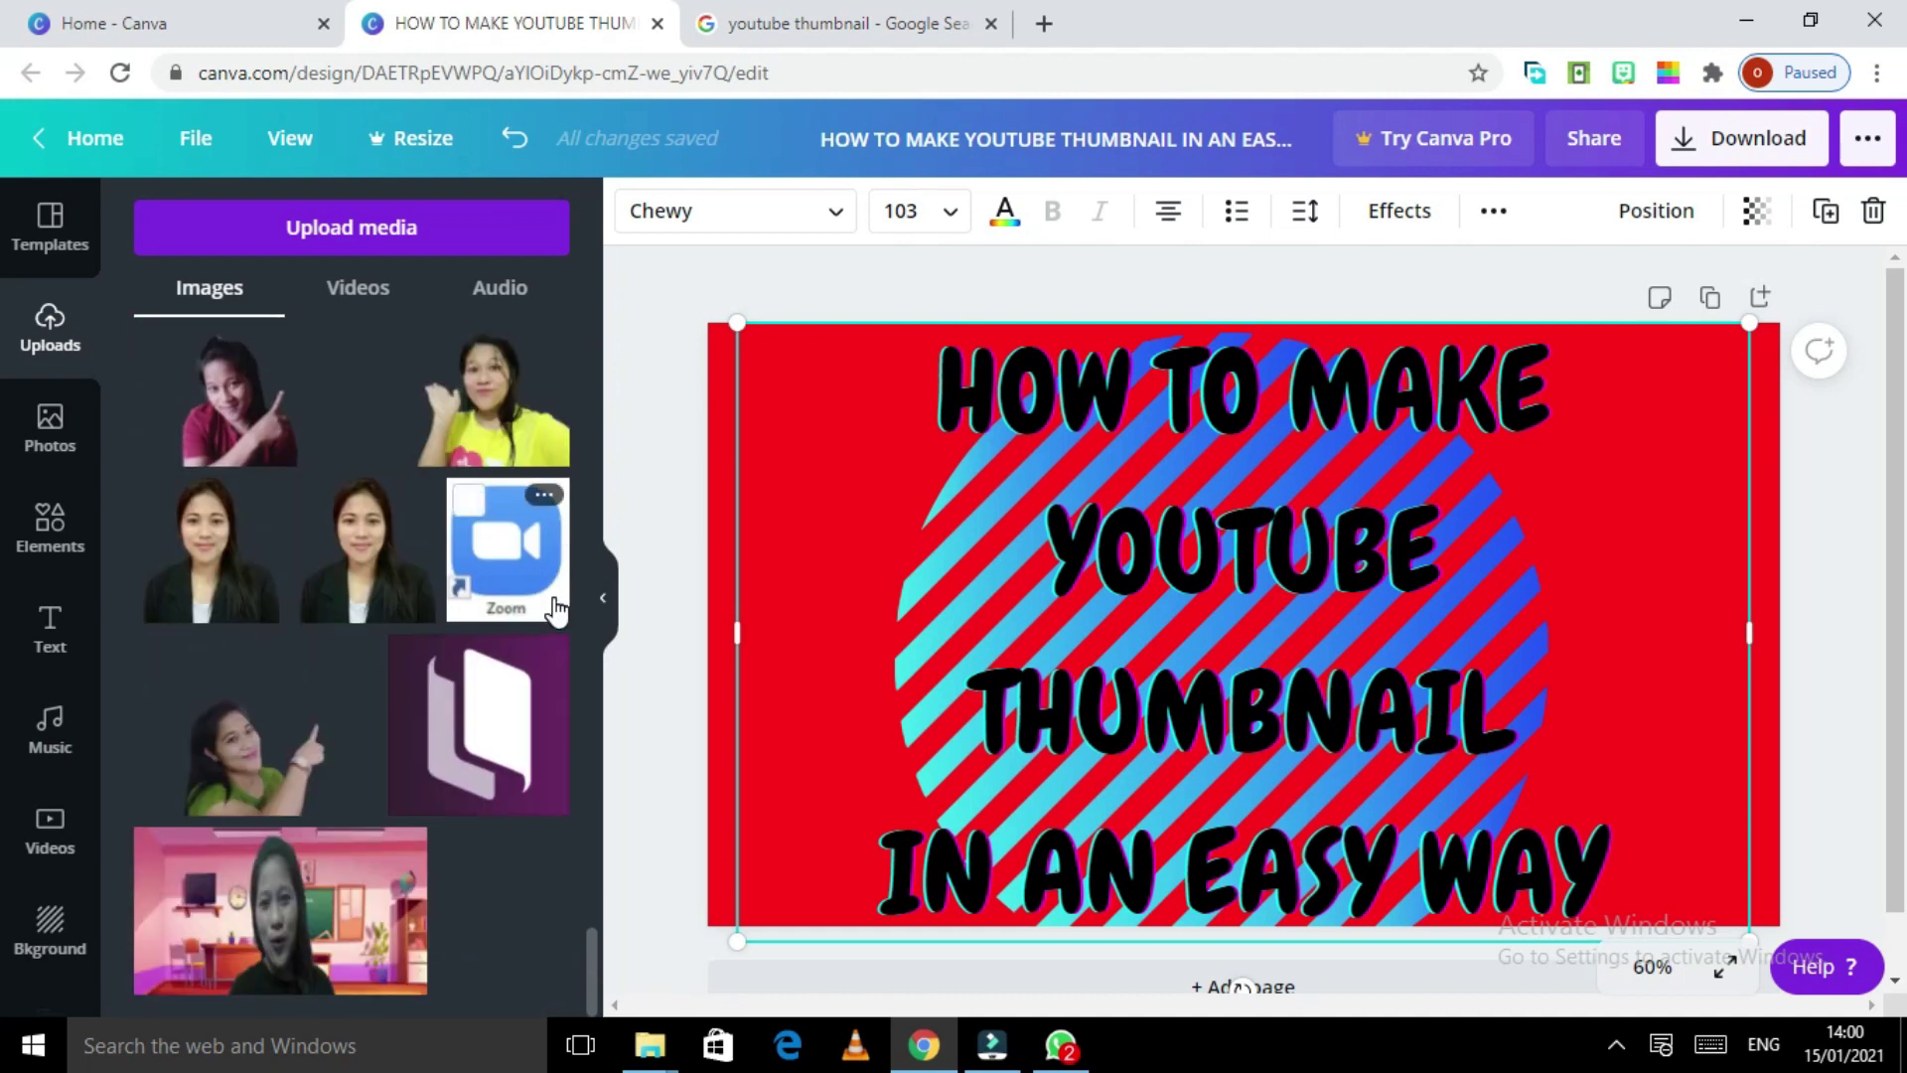
Step: Add the yellow-shirt presenter photo, fit it into the lower-right corner, and move the title left
{"action": "left_click", "coordinate": [503, 434]}
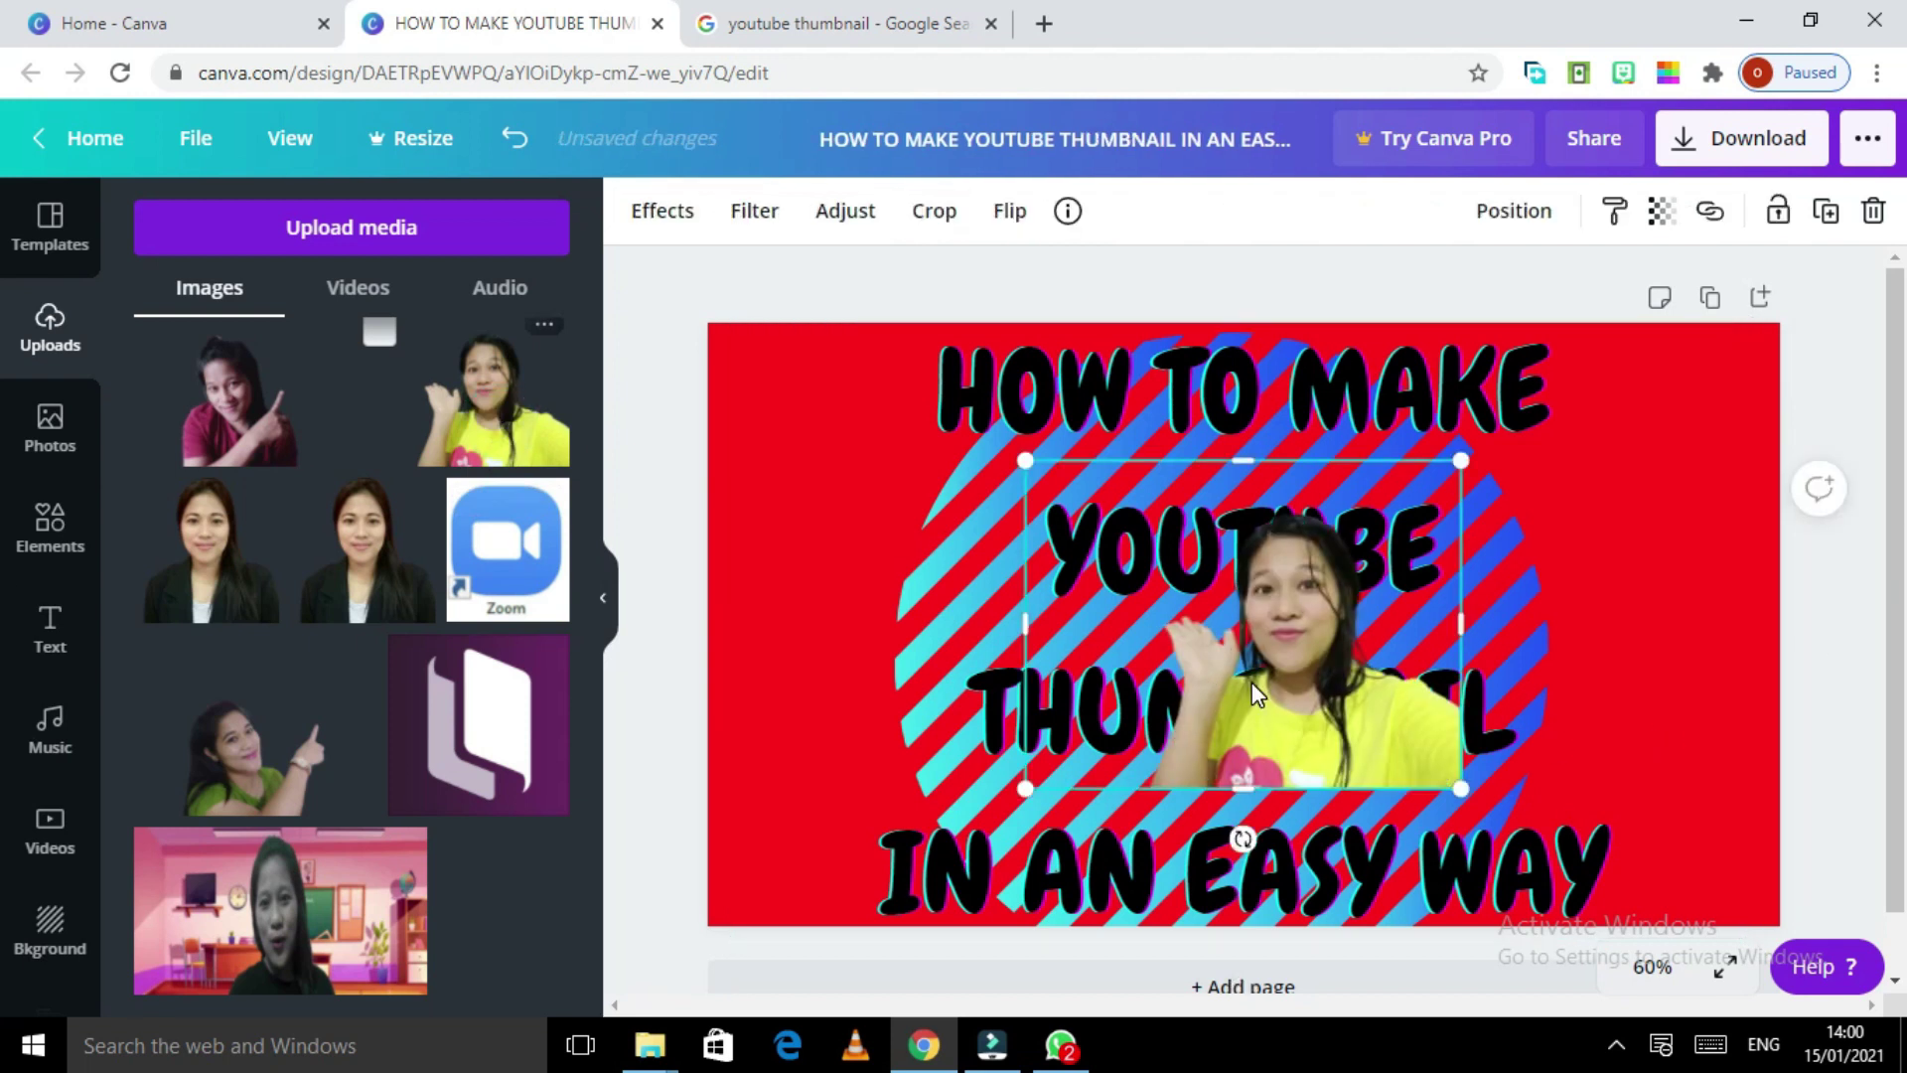
{"action": "left_click_drag", "start_coordinate": [1250, 683], "coordinate": [1569, 820]}
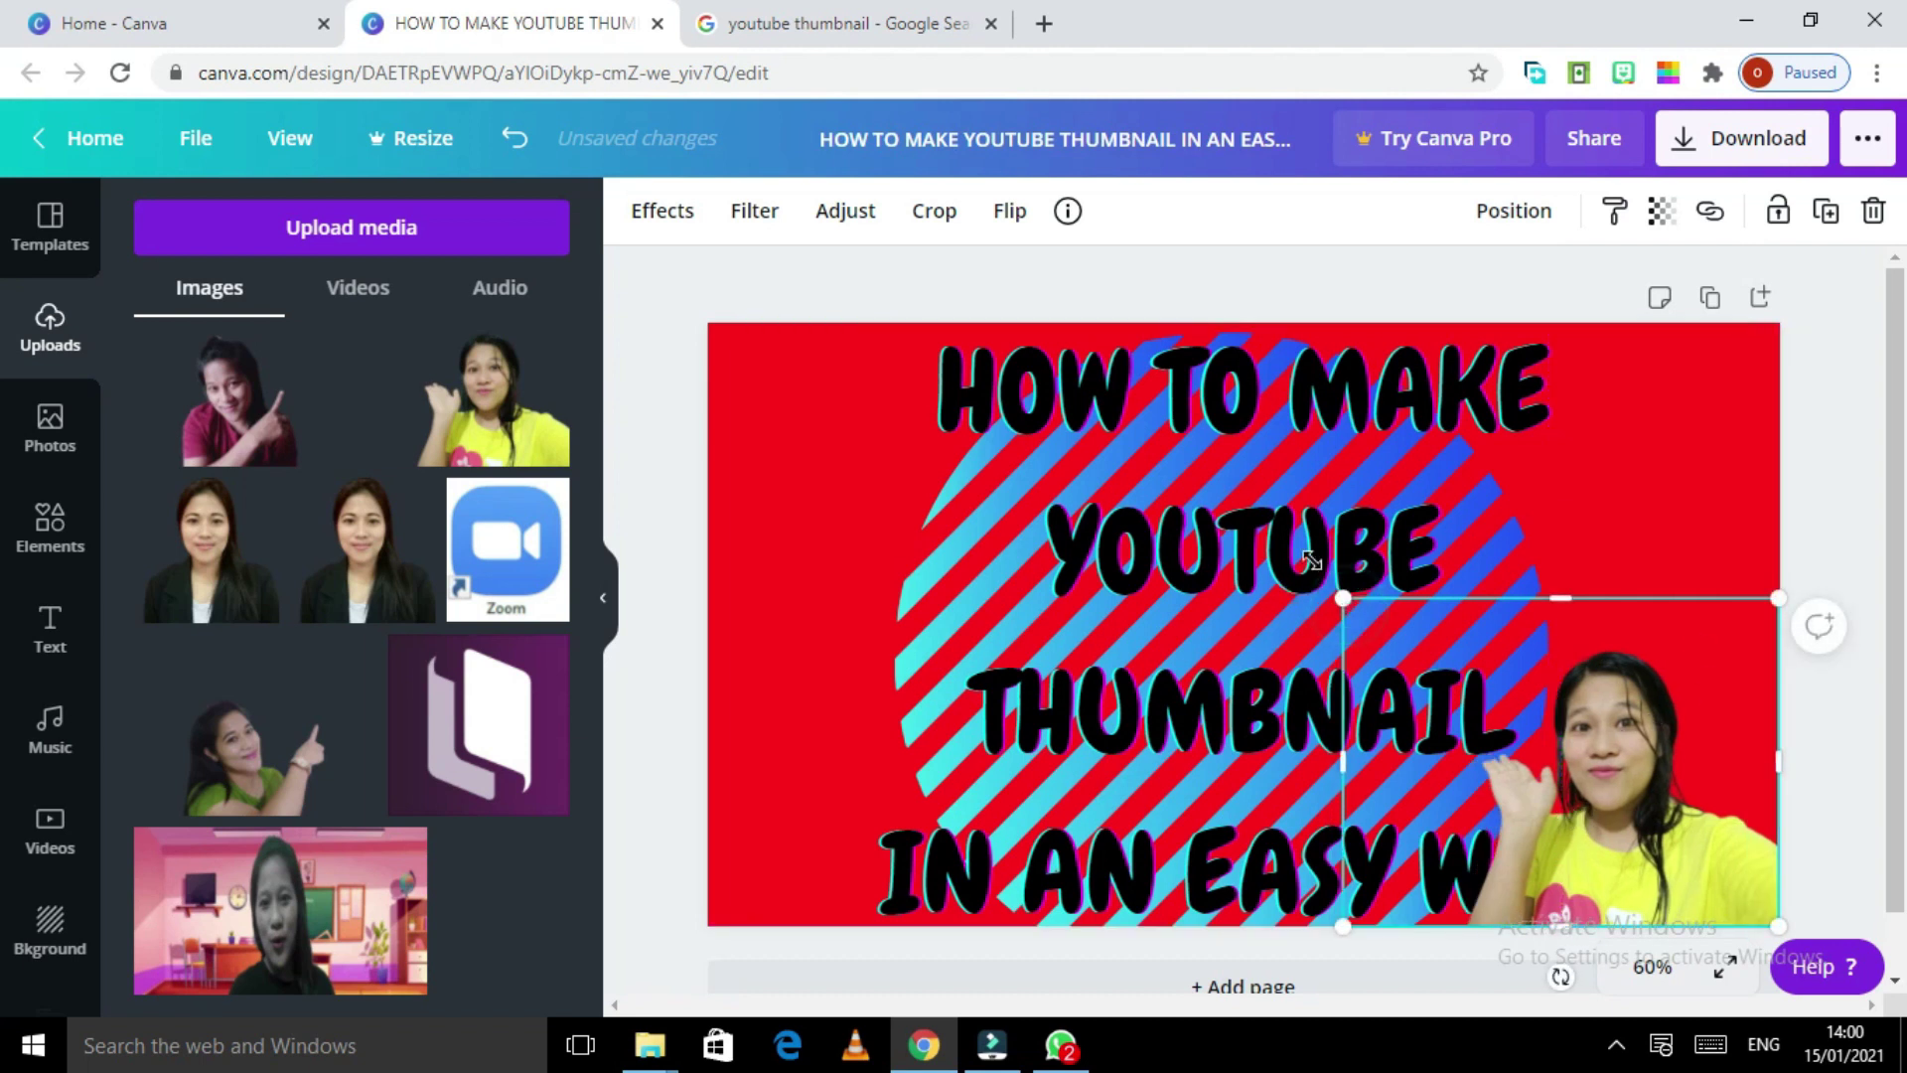
{"action": "left_click_drag", "start_coordinate": [1304, 553], "coordinate": [1186, 452]}
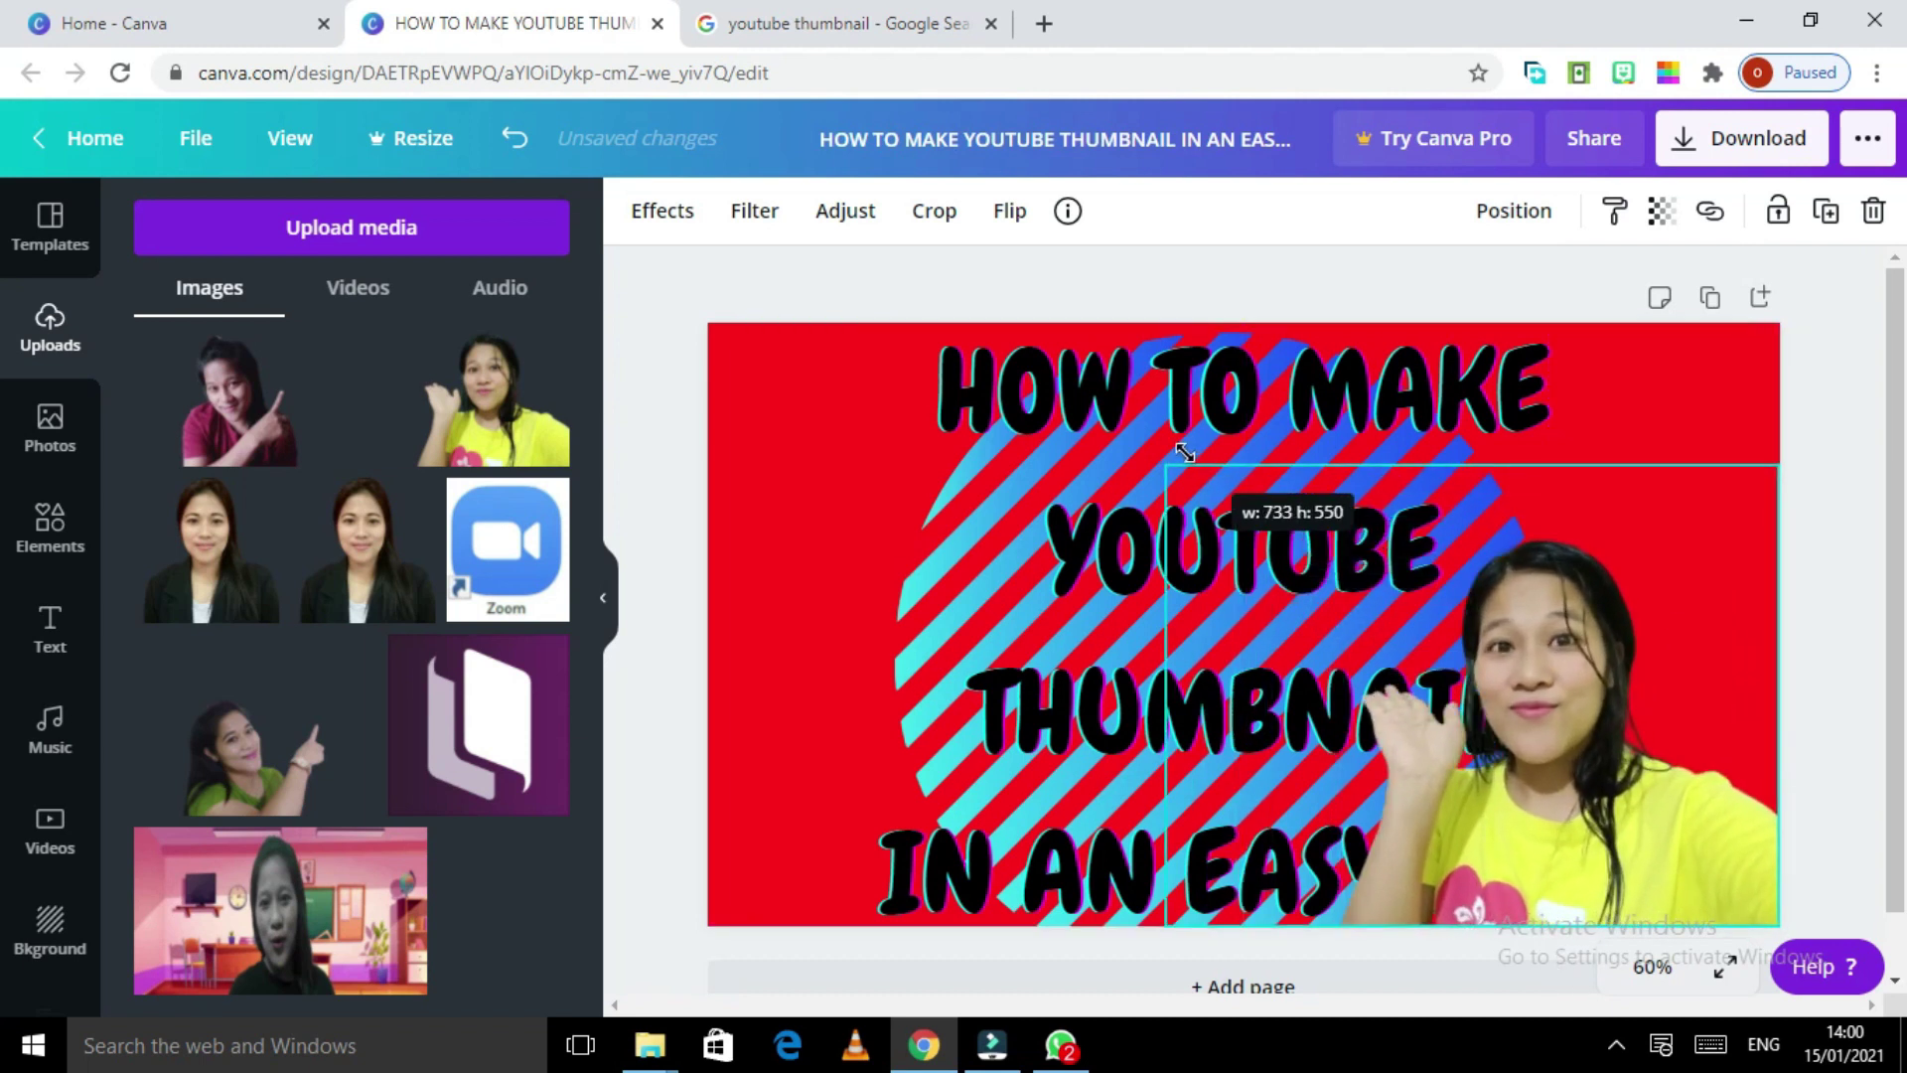
{"action": "left_click_drag", "start_coordinate": [1062, 381], "coordinate": [901, 384]}
{"action": "left_click_drag", "start_coordinate": [1555, 775], "coordinate": [1591, 731]}
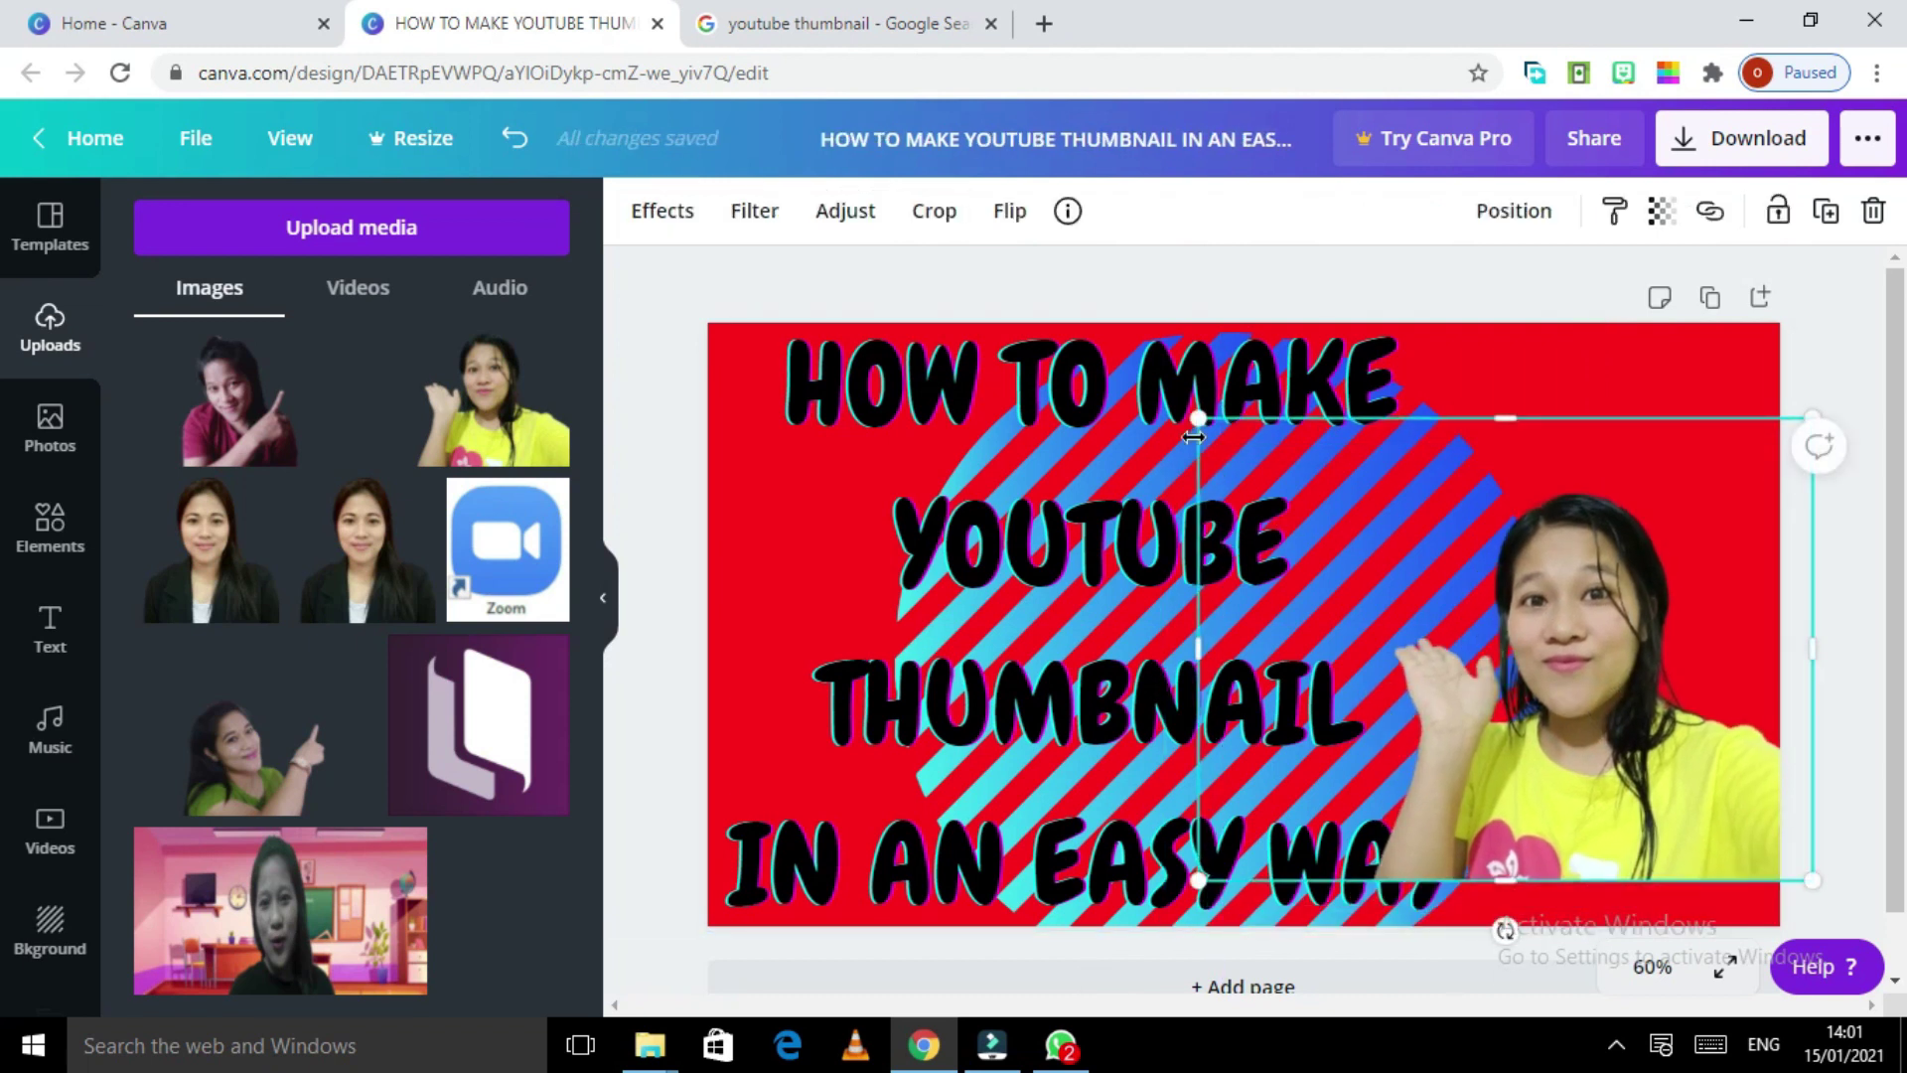
{"action": "left_click_drag", "start_coordinate": [1200, 421], "coordinate": [1332, 518]}
{"action": "left_click", "coordinate": [1651, 725]}
{"action": "left_click_drag", "start_coordinate": [1651, 729], "coordinate": [1627, 775]}
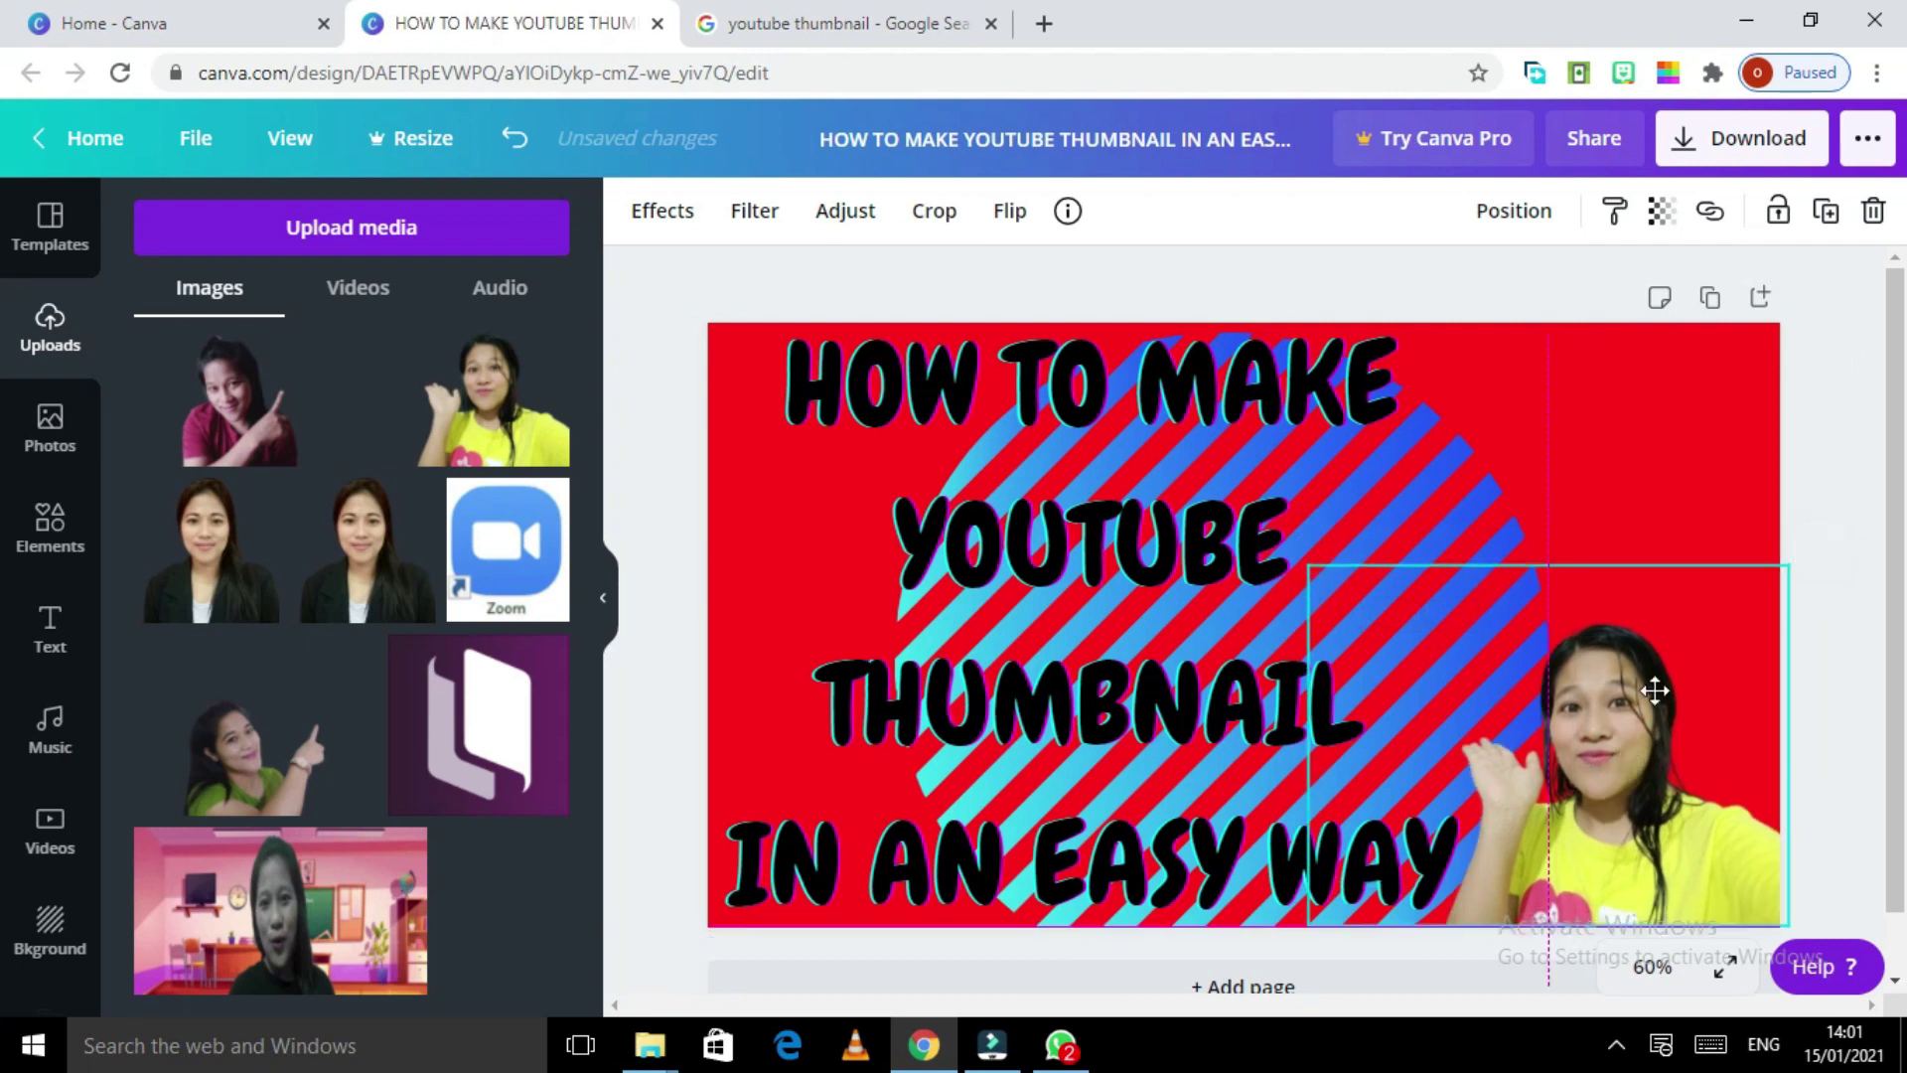
{"action": "left_click_drag", "start_coordinate": [1560, 553], "coordinate": [1560, 523]}
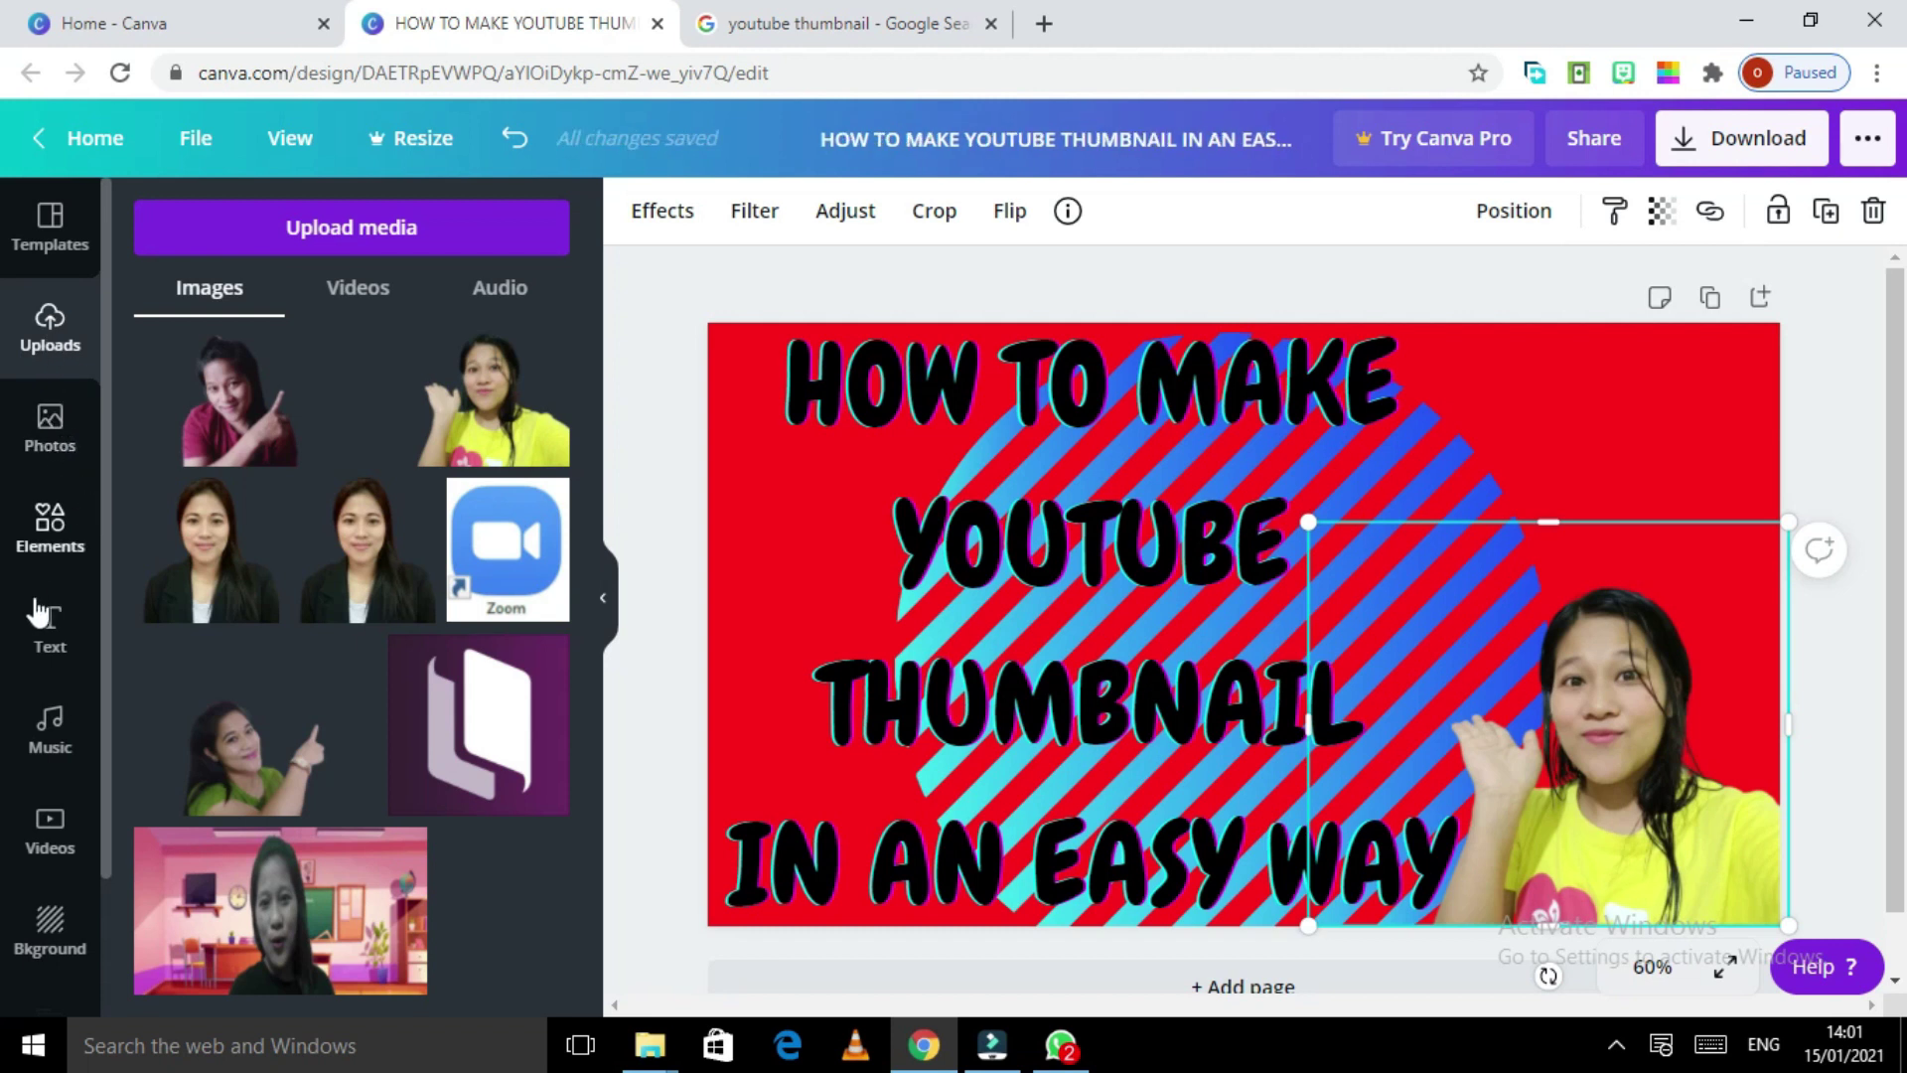
Step: Find the pink curved arrow in Recently used elements and add it to the design
{"action": "left_click", "coordinate": [46, 651]}
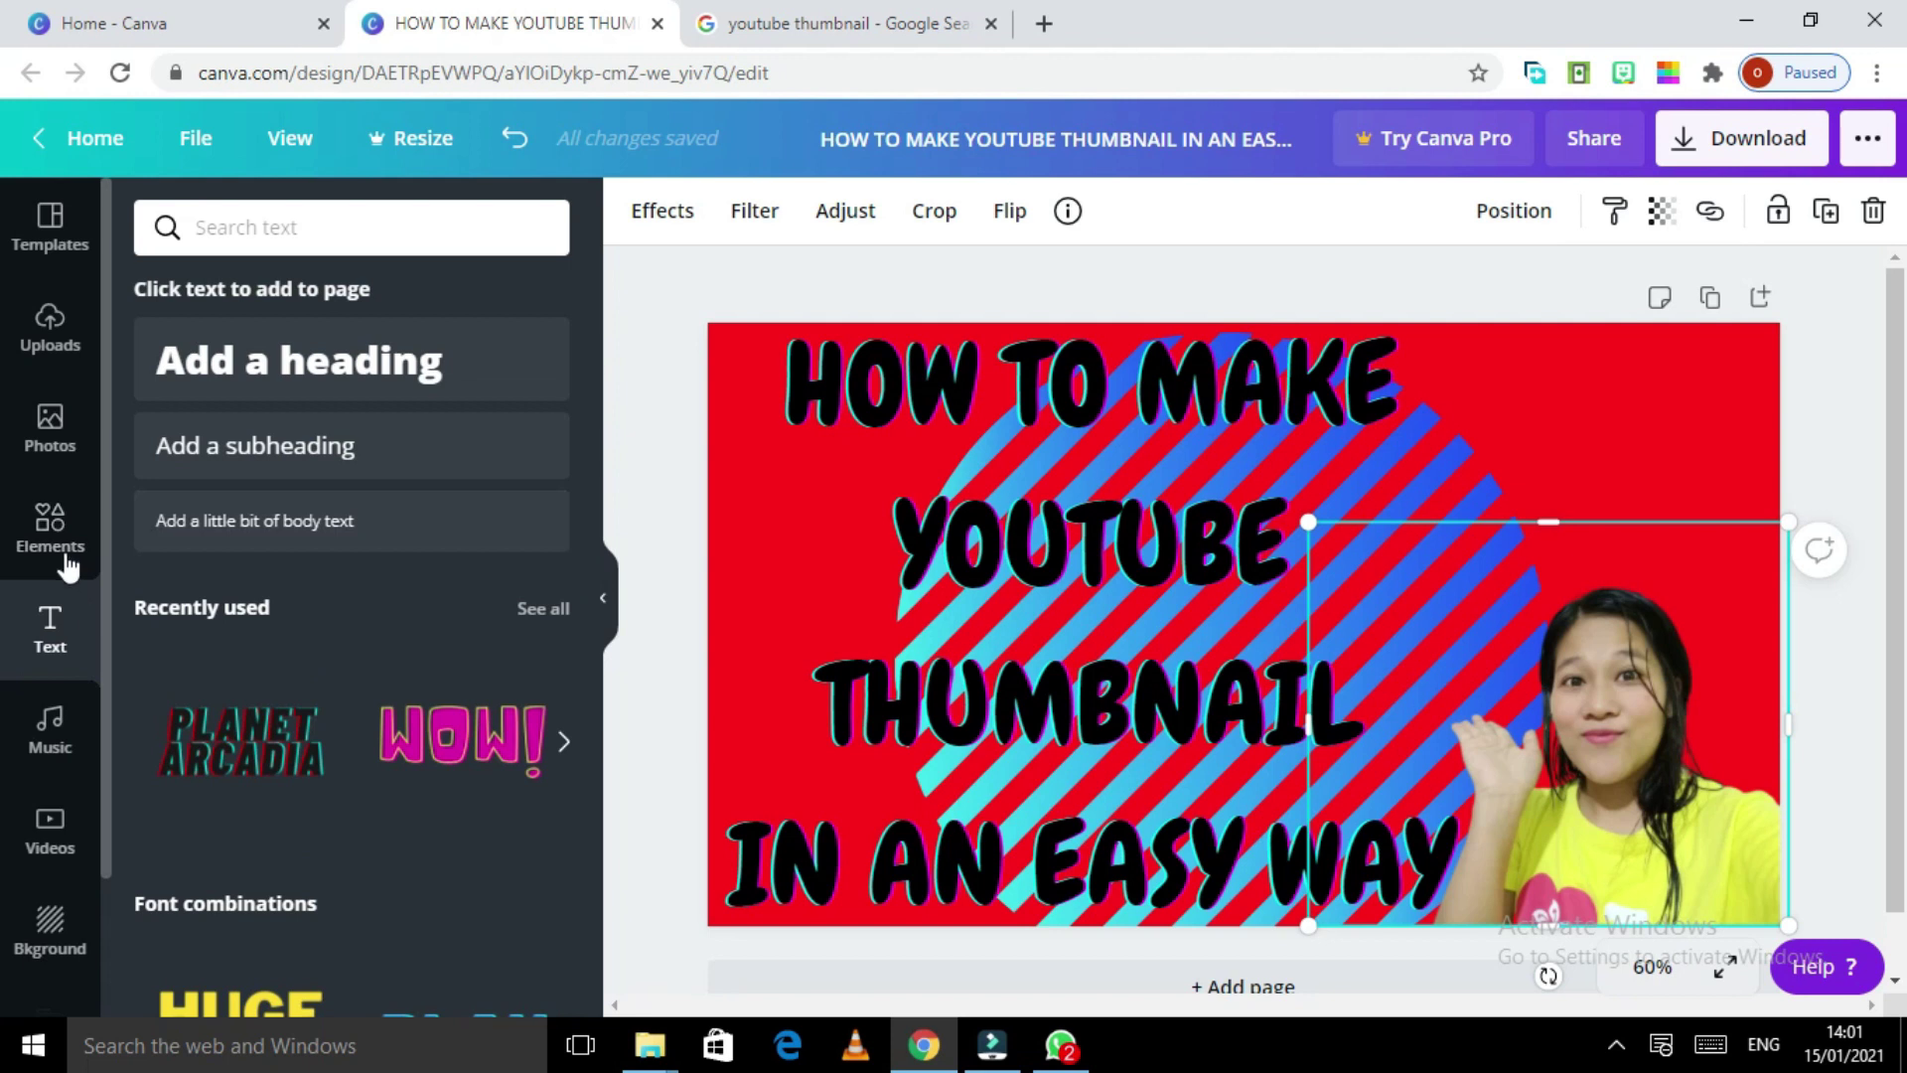
{"action": "left_click", "coordinate": [70, 551]}
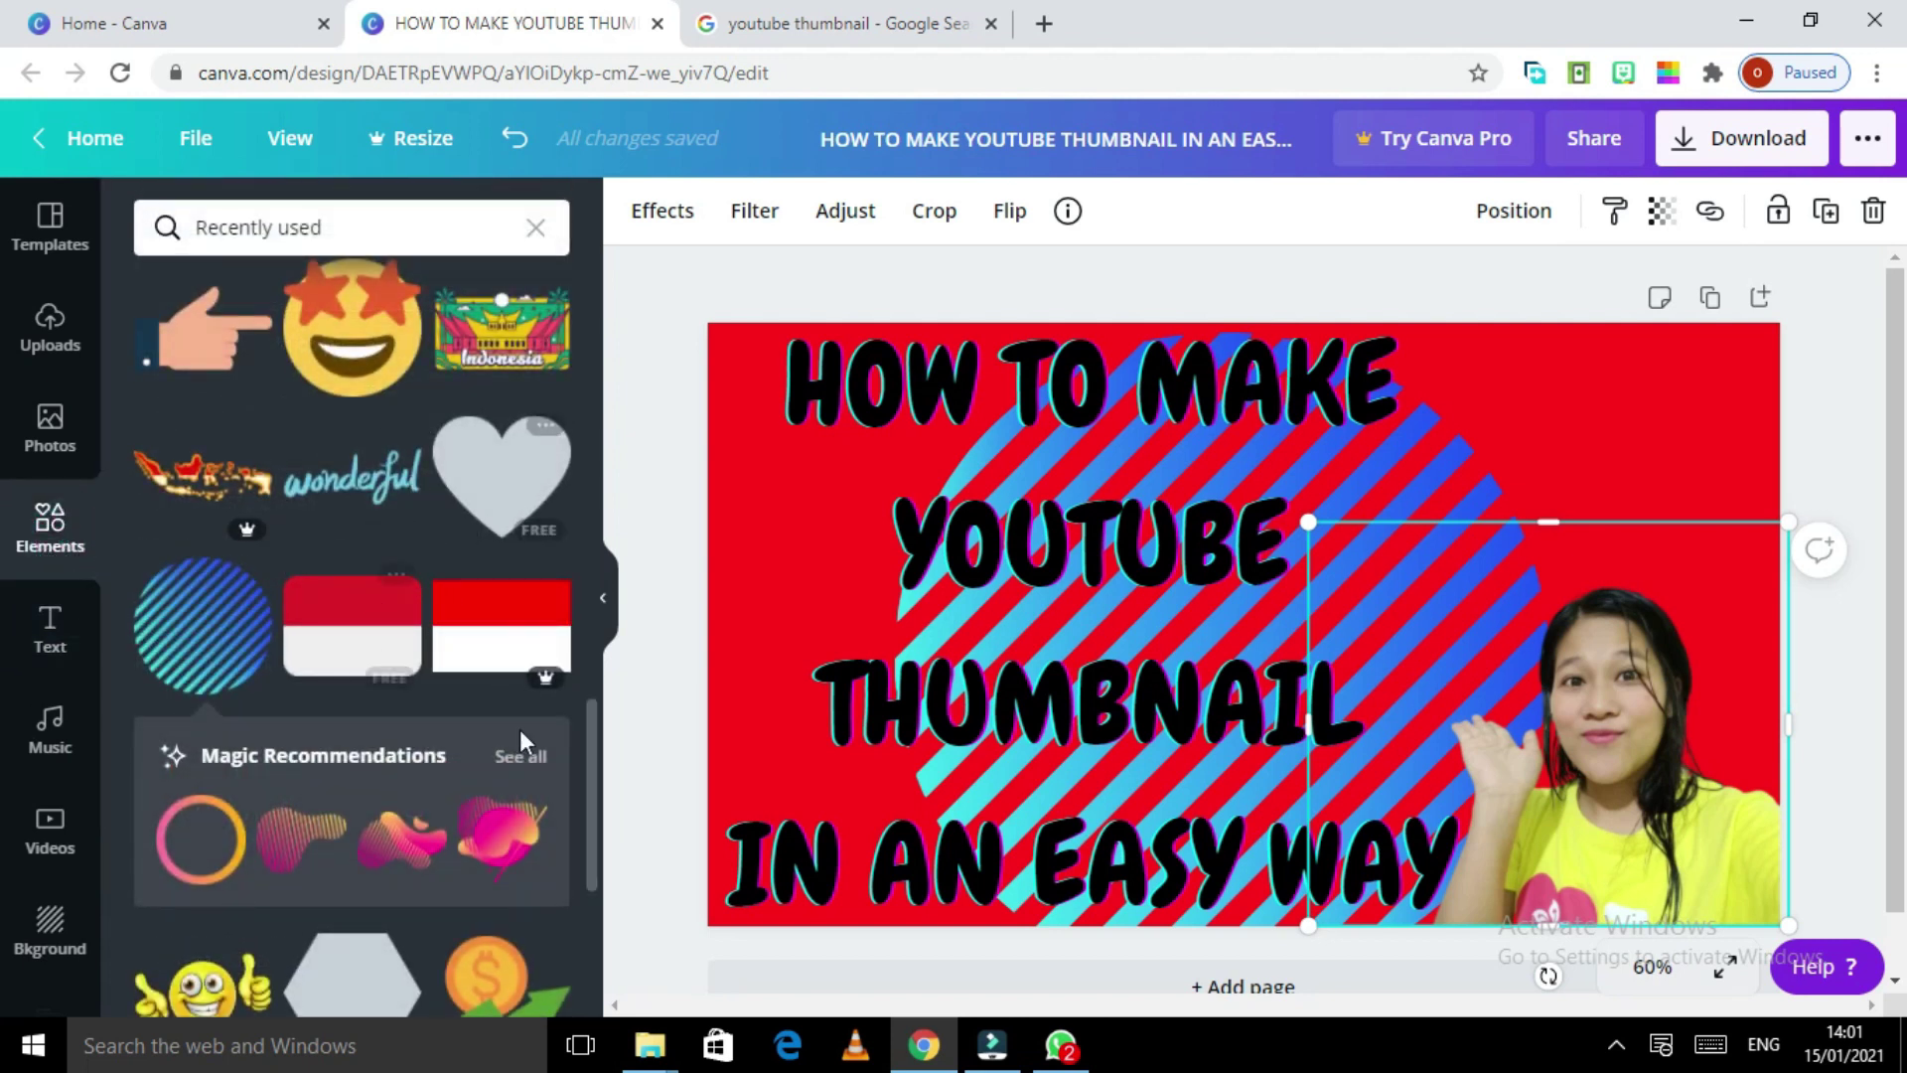
{"action": "scroll", "coordinate": [453, 838], "scroll_direction": "down", "scroll_amount": 2}
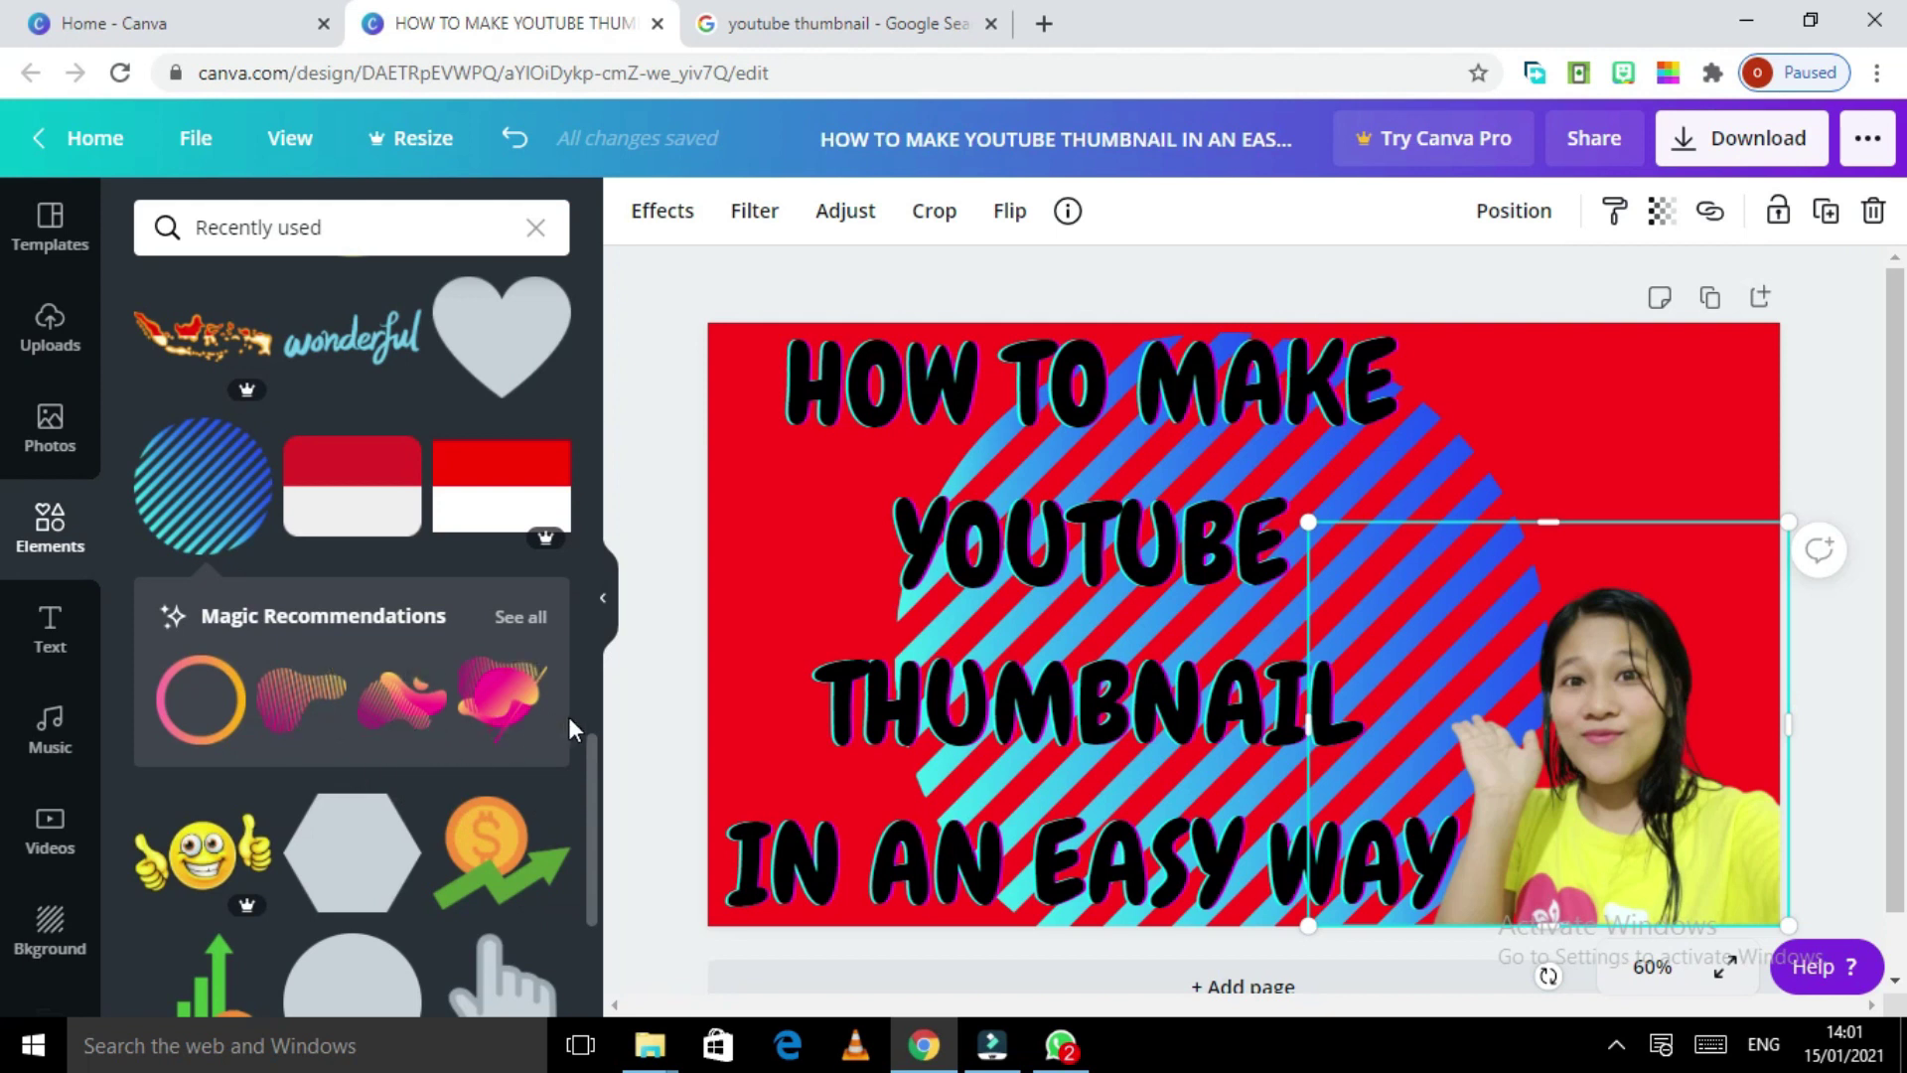
{"action": "scroll", "coordinate": [572, 717], "scroll_direction": "down", "scroll_amount": 2}
{"action": "scroll", "coordinate": [570, 715], "scroll_direction": "down", "scroll_amount": 2}
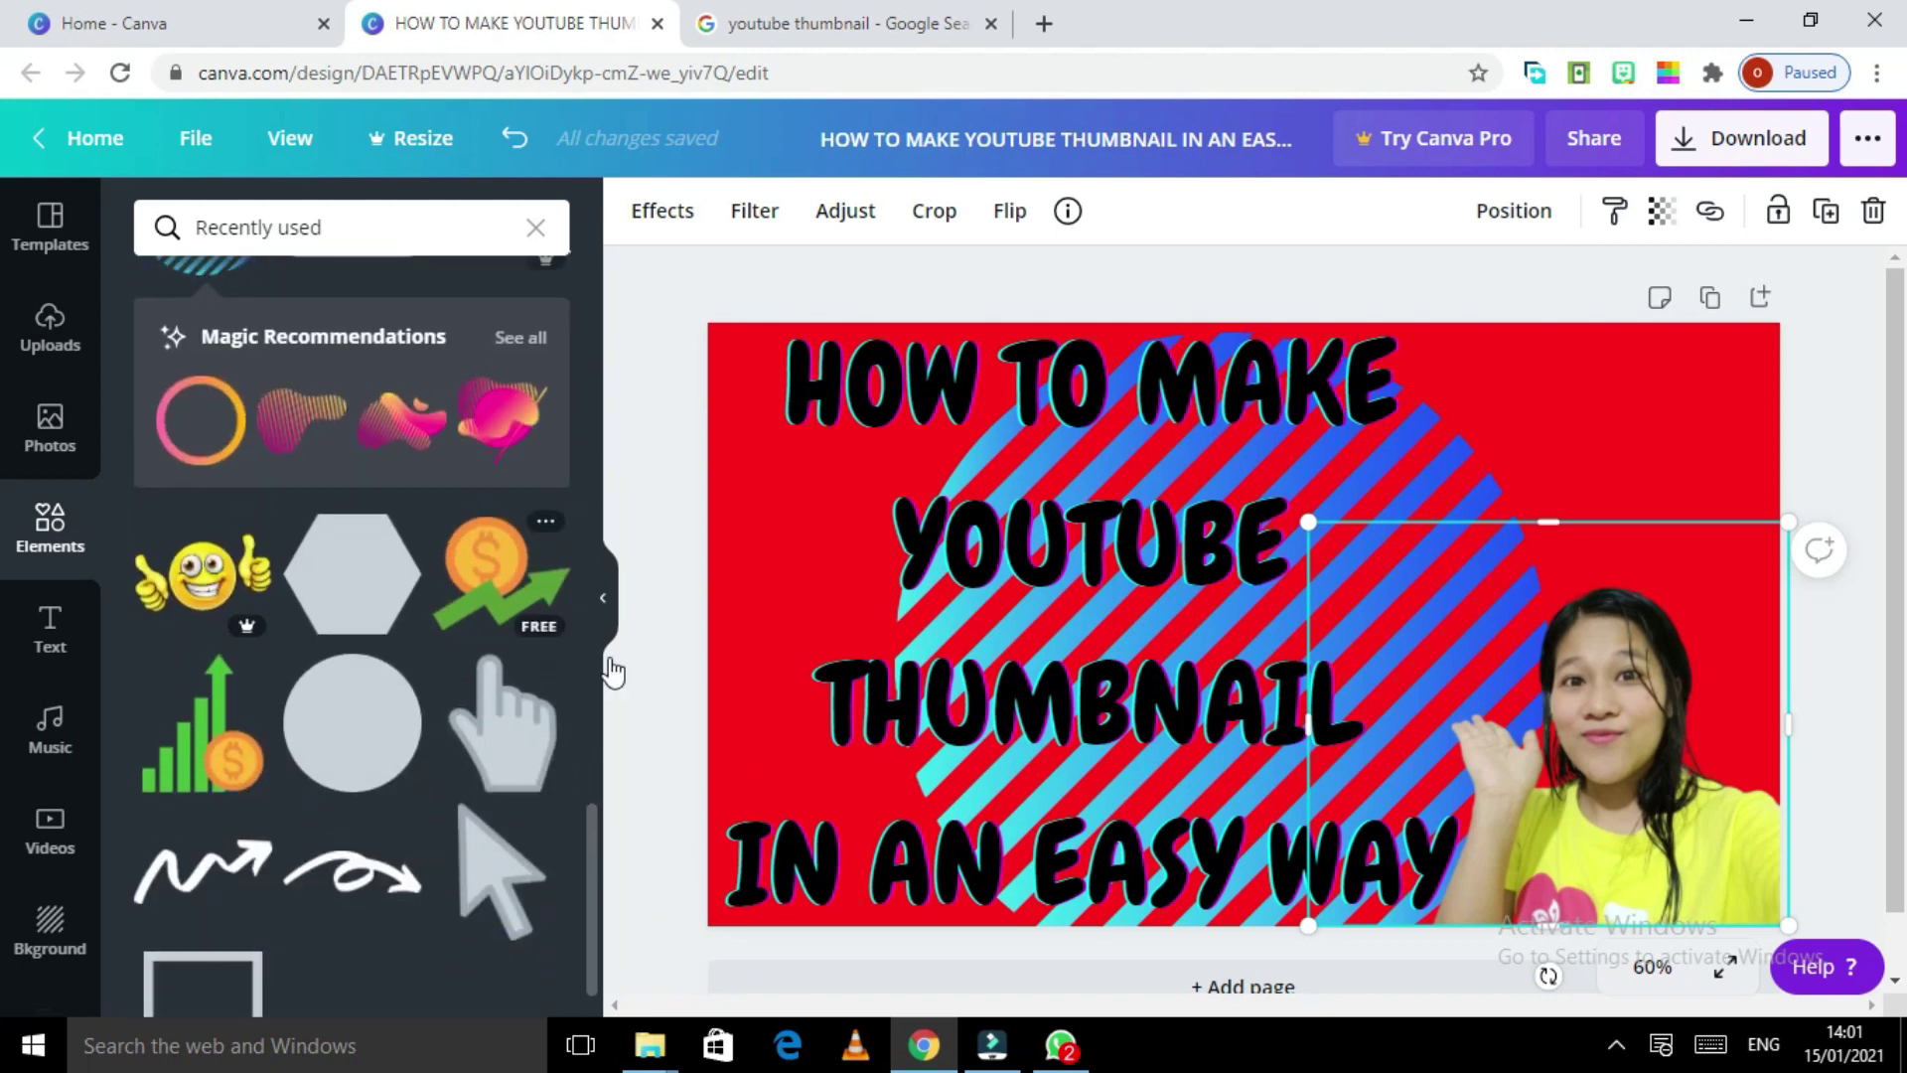
{"action": "scroll", "coordinate": [440, 872], "scroll_direction": "down", "scroll_amount": 1}
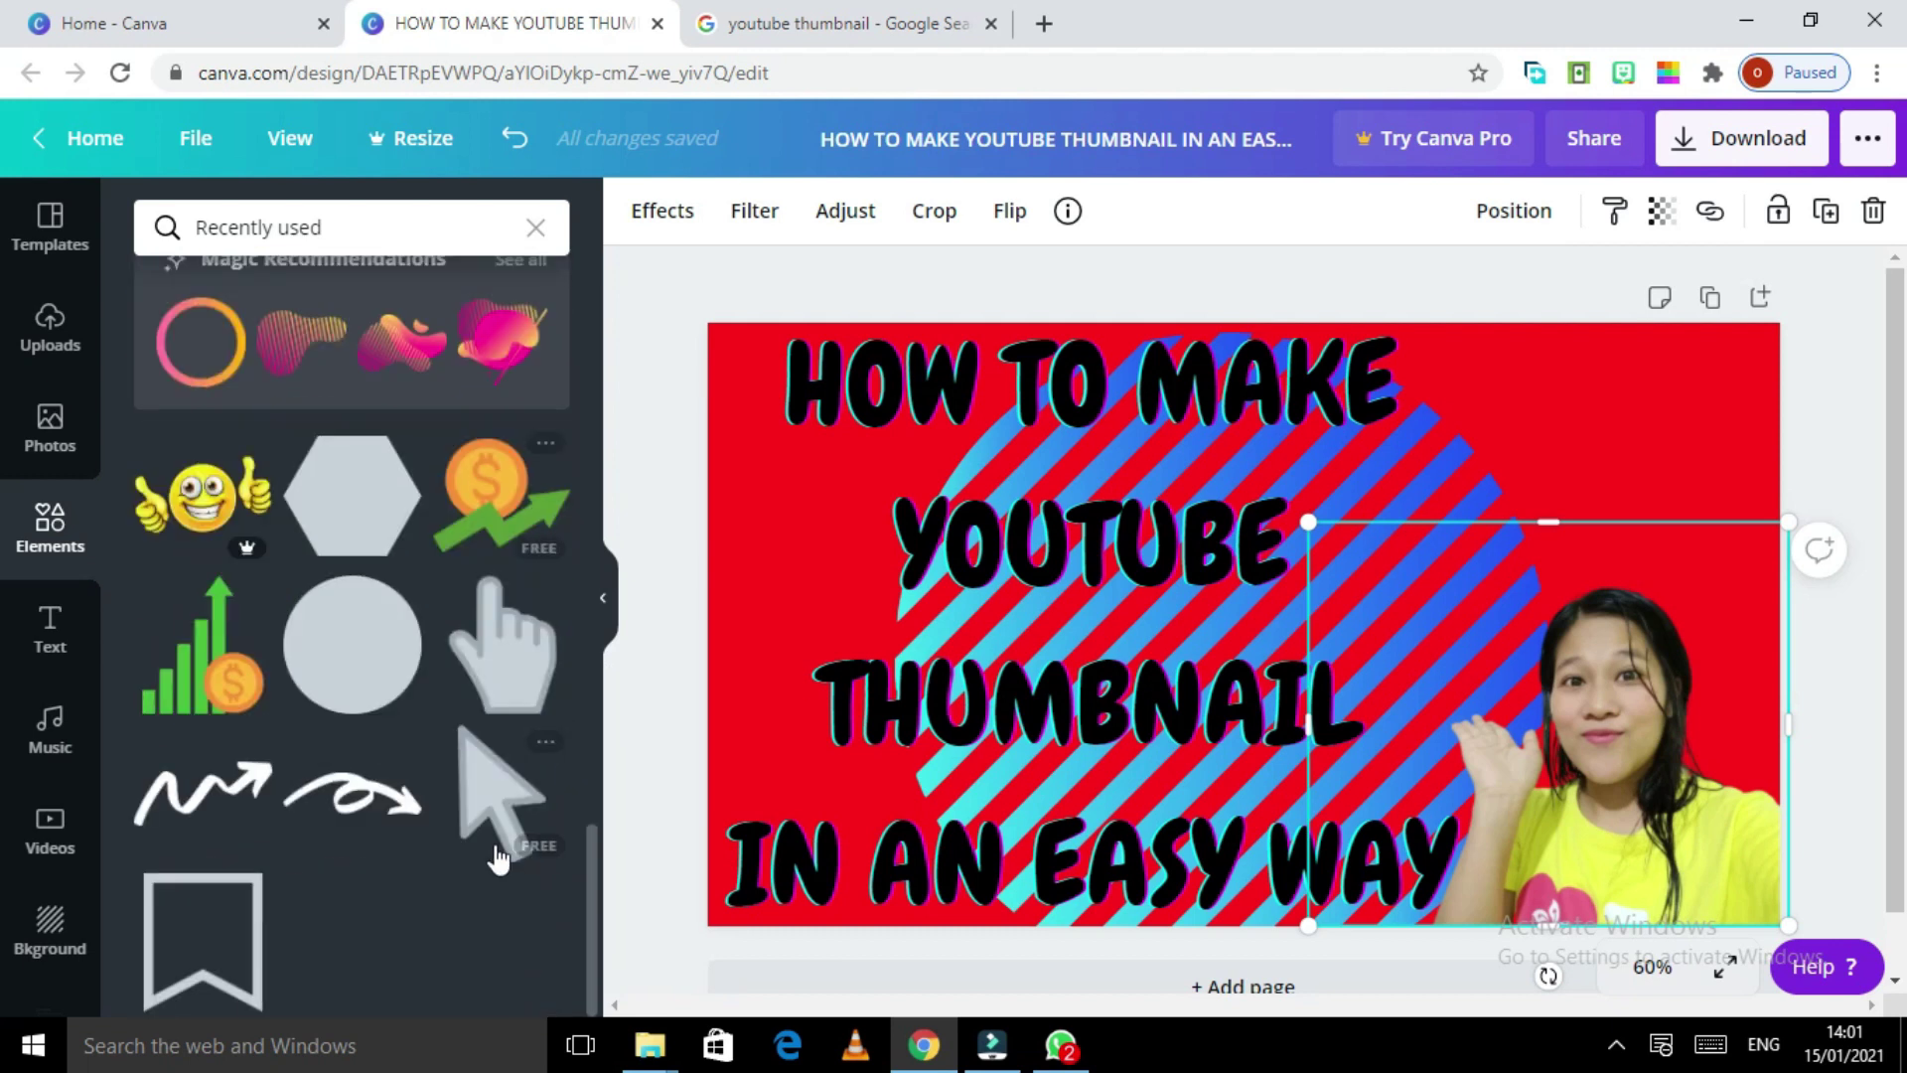
{"action": "scroll", "coordinate": [506, 830], "scroll_direction": "up", "scroll_amount": 5}
{"action": "scroll", "coordinate": [505, 823], "scroll_direction": "up", "scroll_amount": 3}
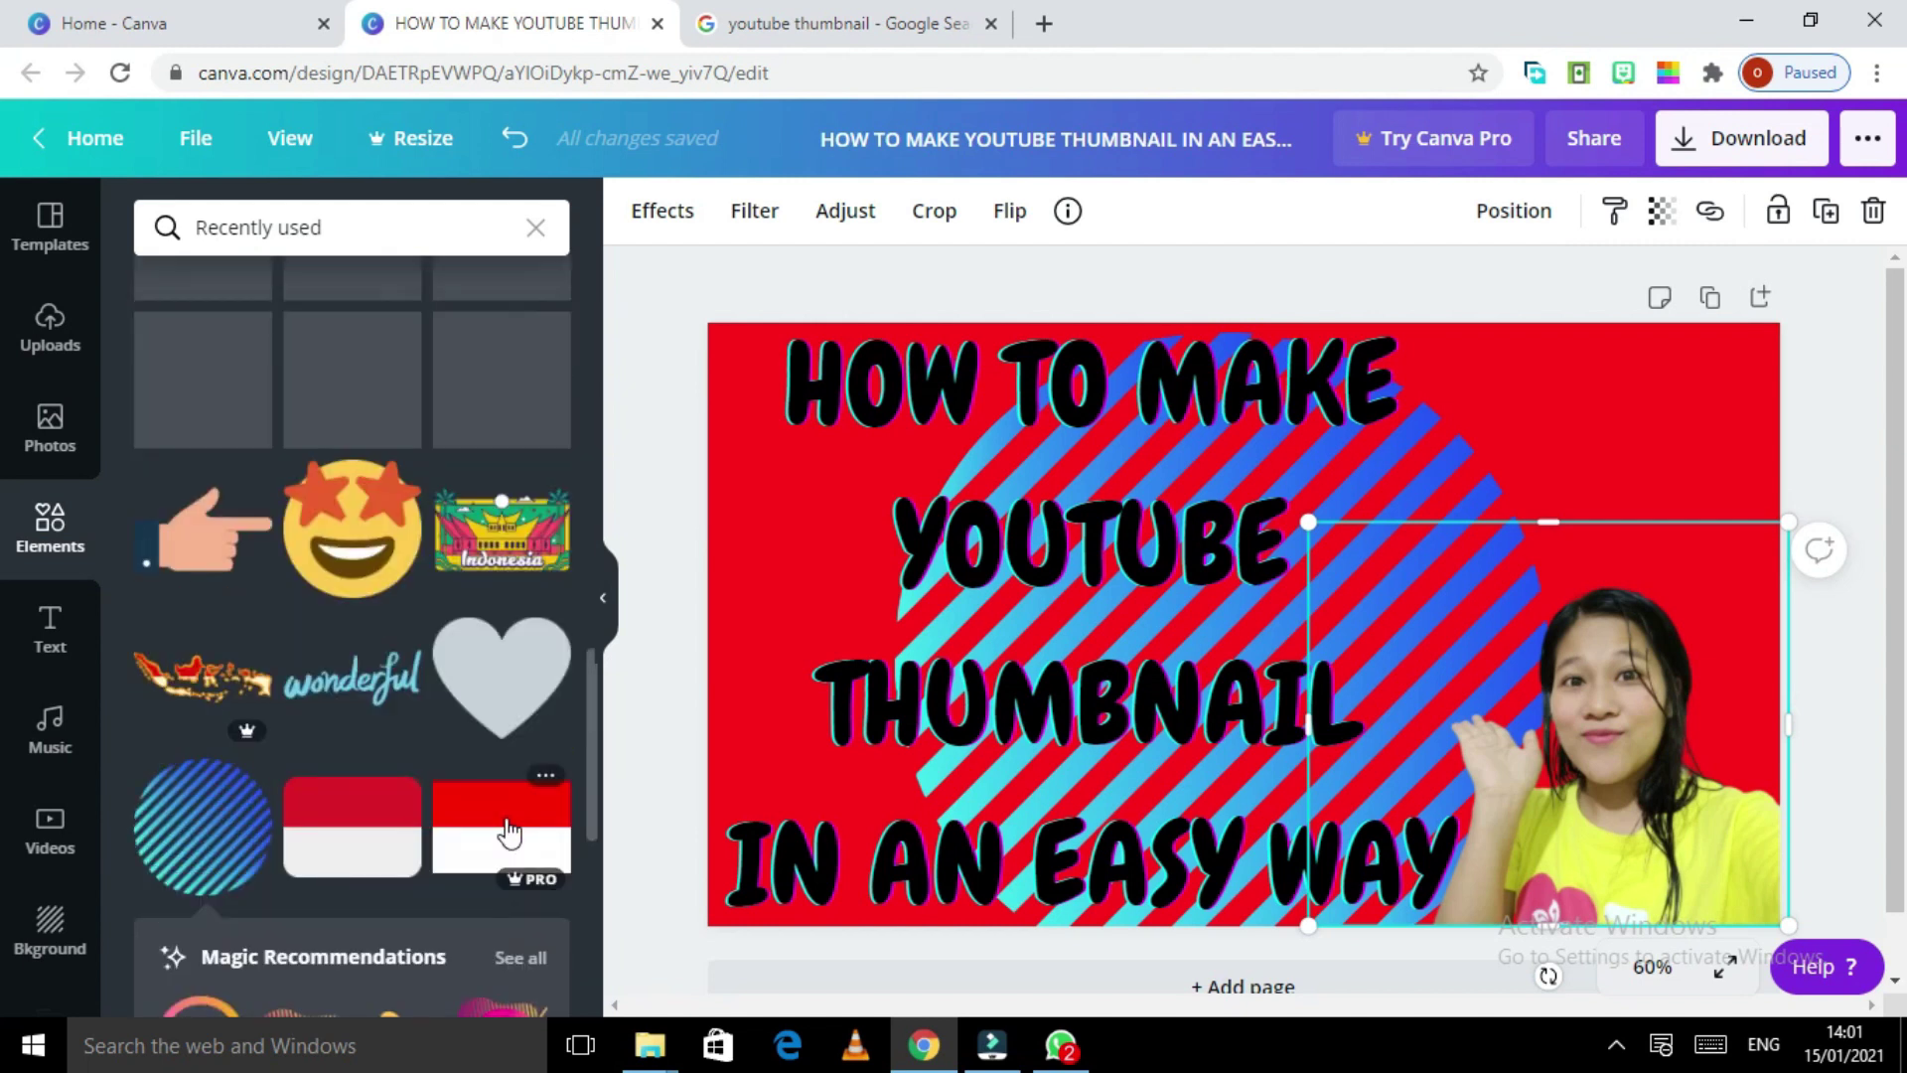
{"action": "scroll", "coordinate": [507, 824], "scroll_direction": "up", "scroll_amount": 4}
{"action": "scroll", "coordinate": [507, 825], "scroll_direction": "up", "scroll_amount": 3}
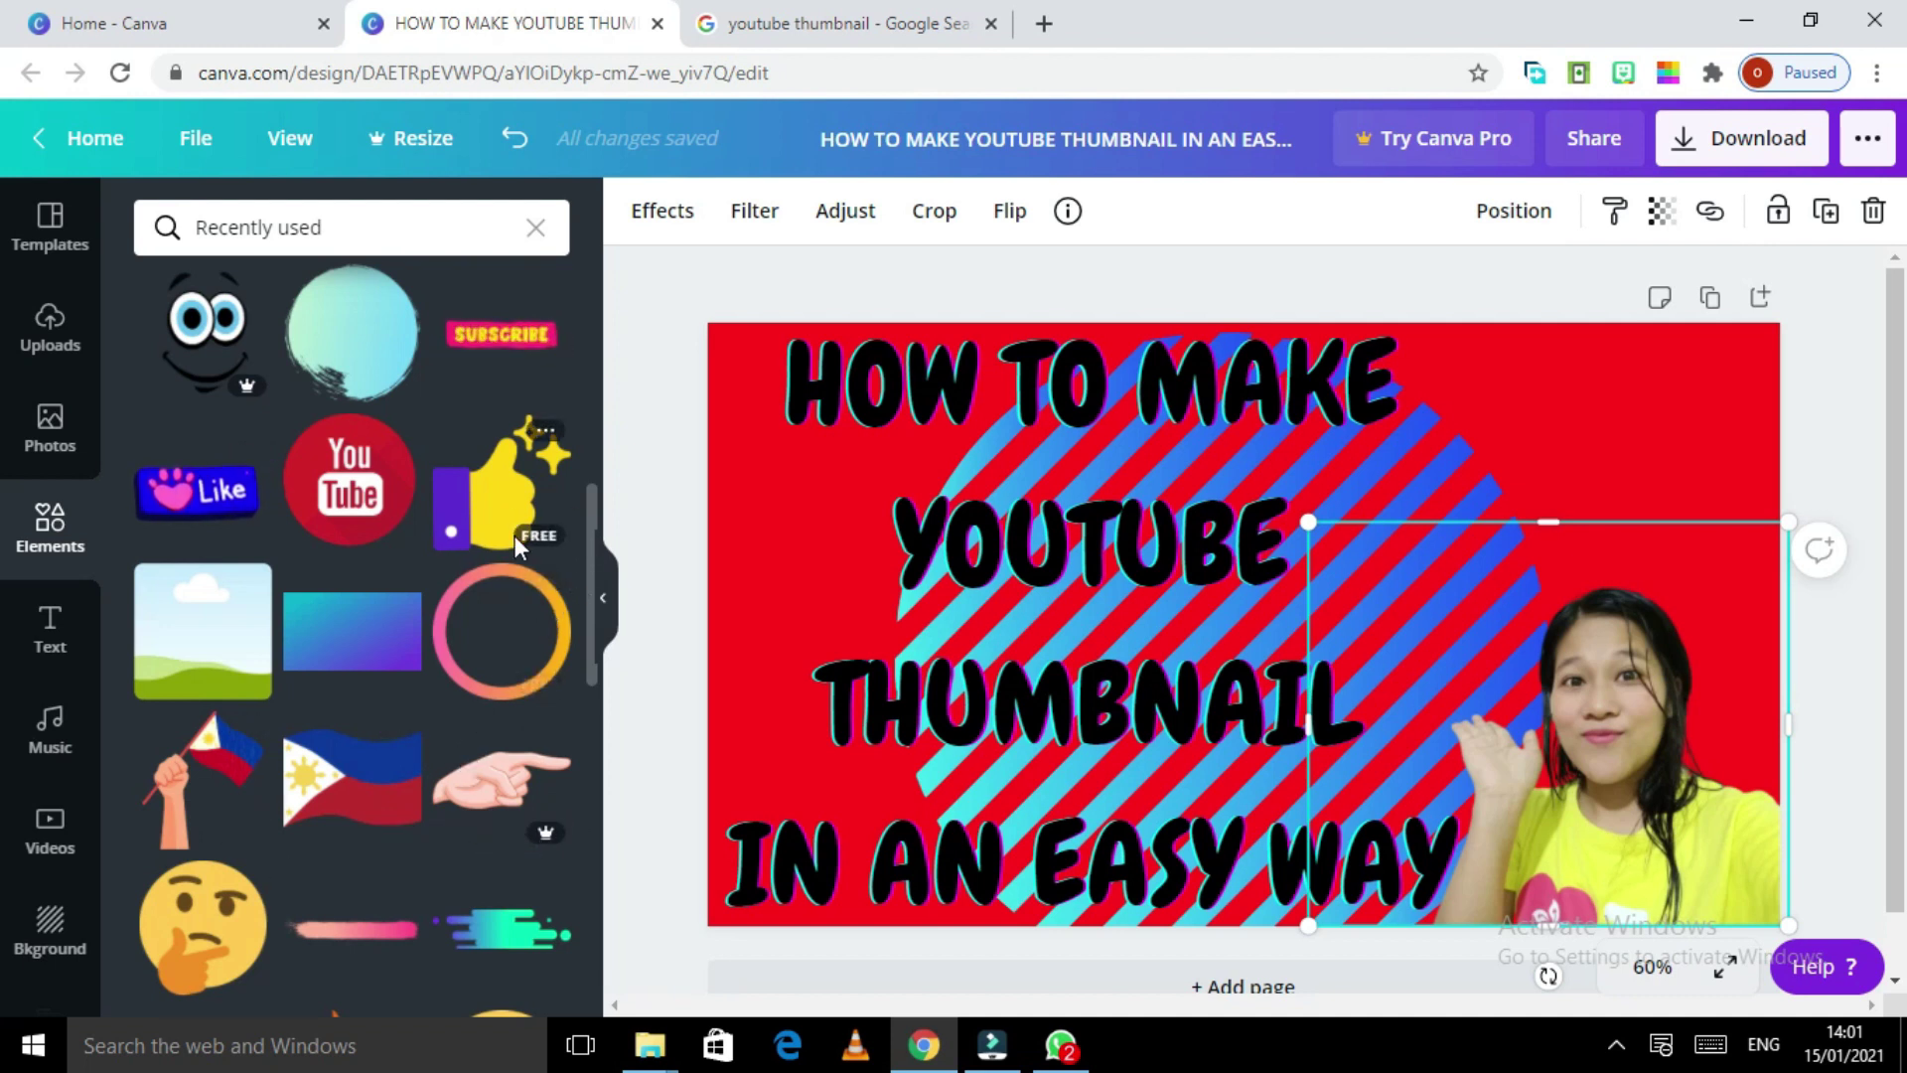
{"action": "scroll", "coordinate": [356, 484], "scroll_direction": "up", "scroll_amount": 1}
{"action": "scroll", "coordinate": [356, 484], "scroll_direction": "up", "scroll_amount": 2}
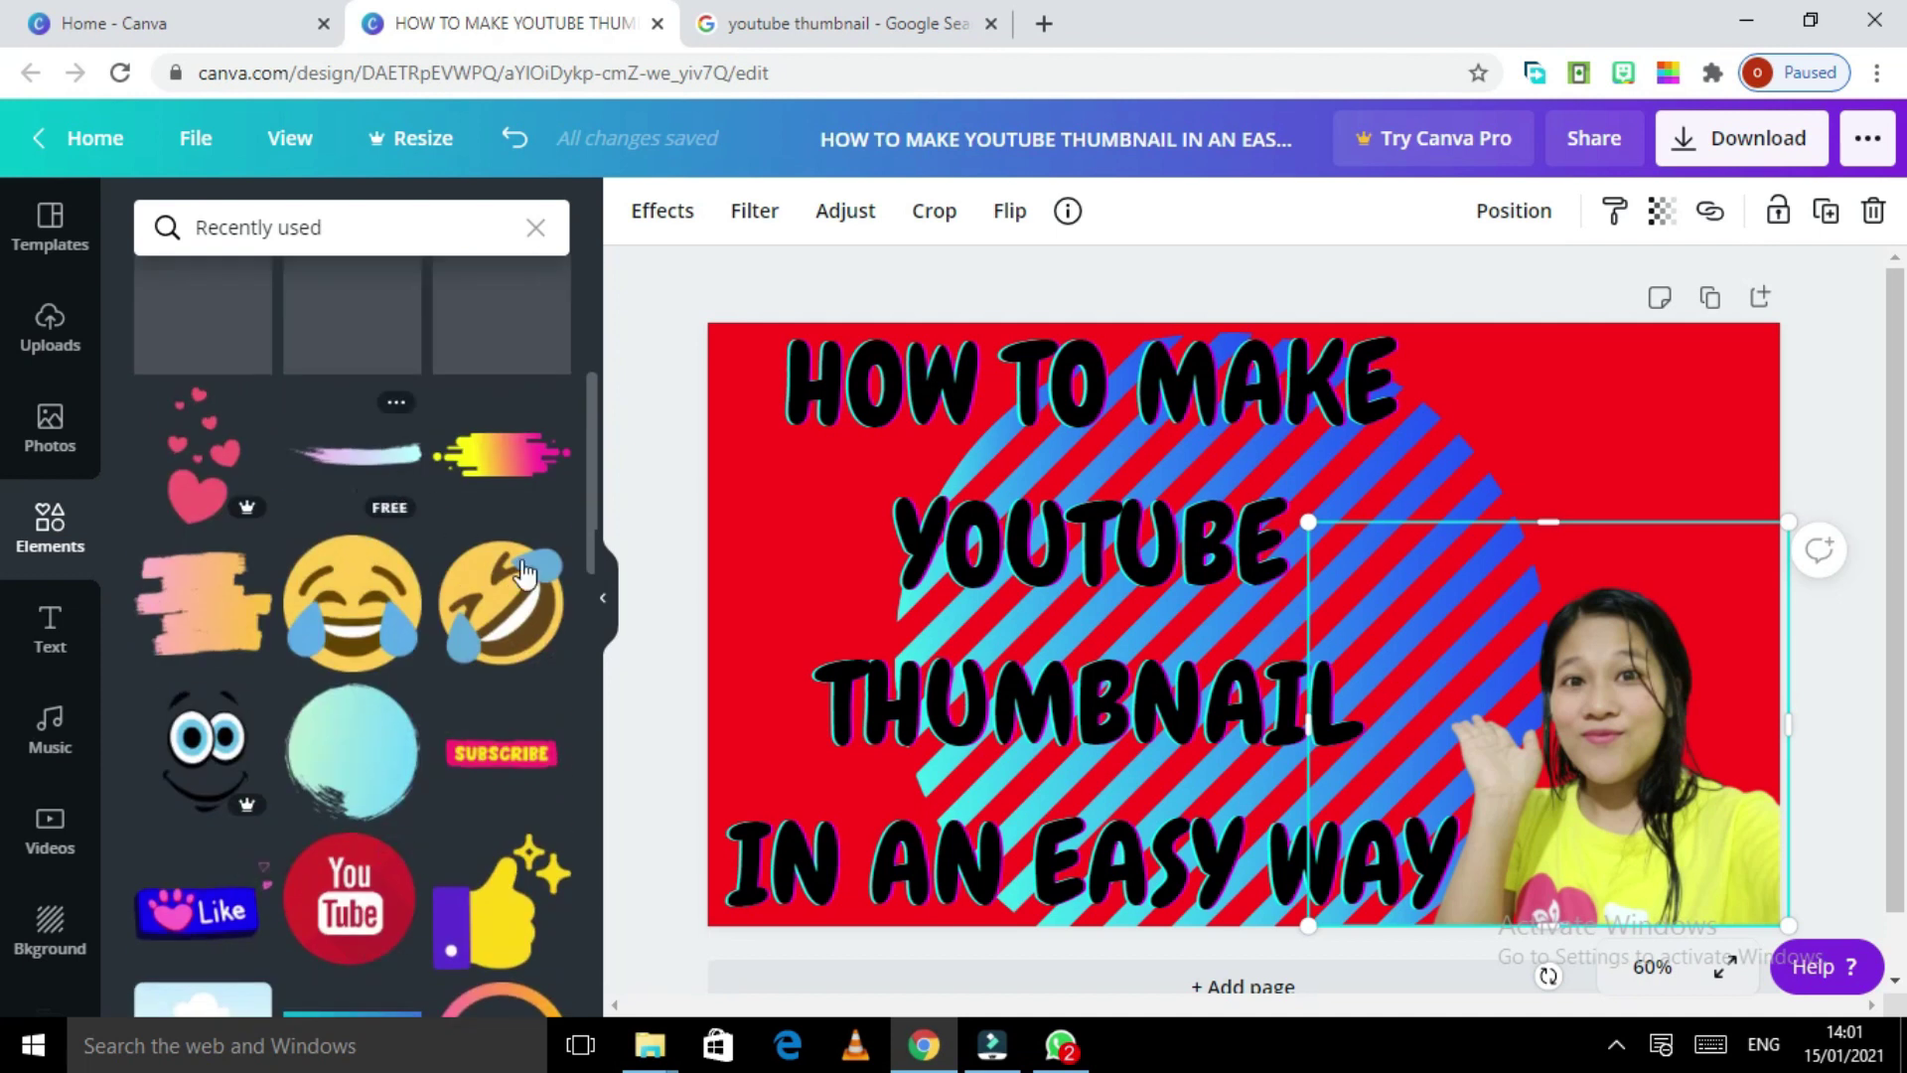
{"action": "scroll", "coordinate": [534, 717], "scroll_direction": "up", "scroll_amount": 2}
{"action": "scroll", "coordinate": [534, 717], "scroll_direction": "up", "scroll_amount": 2}
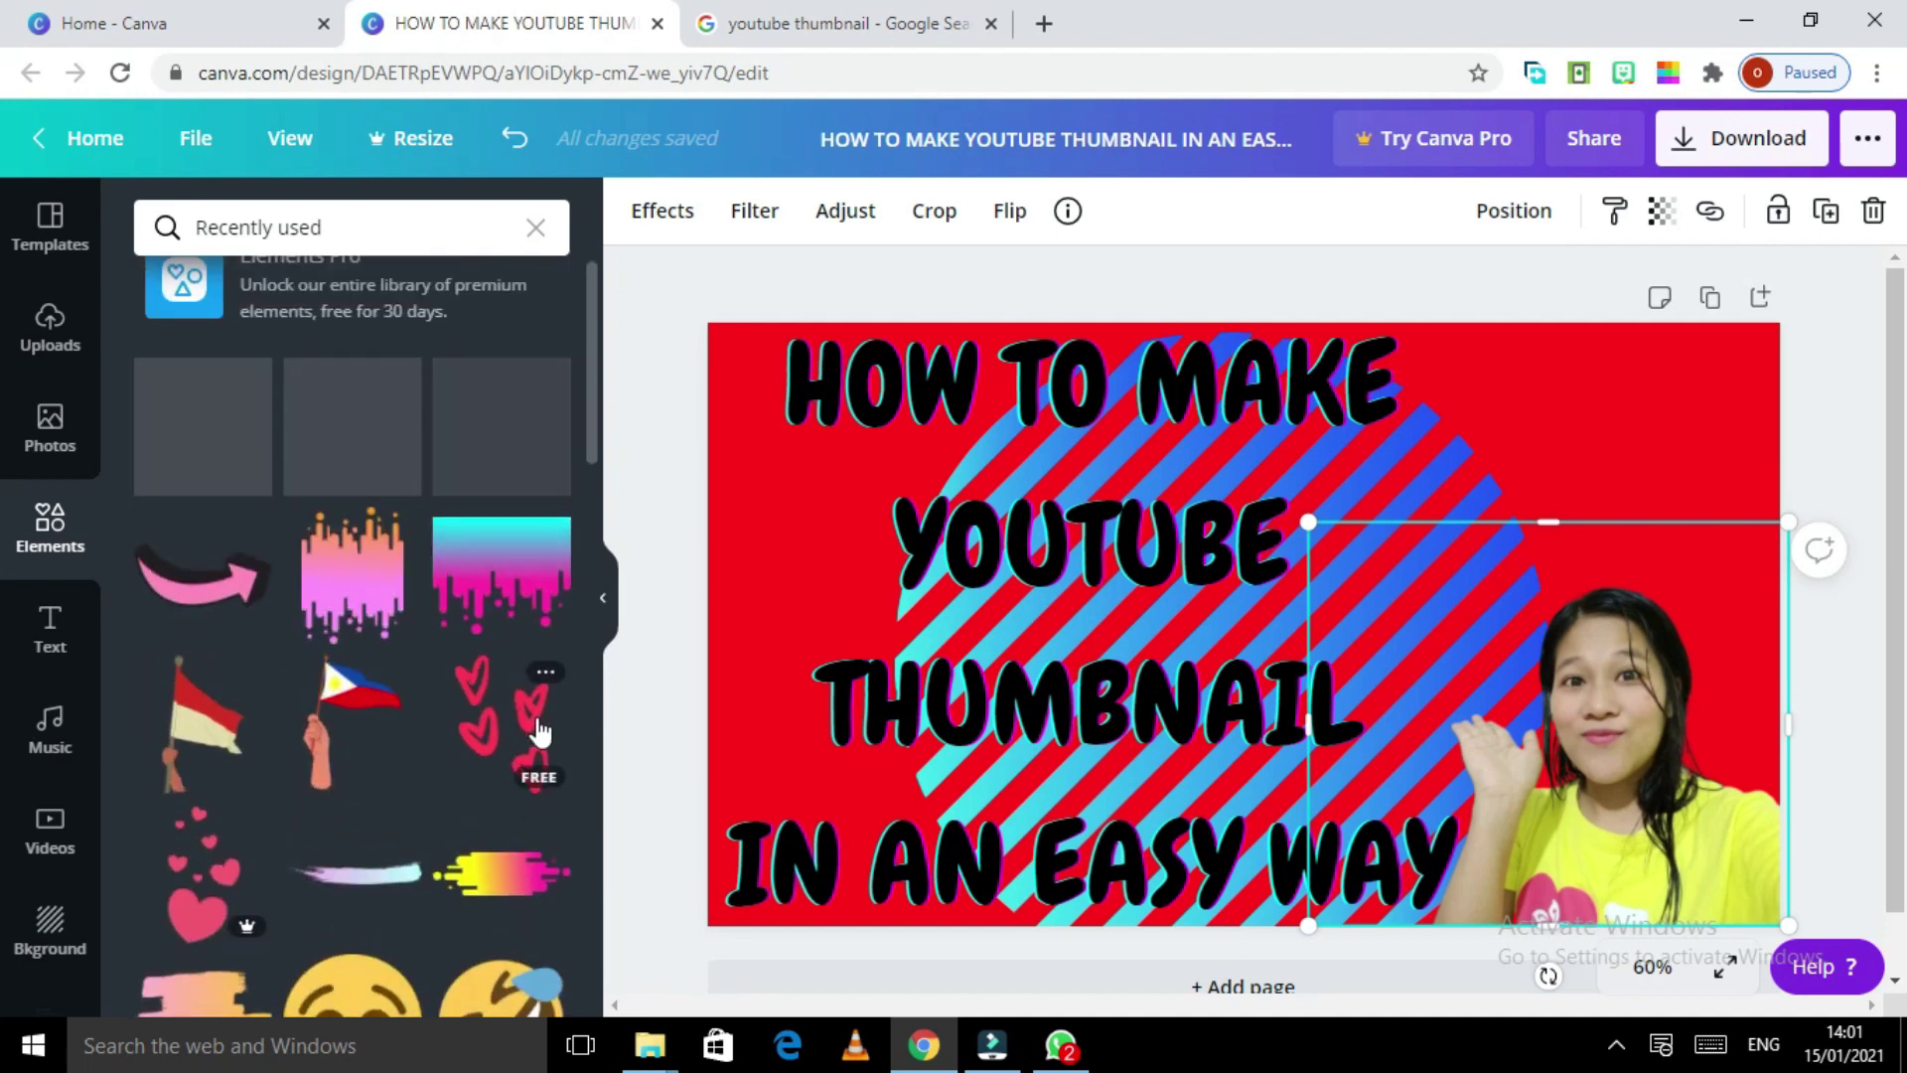
{"action": "left_click", "coordinate": [217, 635]}
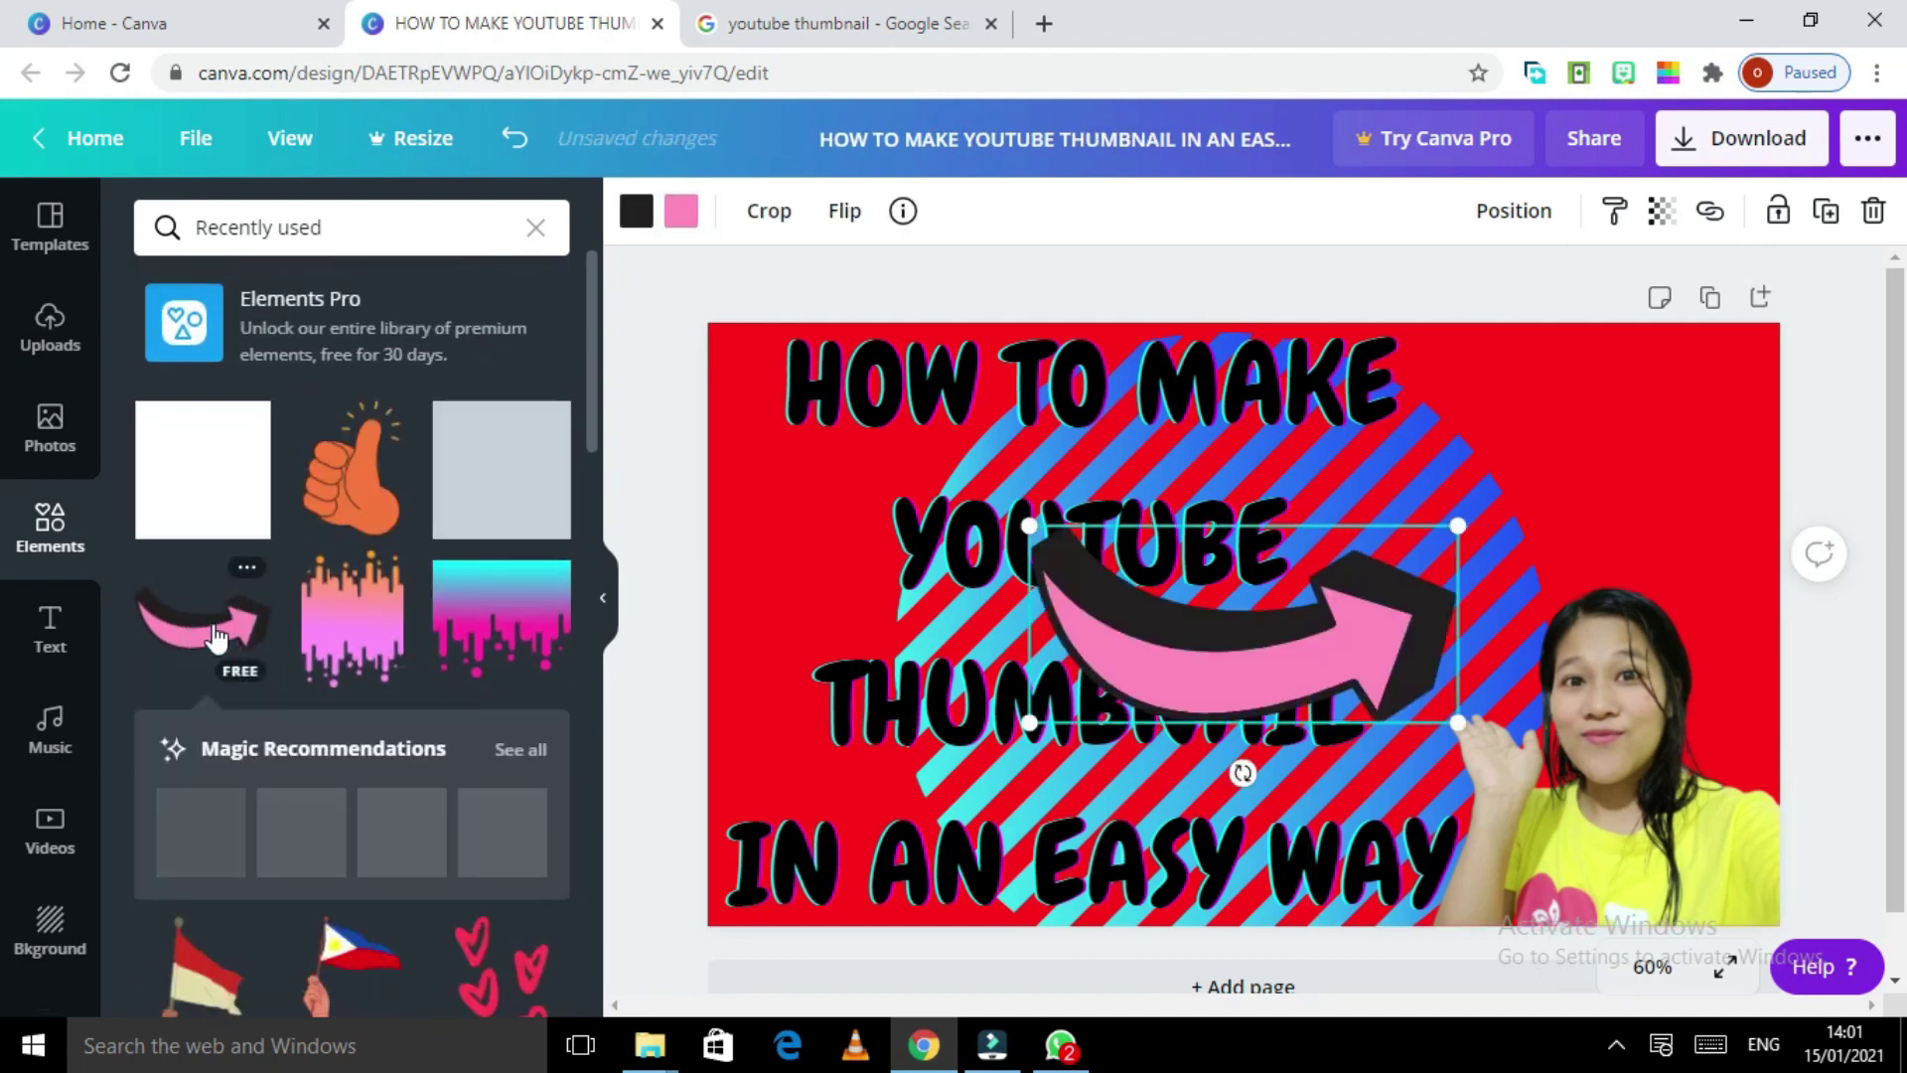
Step: Move the arrow beside MAKE, rotate it to point up-left, and shrink it
{"action": "left_click_drag", "start_coordinate": [1261, 670], "coordinate": [1555, 556]}
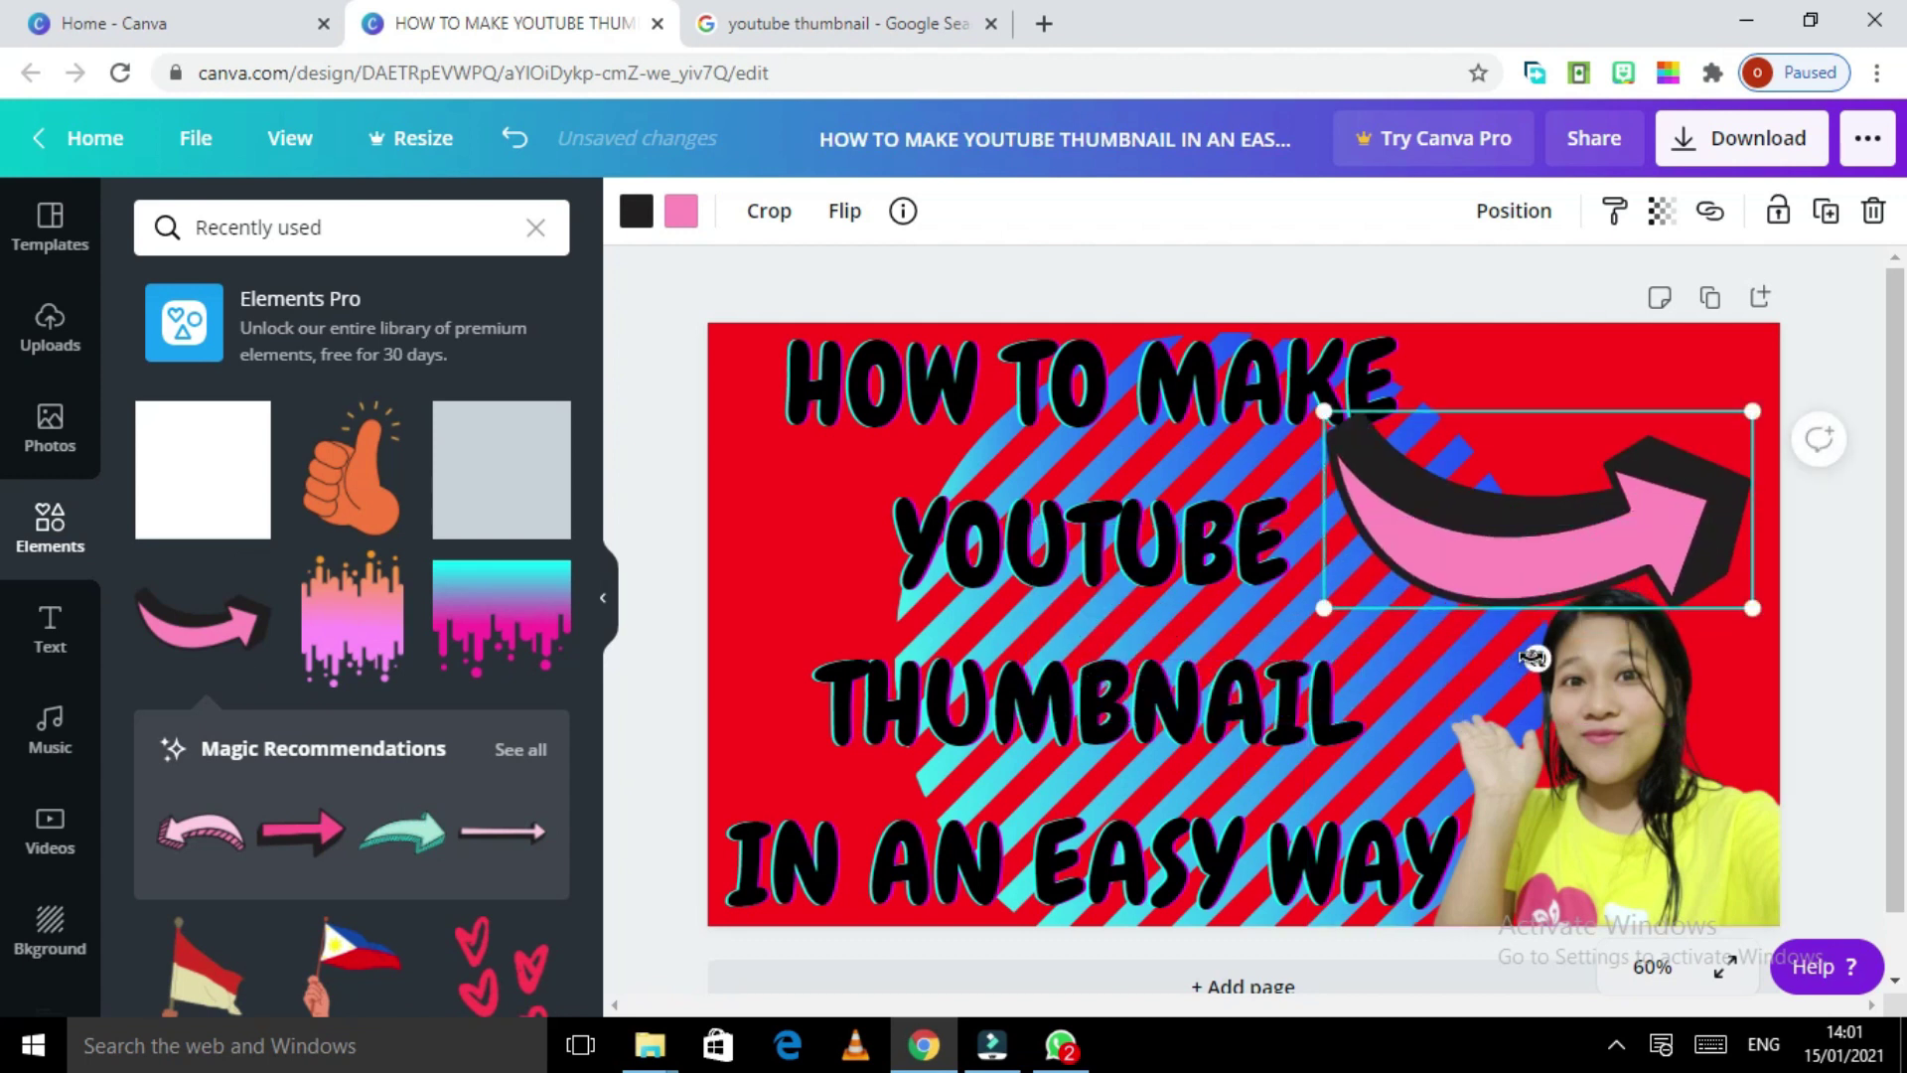
{"action": "left_click_drag", "start_coordinate": [1537, 658], "coordinate": [1654, 417]}
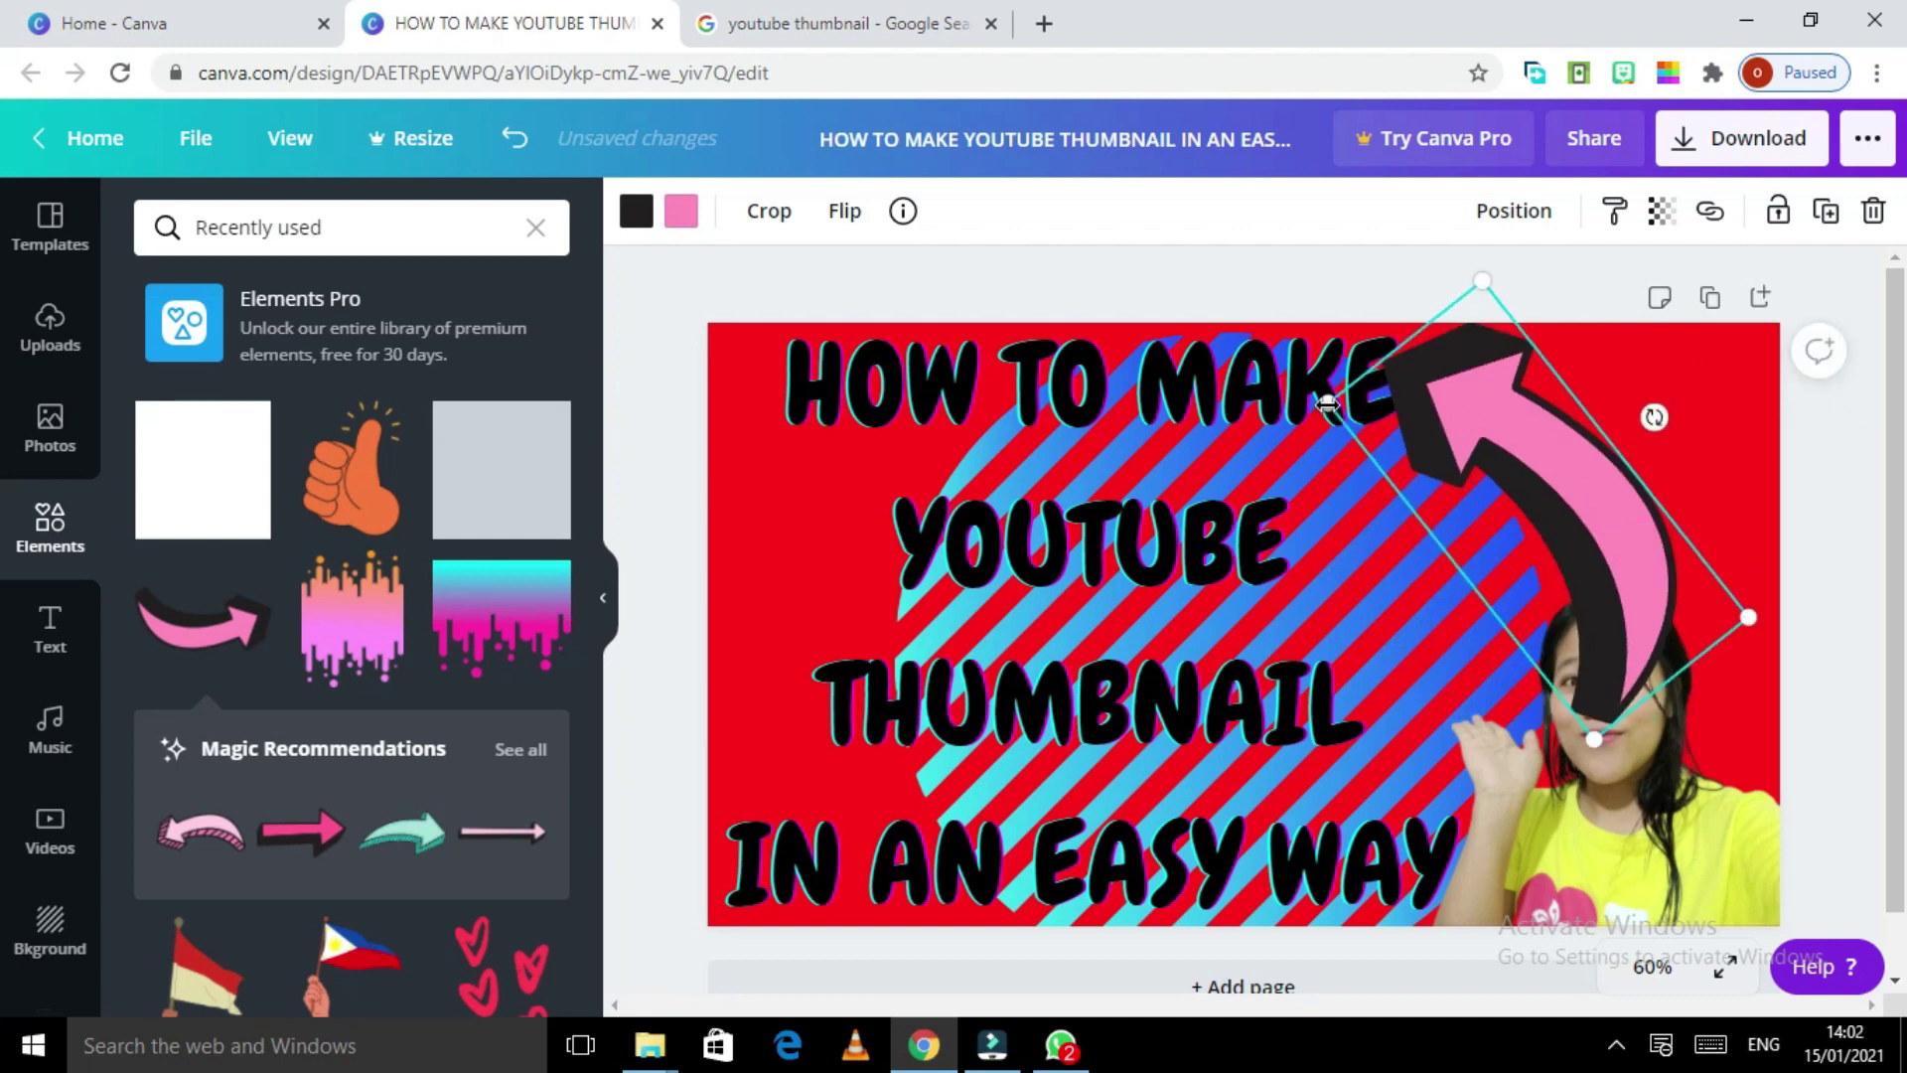
{"action": "left_click_drag", "start_coordinate": [1327, 405], "coordinate": [1623, 560]}
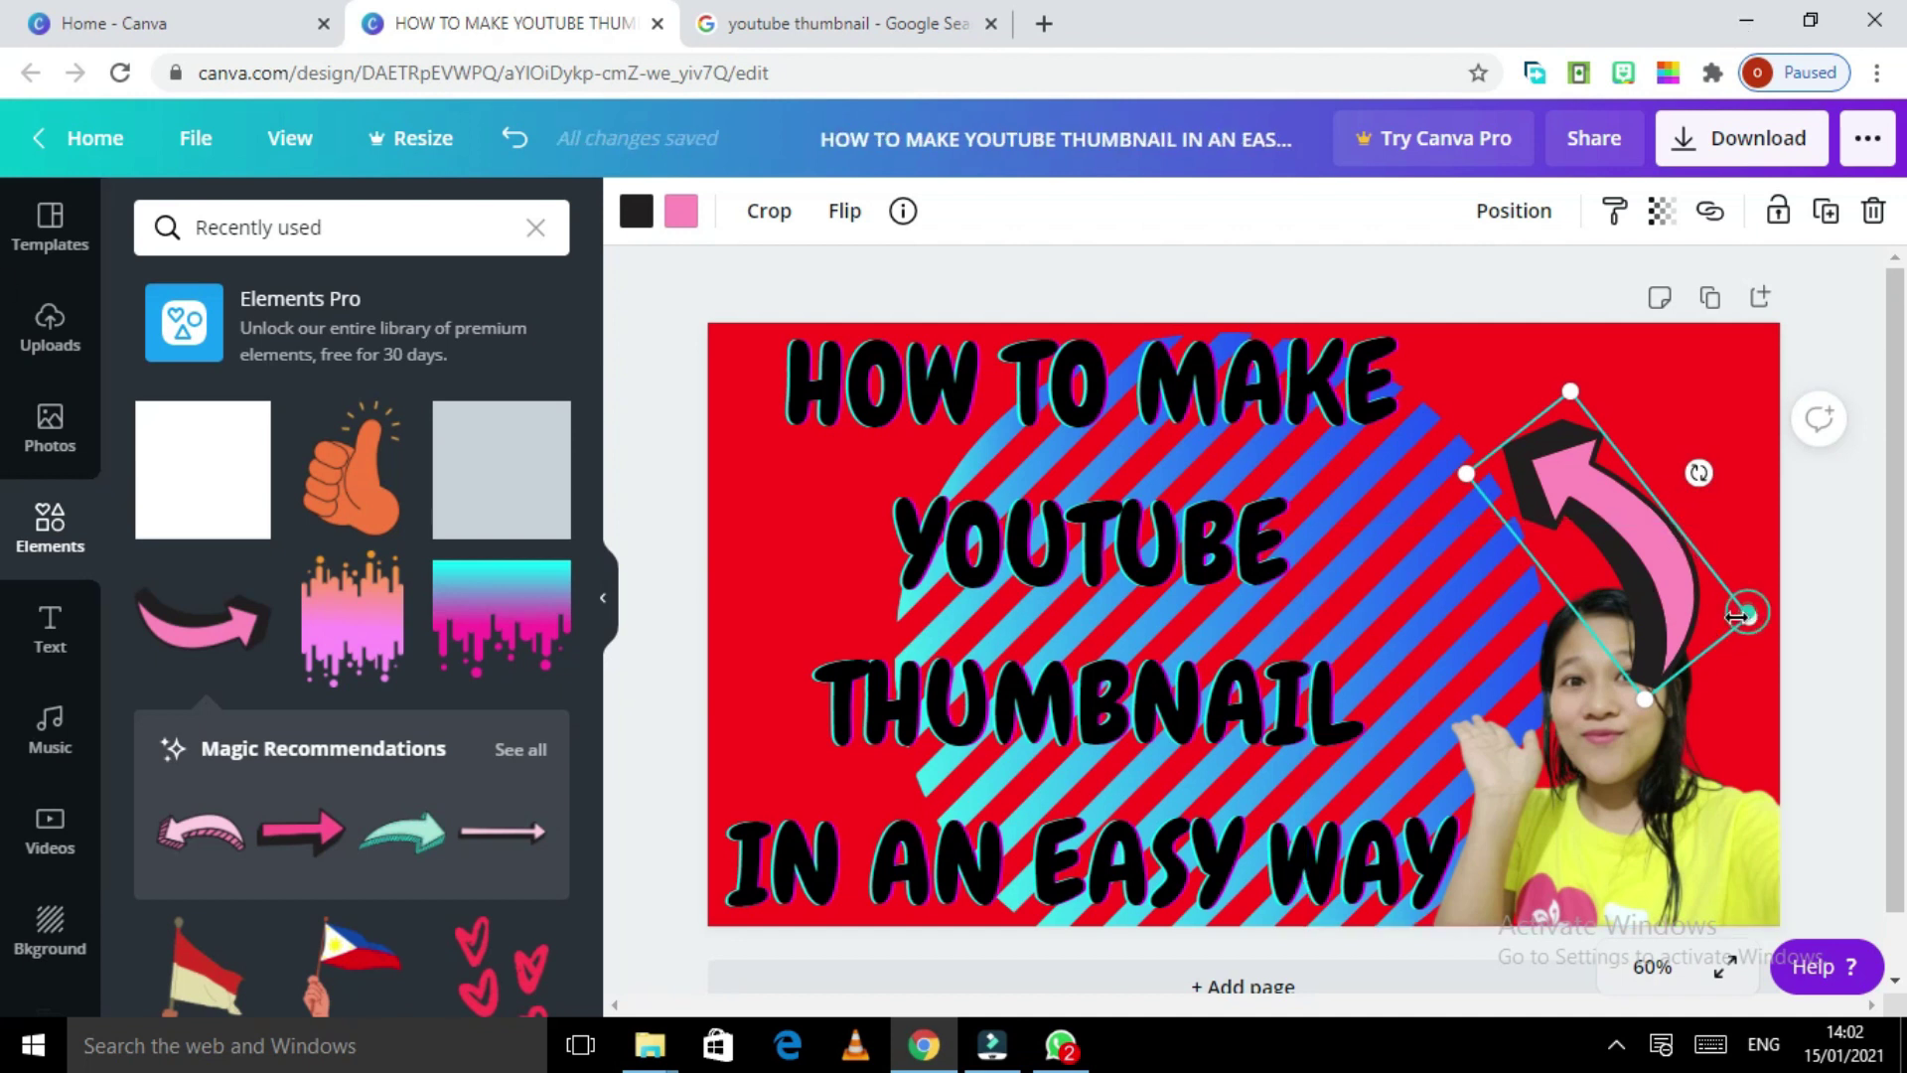
{"action": "left_click_drag", "start_coordinate": [1733, 620], "coordinate": [1569, 512]}
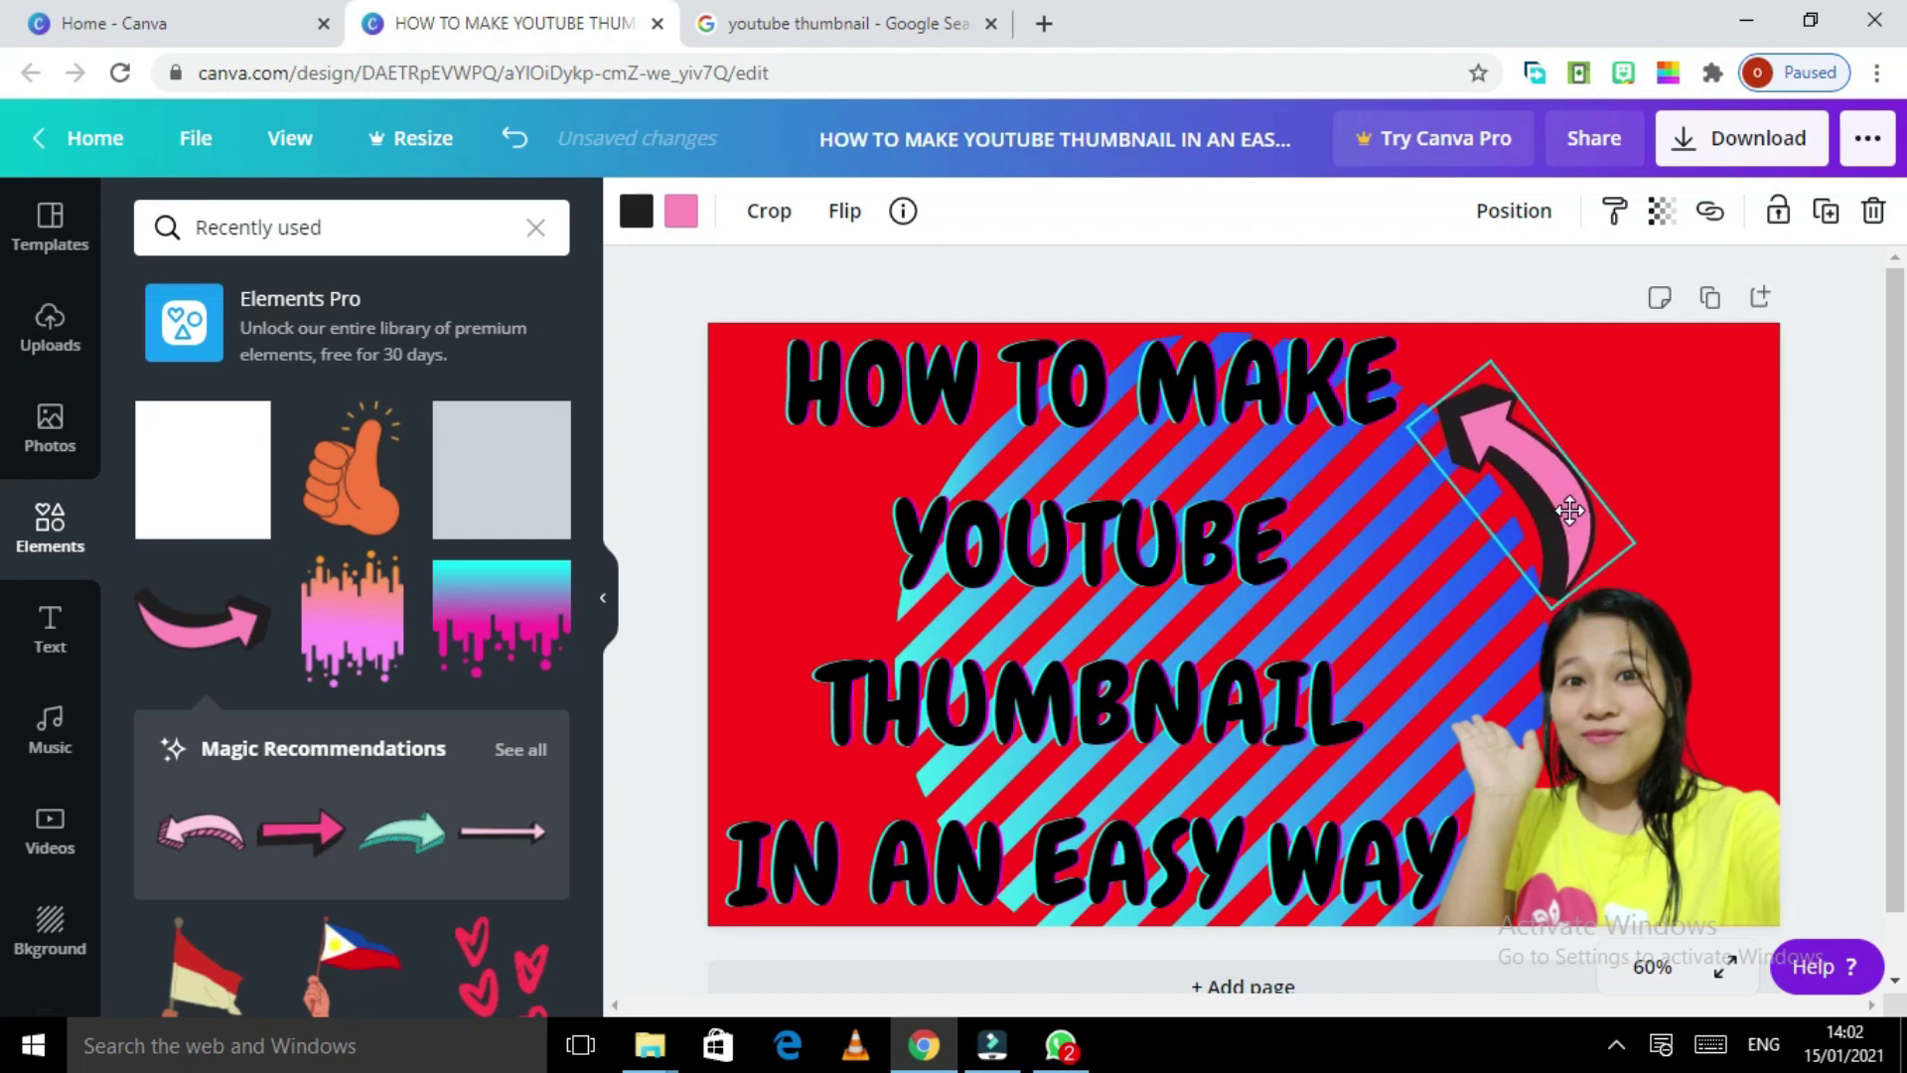
{"action": "left_click", "coordinate": [1695, 477]}
{"action": "mouse_move", "coordinate": [201, 618]}
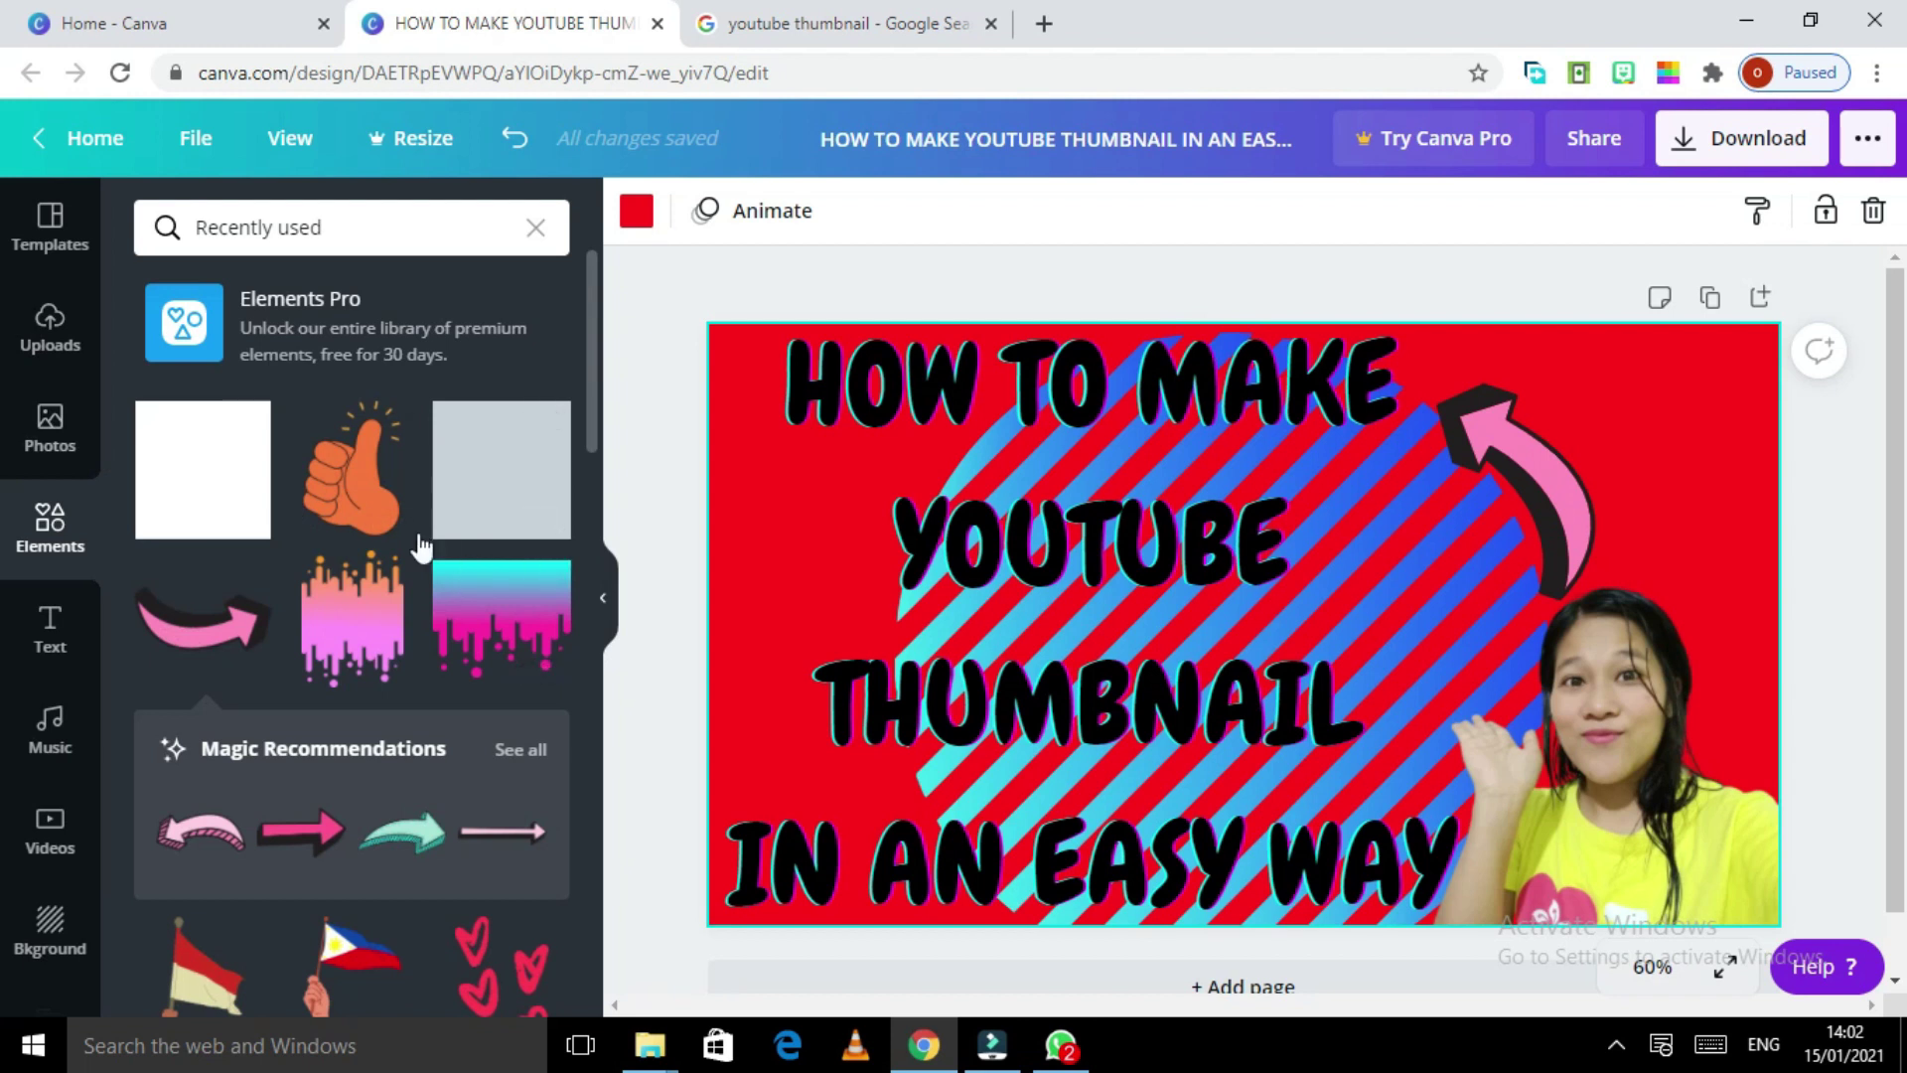
Step: Place the red-and-white flag at the left edge and make the background the blue document colour
{"action": "left_click", "coordinate": [201, 1001]}
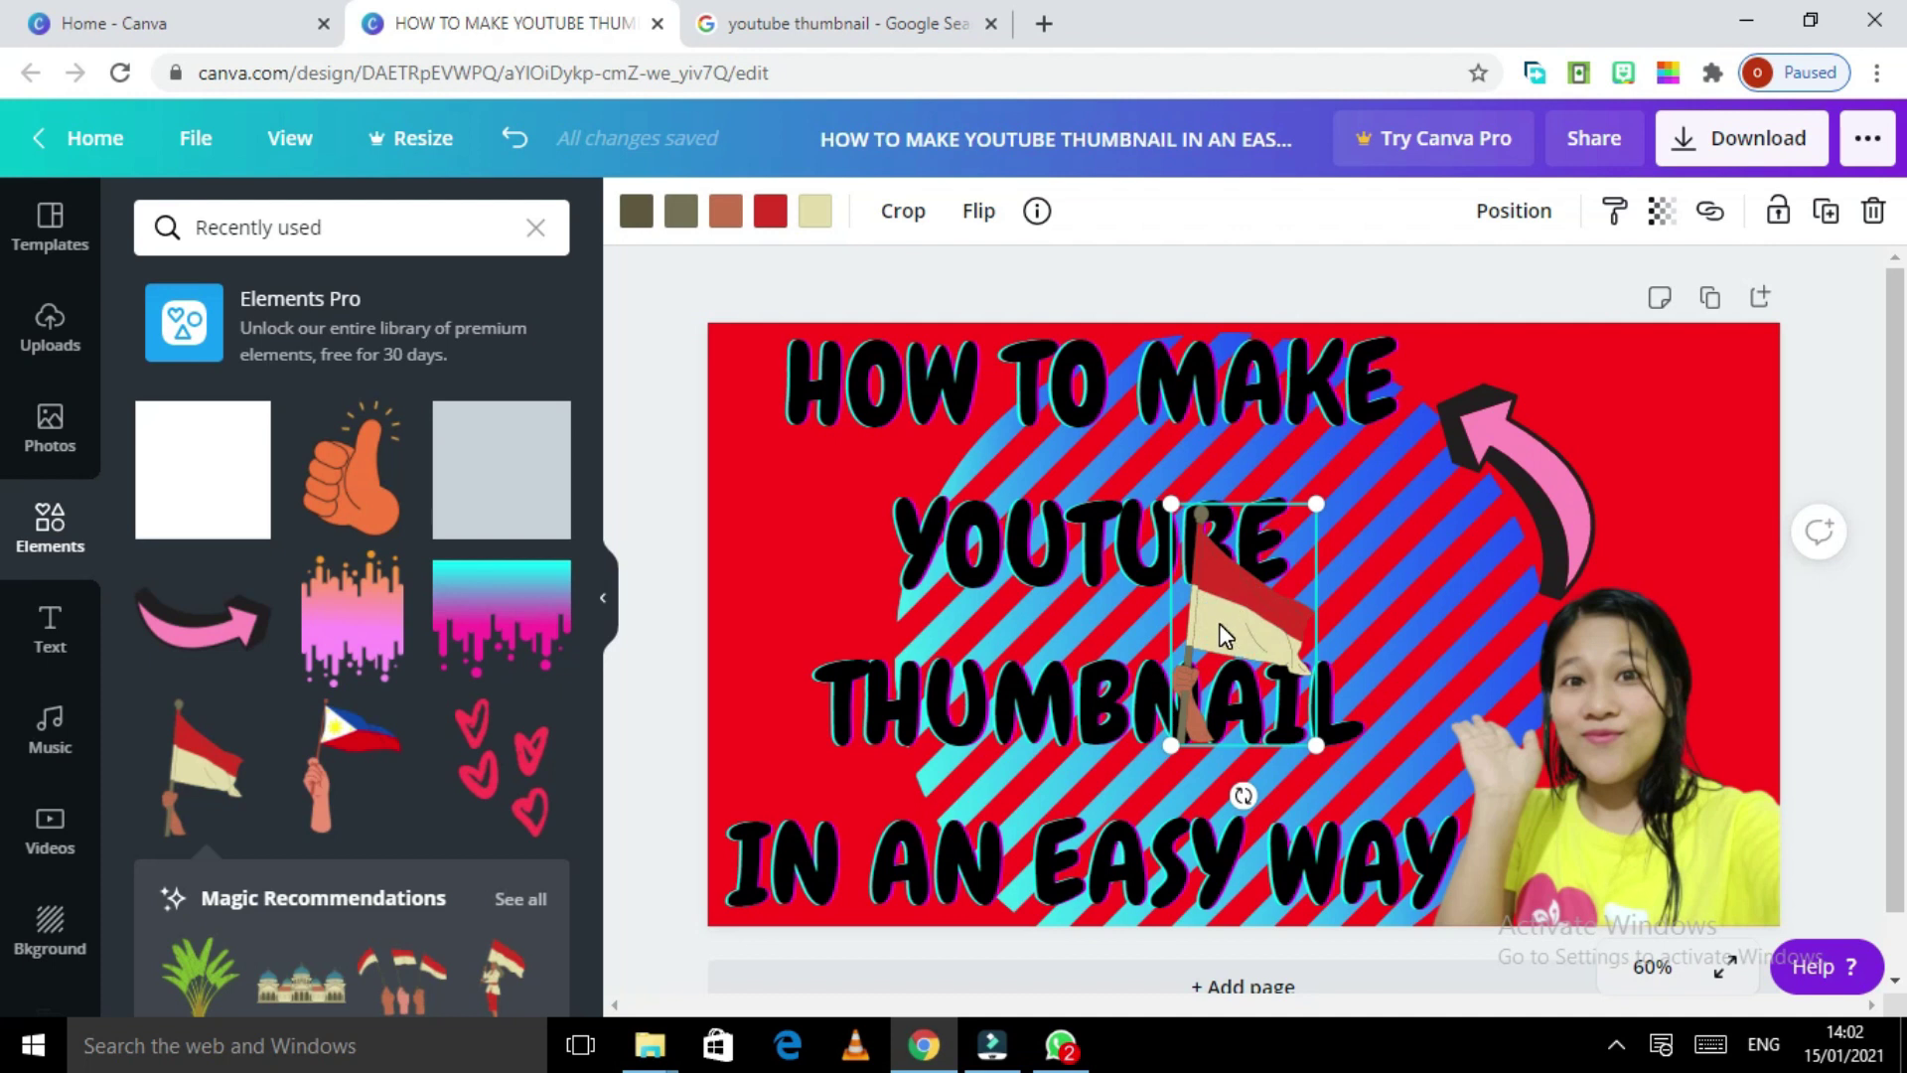
{"action": "mouse_move", "coordinate": [1218, 618]}
{"action": "left_mouse_down"}
{"action": "mouse_move", "coordinate": [765, 601]}
{"action": "mouse_move", "coordinate": [751, 555]}
{"action": "left_mouse_up"}
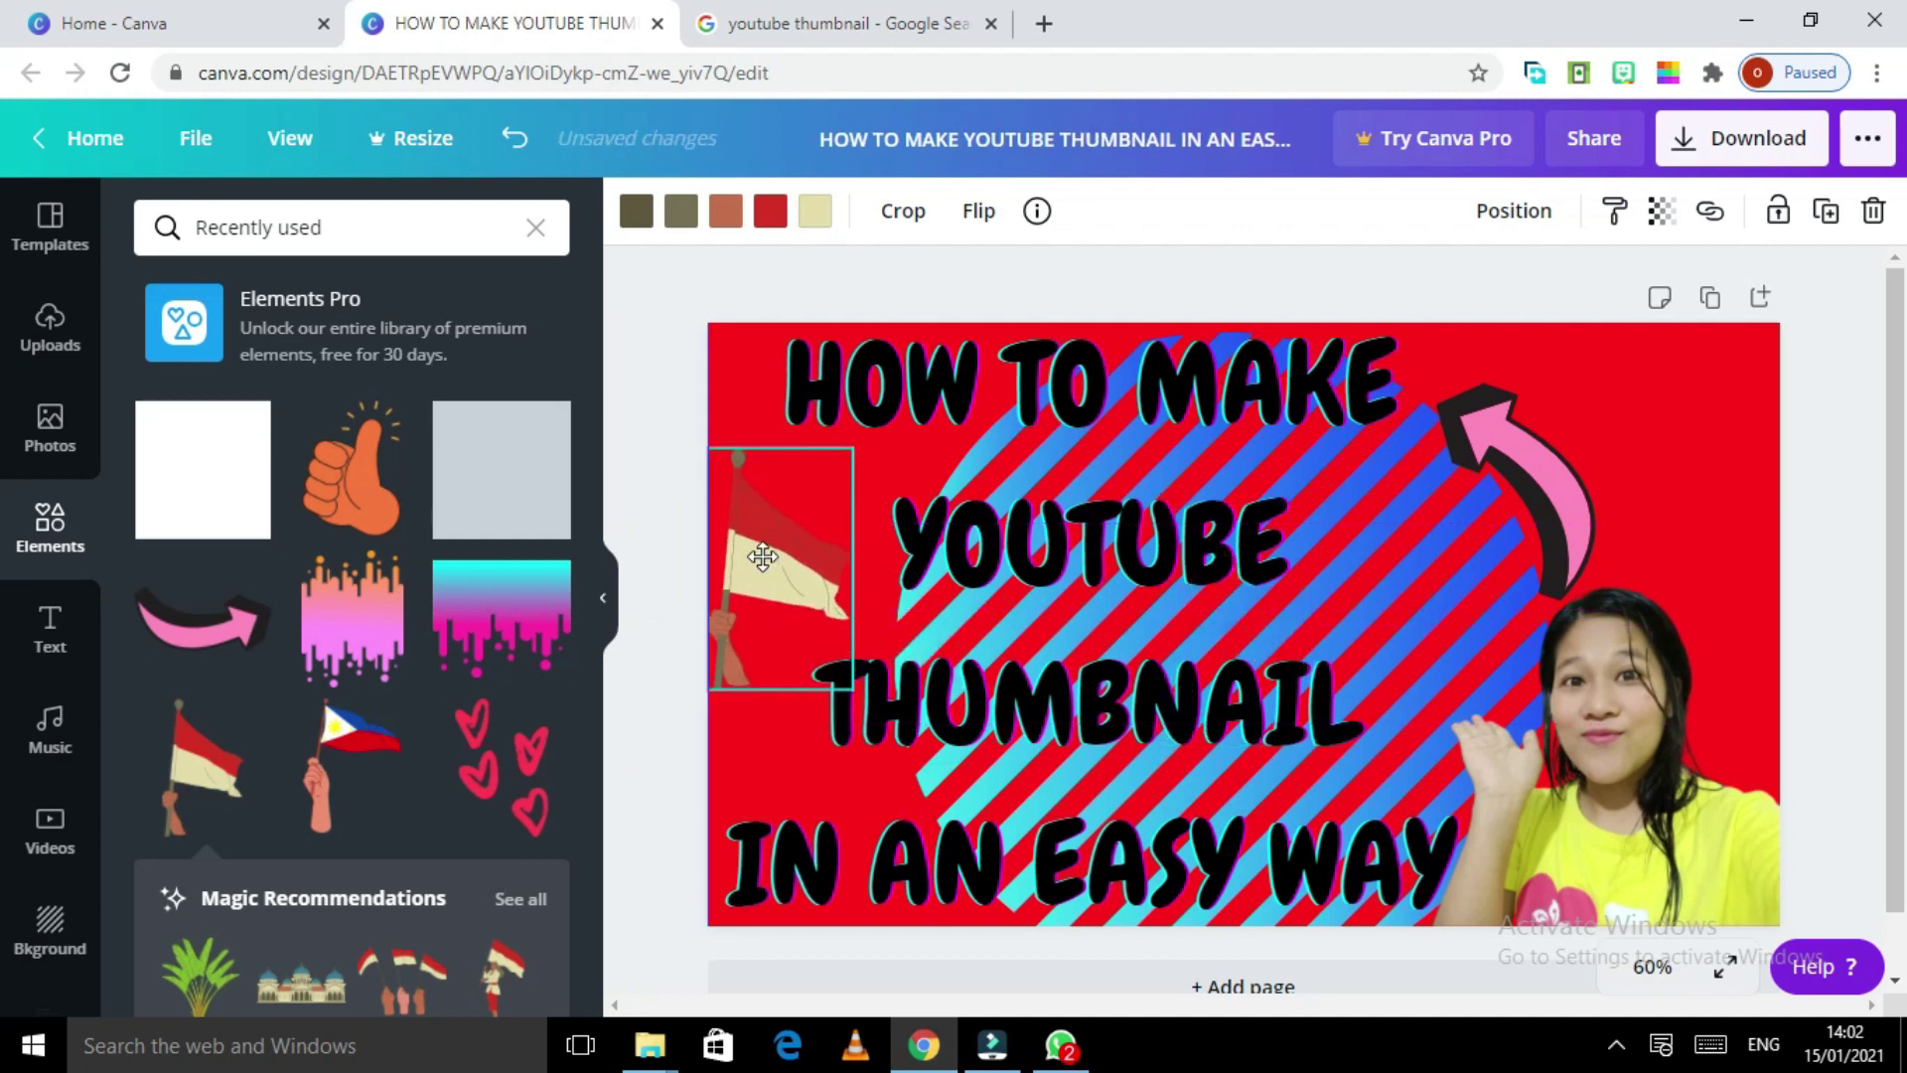
{"action": "left_click", "coordinate": [1696, 398]}
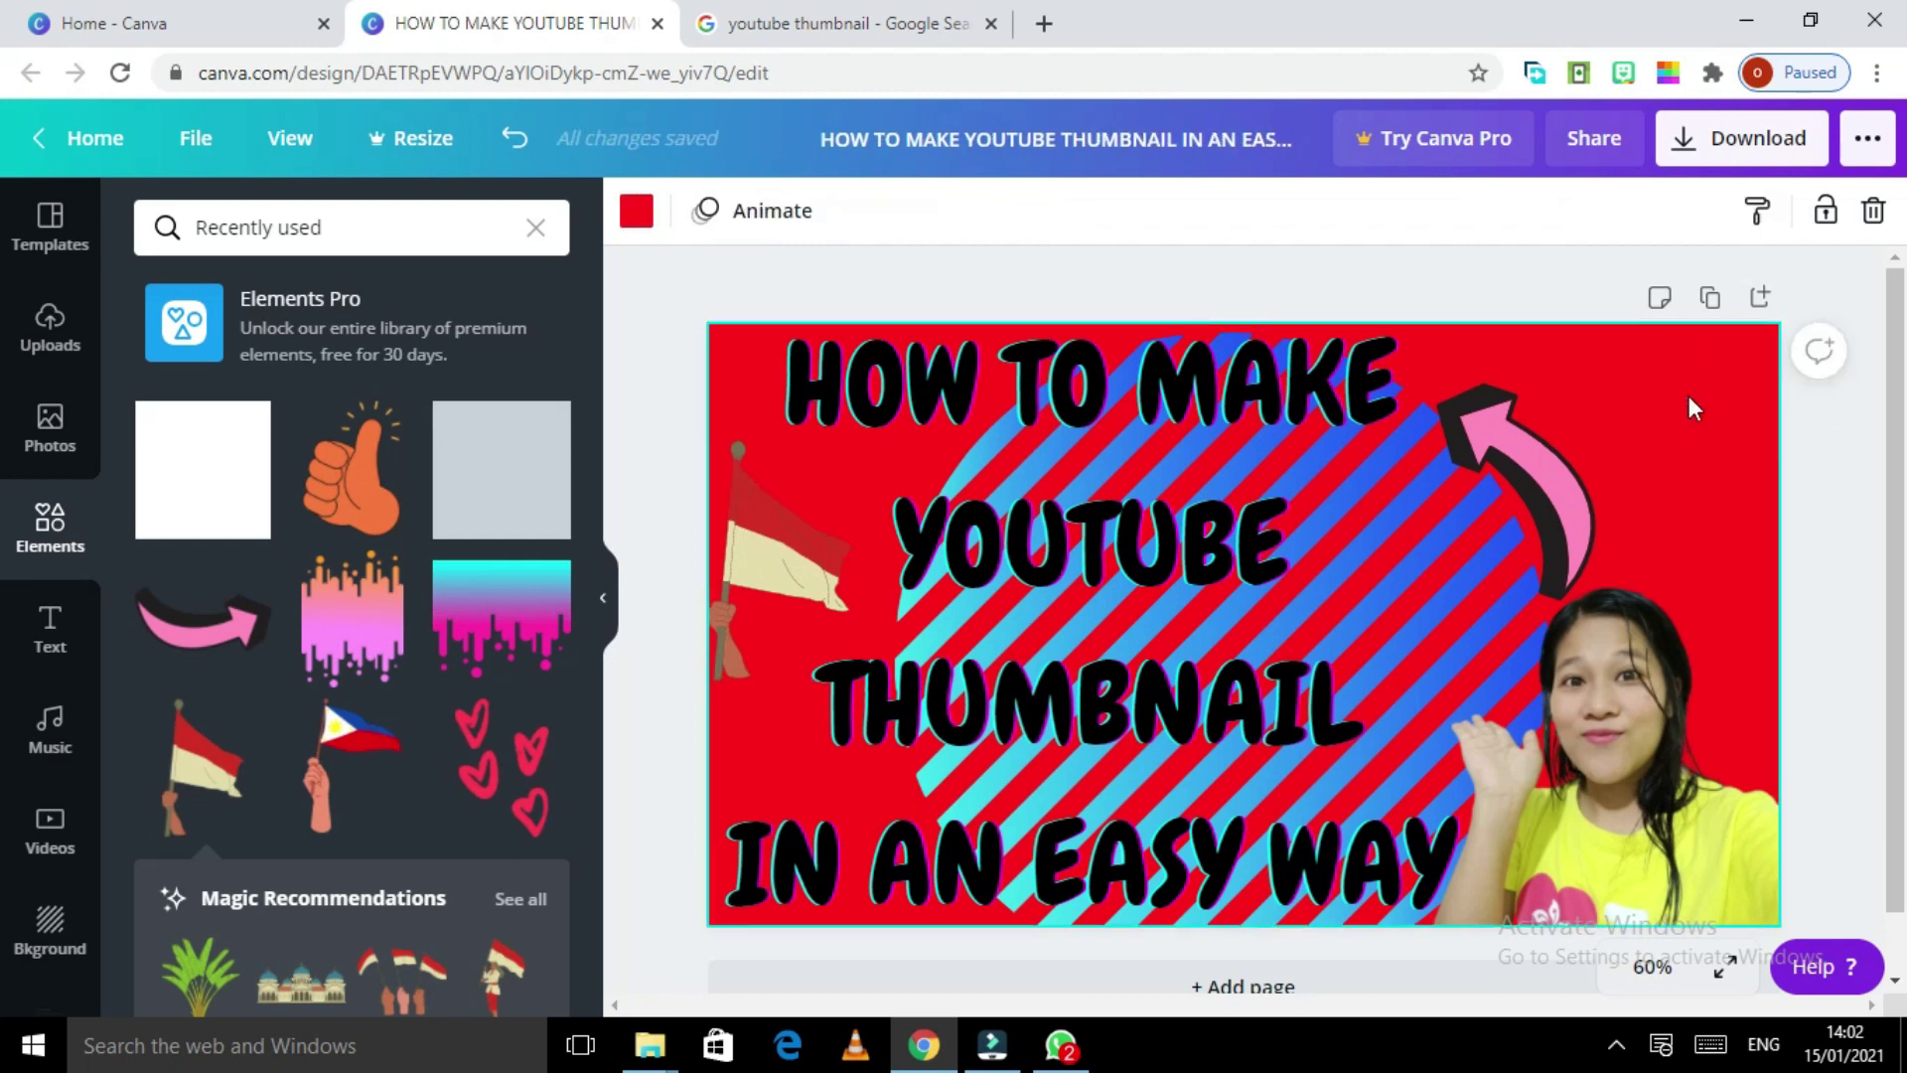
{"action": "left_click", "coordinate": [638, 211]}
{"action": "left_click", "coordinate": [236, 765]}
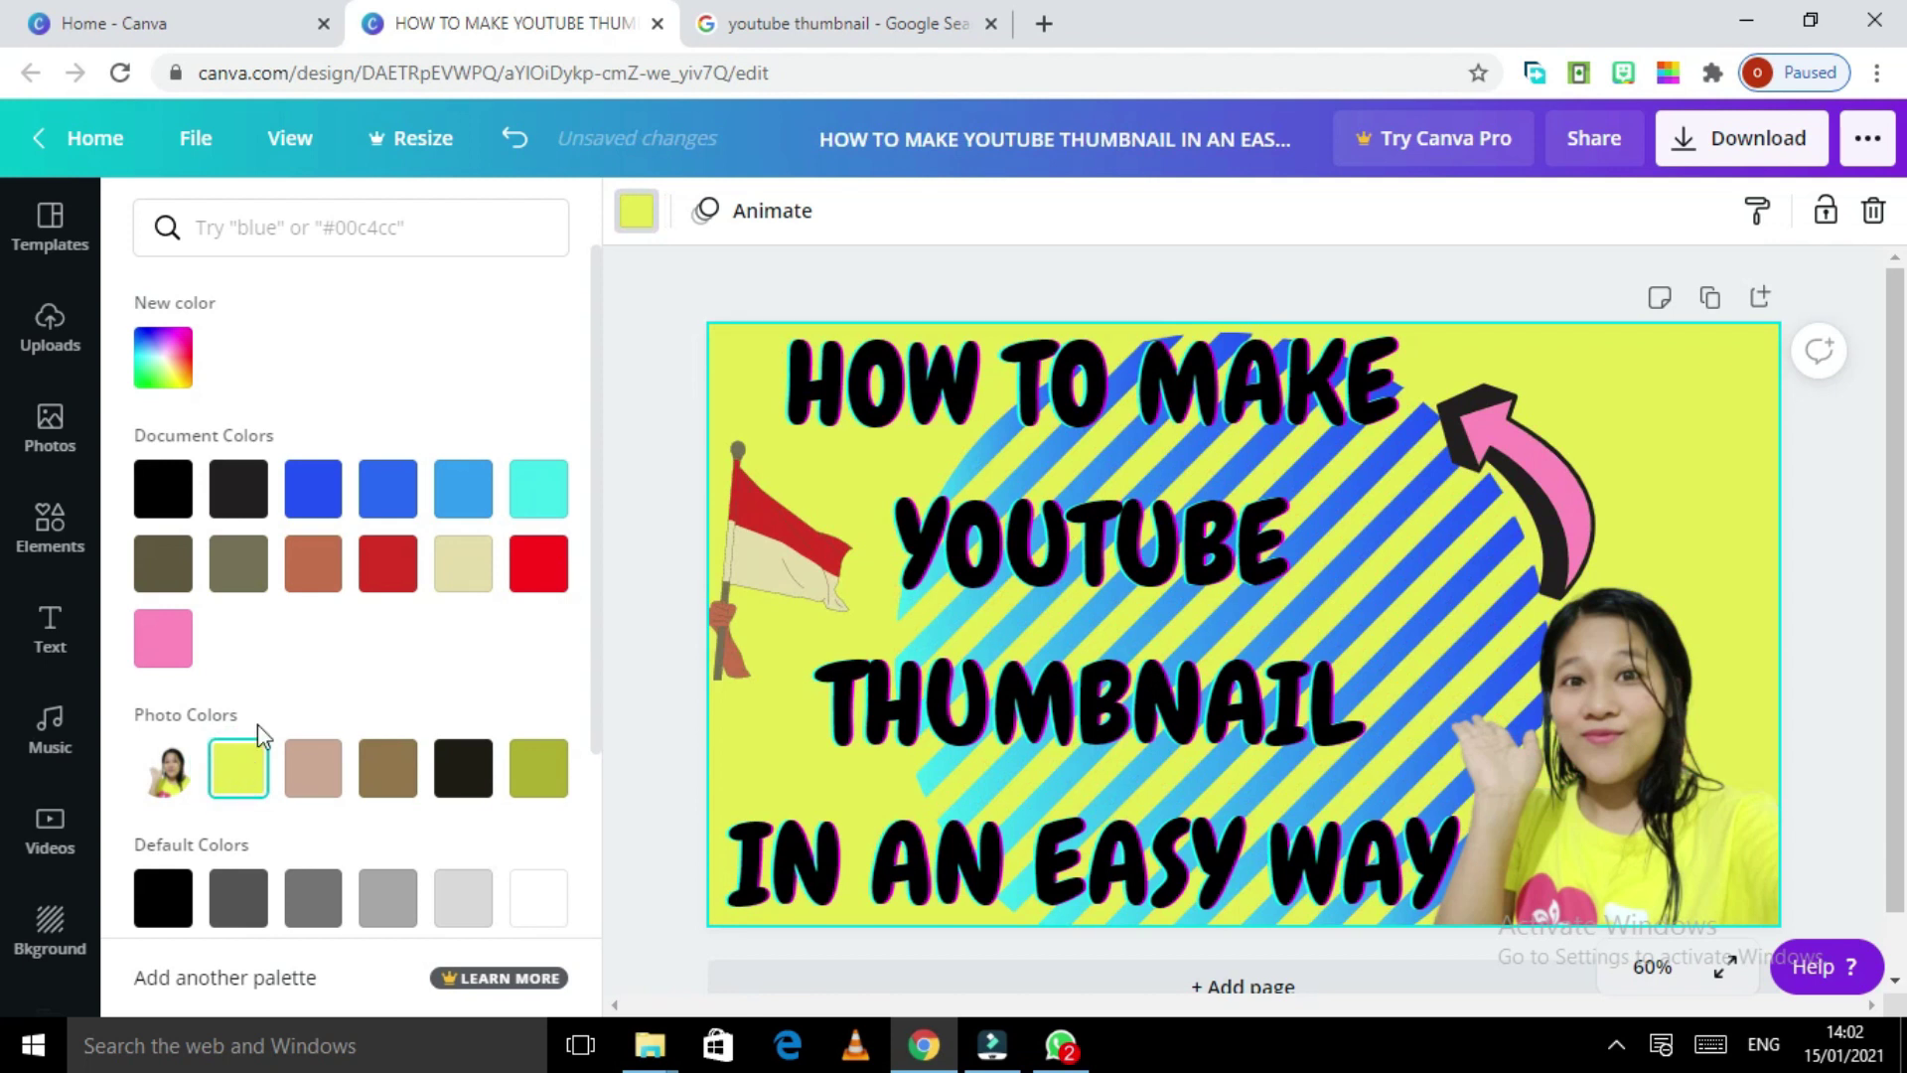
{"action": "left_click", "coordinate": [392, 511]}
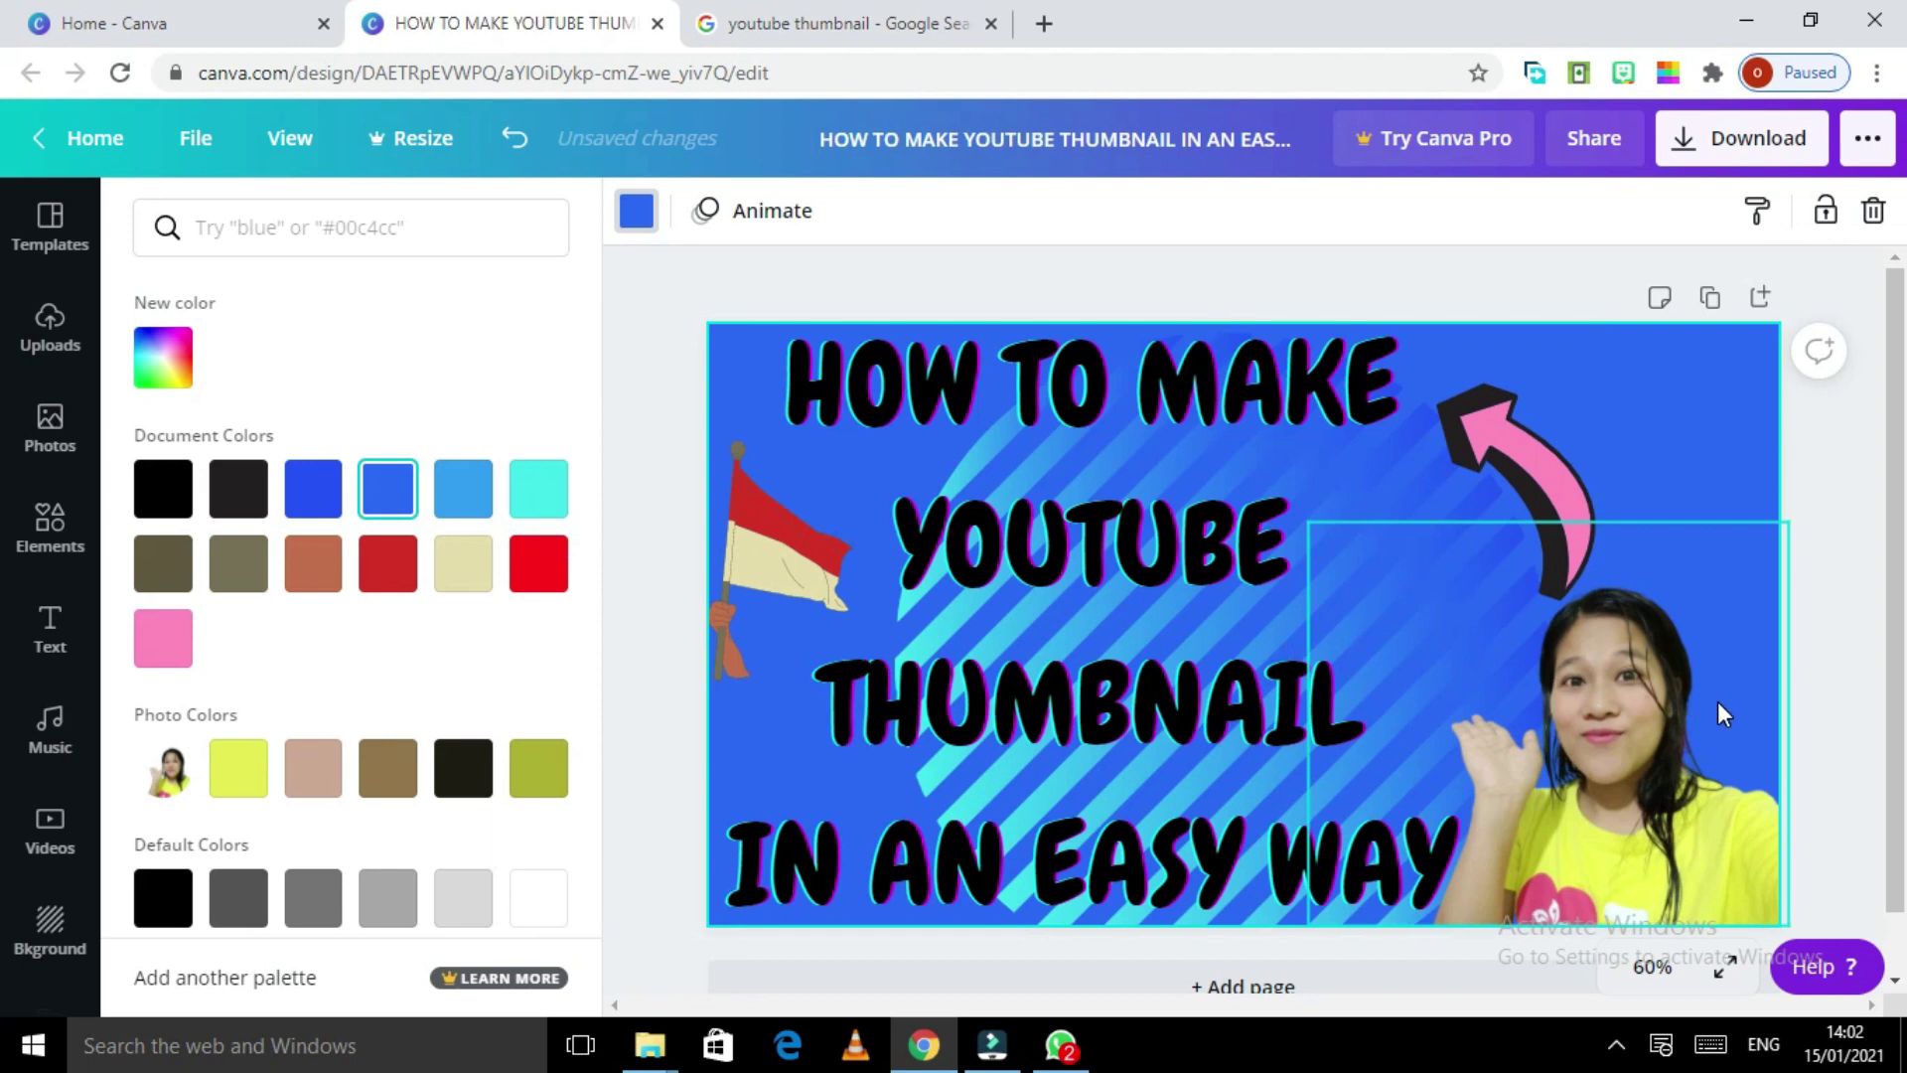
Step: Shift the pink arrow slightly down-left and raise the red-and-white flag
{"action": "left_click_drag", "start_coordinate": [1503, 470], "coordinate": [1466, 486]}
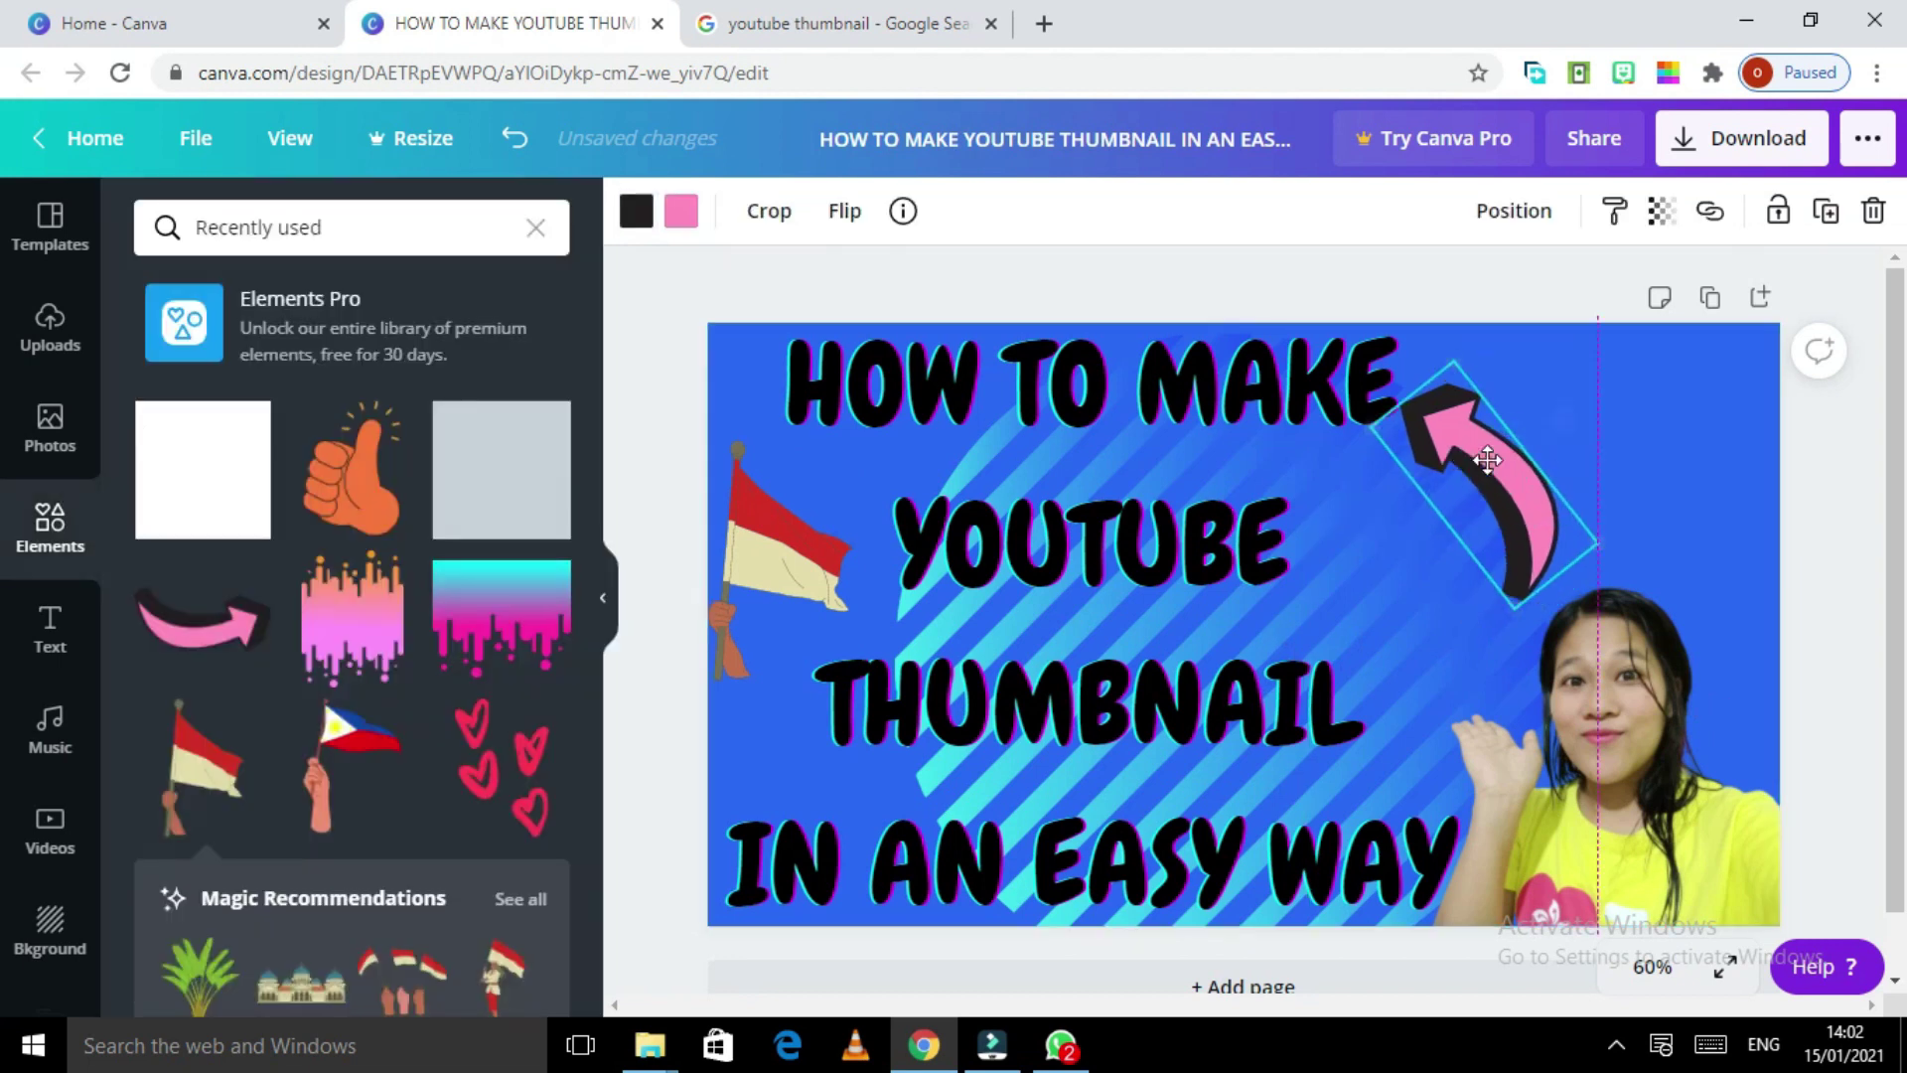
{"action": "left_click_drag", "start_coordinate": [785, 569], "coordinate": [785, 512]}
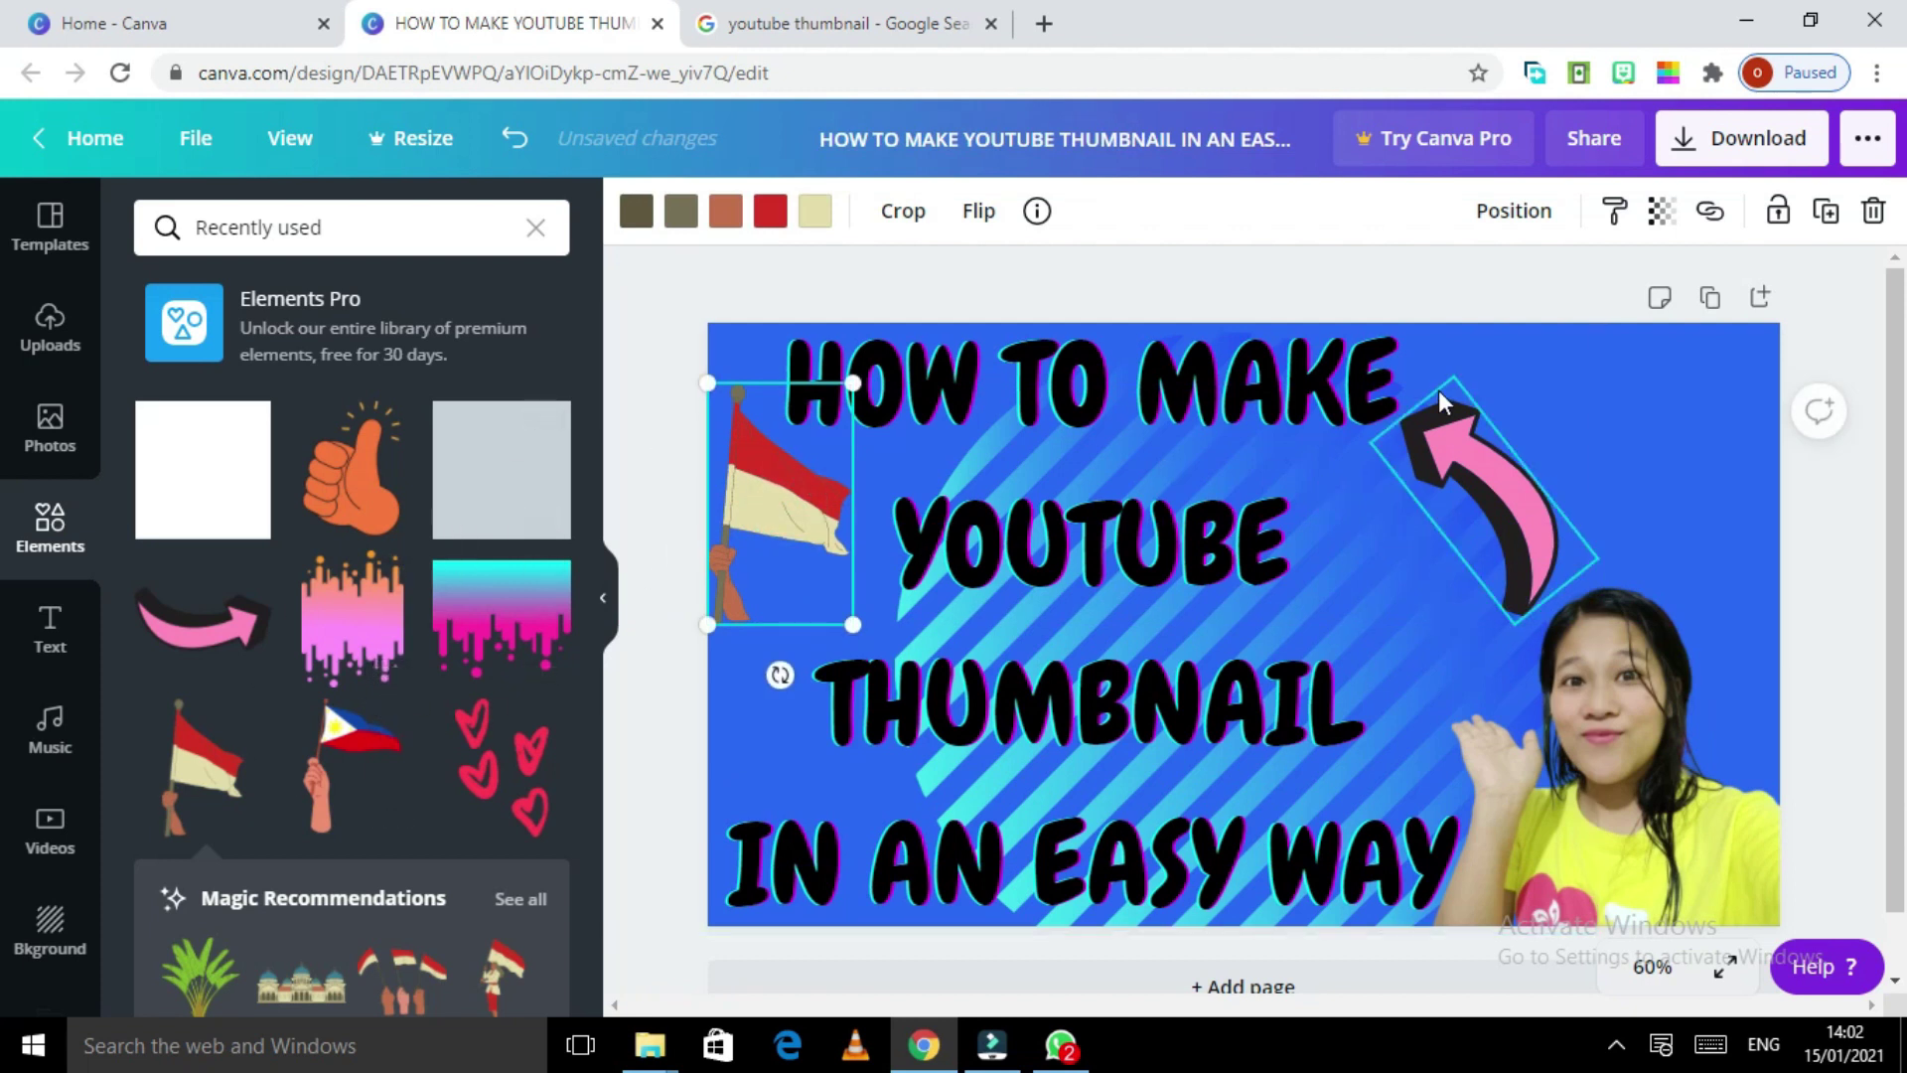
{"action": "left_click", "coordinate": [1720, 392]}
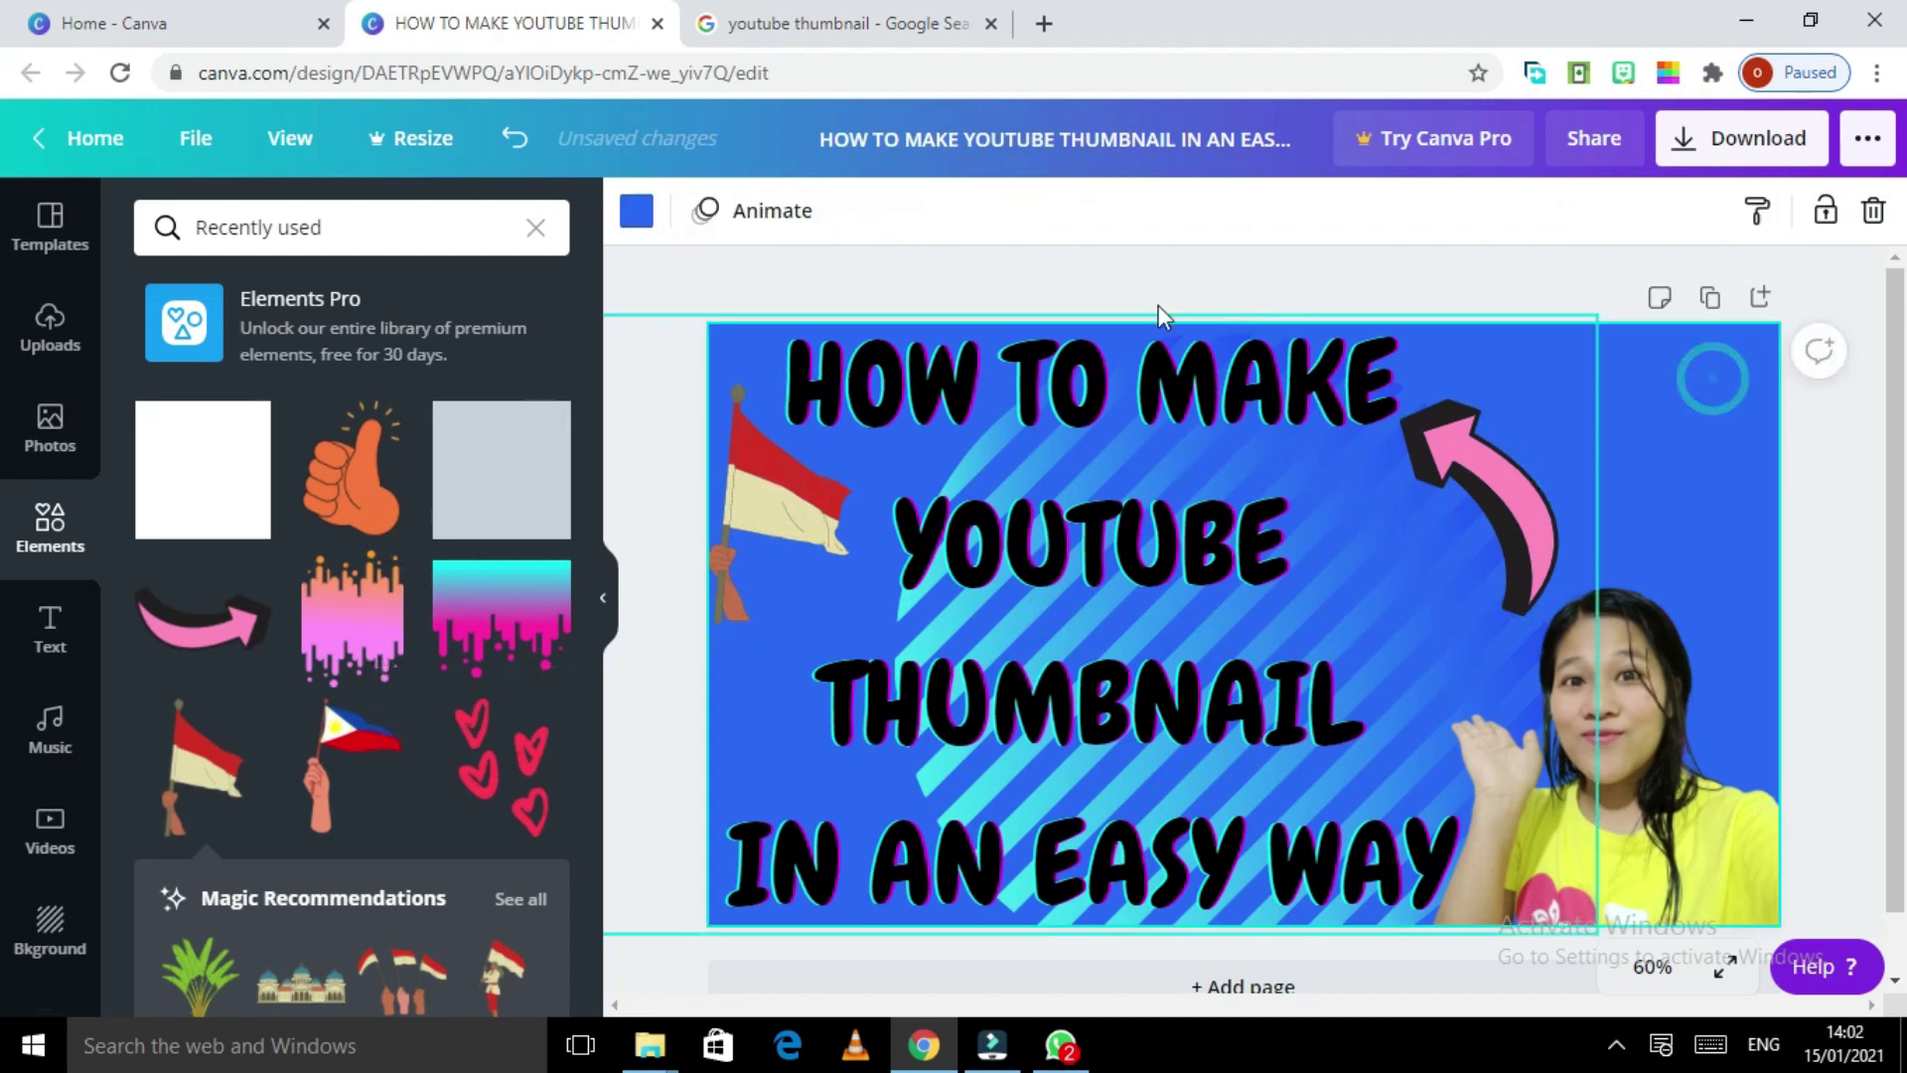
Step: Try green, dark blue, turquoise, coral and pink backgrounds before settling on yellow
{"action": "left_click", "coordinate": [634, 211]}
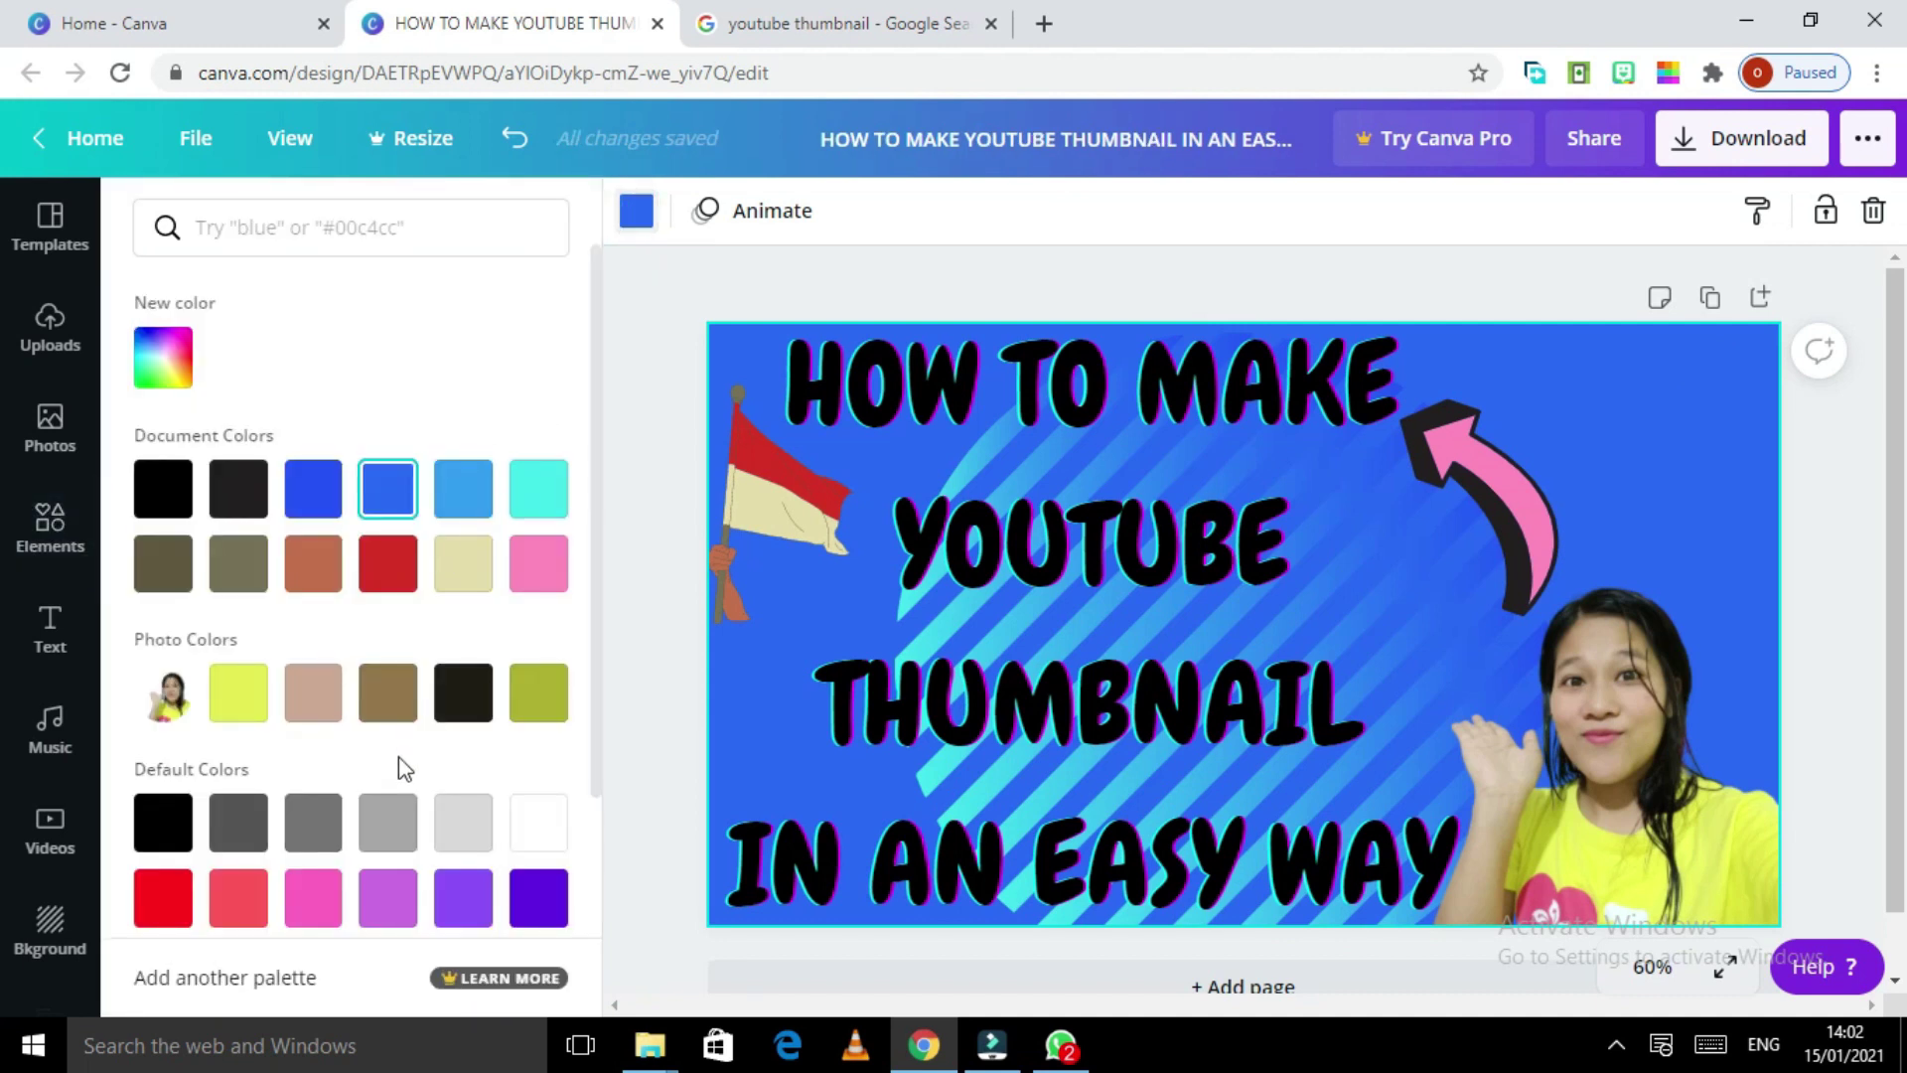
{"action": "scroll", "coordinate": [398, 761], "scroll_direction": "down", "scroll_amount": 2}
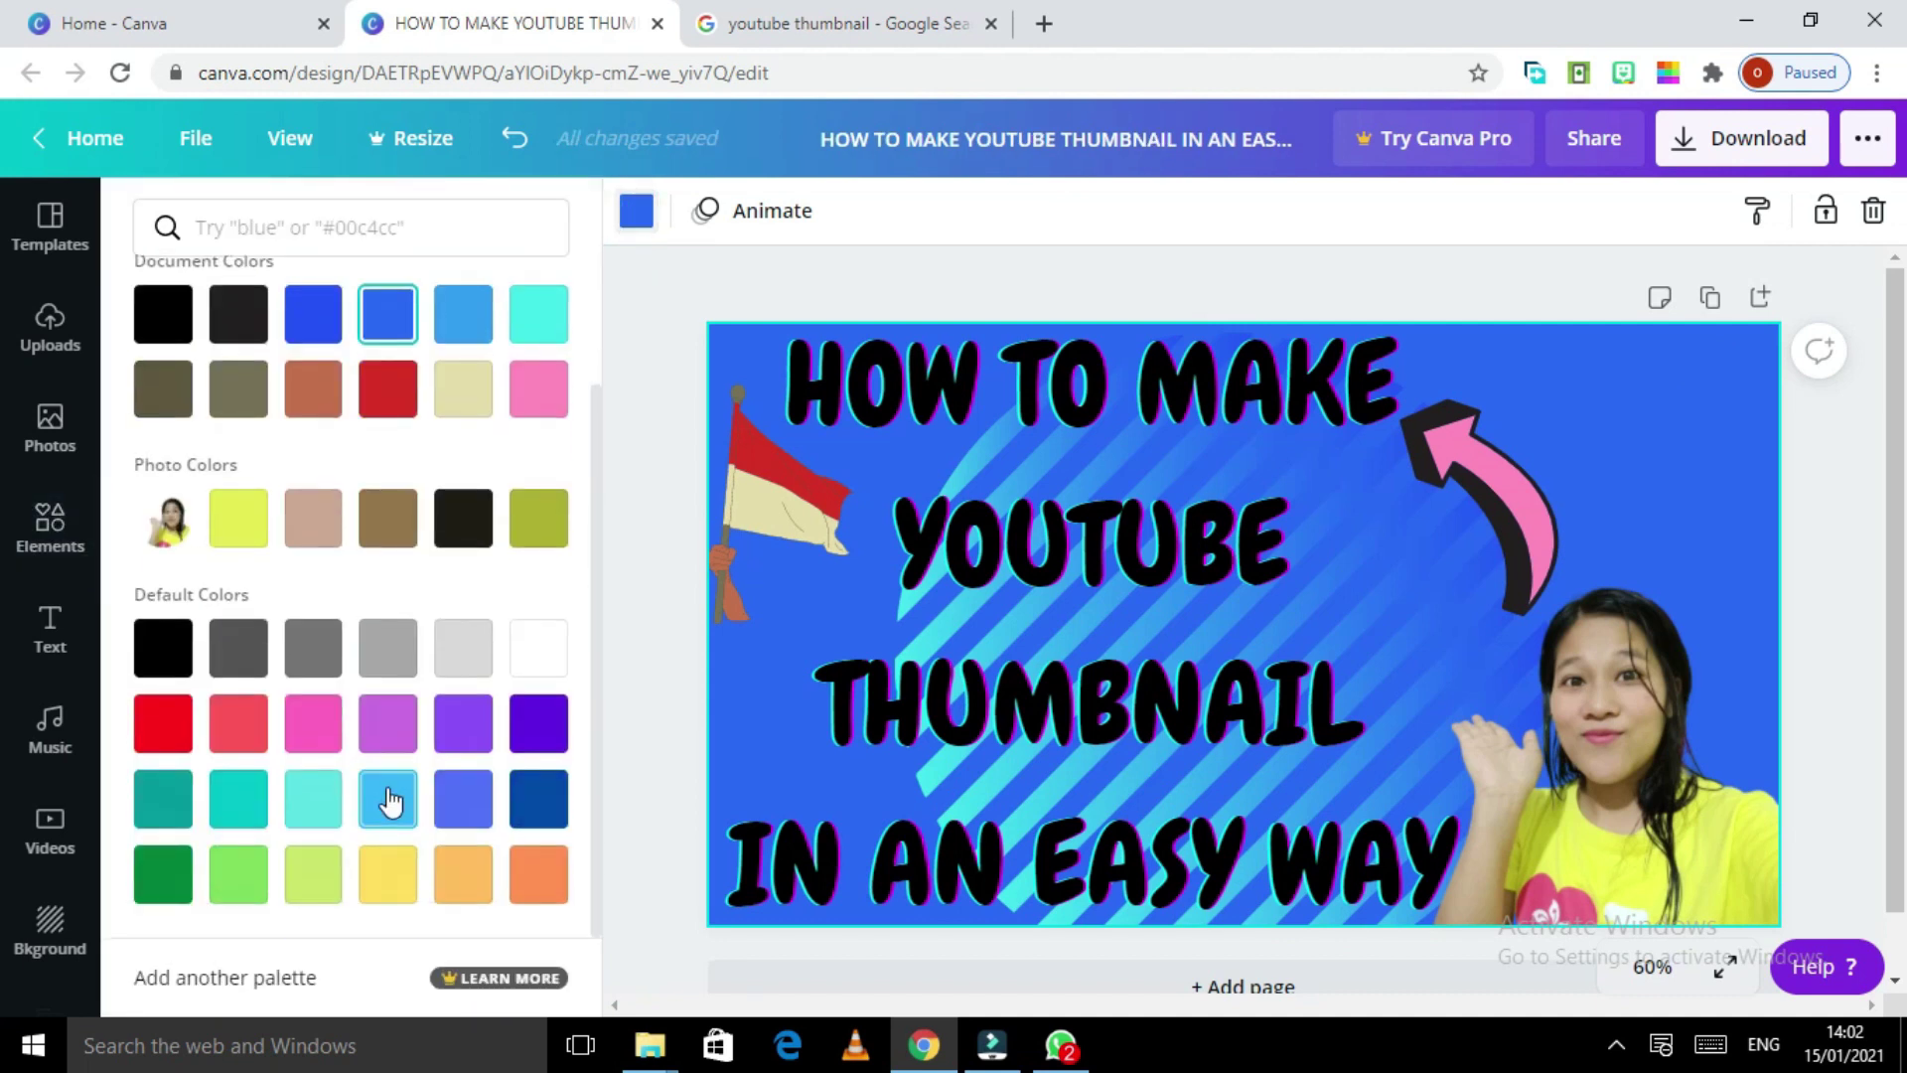
{"action": "left_click", "coordinate": [171, 890]}
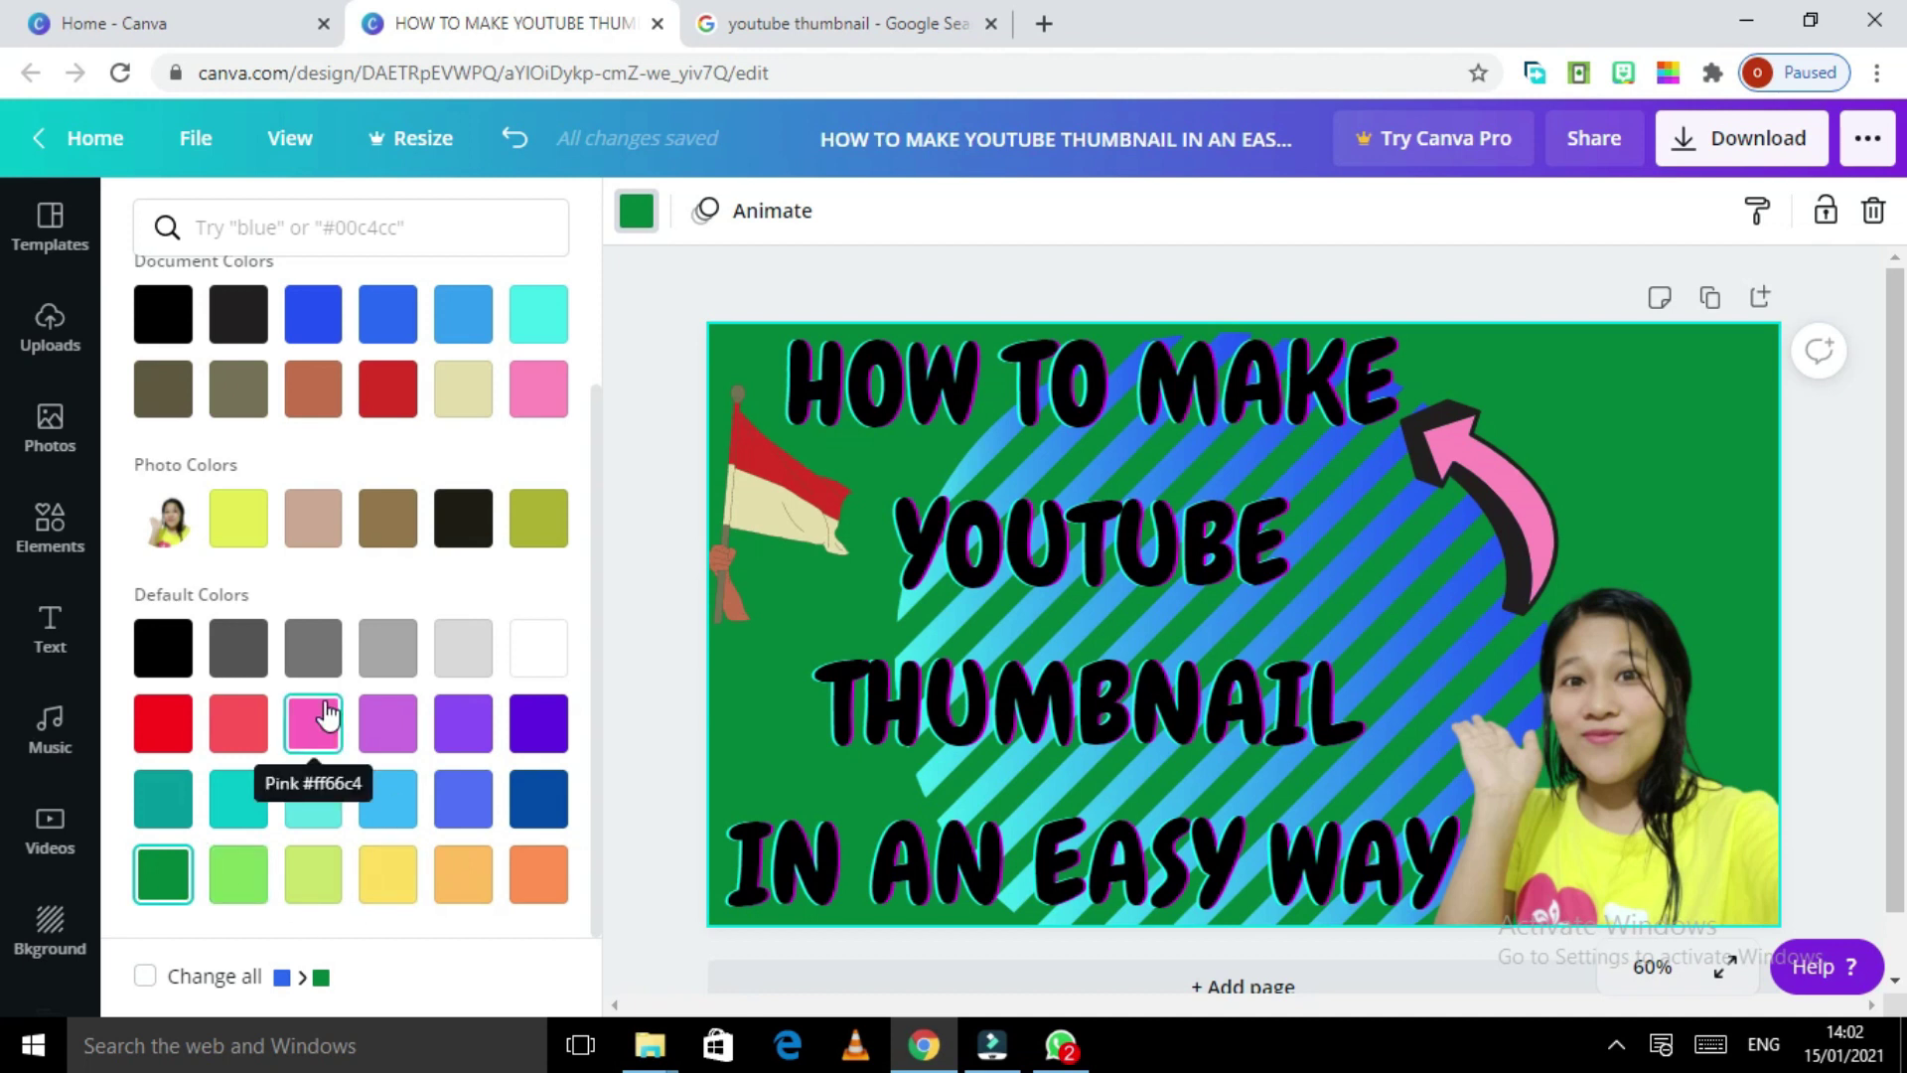
{"action": "left_click", "coordinate": [537, 806]}
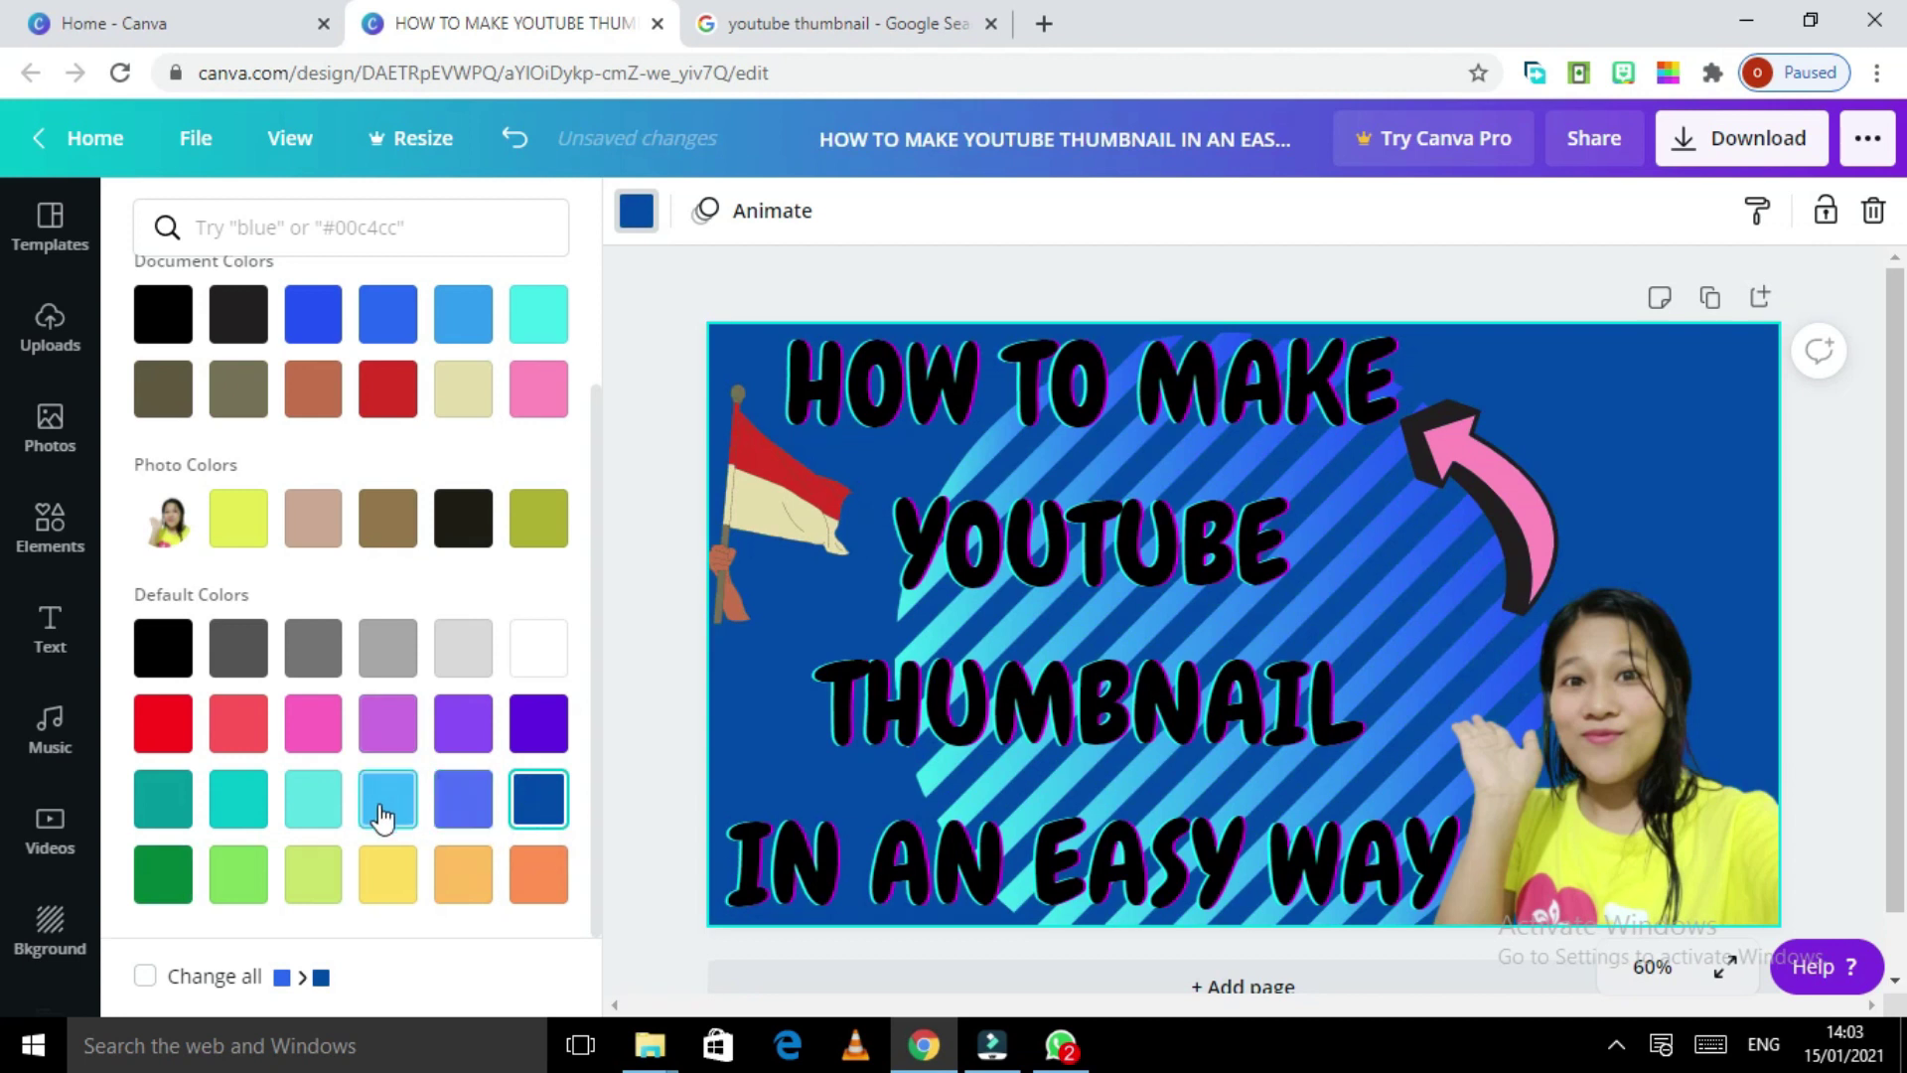
{"action": "left_click", "coordinate": [316, 806]}
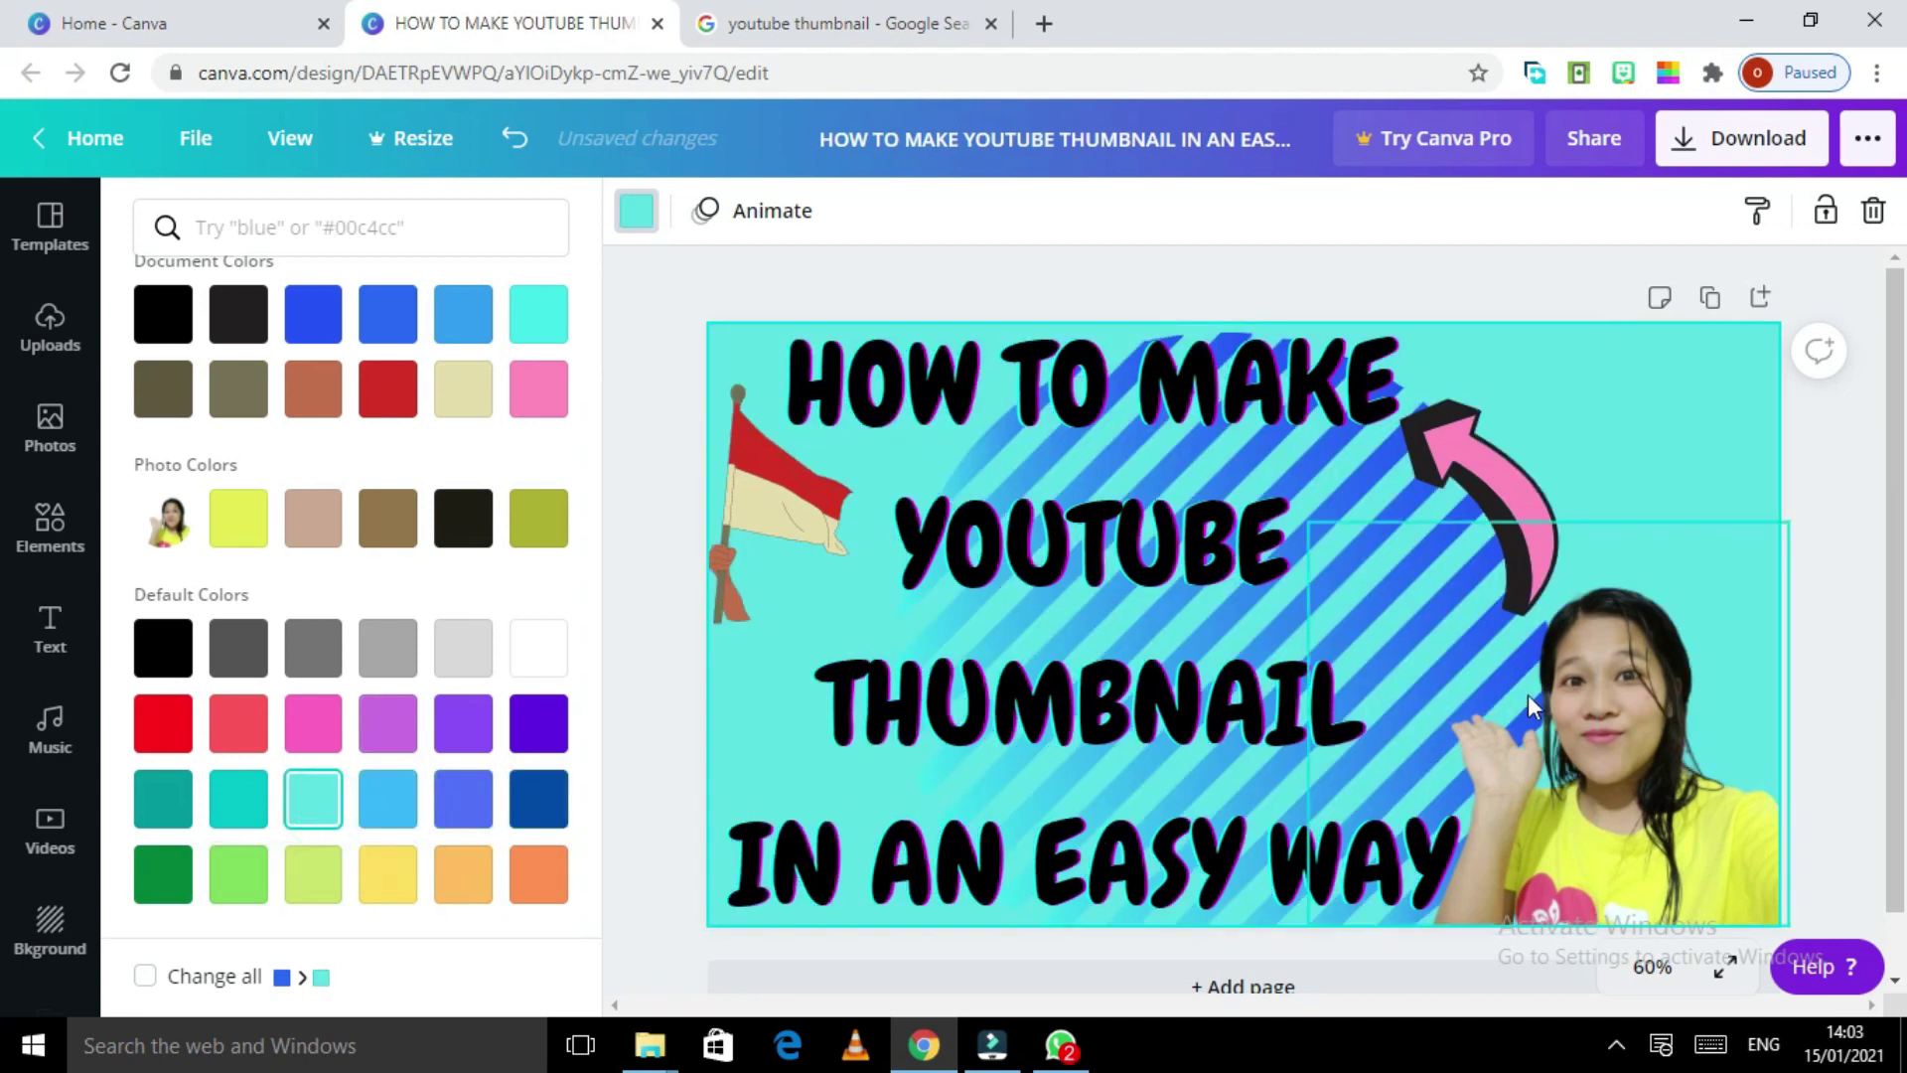
{"action": "left_click", "coordinate": [249, 723]}
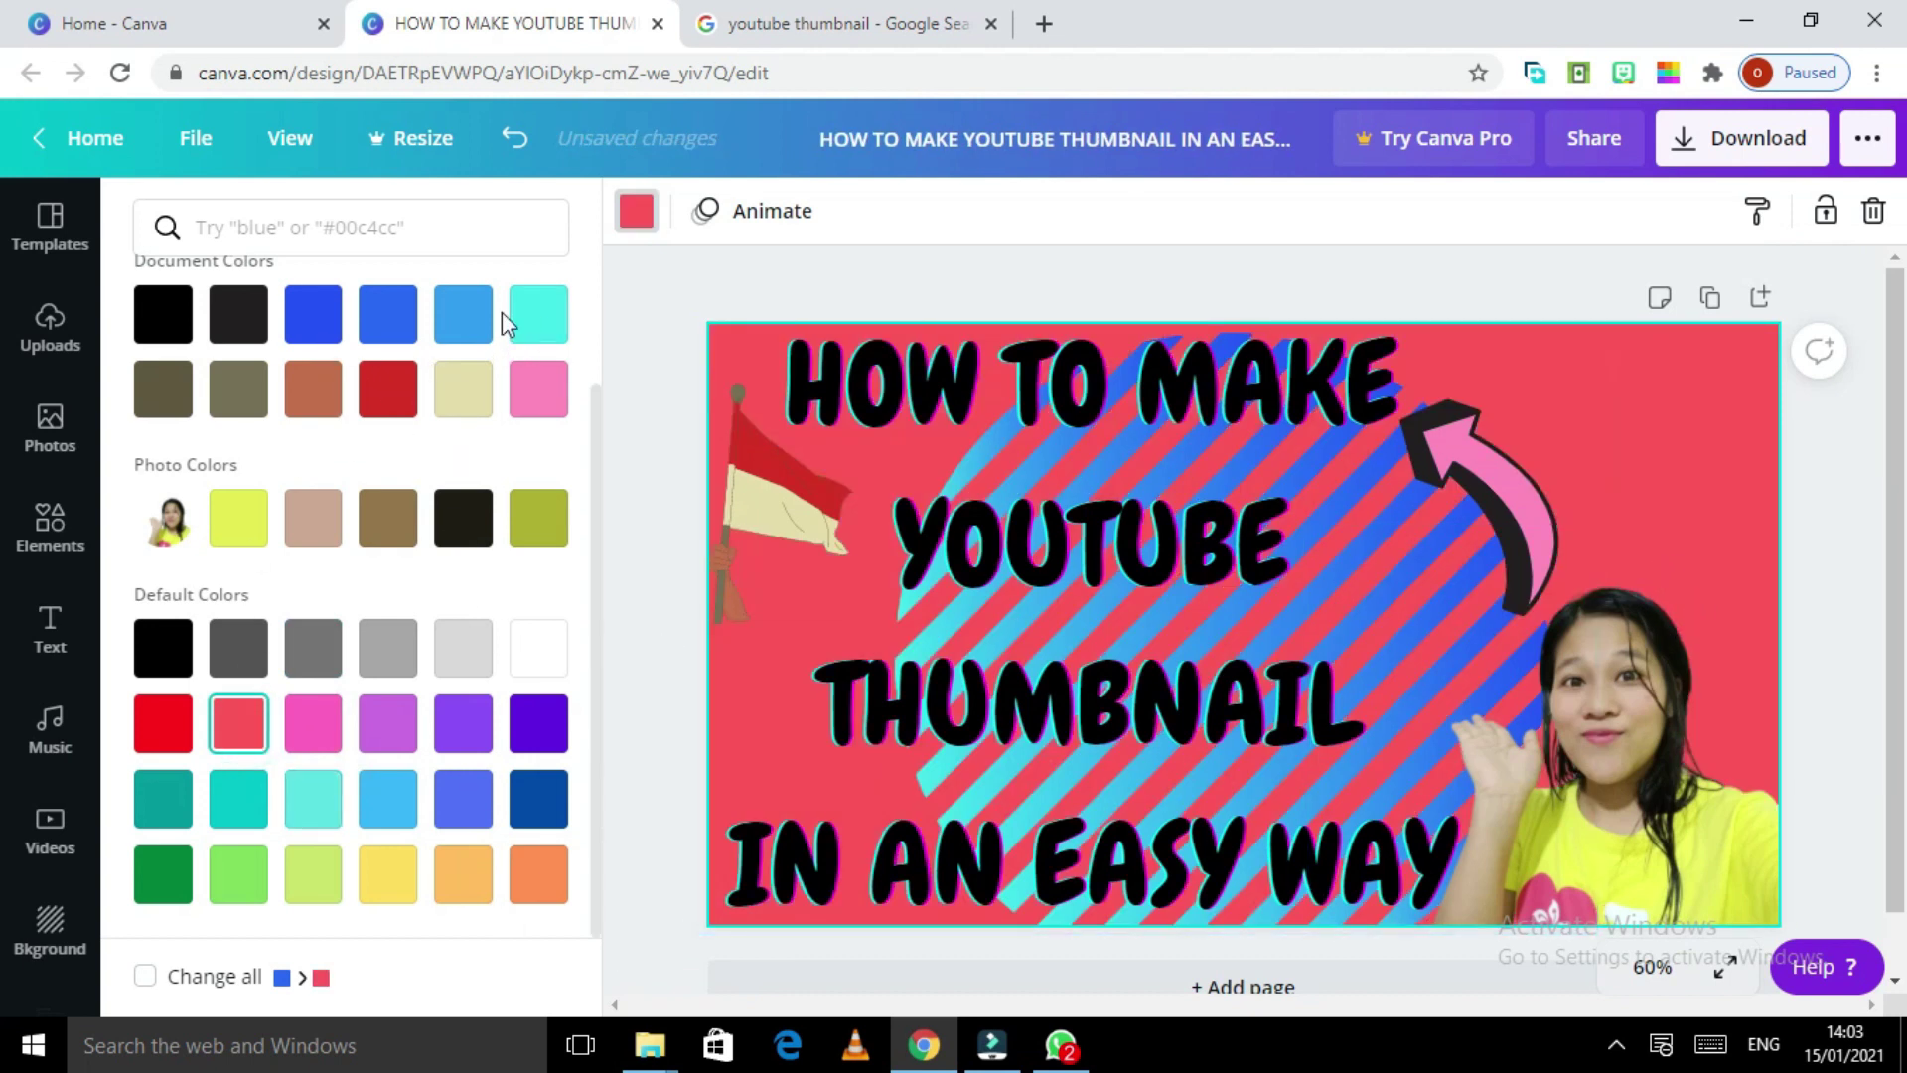
{"action": "left_click", "coordinate": [554, 417]}
{"action": "left_click", "coordinate": [238, 517]}
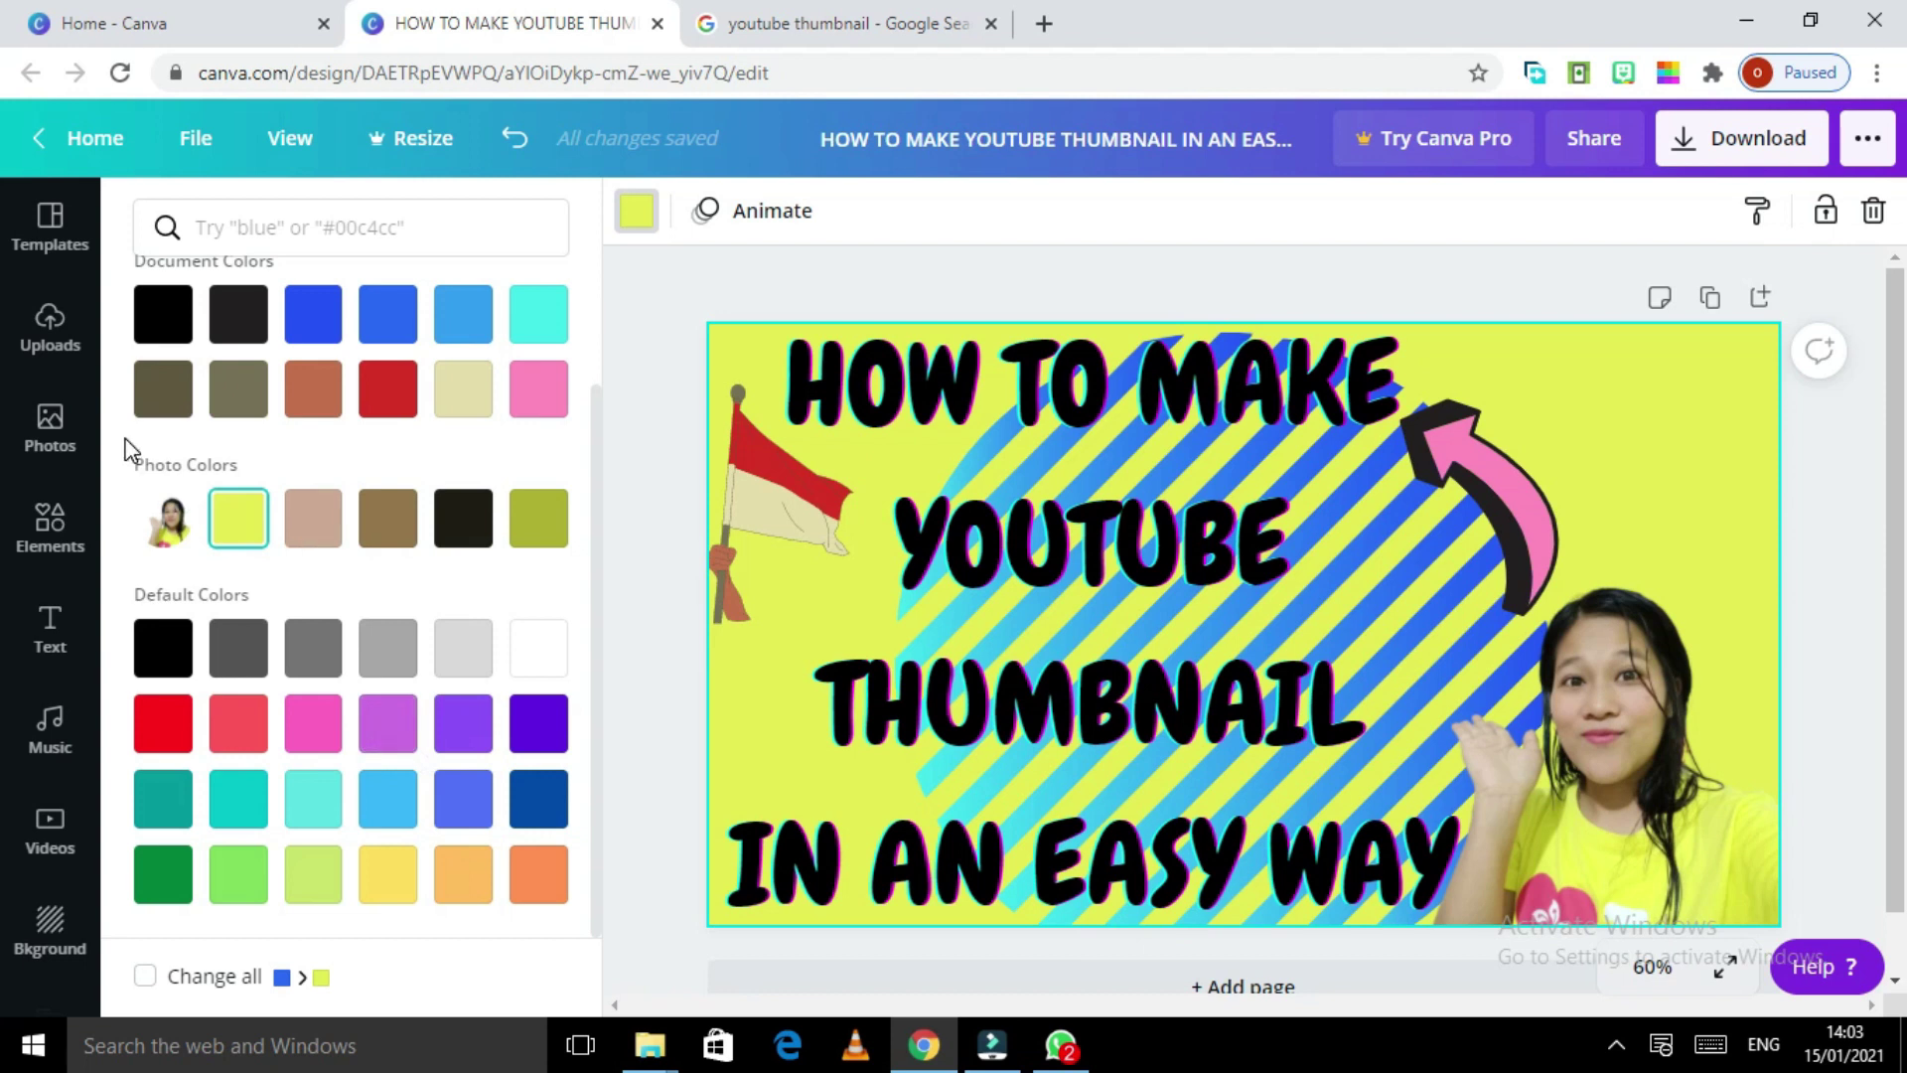
Step: Add the Philippine flag sticker and place it left of THUMBNAIL
{"action": "left_click", "coordinate": [54, 527]}
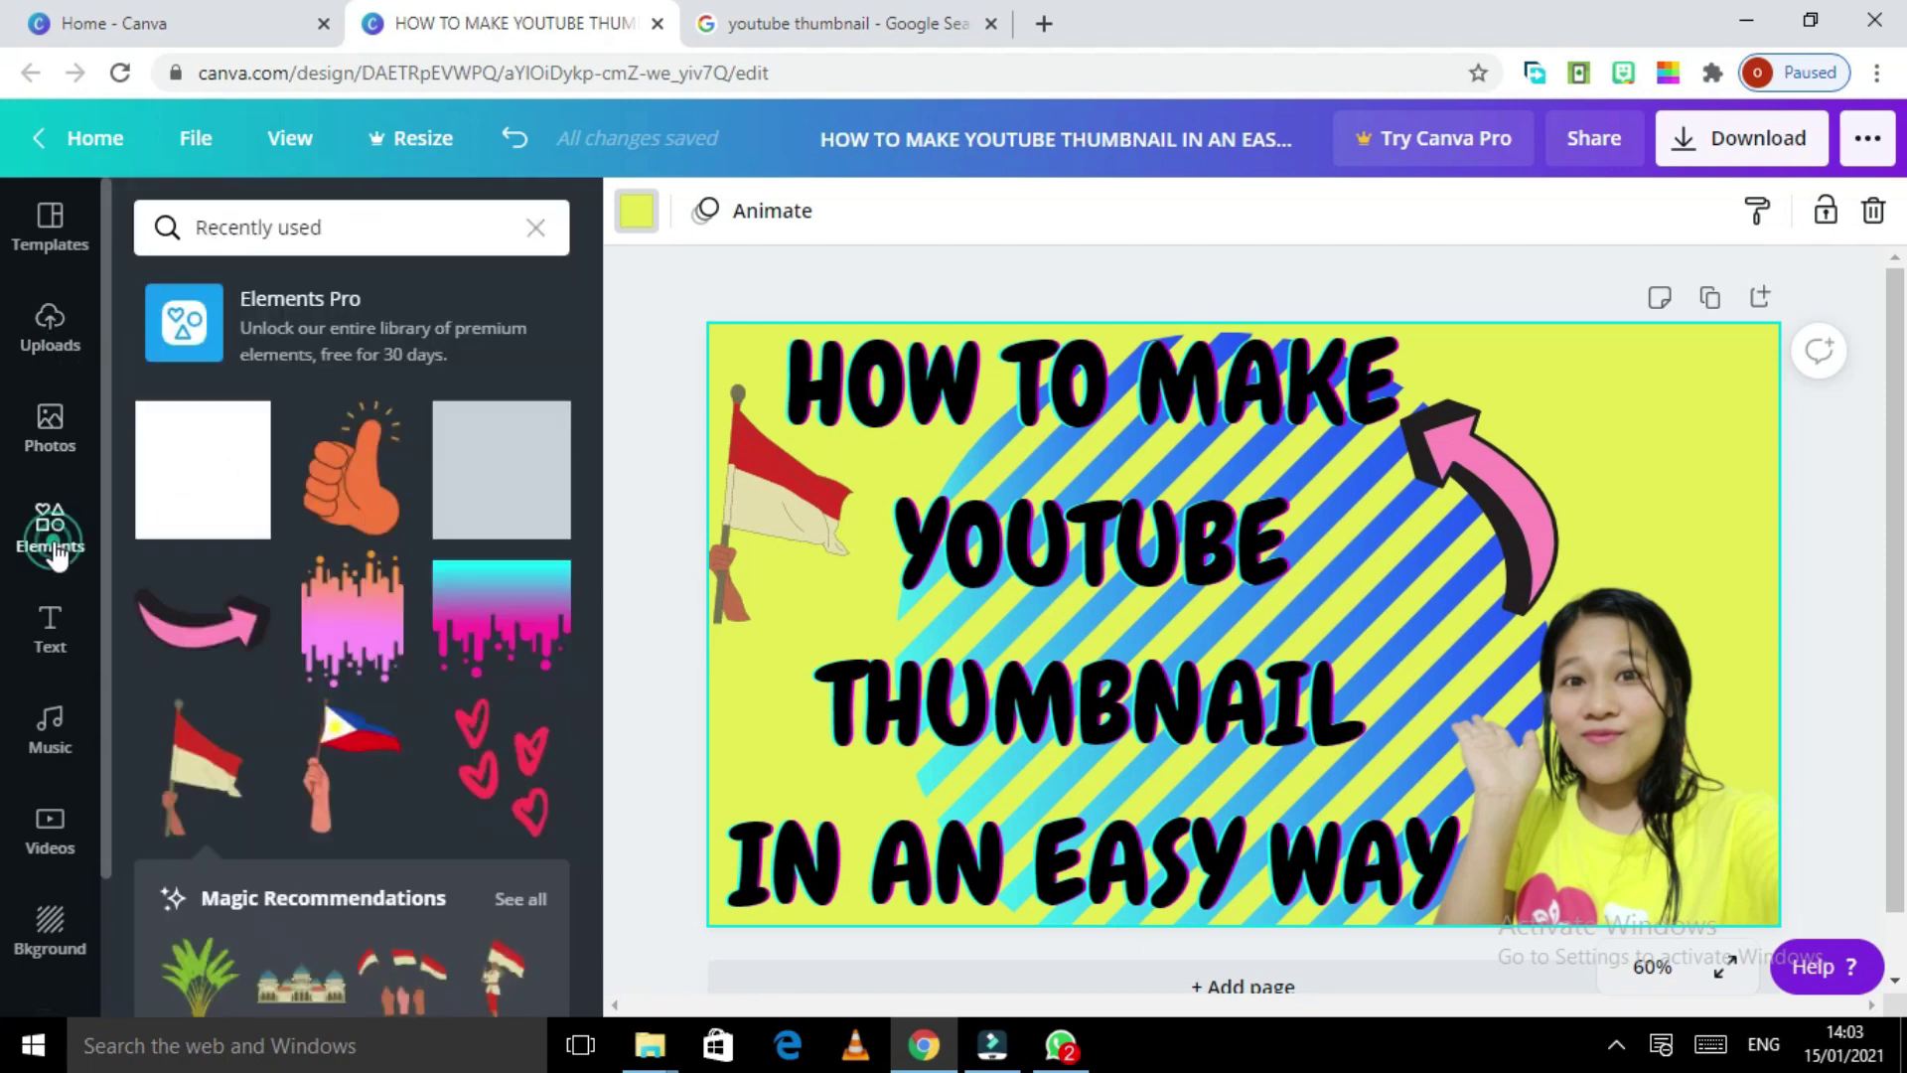
{"action": "left_click", "coordinate": [362, 787]}
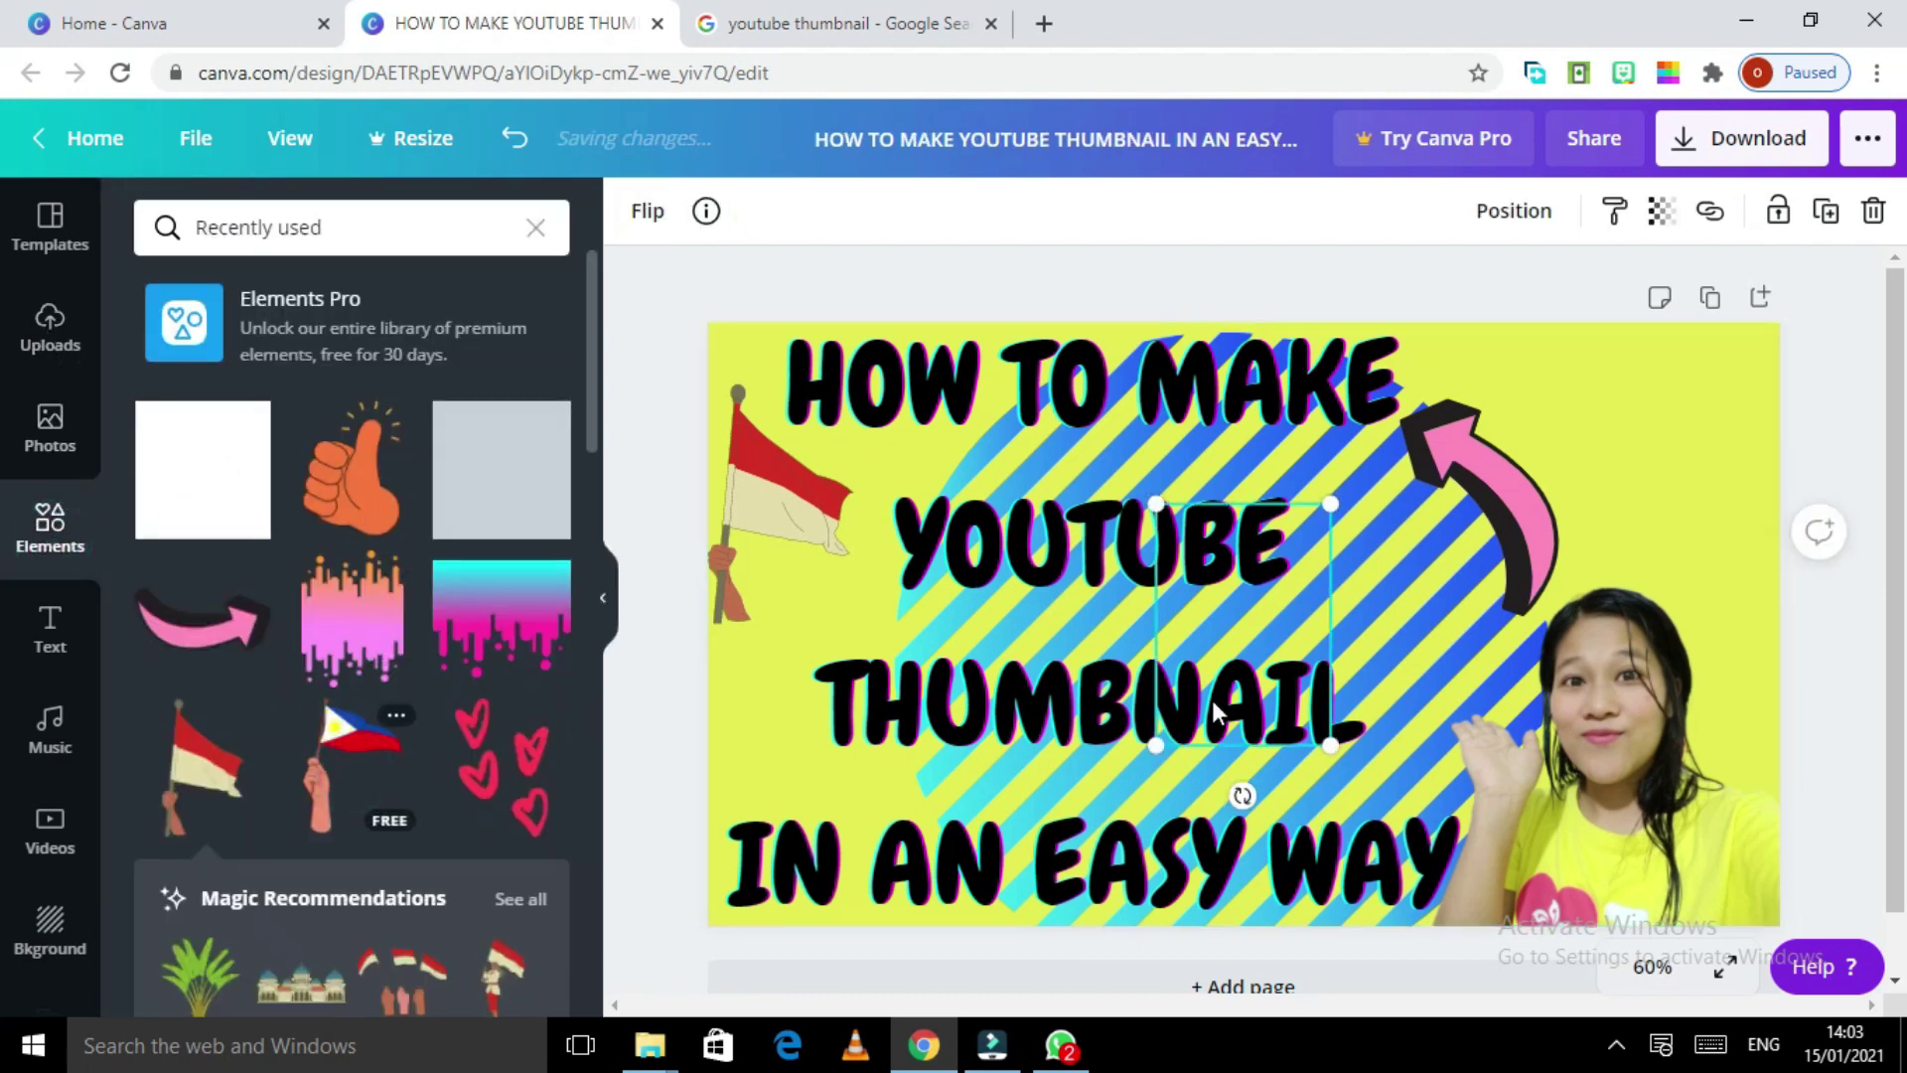
{"action": "left_click_drag", "start_coordinate": [1284, 618], "coordinate": [860, 674]}
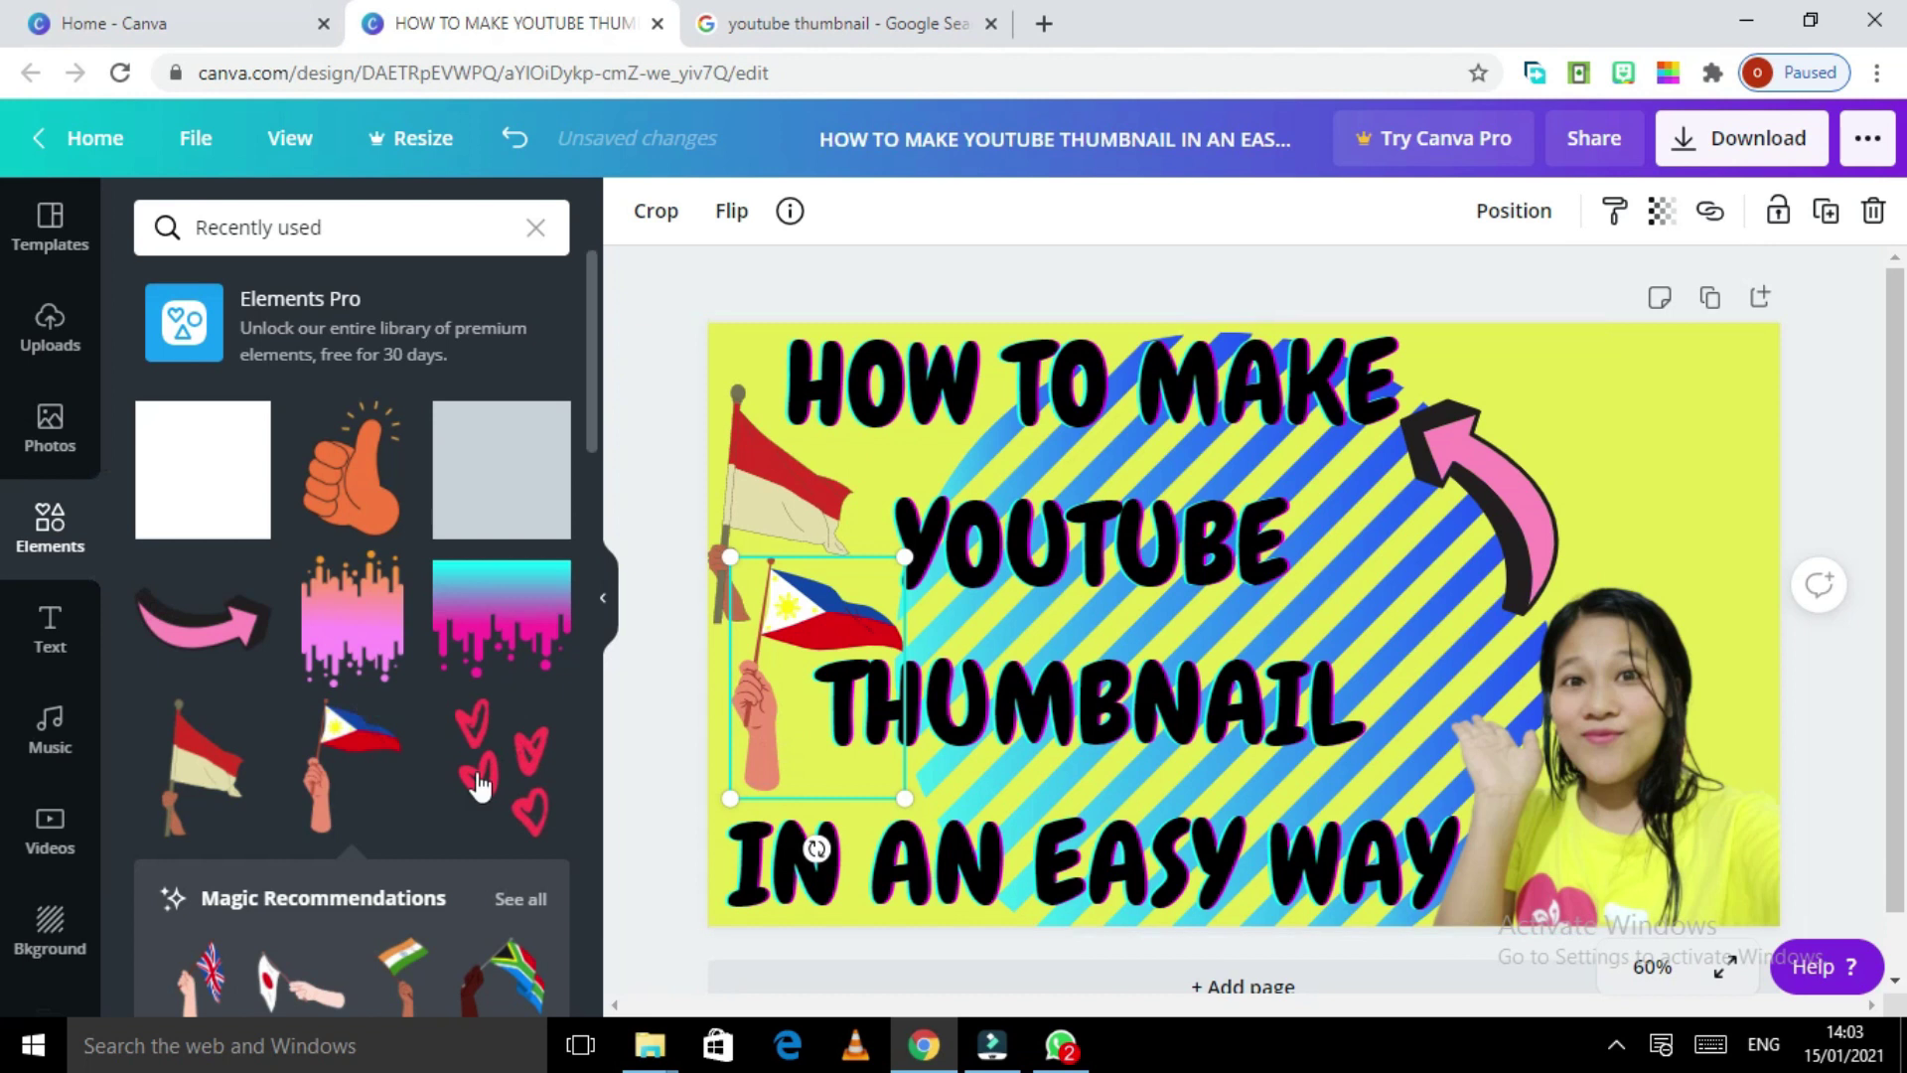
Step: Add the YouTube logo sticker and size it into the top-right corner
{"action": "scroll", "coordinate": [553, 709], "scroll_direction": "down", "scroll_amount": 1}
{"action": "scroll", "coordinate": [547, 709], "scroll_direction": "down", "scroll_amount": 5}
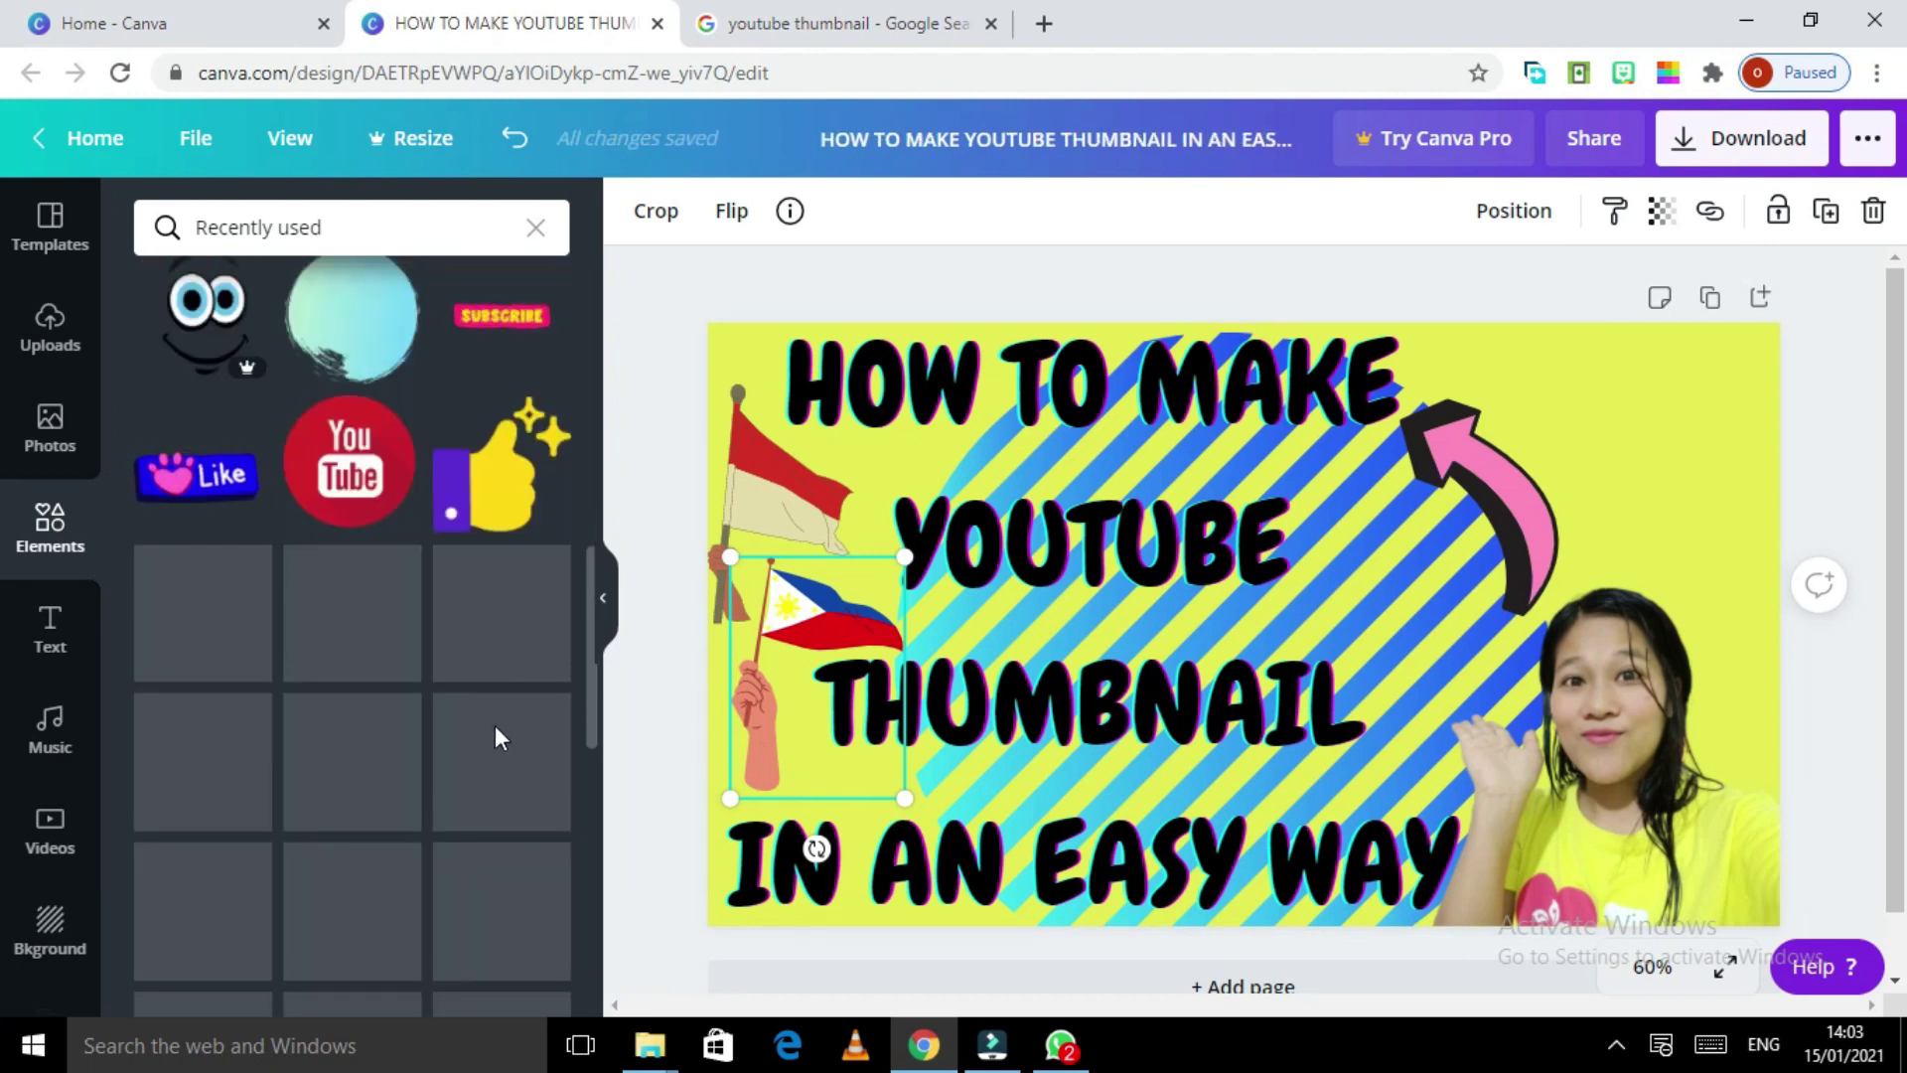
{"action": "left_click", "coordinate": [360, 479]}
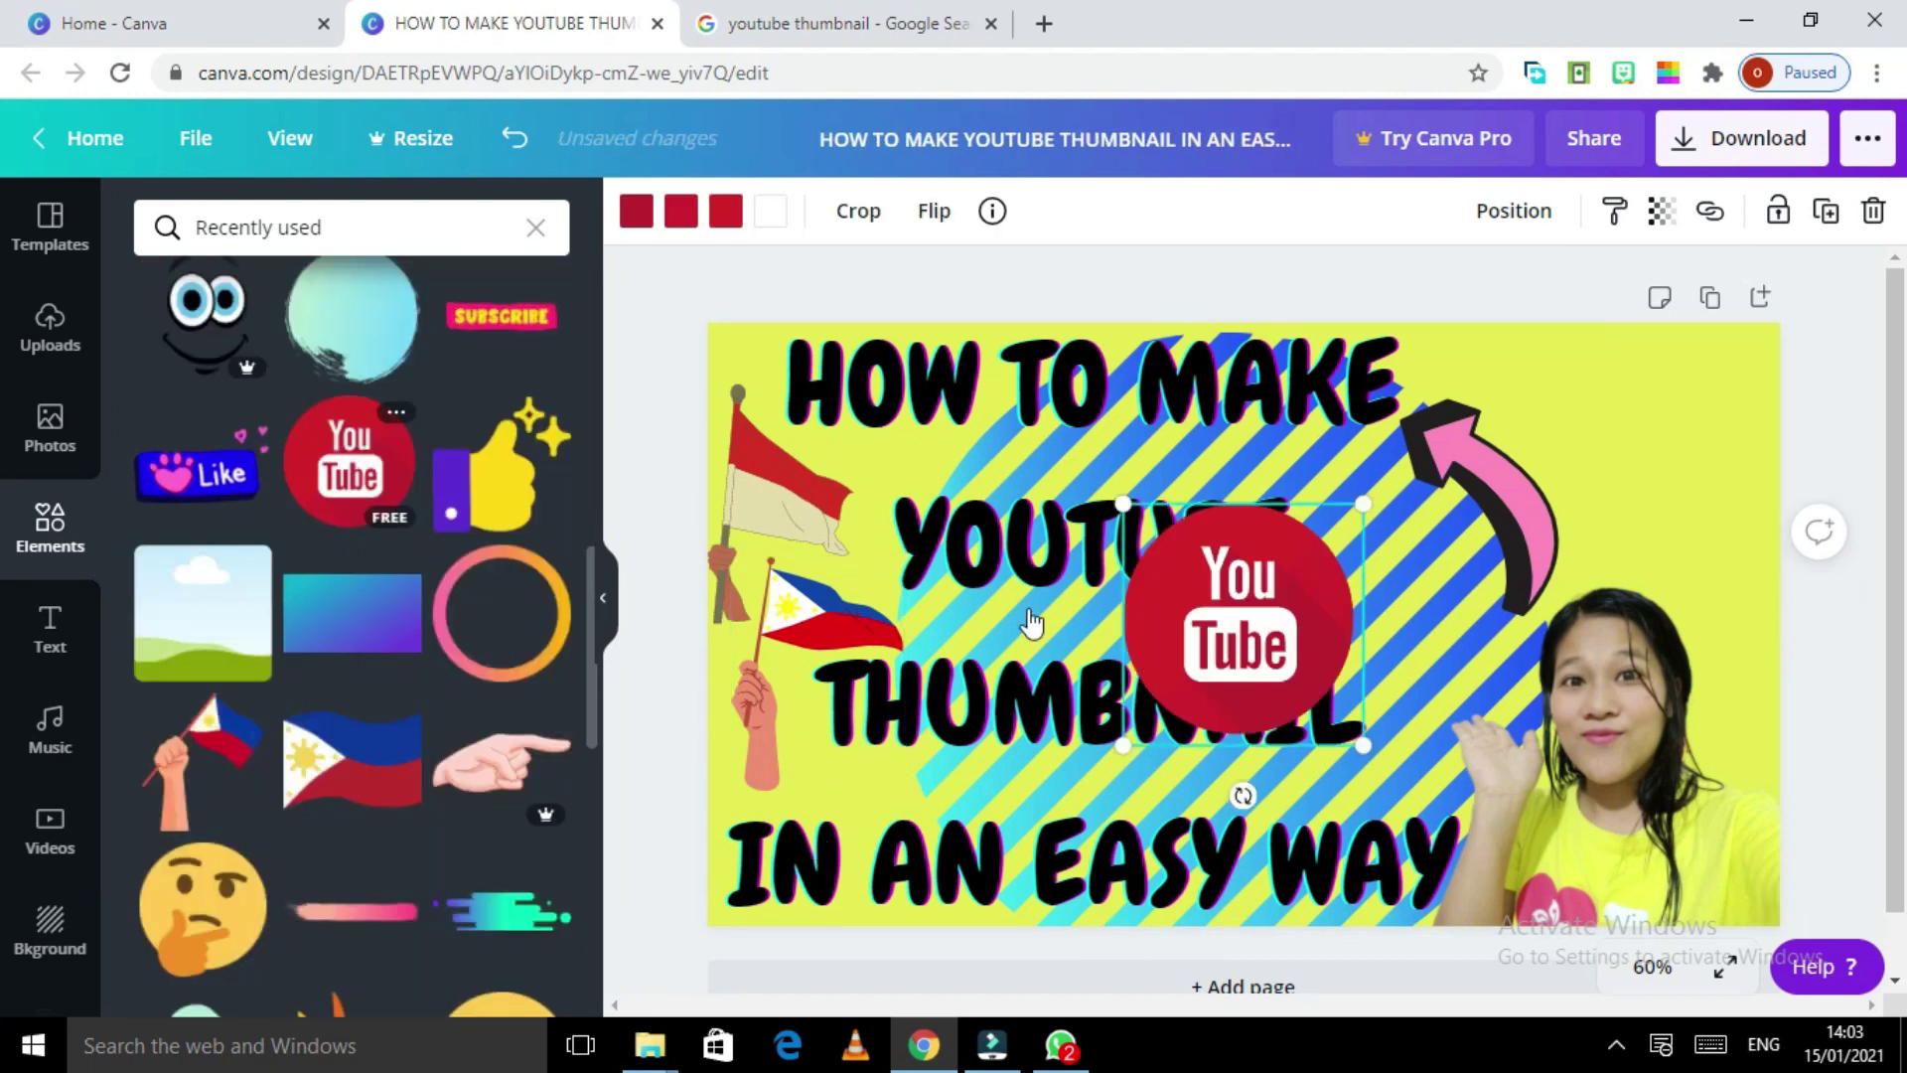
{"action": "left_click_drag", "start_coordinate": [1213, 647], "coordinate": [1627, 474]}
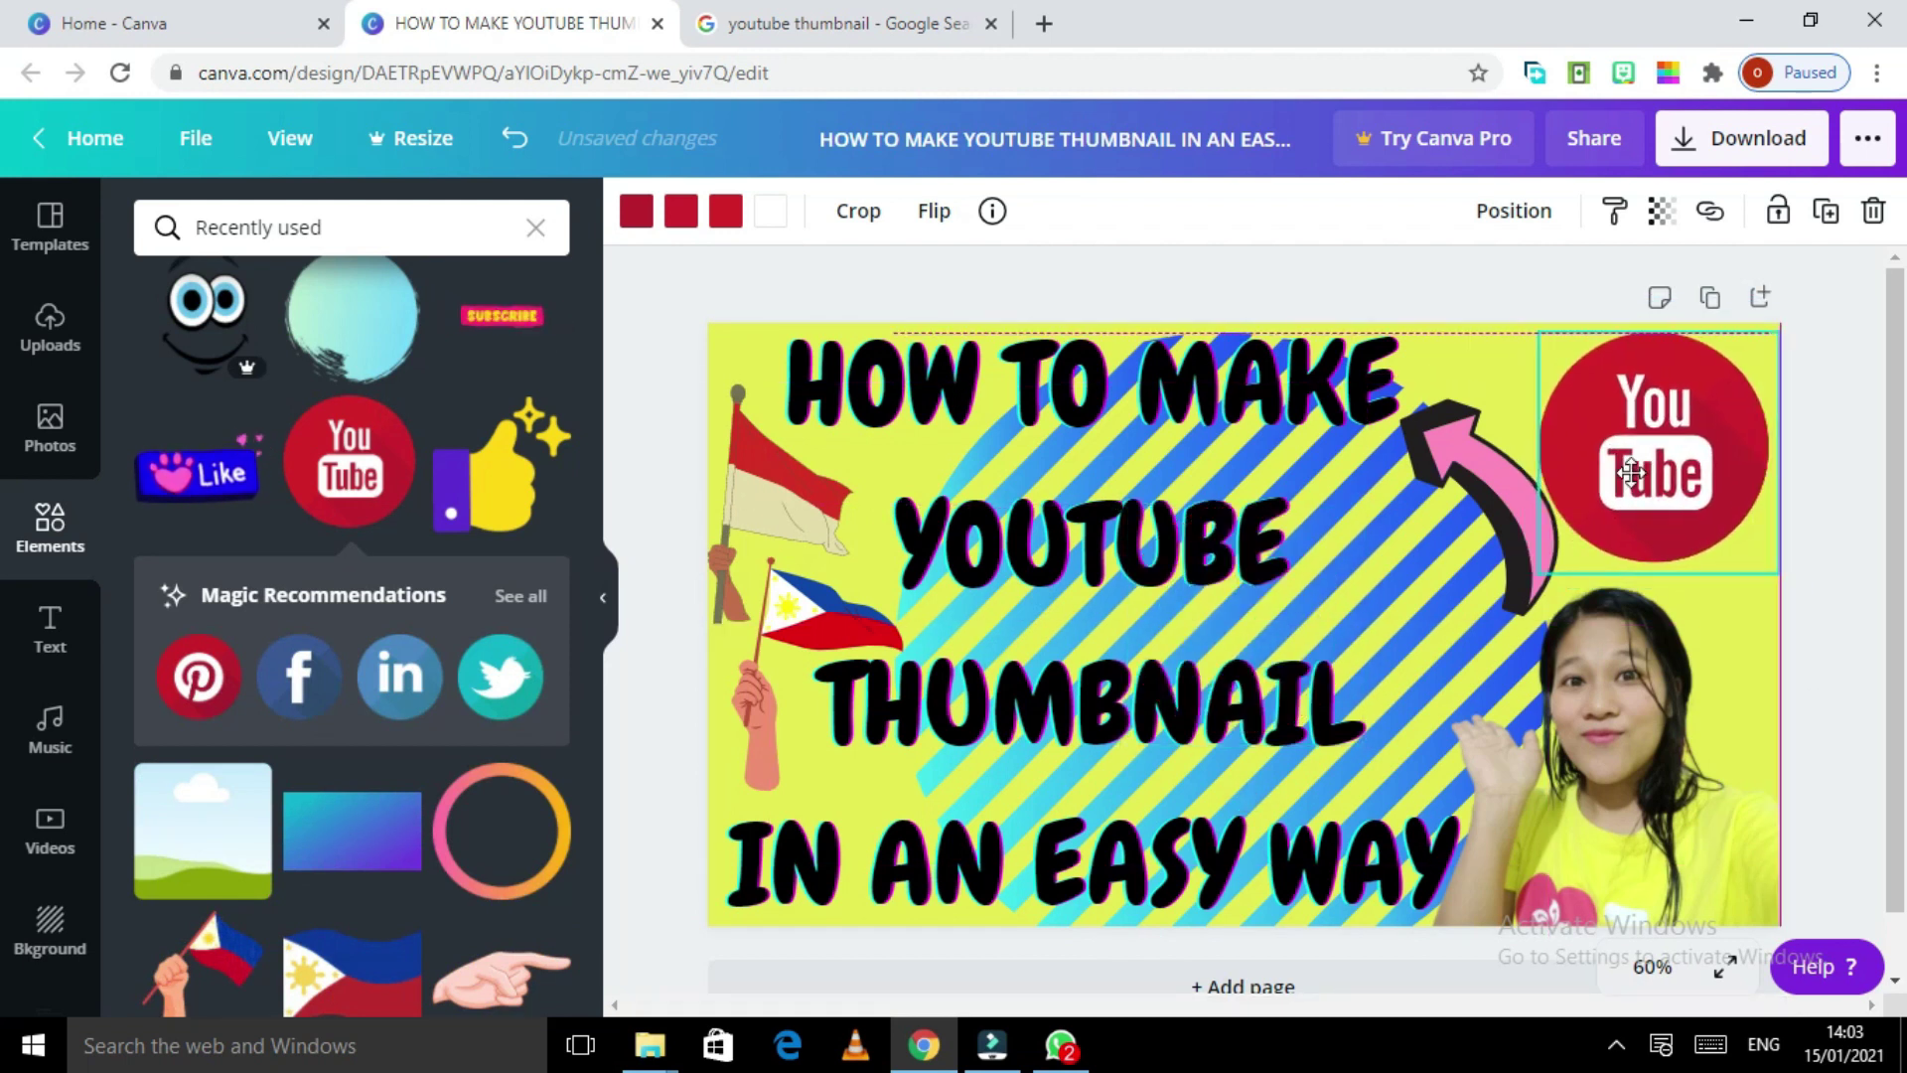
{"action": "left_click_drag", "start_coordinate": [1537, 333], "coordinate": [1597, 392]}
{"action": "left_click_drag", "start_coordinate": [1668, 494], "coordinate": [1668, 461]}
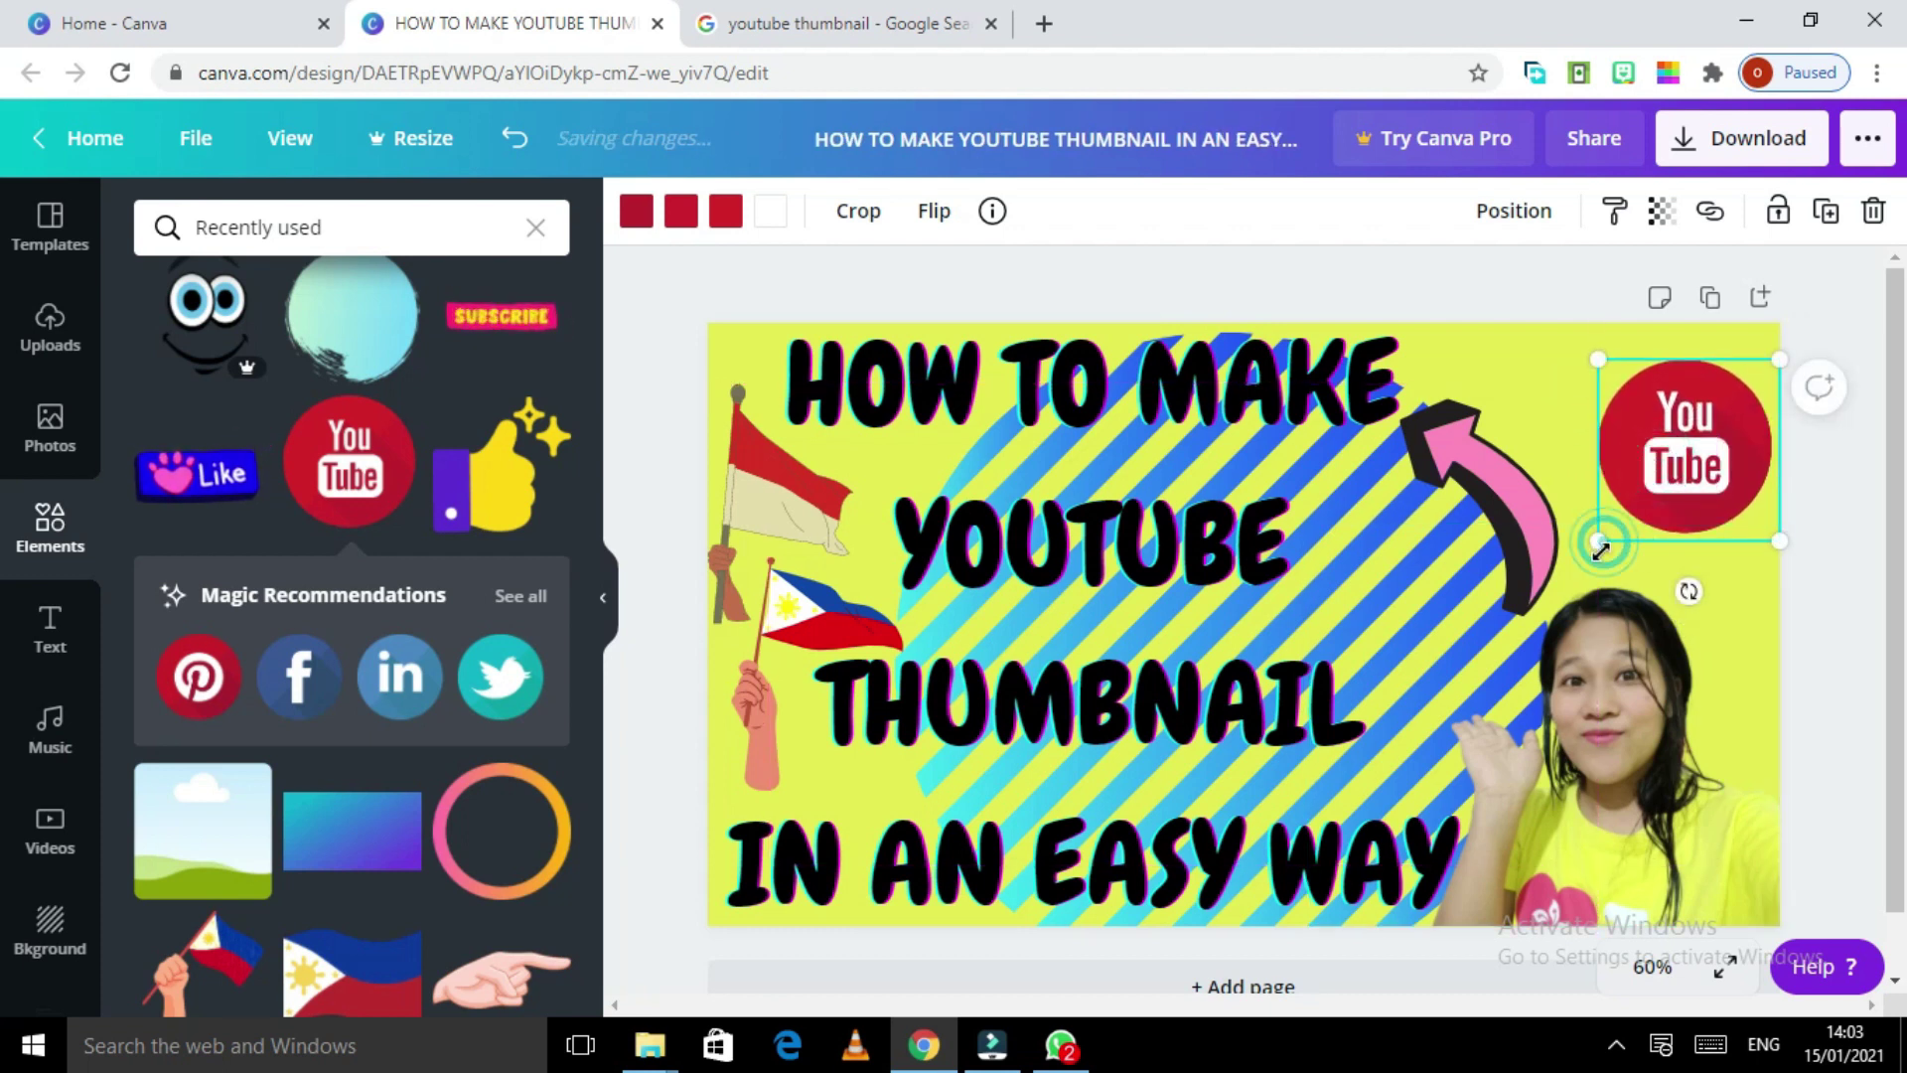
{"action": "left_click_drag", "start_coordinate": [1614, 541], "coordinate": [1587, 557]}
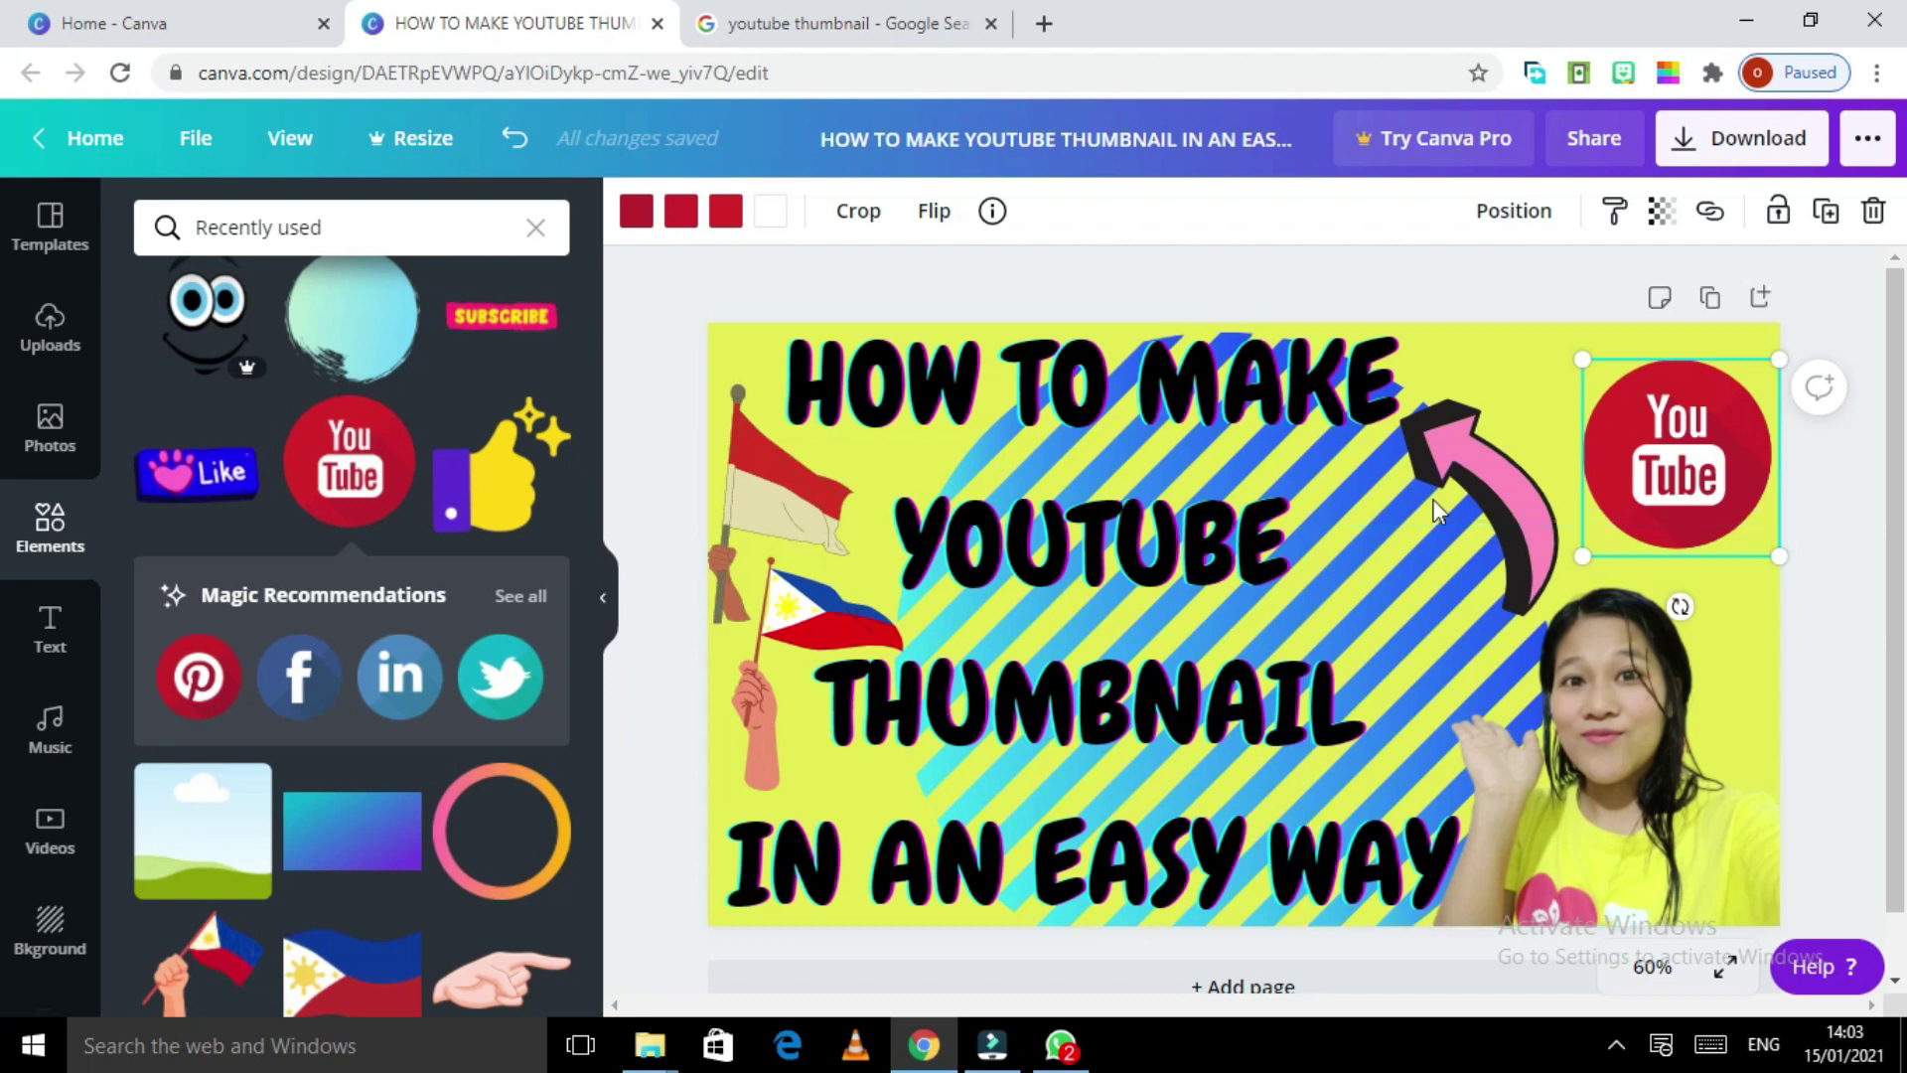
Step: Download the thumbnail as a PNG named 'HOW TO MAKE YOUTUBE THUMBNAIL IN AN EASY WAY'
{"action": "left_click", "coordinate": [1768, 151]}
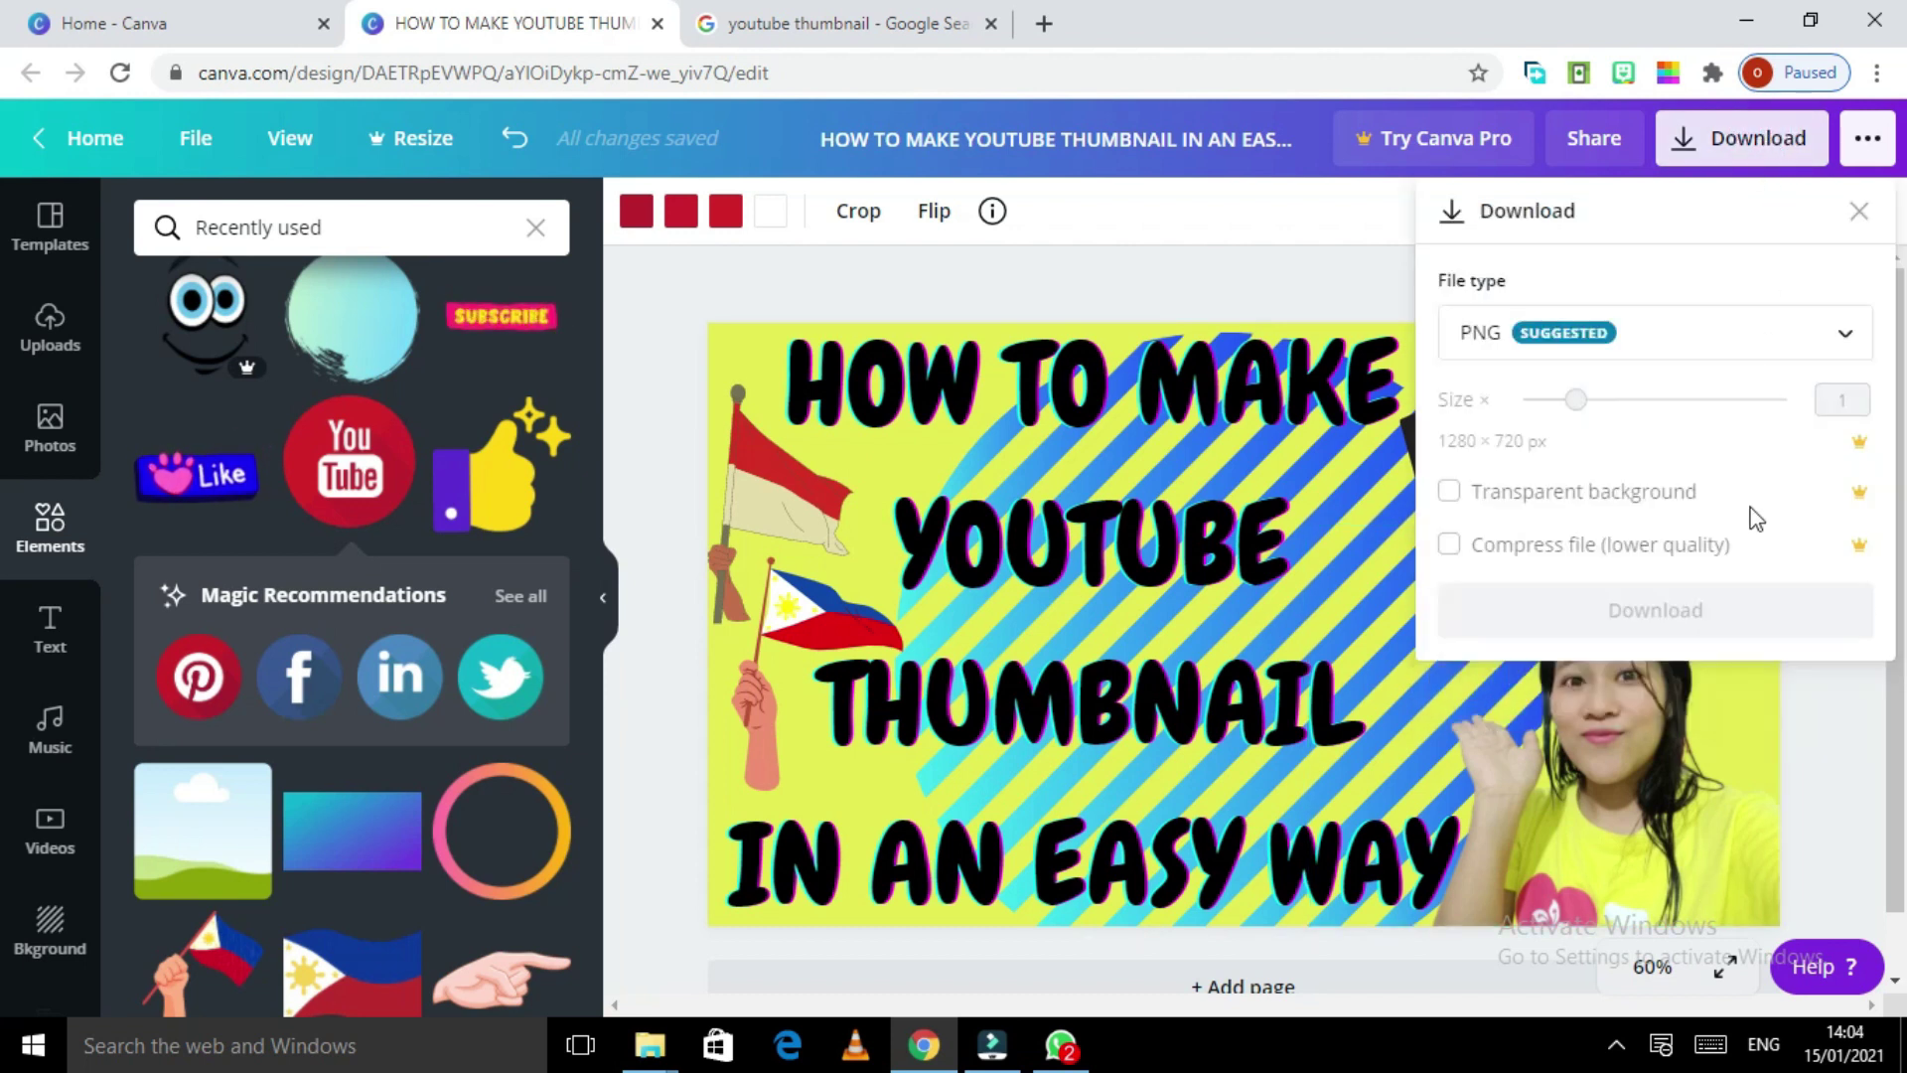
{"action": "left_click", "coordinate": [1648, 630]}
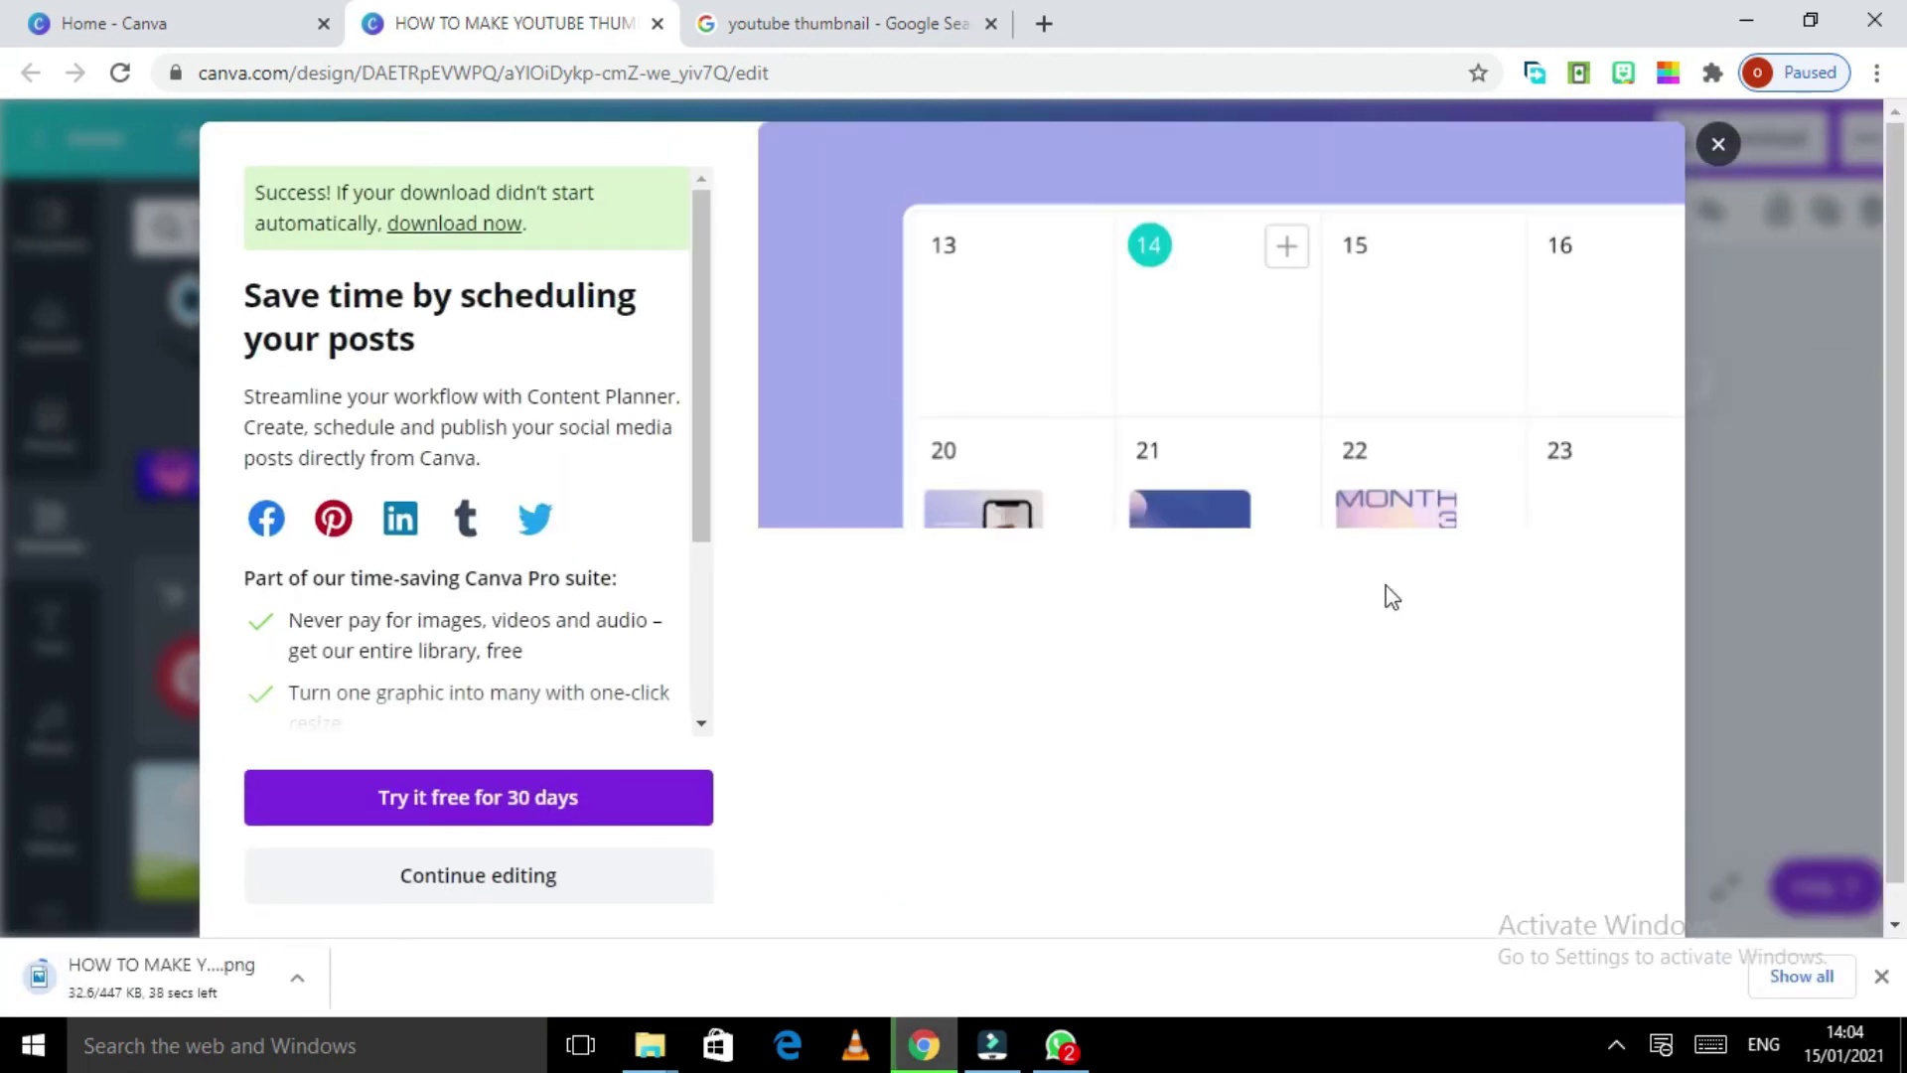
{"action": "left_click", "coordinate": [146, 993]}
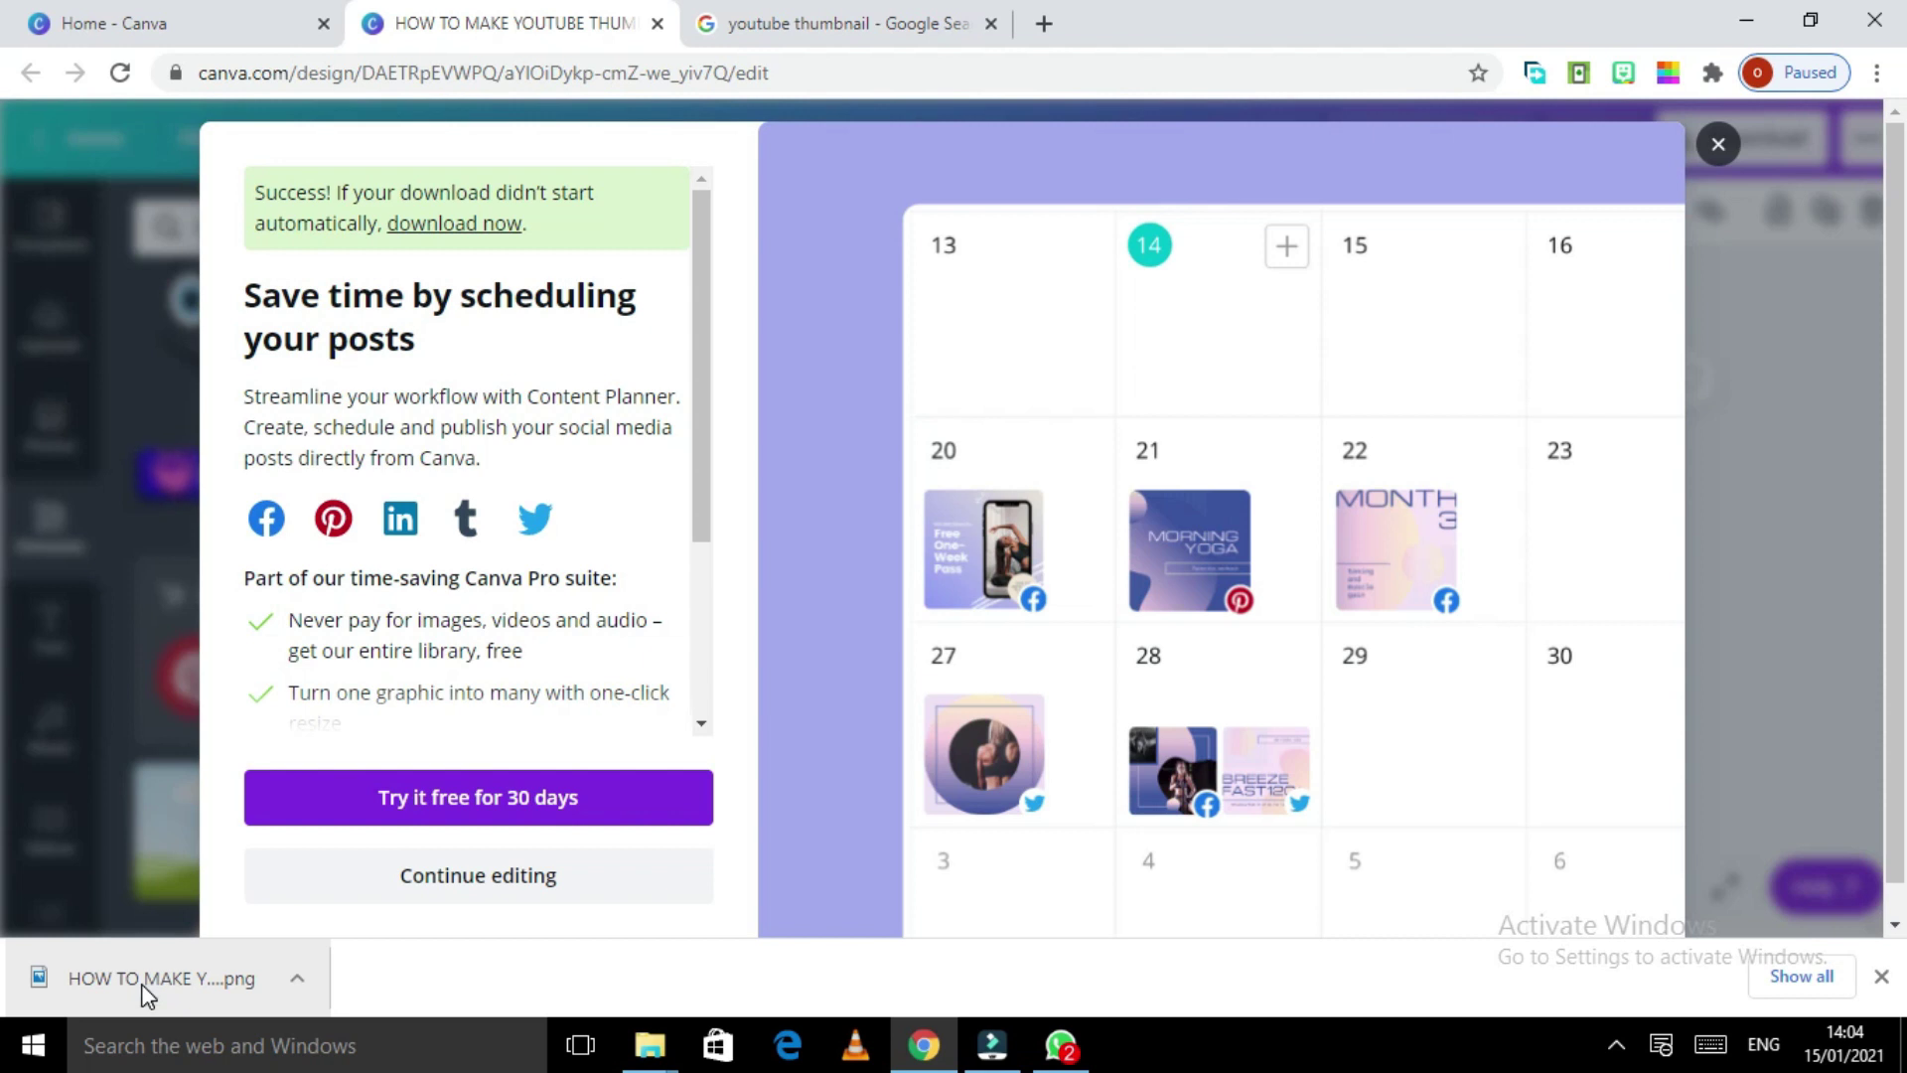
Step: Reveal the downloaded thumbnail PNG in File Explorer and copy it
{"action": "left_click", "coordinate": [296, 978]}
{"action": "left_click", "coordinate": [378, 883]}
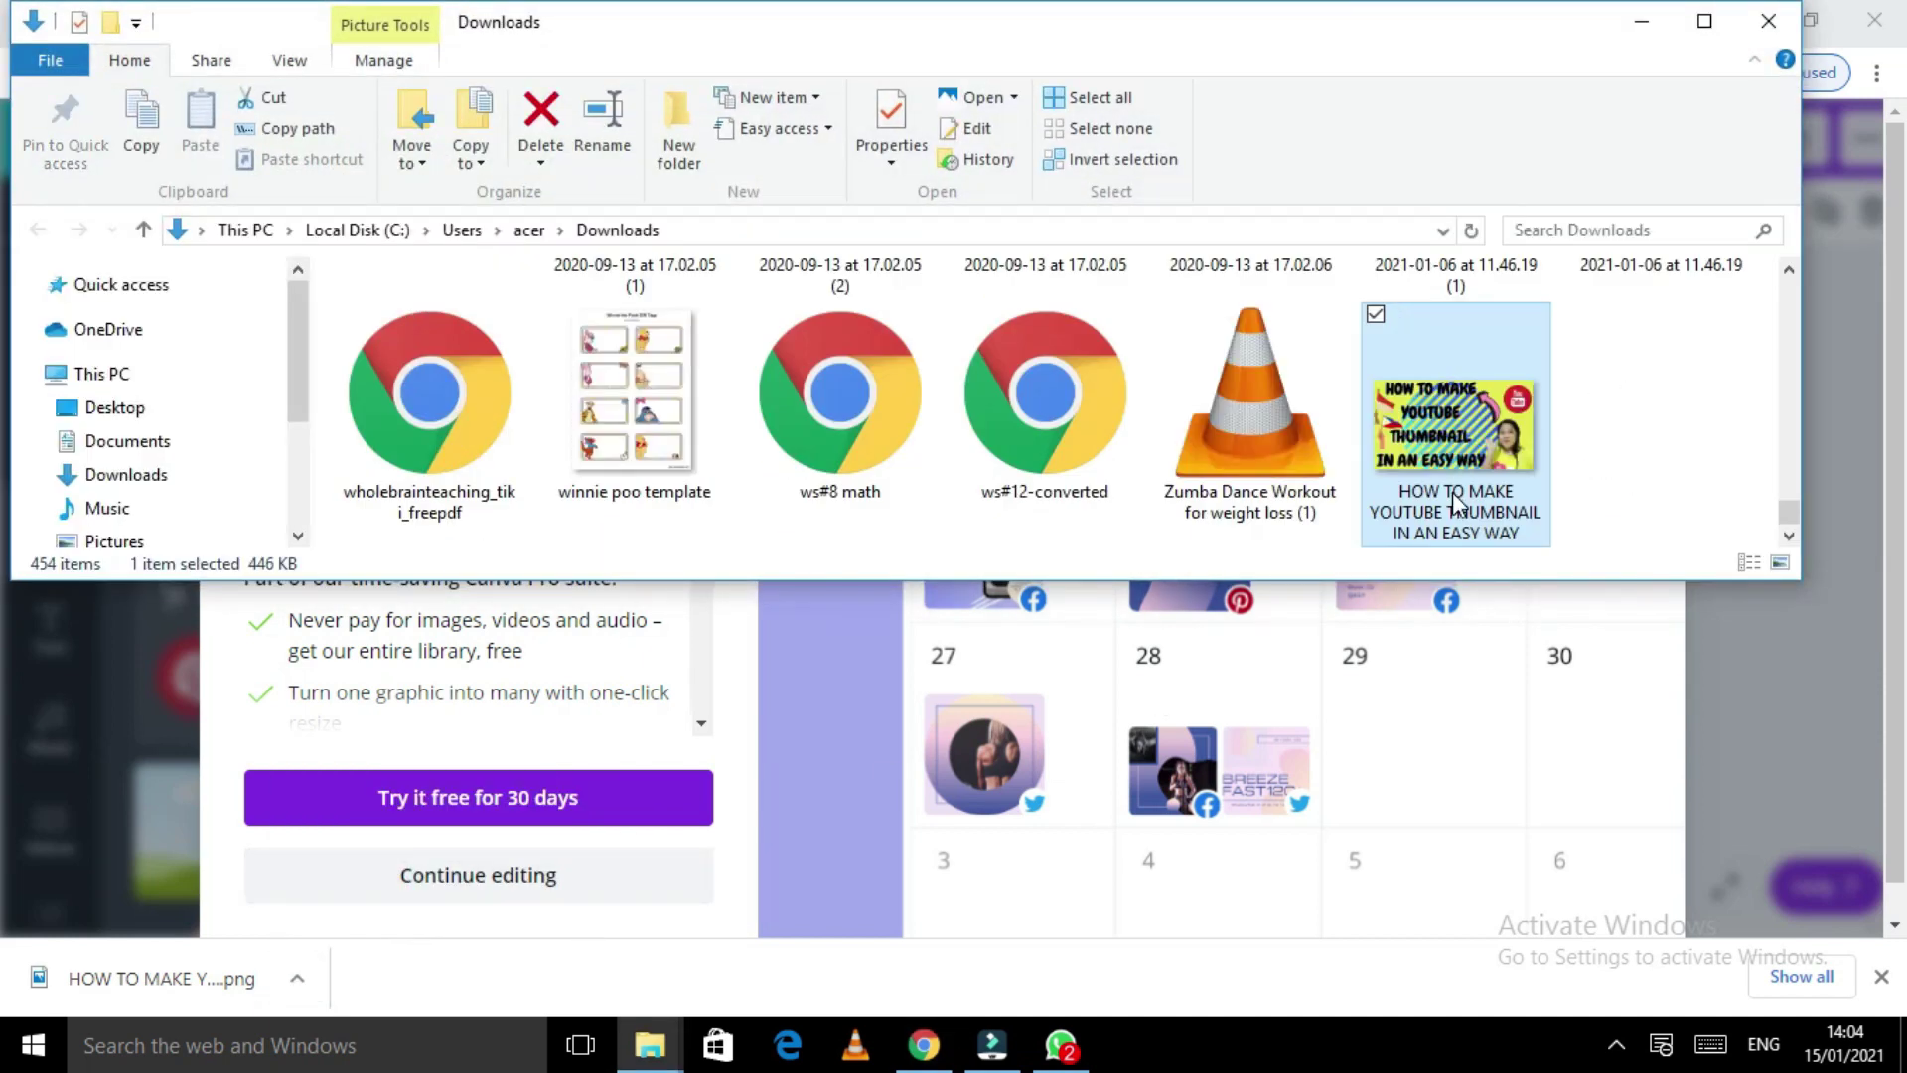
{"action": "right_click", "coordinate": [1460, 502]}
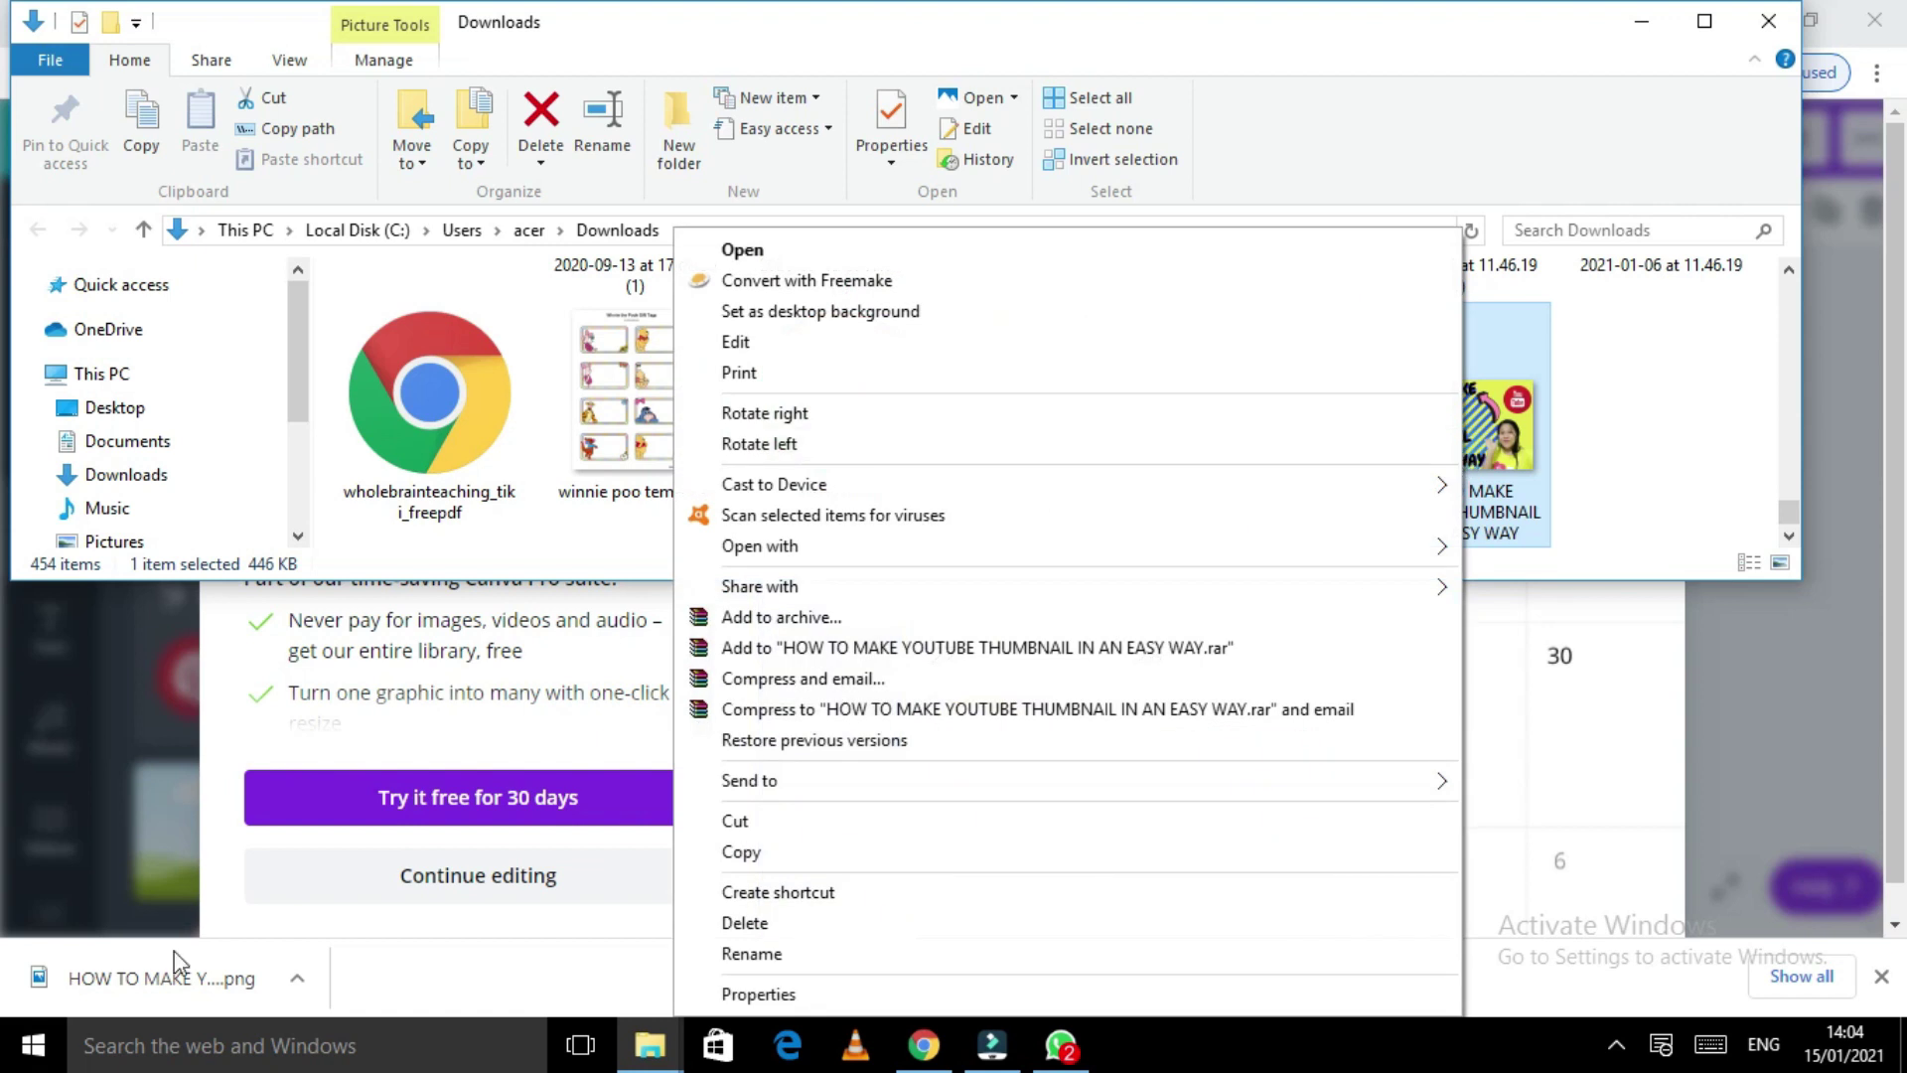
{"action": "left_click", "coordinate": [1370, 851]}
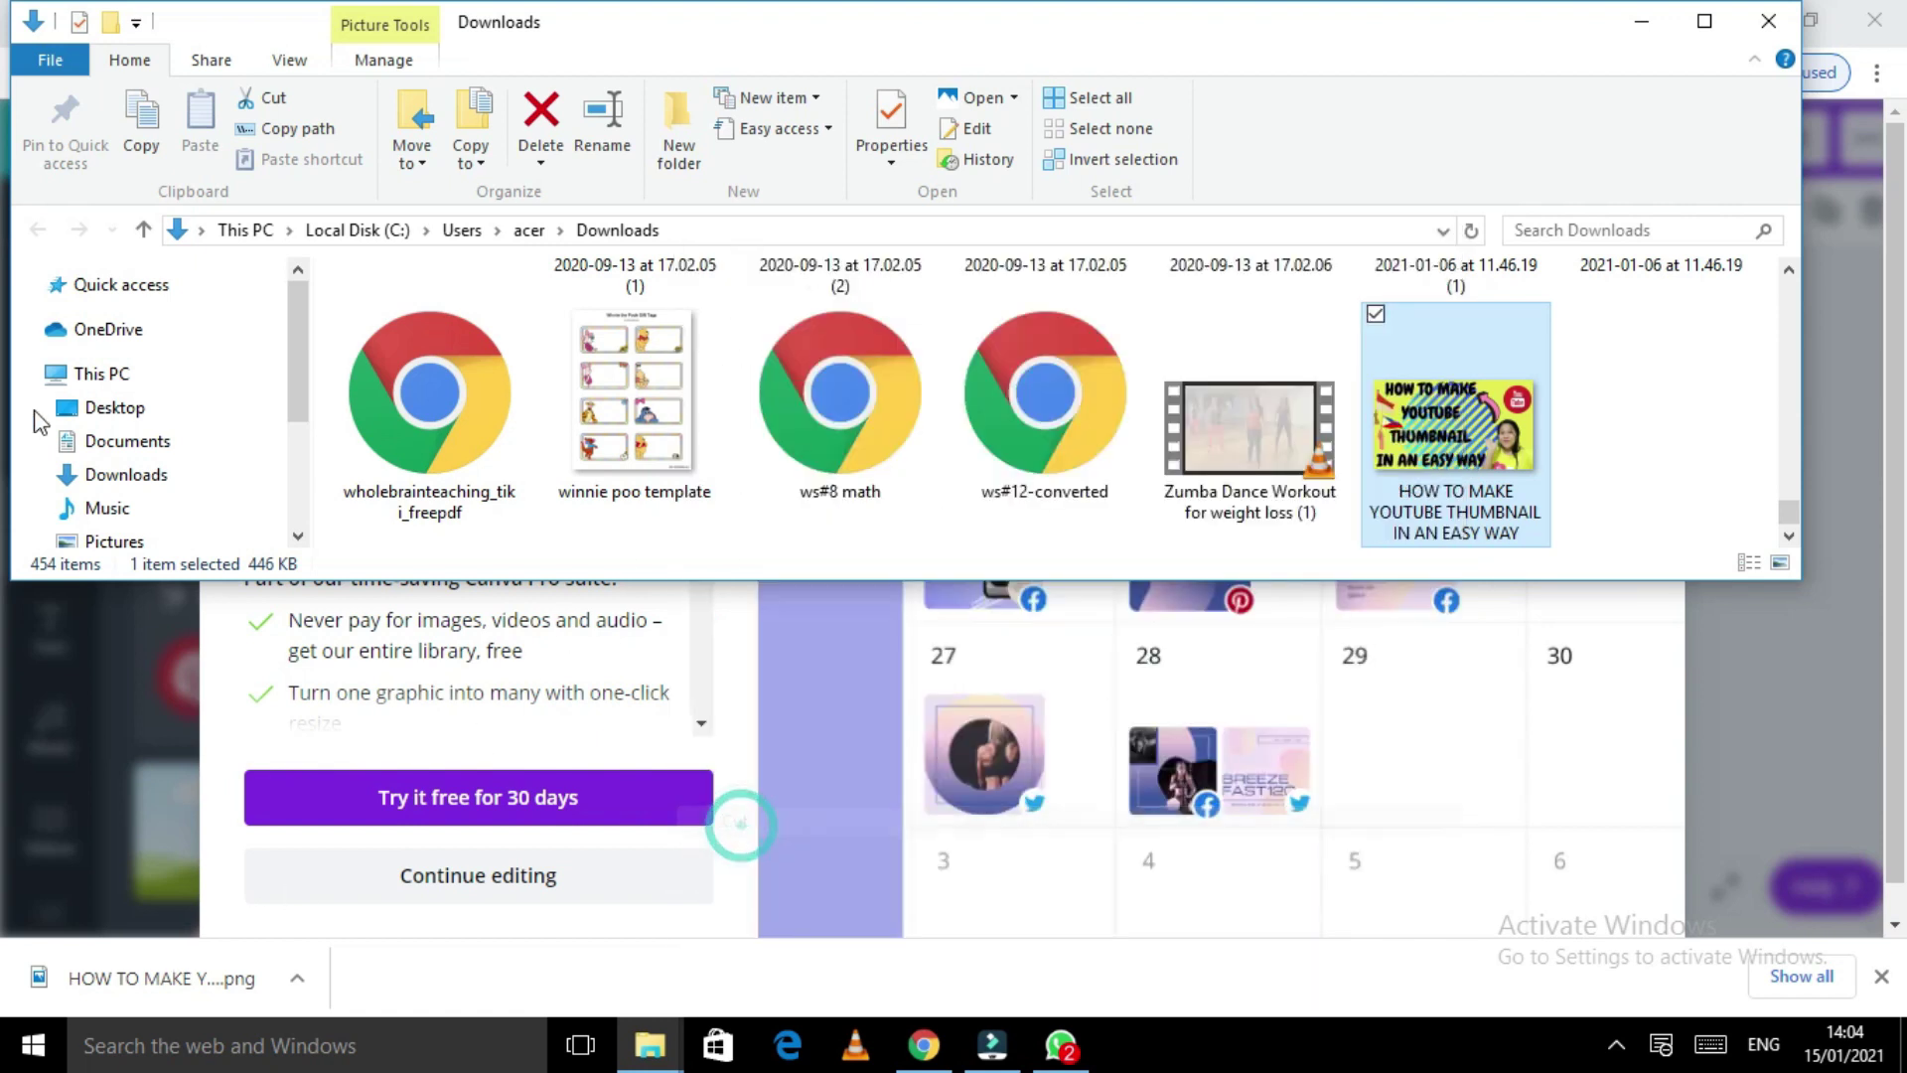
Step: Paste the thumbnail PNG into the Desktop's My vlog thumbnails folder
{"action": "left_click", "coordinate": [109, 408]}
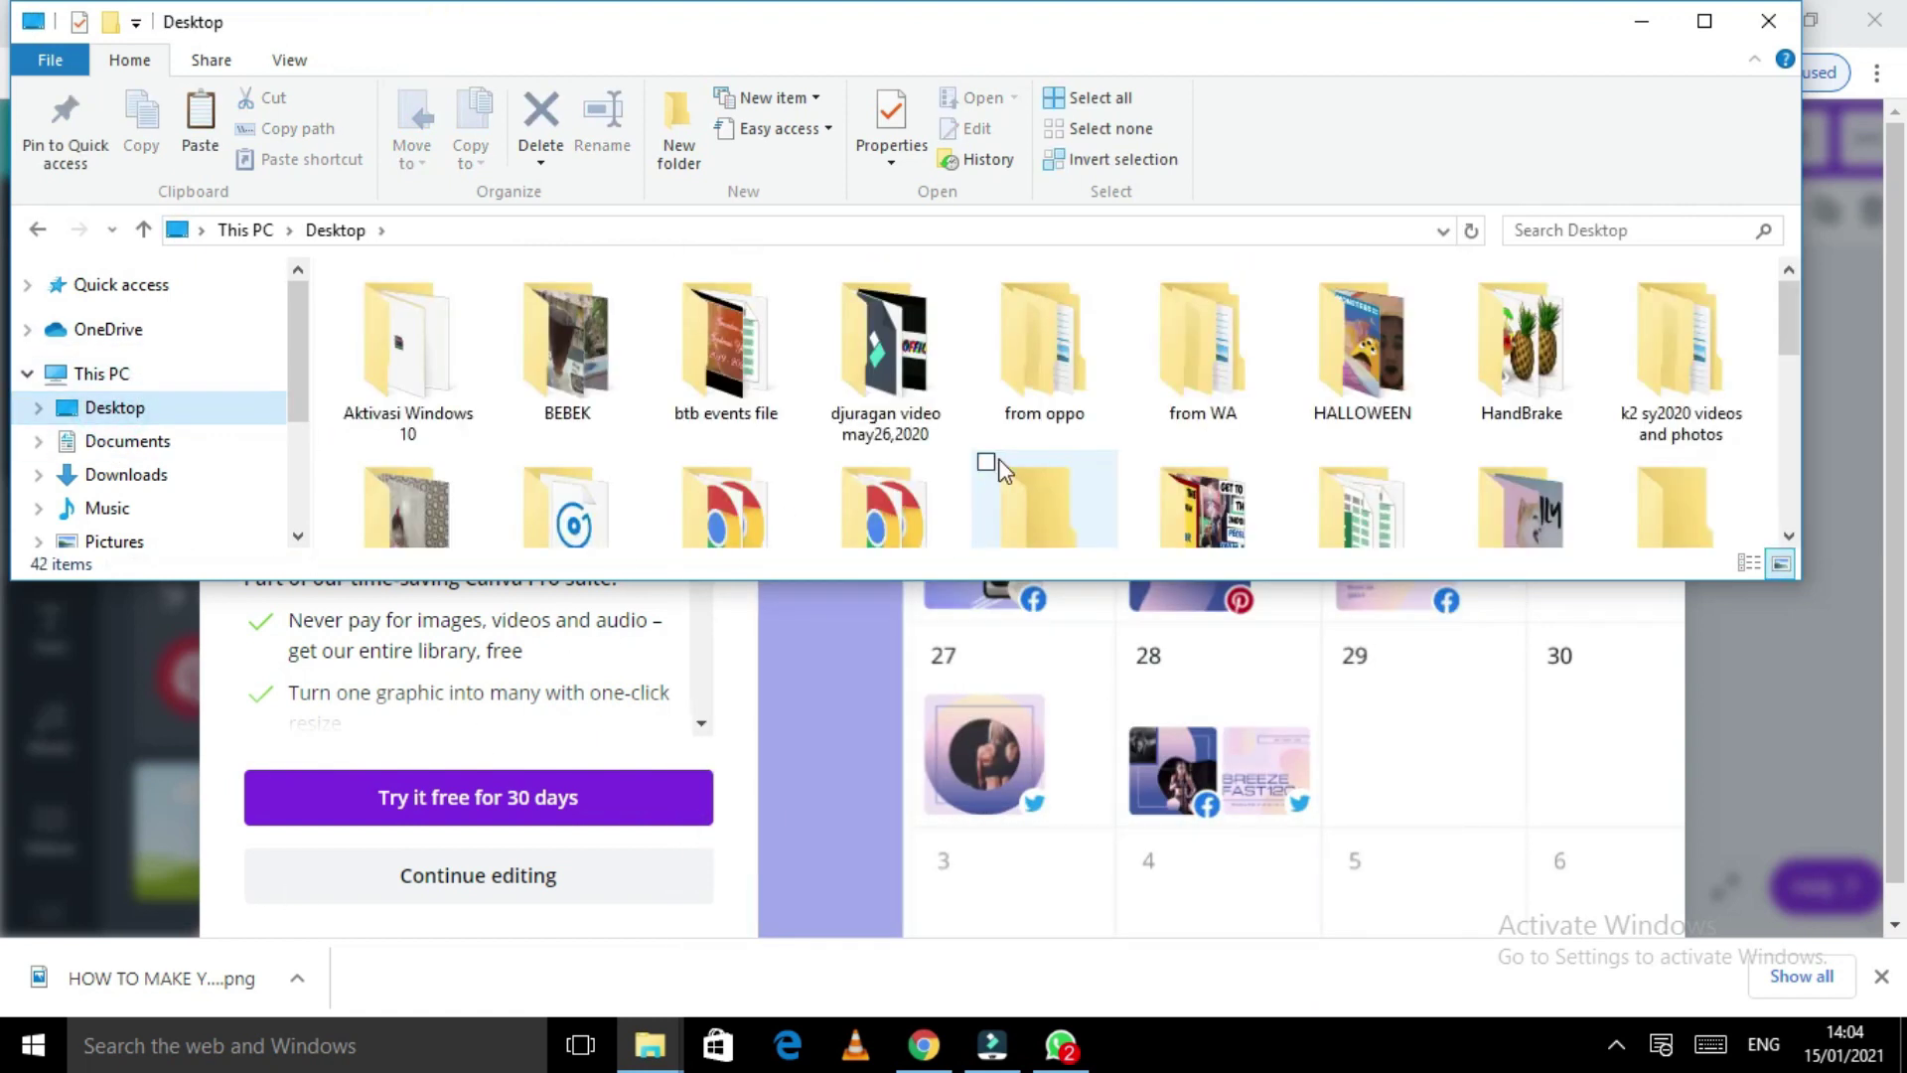
{"action": "scroll", "coordinate": [1277, 490], "scroll_direction": "down", "scroll_amount": 1}
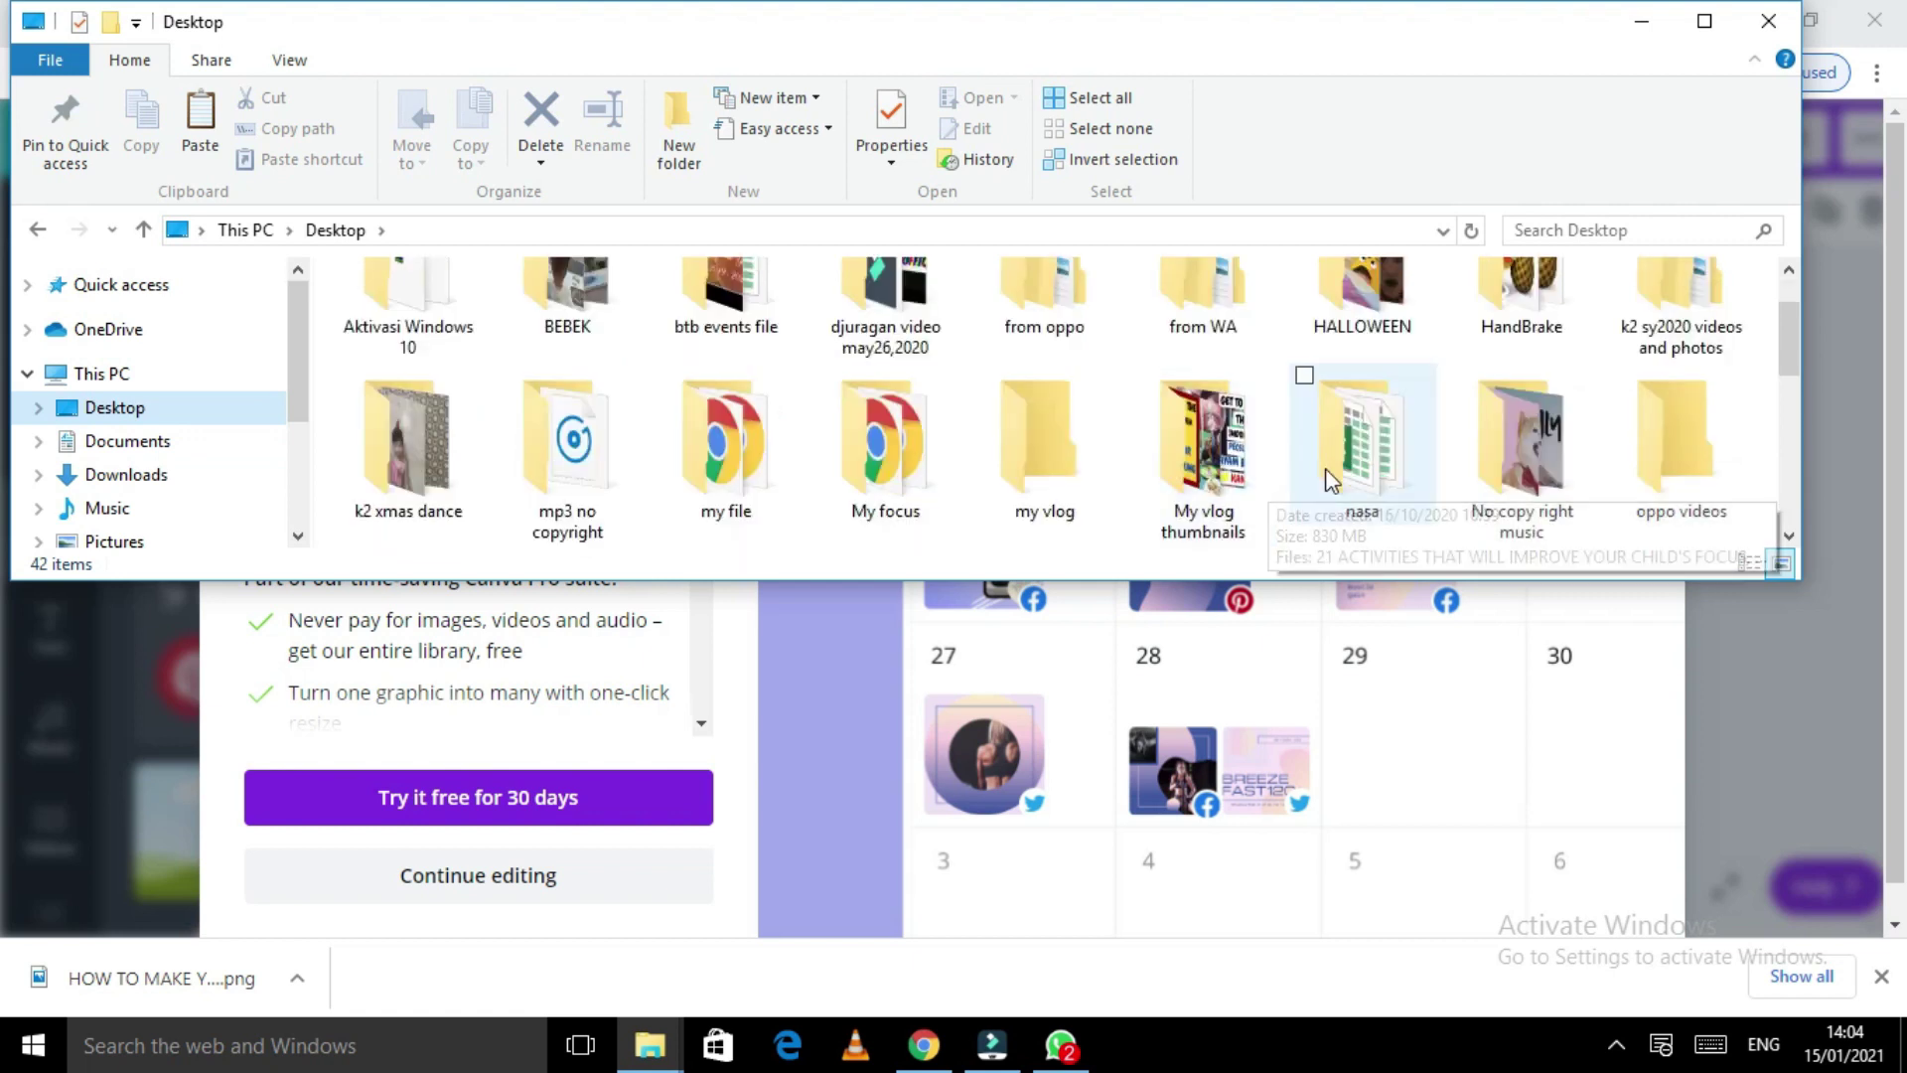
{"action": "left_click", "coordinate": [1235, 474]}
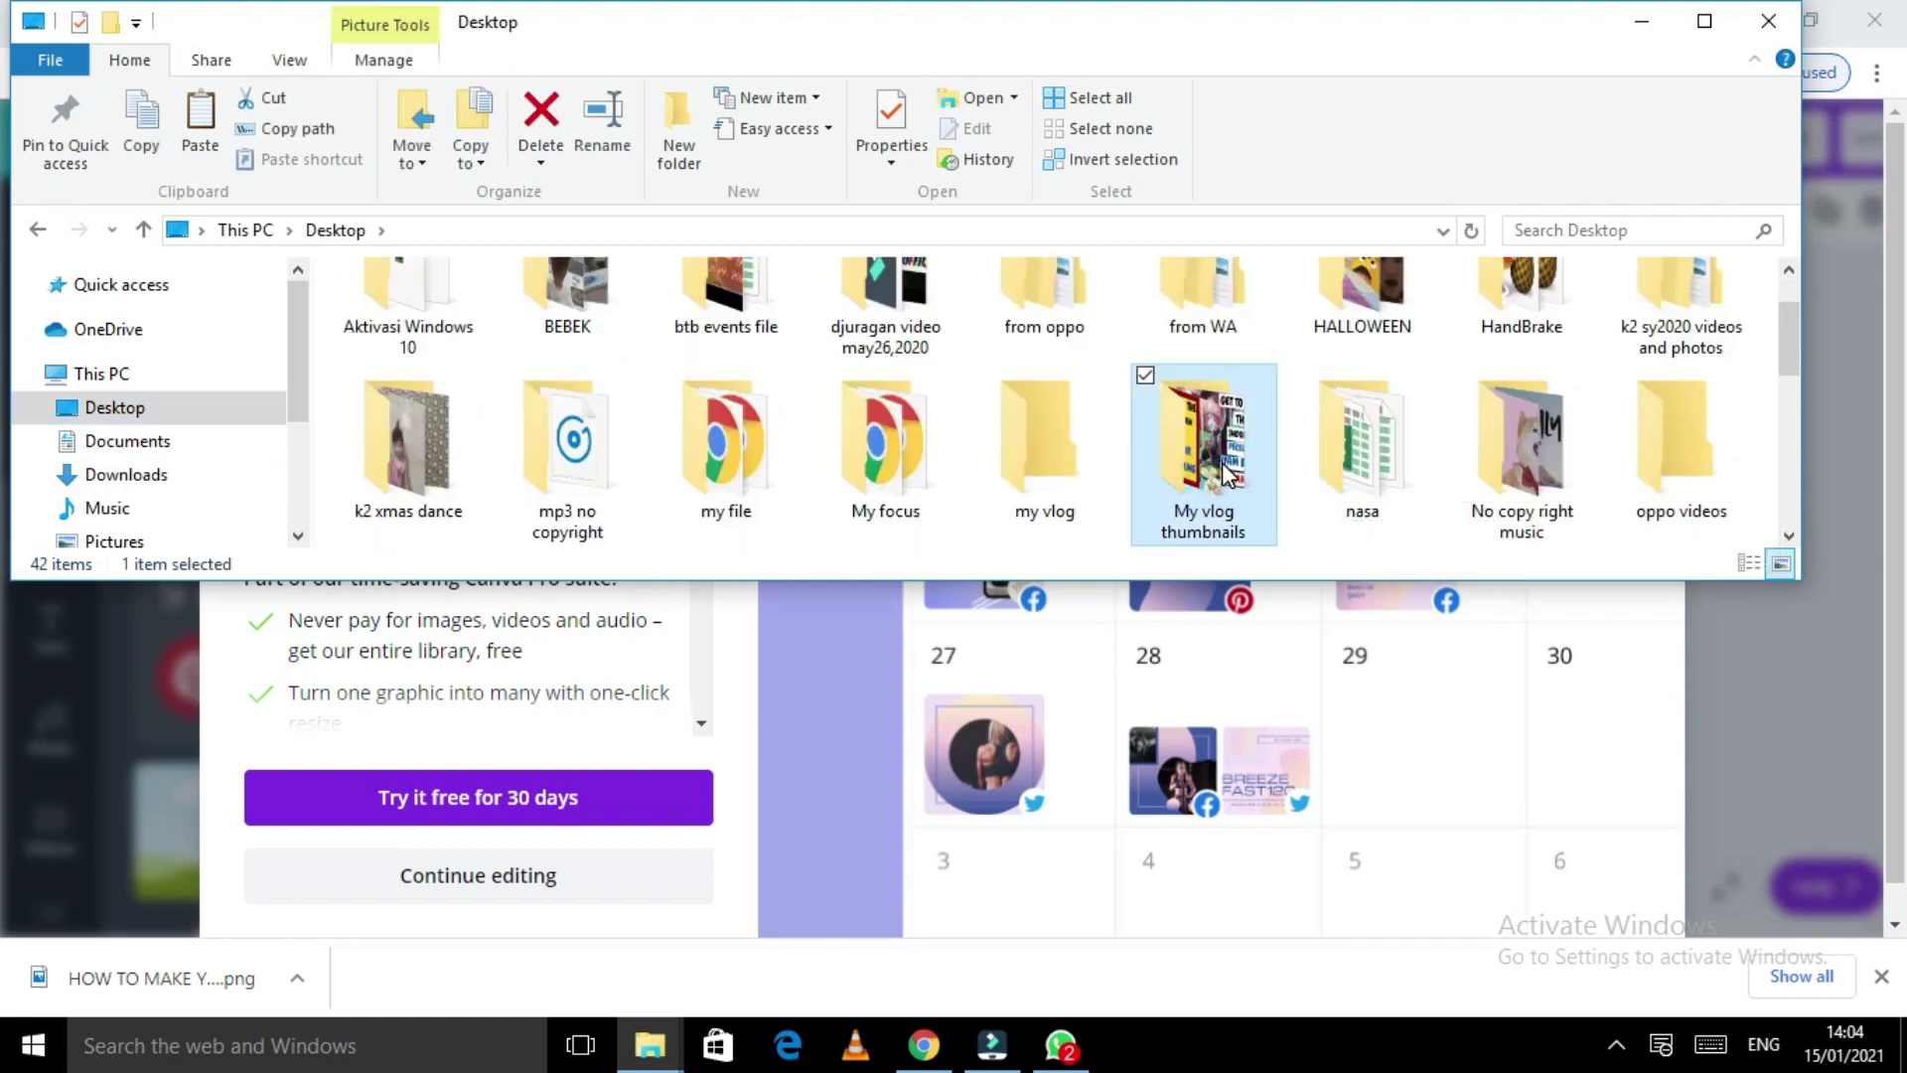
{"action": "double_click", "coordinate": [1212, 464]}
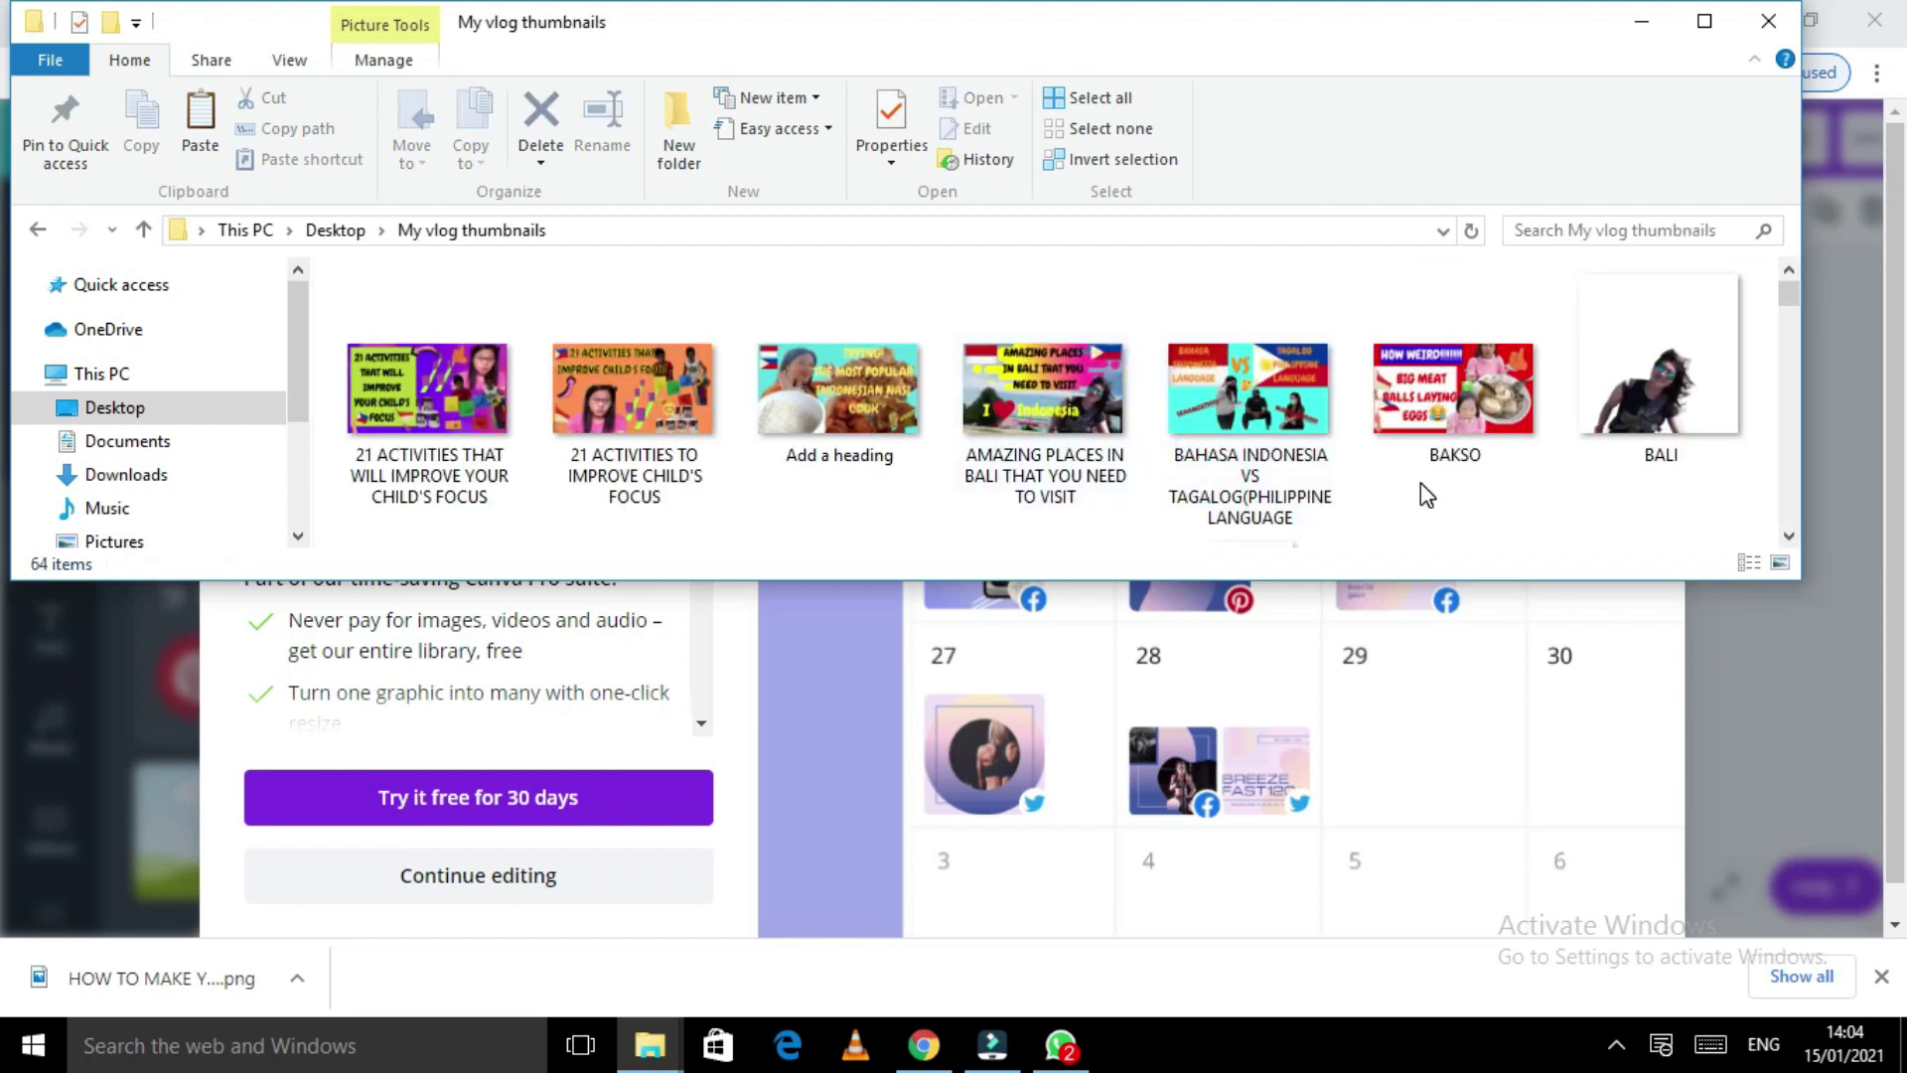
{"action": "right_click", "coordinate": [1426, 493]}
{"action": "left_click", "coordinate": [1180, 673]}
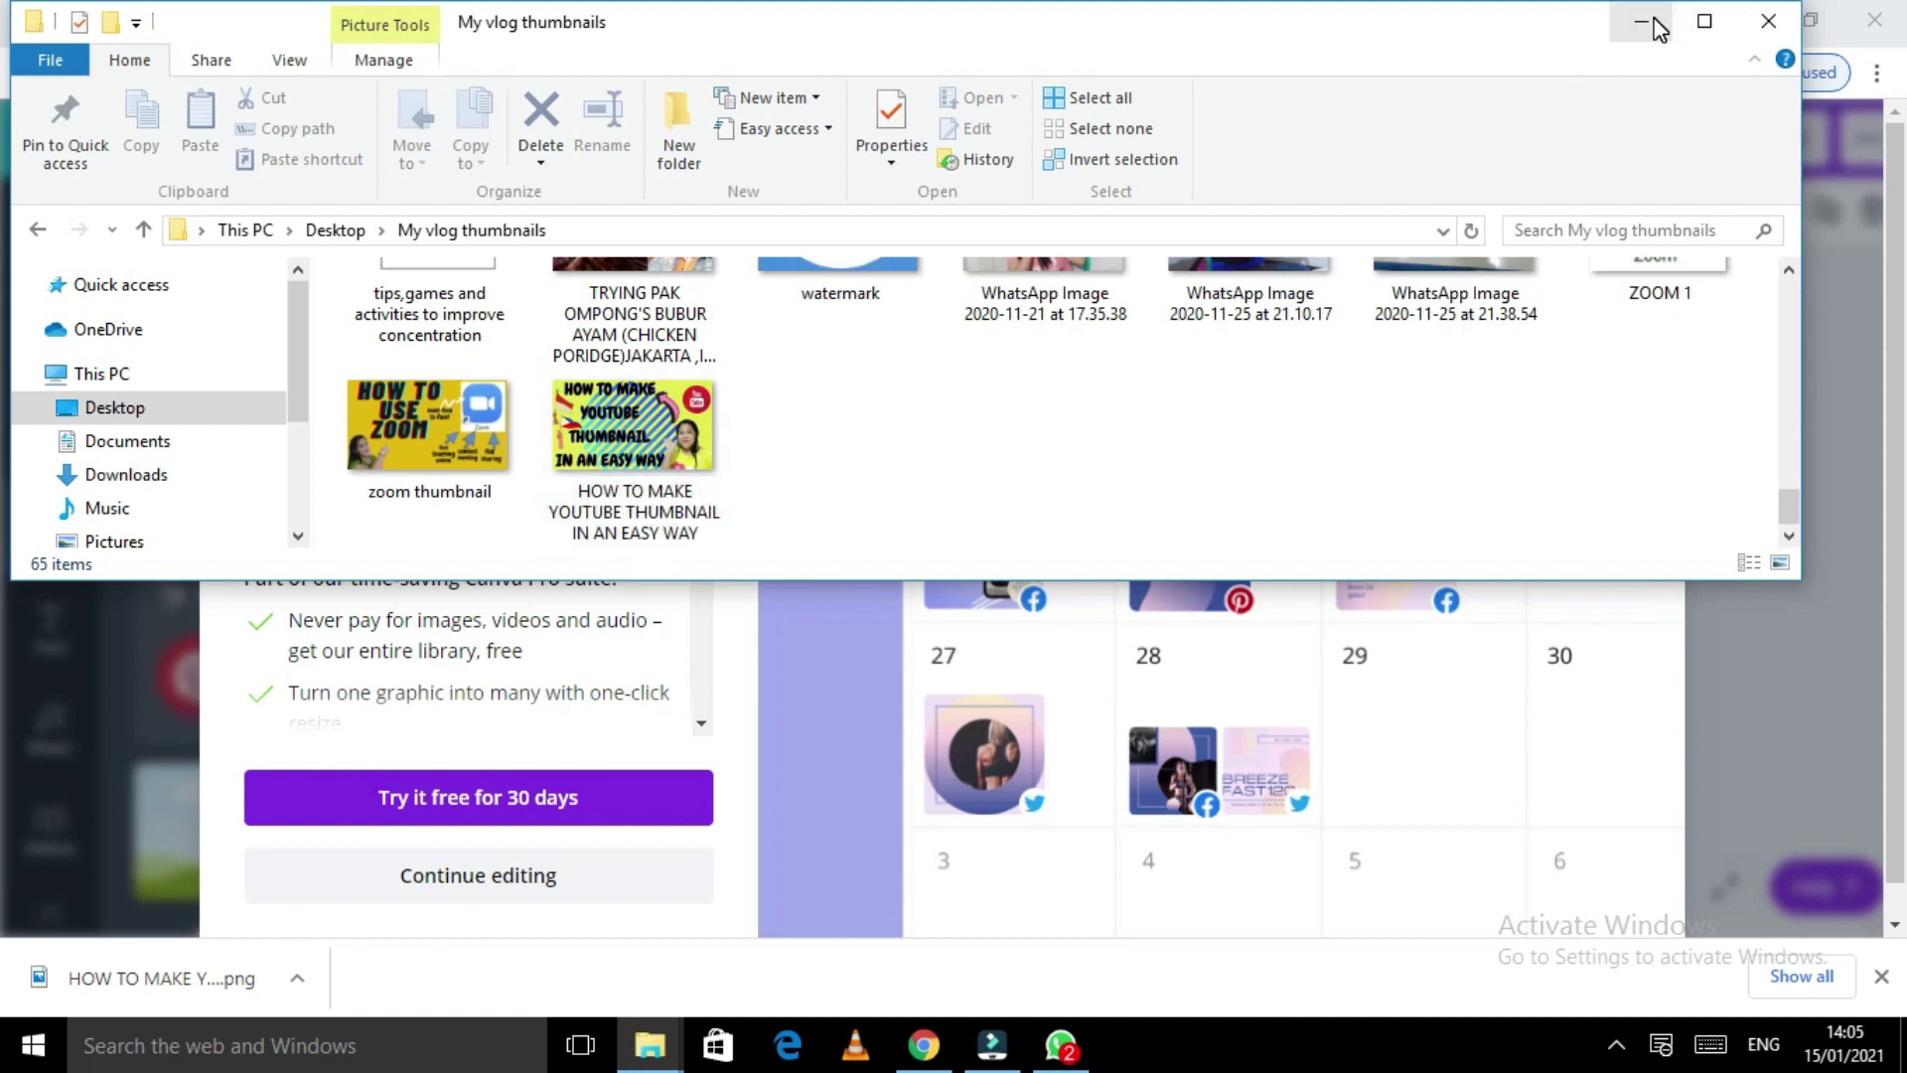
{"action": "left_click", "coordinate": [1770, 27]}
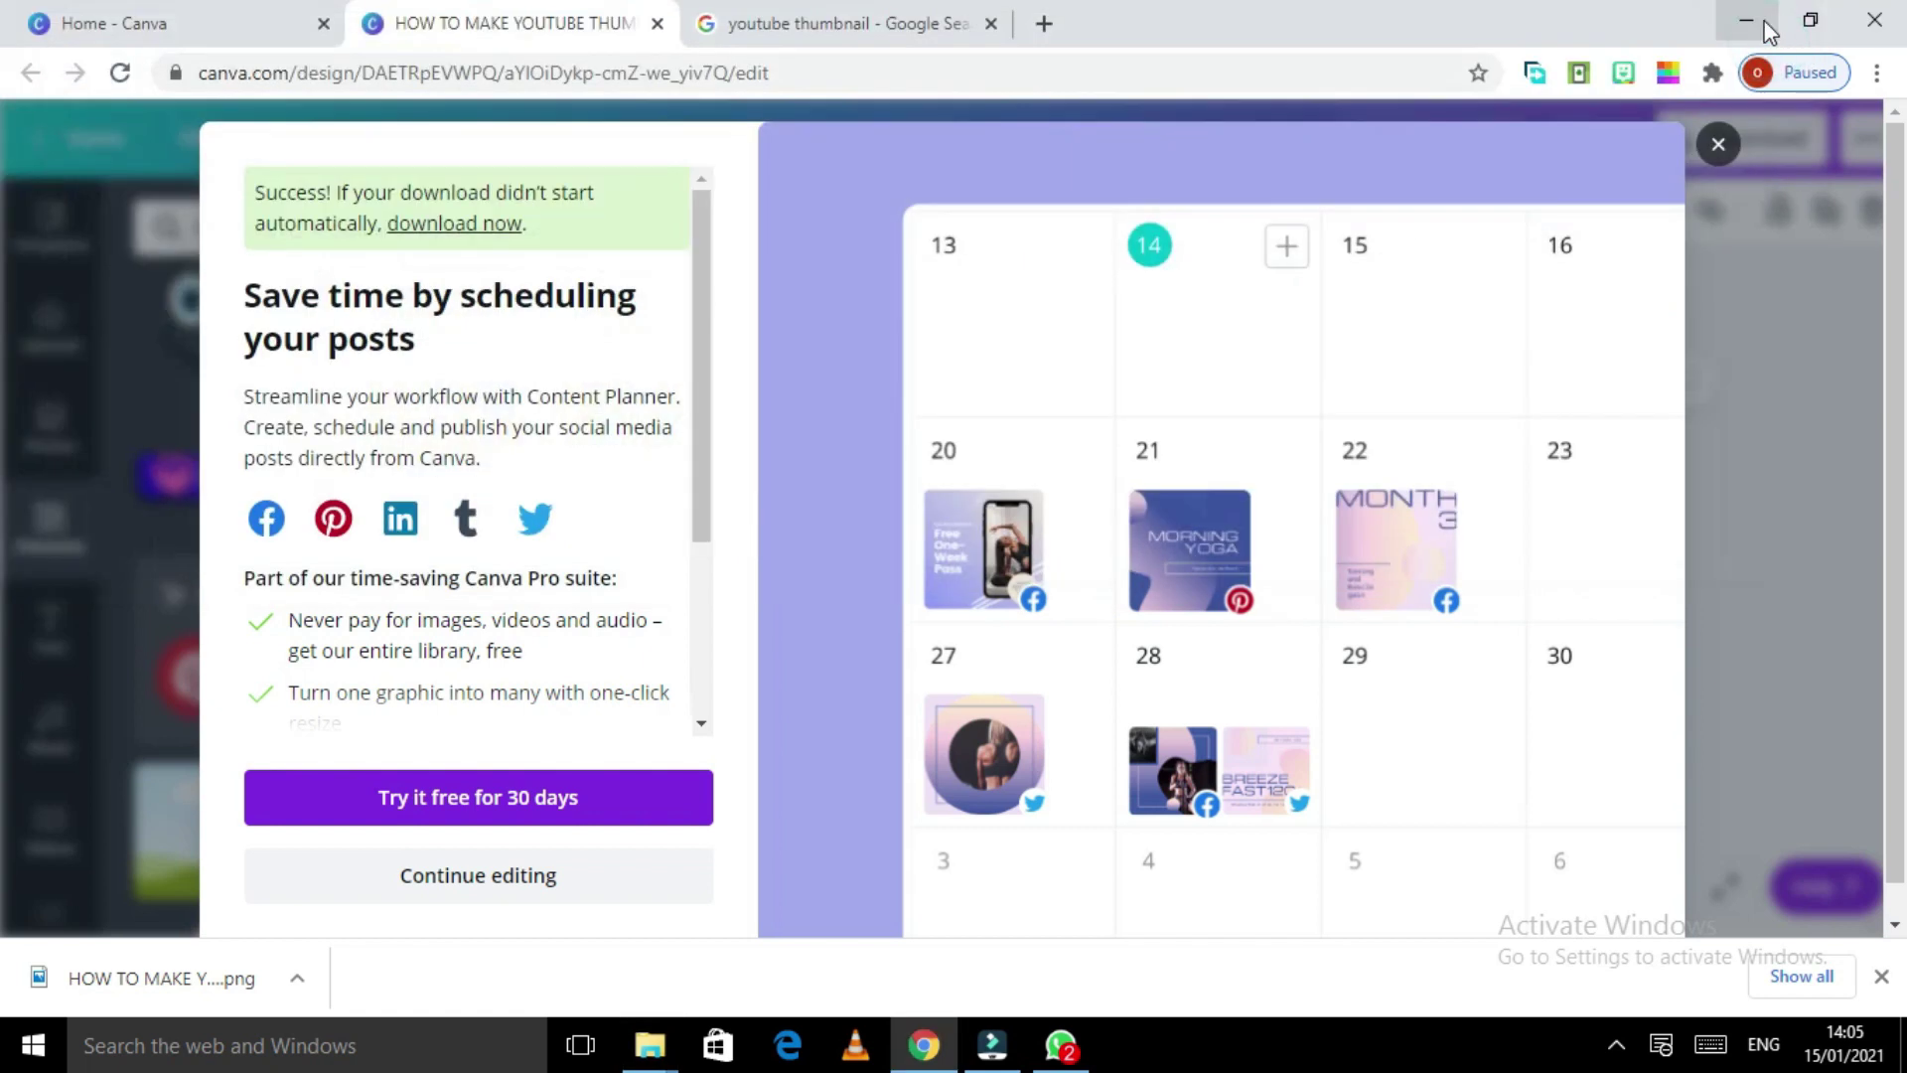